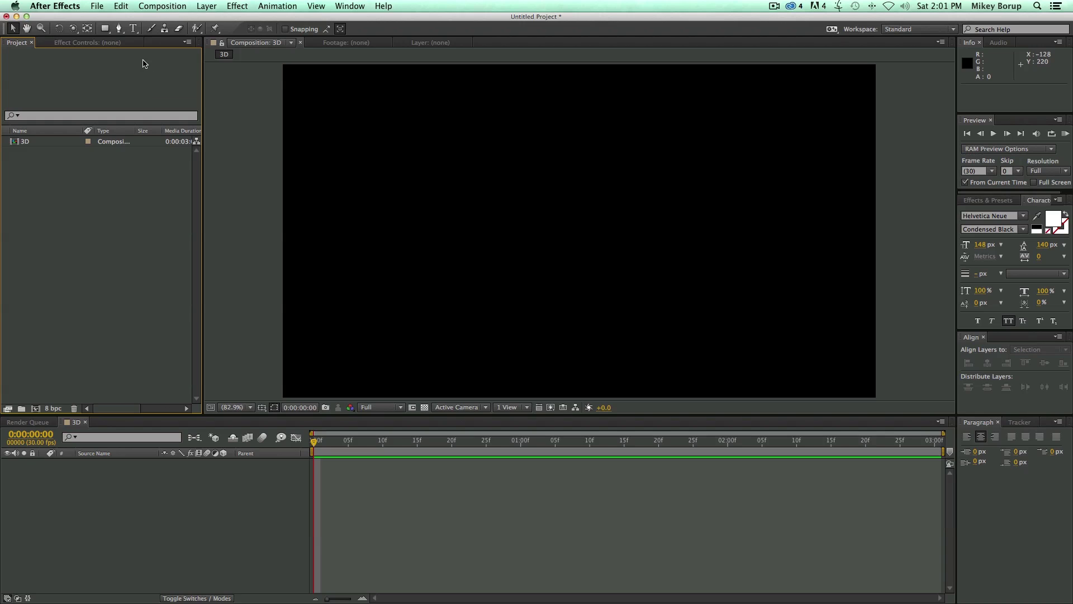
# Add a text layer reading "TEXT", scale it up to about 272% and move it near the composition's centre.
pyautogui.click(133, 28)
pyautogui.click(510, 255)
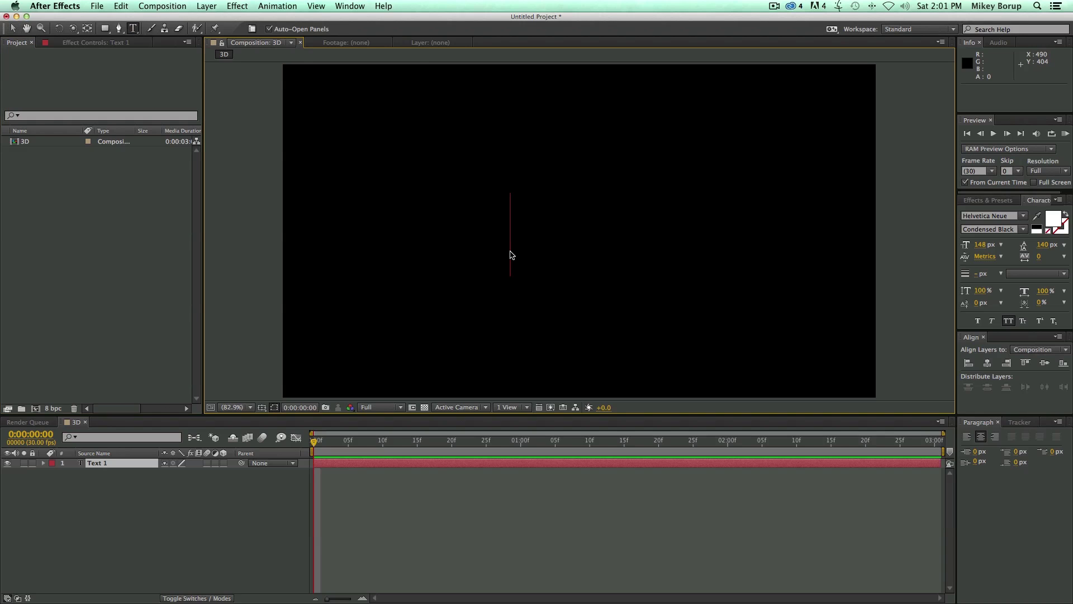
pyautogui.write('TEXT')
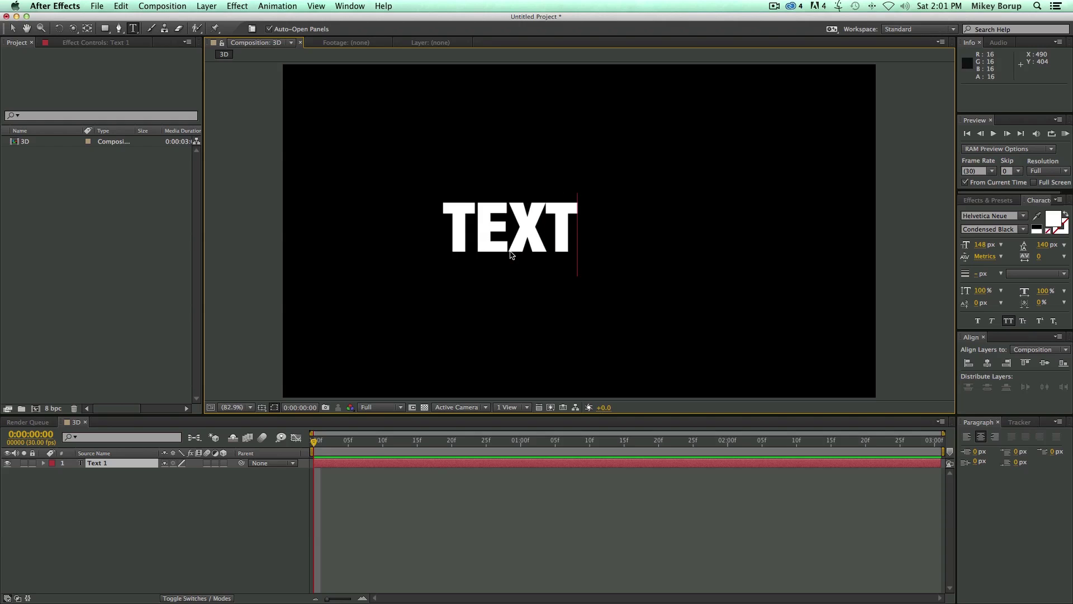
pyautogui.click(12, 28)
pyautogui.moveTo(578, 206); pyautogui.dragTo(781, 120)
pyautogui.moveTo(566, 169); pyautogui.dragTo(626, 212)
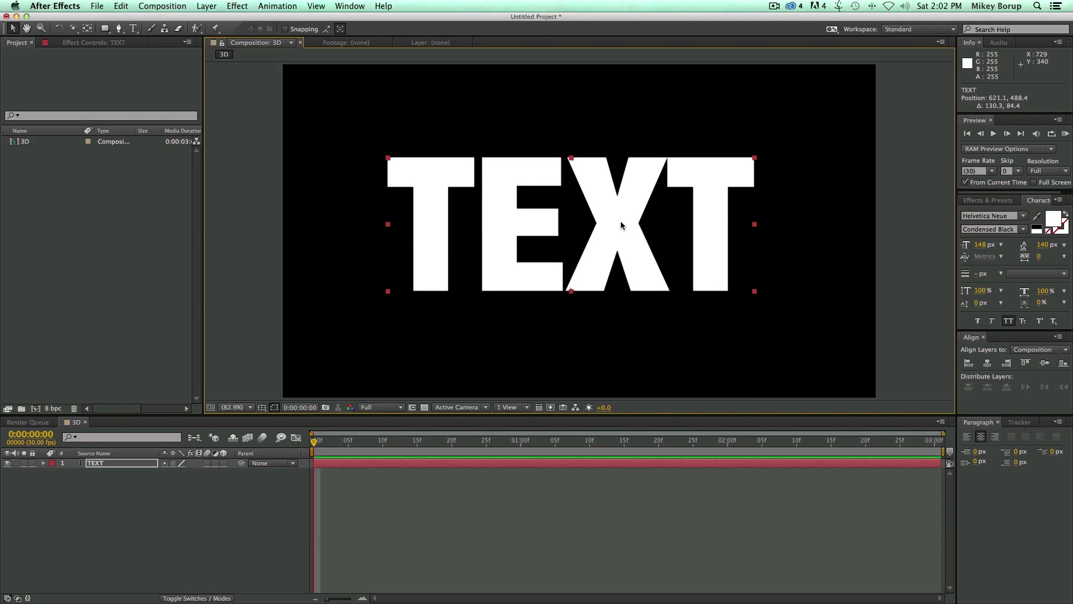
# Make the TEXT layer 3D and reveal its Transform properties, toggling its 3D switch to compare them.
pyautogui.click(224, 462)
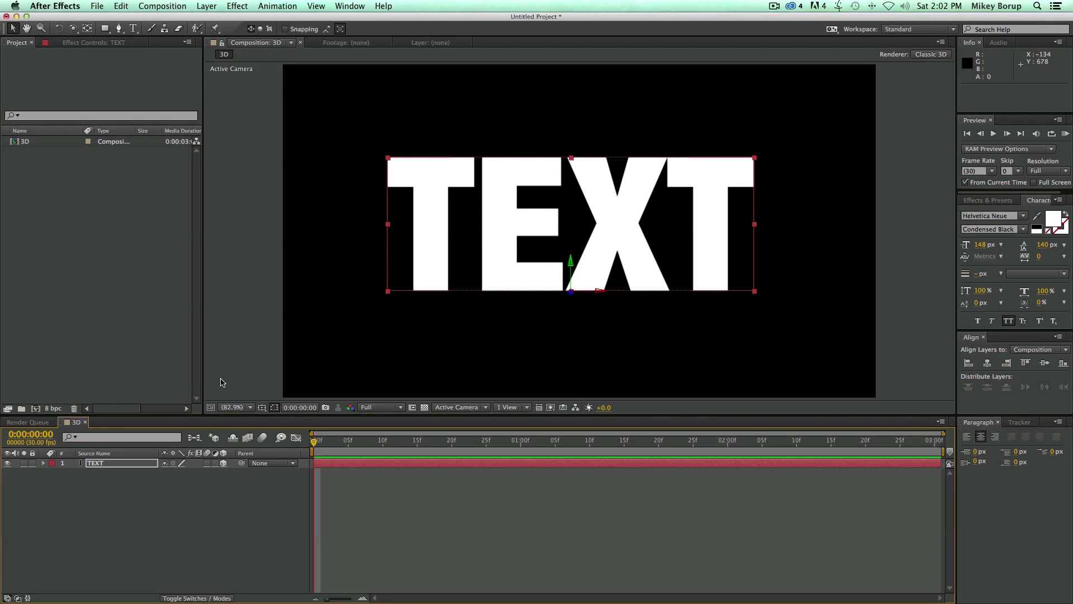
pyautogui.click(44, 463)
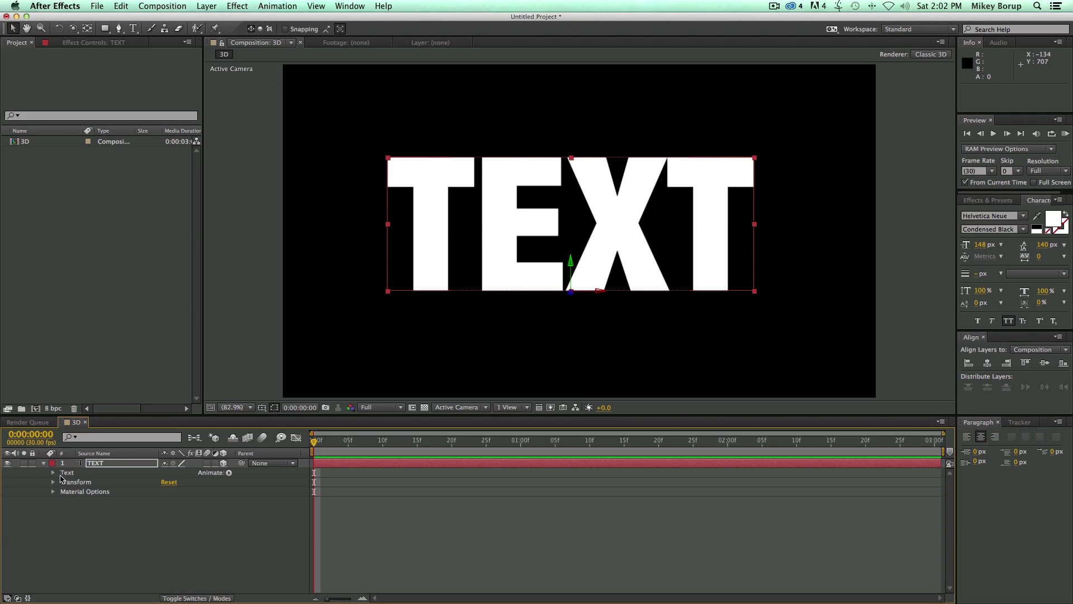
pyautogui.click(223, 464)
pyautogui.click(223, 464)
pyautogui.click(223, 463)
pyautogui.click(223, 464)
pyautogui.click(223, 464)
pyautogui.click(223, 464)
pyautogui.click(53, 482)
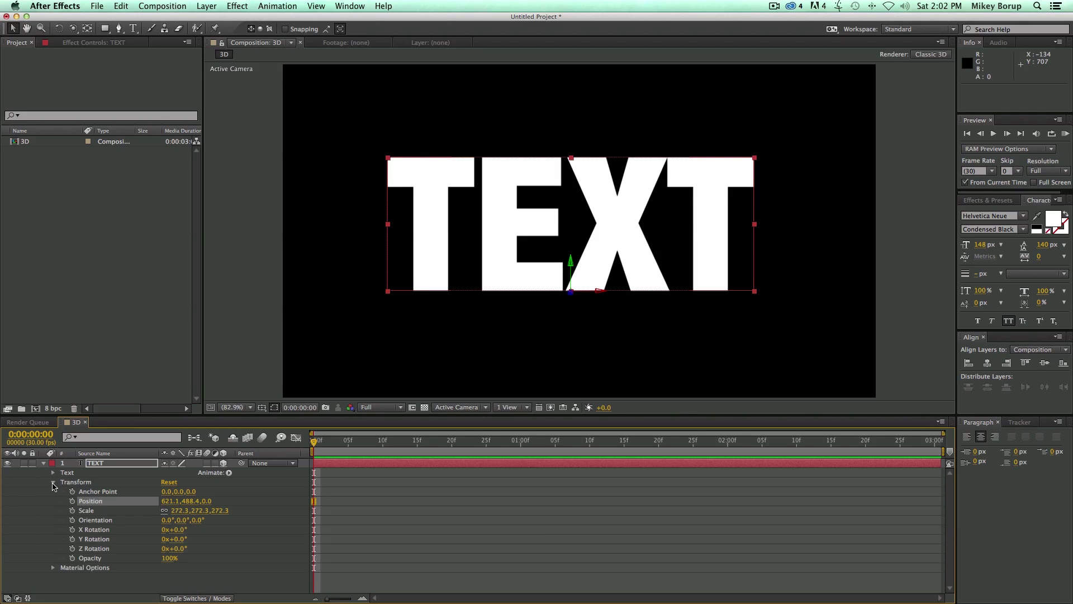
pyautogui.click(223, 464)
pyautogui.click(223, 463)
# Try changing the text layer's position value and rotating it in the viewer with the Rotation tool, undoing each change.
pyautogui.moveTo(208, 504); pyautogui.dragTo(173, 481)
pyautogui.press('super+z')
pyautogui.press('w')
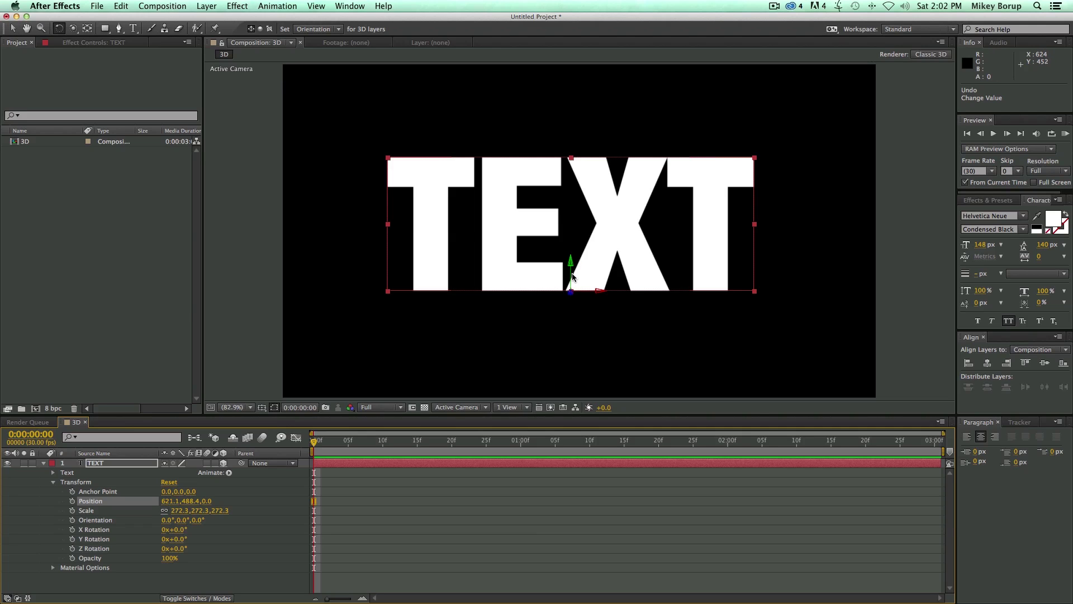
pyautogui.moveTo(570, 275); pyautogui.dragTo(604, 303)
pyautogui.press('super+z')
pyautogui.press('super+z')
pyautogui.press('super+z')
pyautogui.press('super+z')
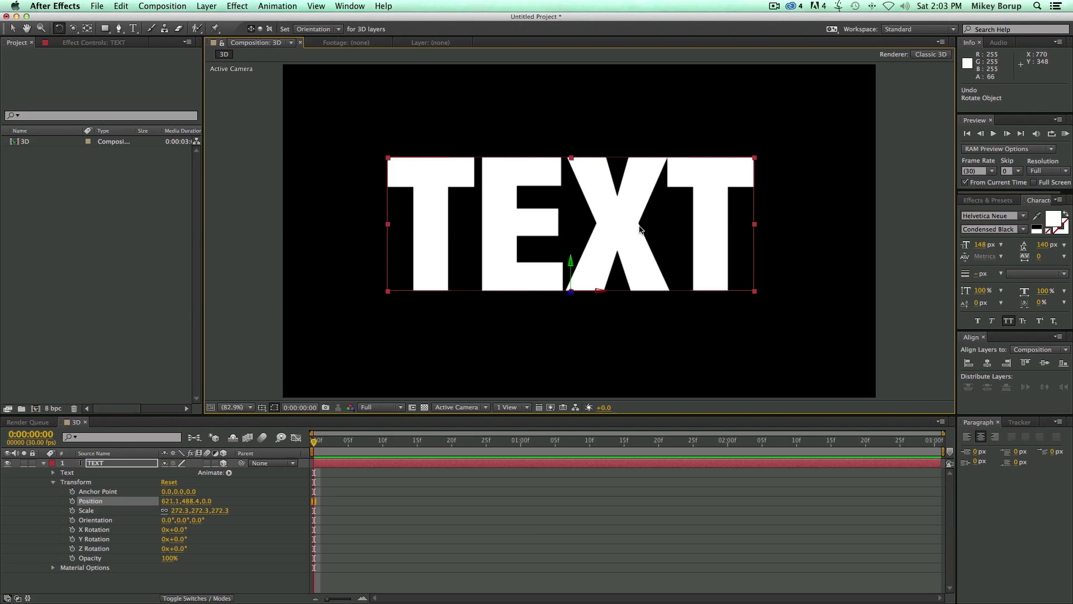
# Try rotating the text about its Y axis to 90° and tilting it freely, undoing each rotation.
pyautogui.moveTo(571, 275); pyautogui.dragTo(531, 280)
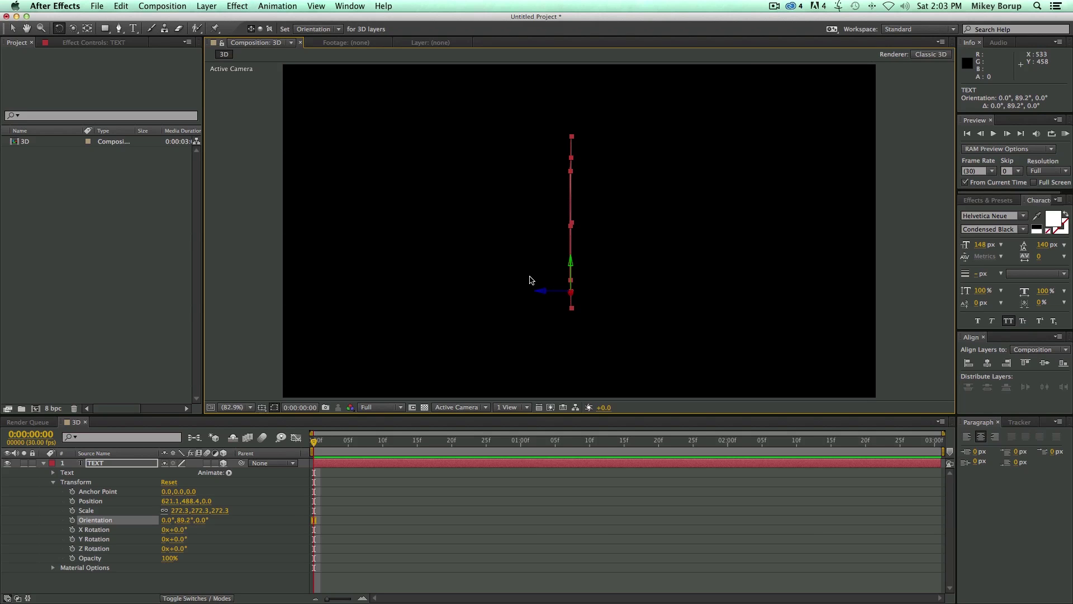
pyautogui.moveTo(531, 280); pyautogui.dragTo(529, 281)
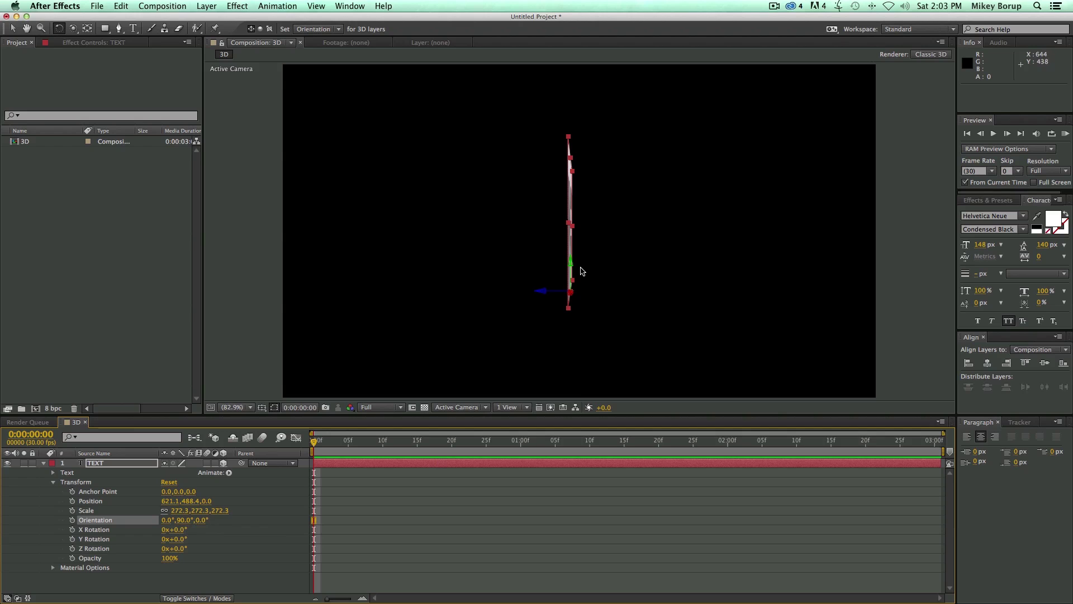
pyautogui.moveTo(571, 275); pyautogui.dragTo(632, 280)
pyautogui.press('super+z')
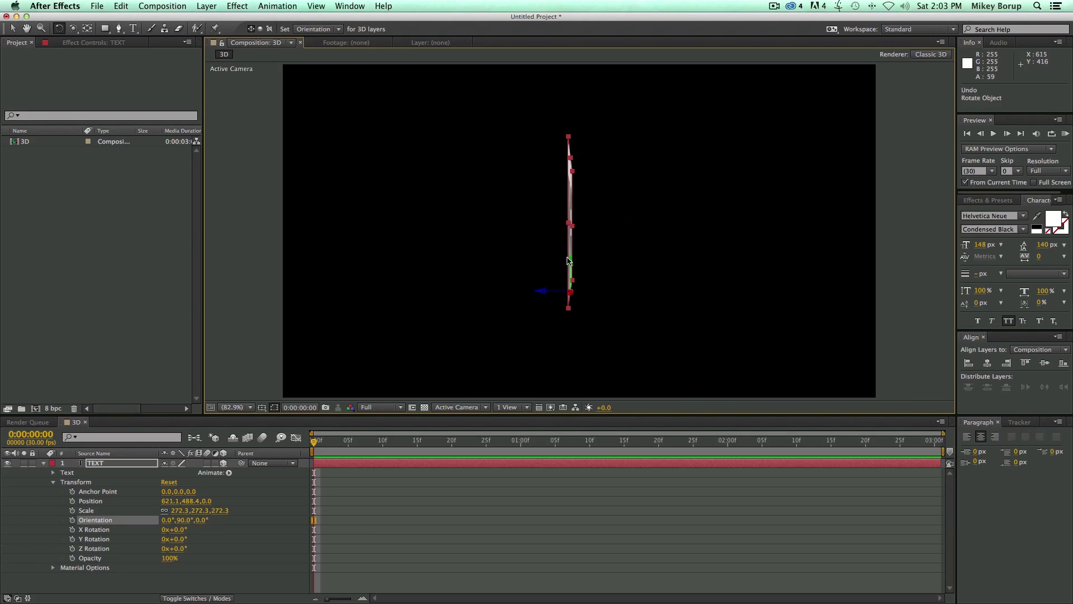
pyautogui.press('super+z')
pyautogui.press('super+z')
pyautogui.moveTo(351, 443); pyautogui.dragTo(285, 442)
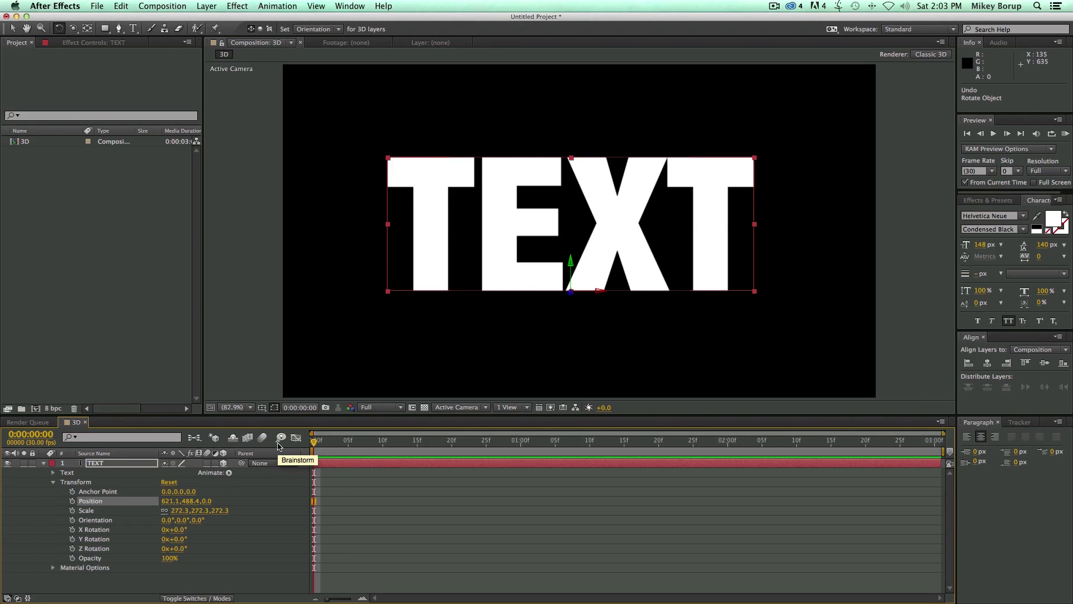
pyautogui.moveTo(575, 252); pyautogui.dragTo(602, 215)
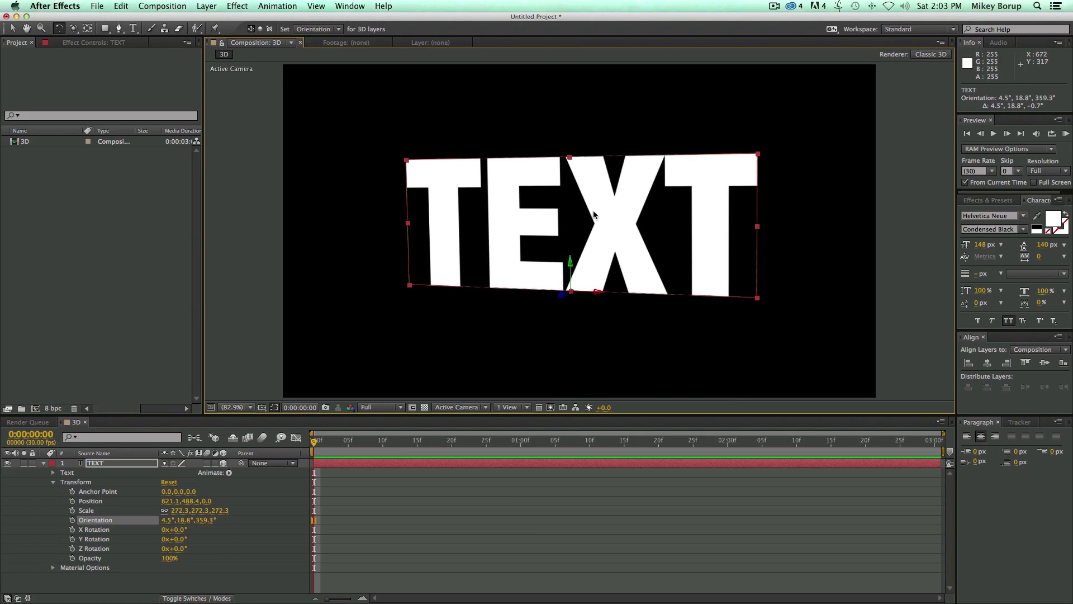
pyautogui.press('super+z')
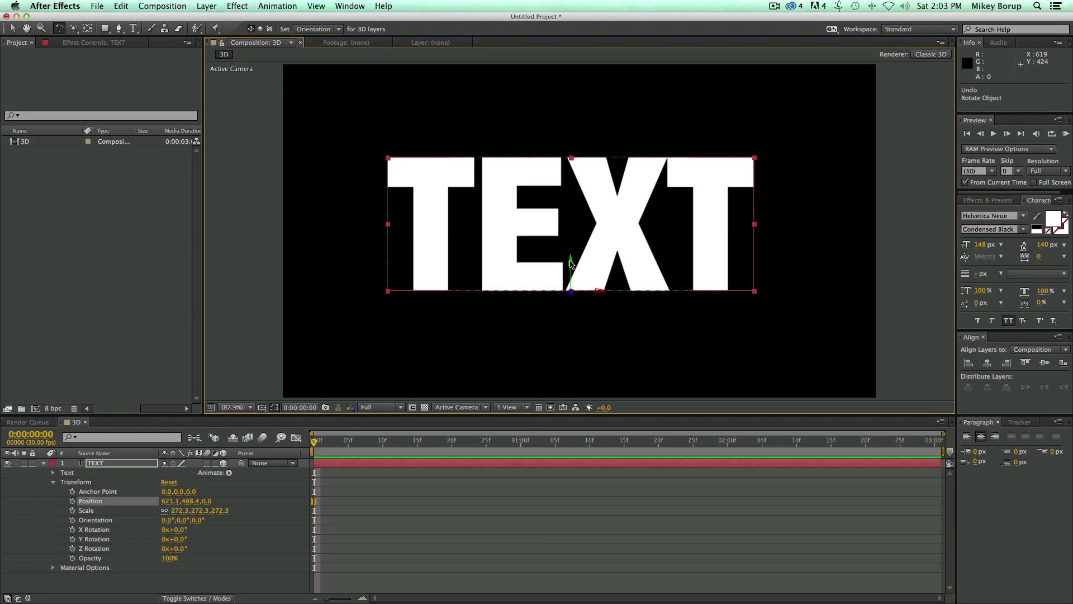
# Move the text layer's anchor point up to the vertical centre of the letters with the Pan Behind tool.
pyautogui.press('y')
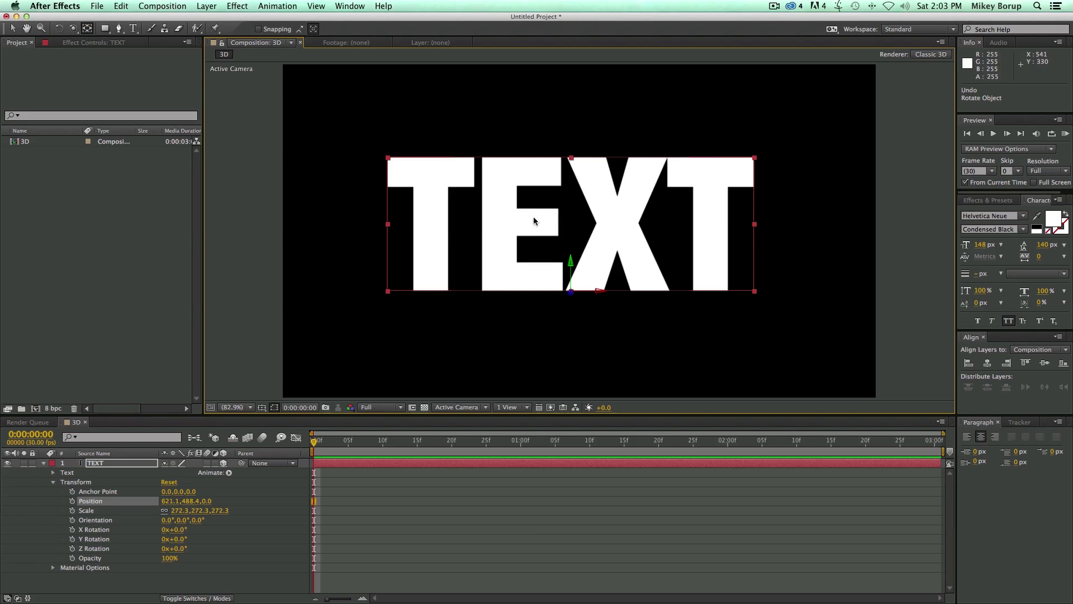
pyautogui.moveTo(570, 268); pyautogui.dragTo(555, 215)
# Try rotating the text around its centred anchor point and undo the rotations.
pyautogui.press('w')
pyautogui.press('super+z')
pyautogui.press('super+z')
pyautogui.press('super+z')
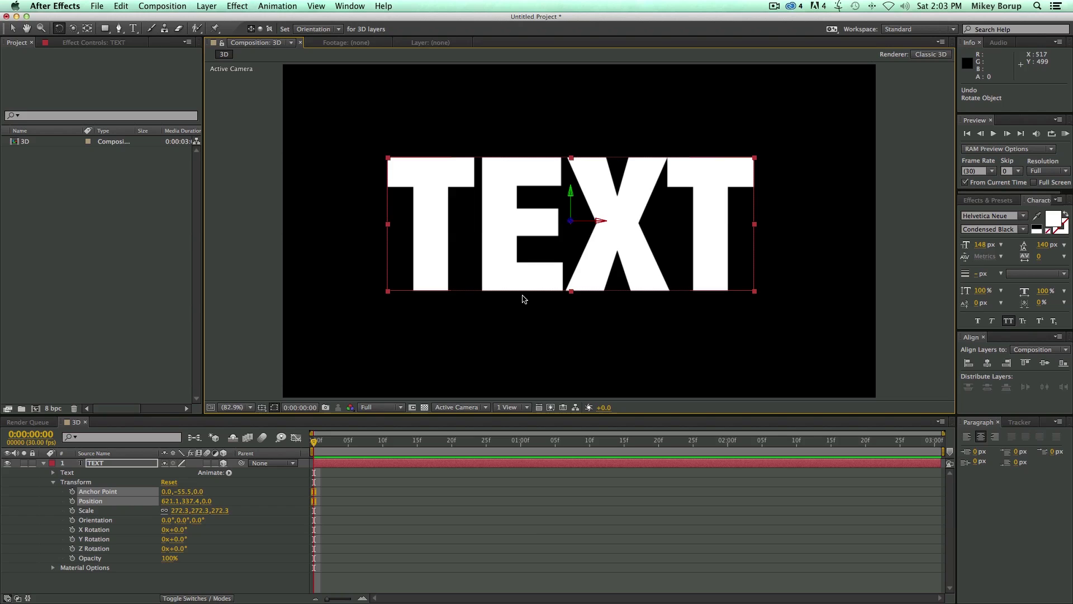
pyautogui.moveTo(607, 269); pyautogui.dragTo(498, 226)
pyautogui.press('super+z')
# Change the text's fill colour to a bright blue, about RGB 0, 151, 255.
pyautogui.click(1053, 221)
pyautogui.moveTo(319, 230); pyautogui.dragTo(288, 216)
pyautogui.moveTo(363, 236); pyautogui.dragTo(355, 225)
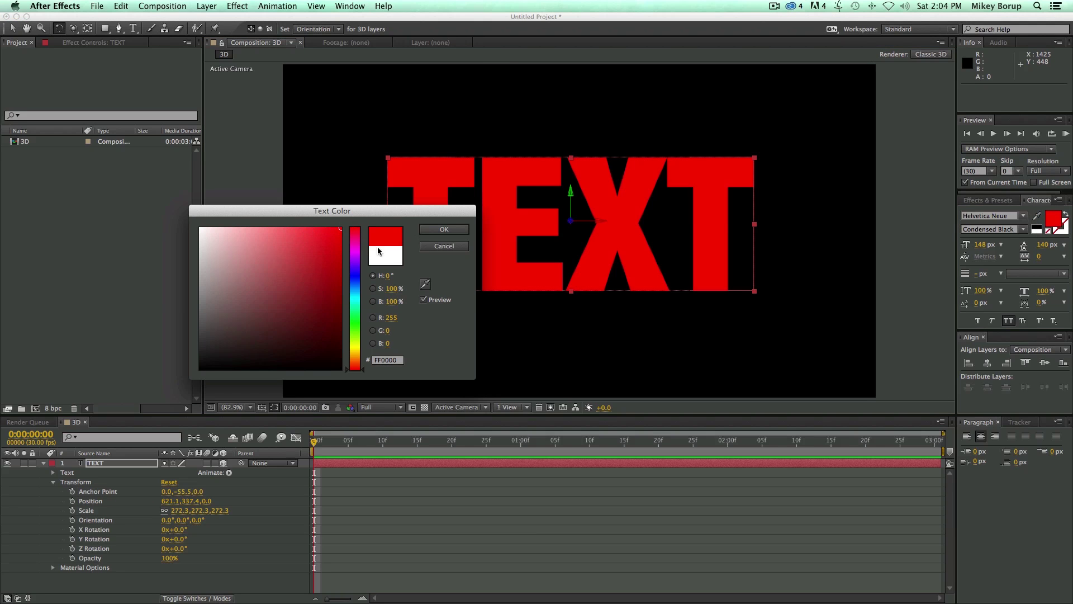
pyautogui.moveTo(352, 271); pyautogui.dragTo(356, 289)
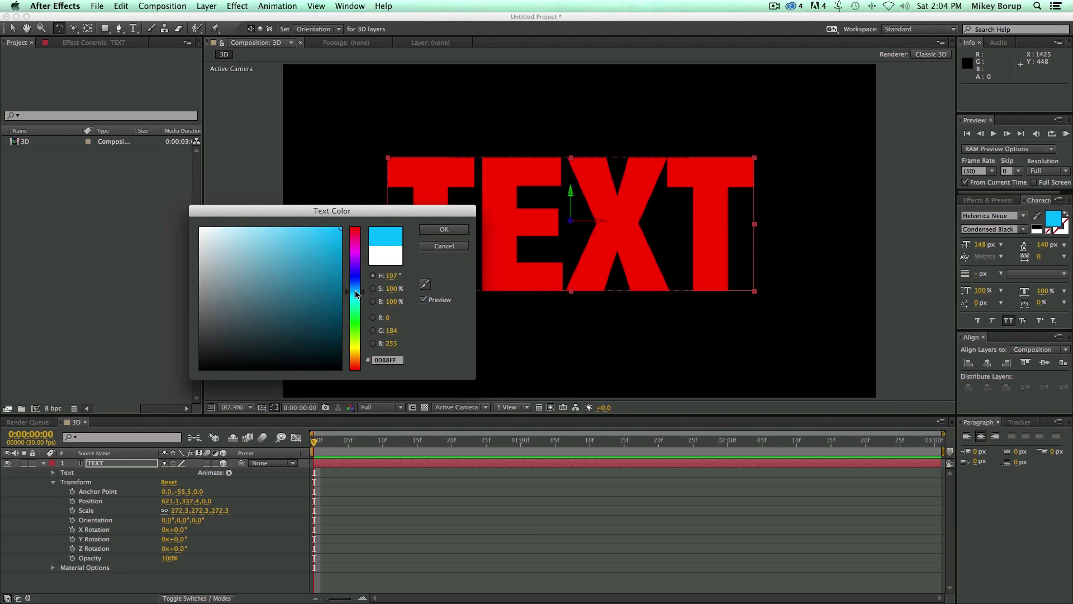
pyautogui.click(444, 229)
# Create a composition-sized white solid and place it beneath the TEXT layer as a background.
pyautogui.click(206, 8)
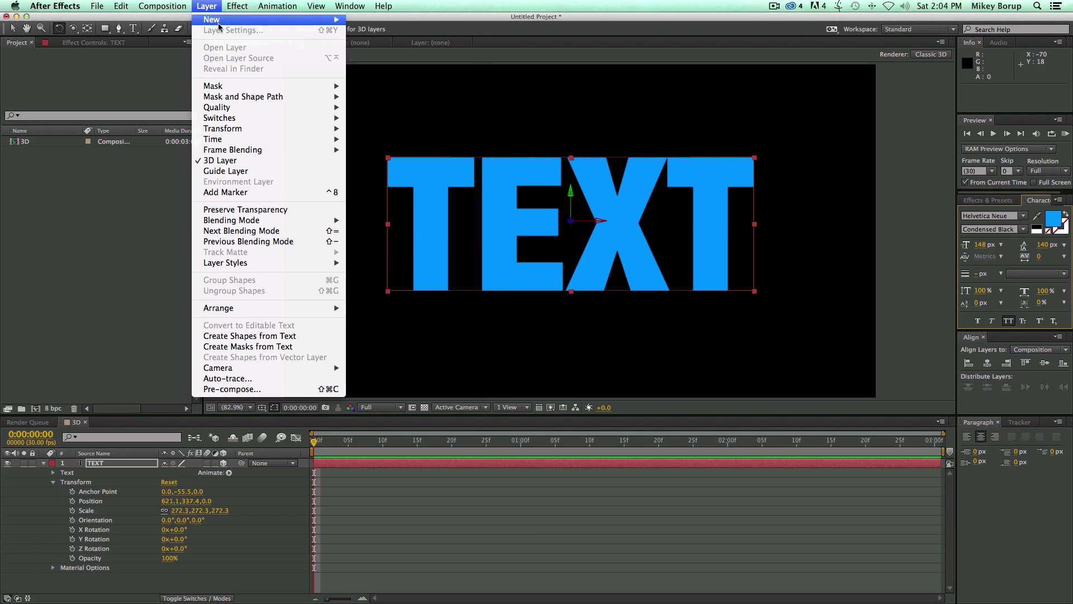
pyautogui.moveTo(223, 20)
pyautogui.click(420, 35)
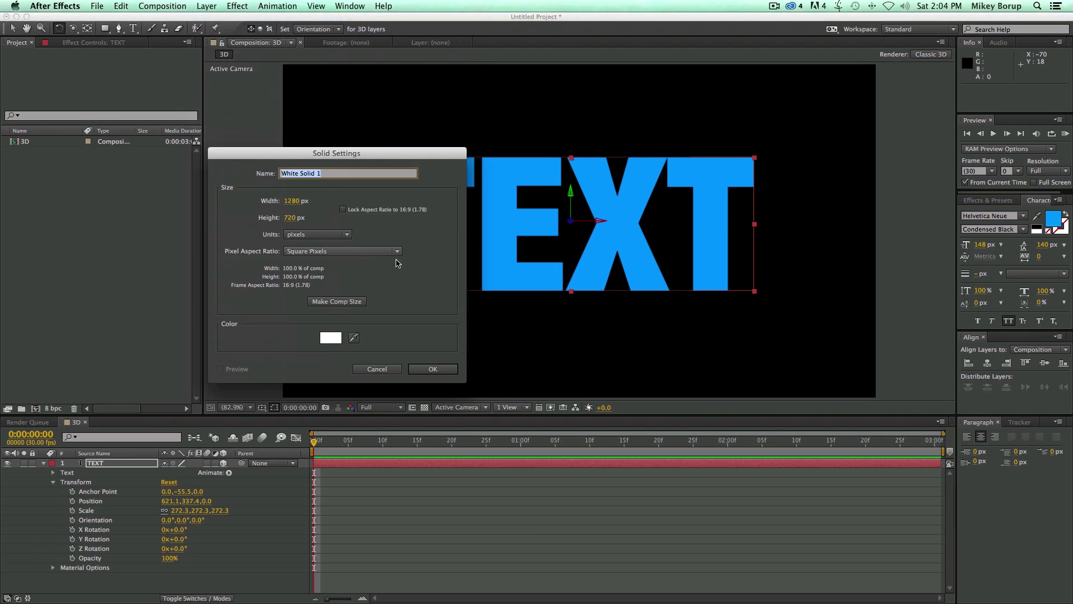
pyautogui.click(341, 302)
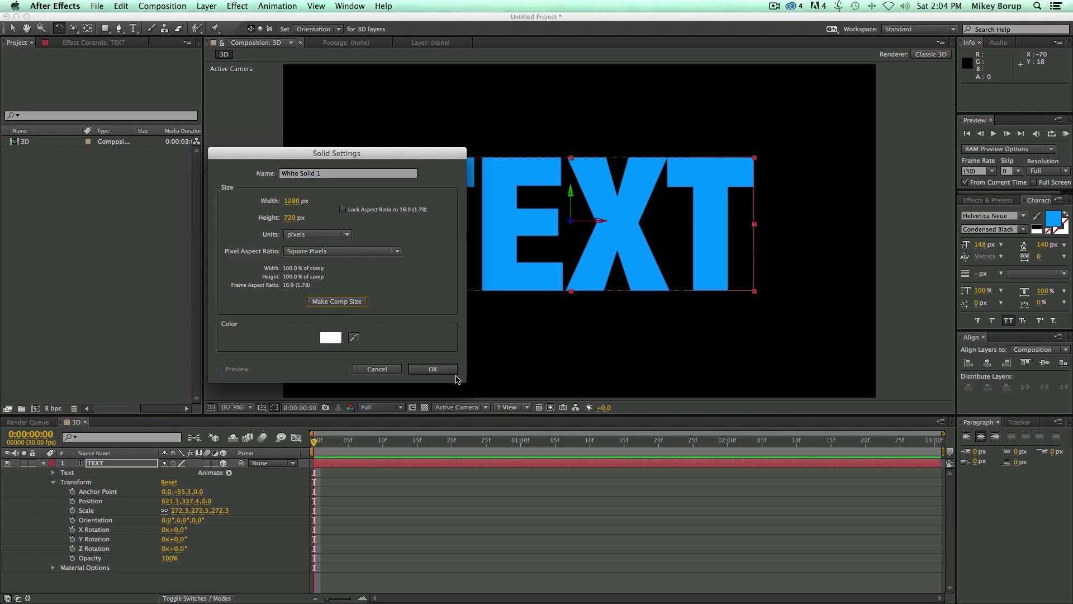
pyautogui.click(432, 369)
pyautogui.click(44, 472)
pyautogui.moveTo(106, 463); pyautogui.dragTo(109, 489)
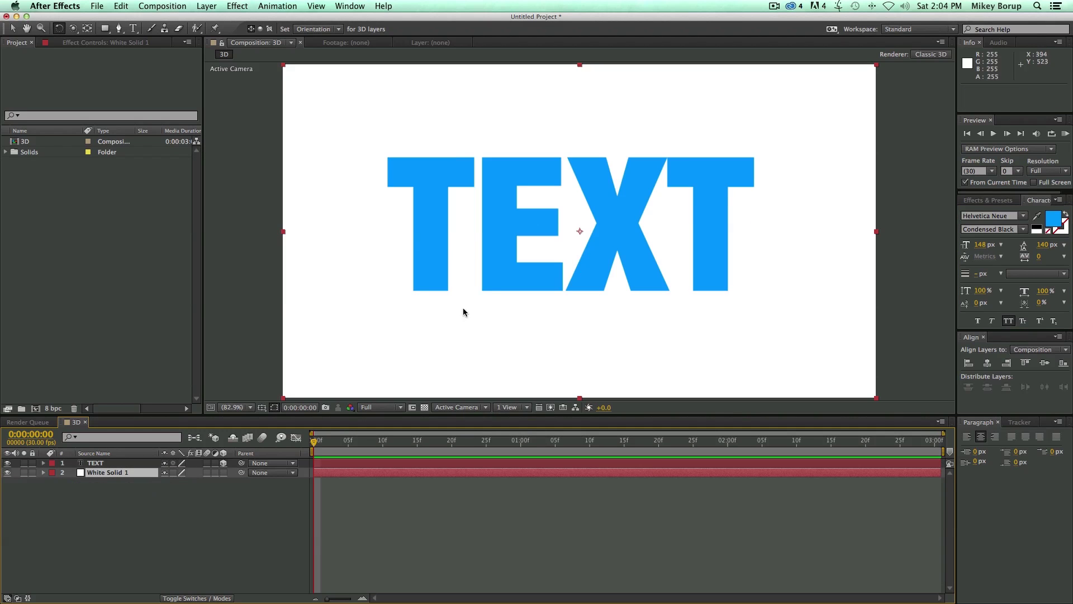
# Add a two-node camera to the composition using the 50mm preset.
pyautogui.click(354, 463)
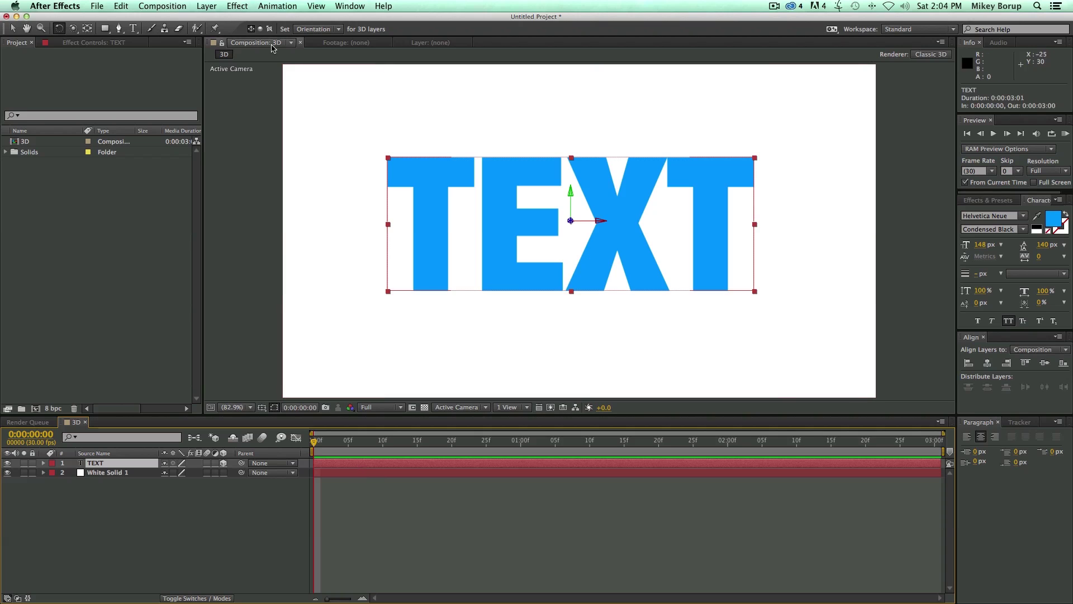
pyautogui.click(207, 6)
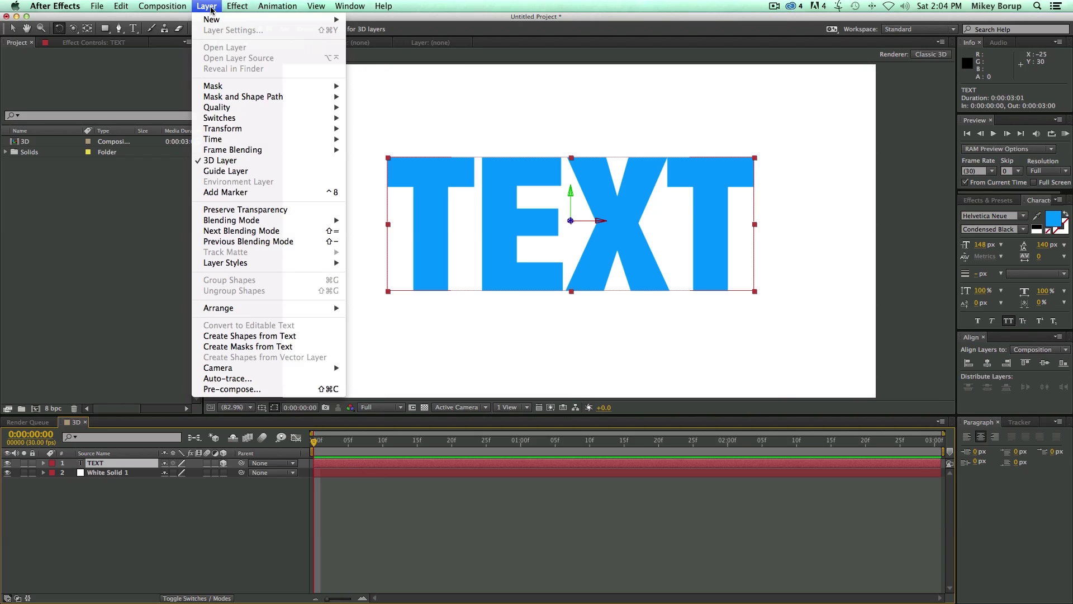
pyautogui.moveTo(211, 19)
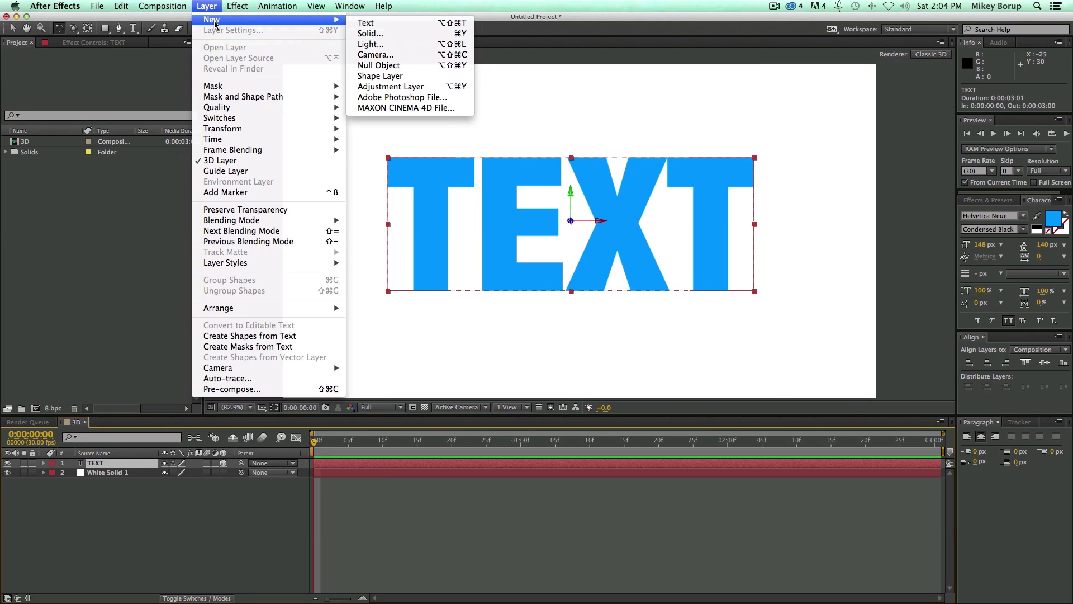
pyautogui.click(376, 55)
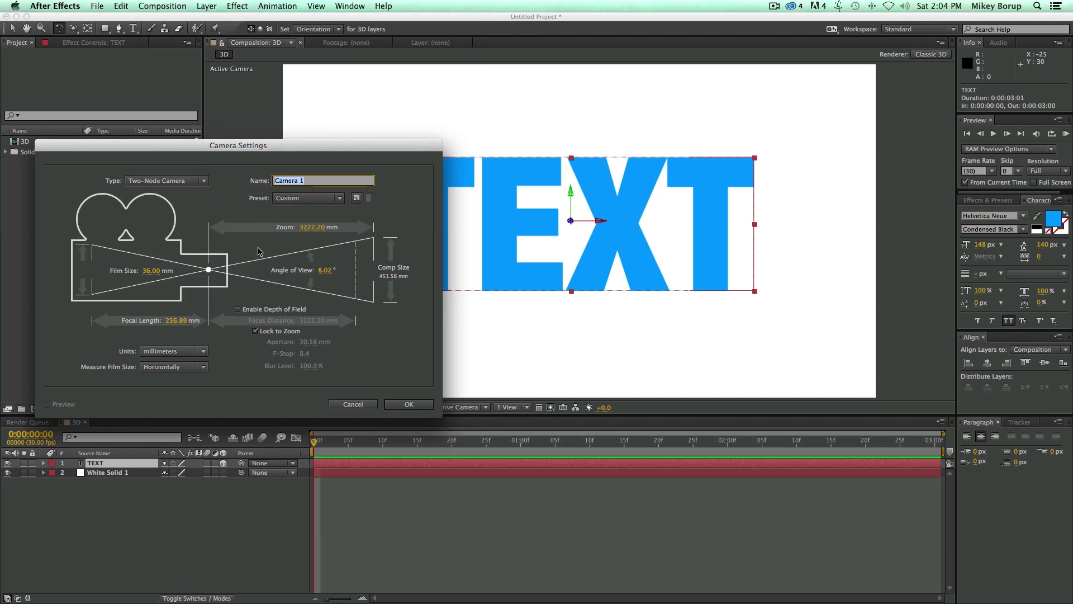
pyautogui.click(313, 199)
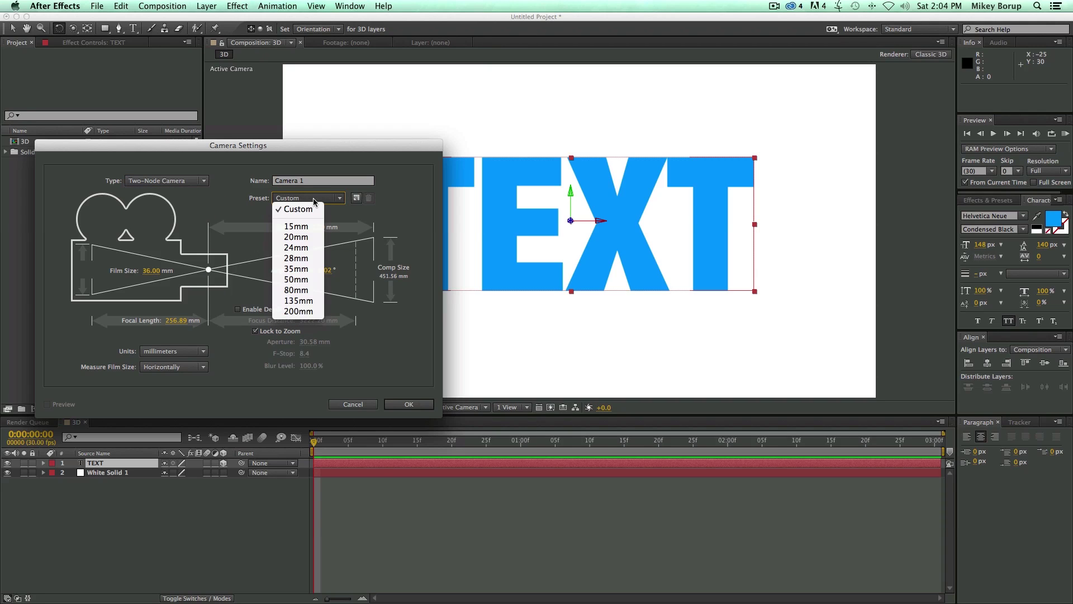
pyautogui.click(315, 282)
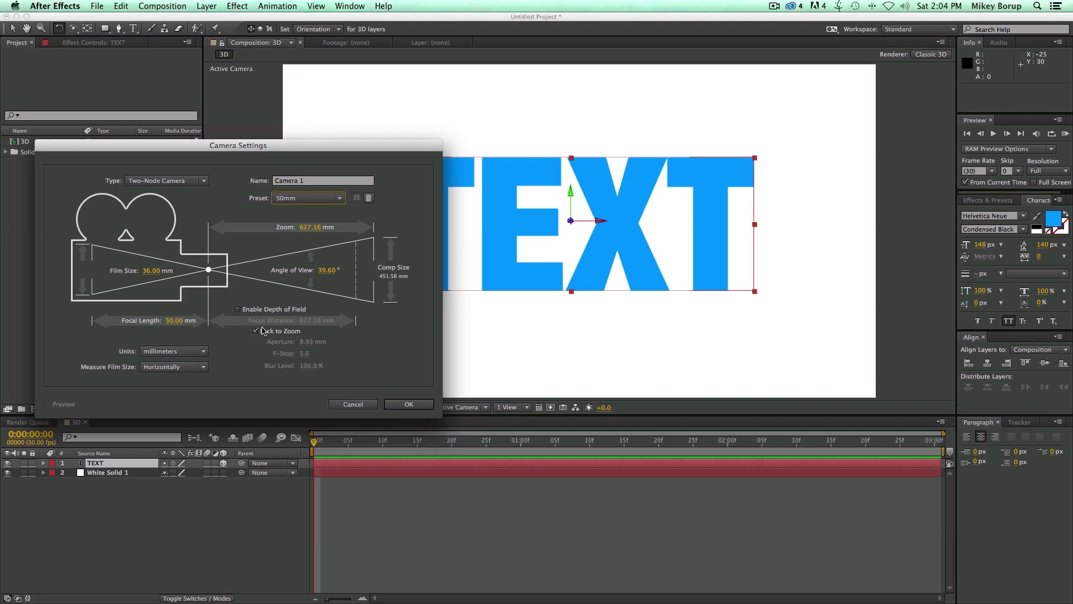
pyautogui.click(409, 404)
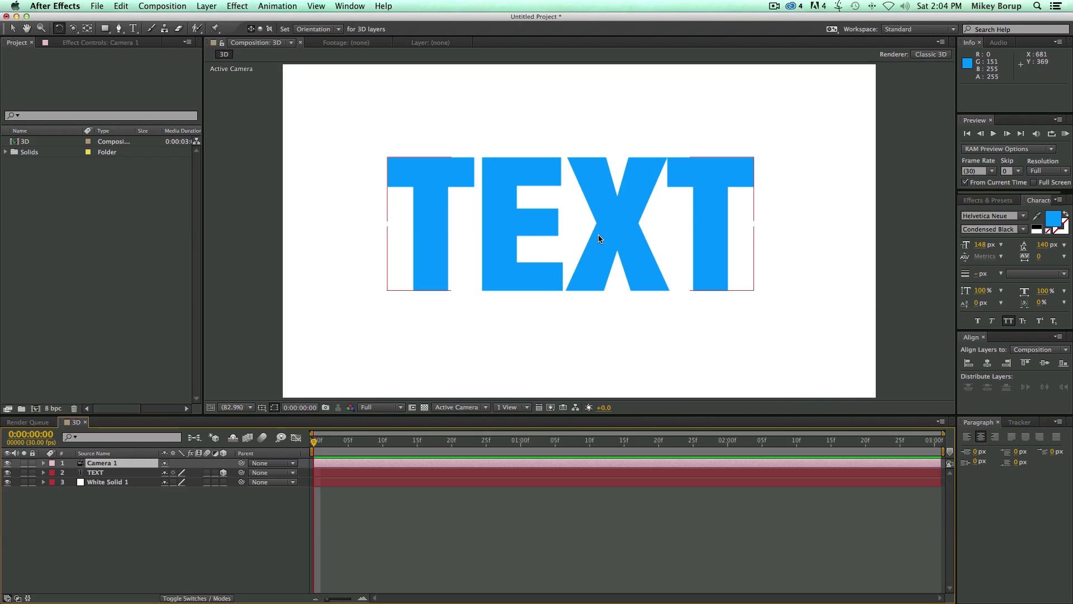
# Look through the Unified, Orbit, Track XY and Track Z camera tools, ending on the Orbit Camera tool.
pyautogui.click(76, 33)
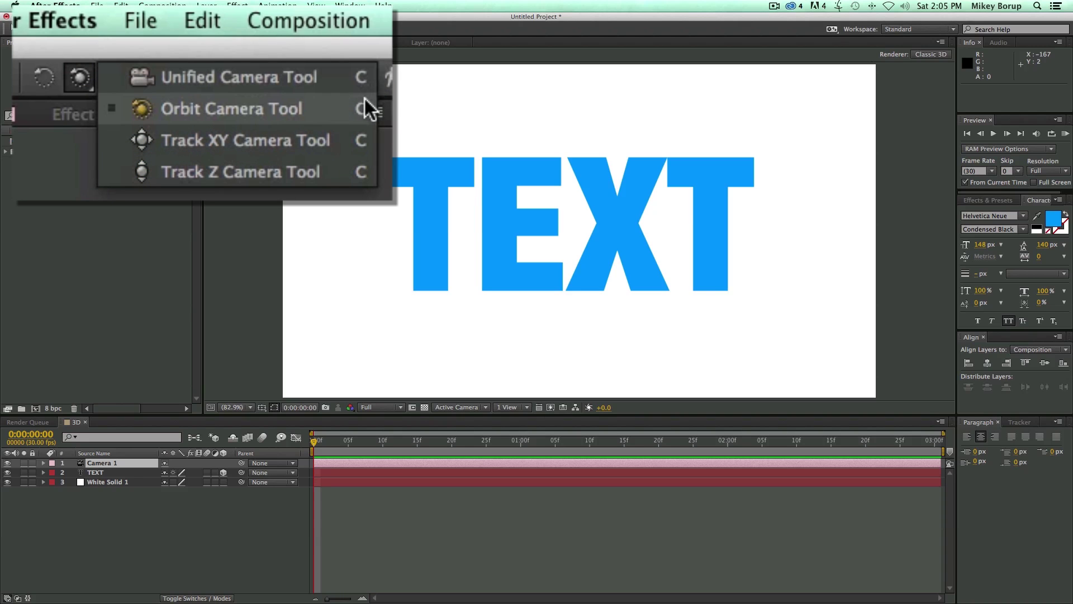
pyautogui.click(89, 93)
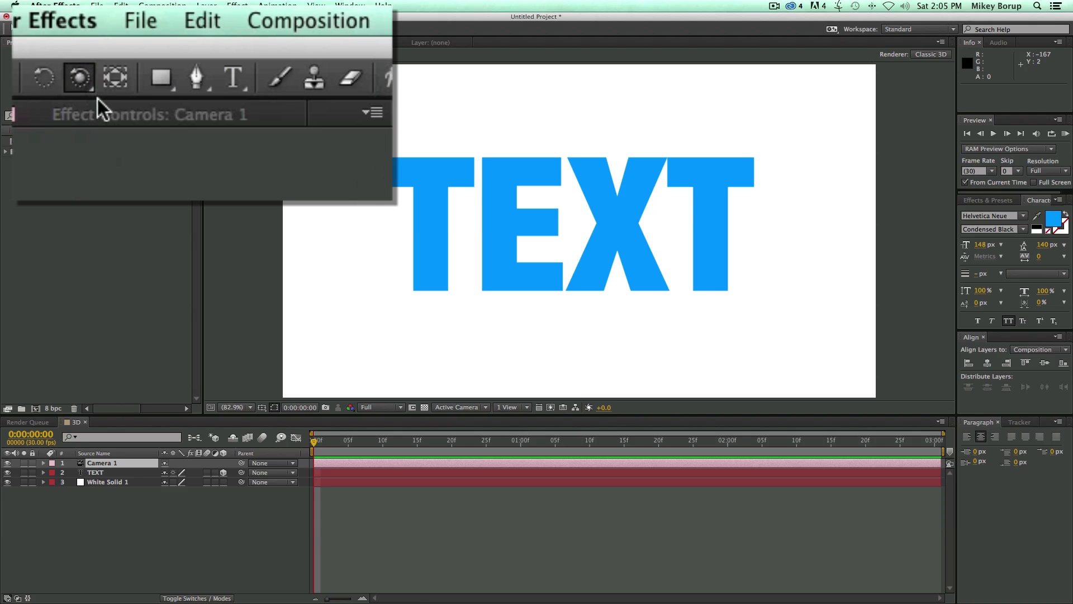
pyautogui.press('c')
pyautogui.press('c')
pyautogui.press('c')
pyautogui.press('c')
pyautogui.press('c')
pyautogui.press('c')
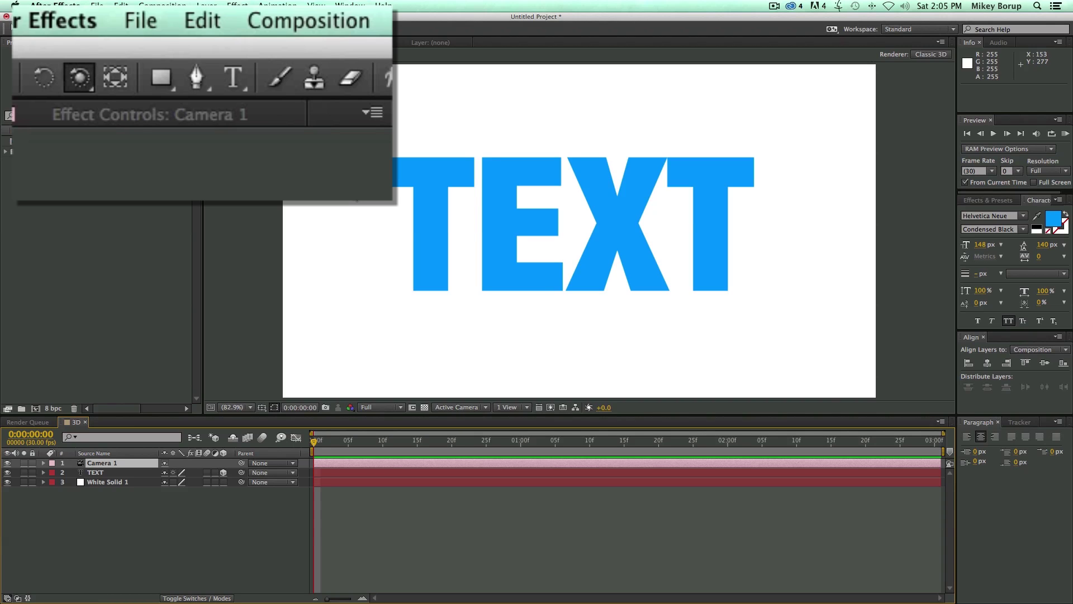
pyautogui.press('c')
pyautogui.press('c')
pyautogui.press('c')
pyautogui.press('c')
pyautogui.press('c')
pyautogui.press('c')
pyautogui.press('c')
pyautogui.press('c')
# Orbit the camera around the text to view it from an angle.
pyautogui.moveTo(409, 194); pyautogui.dragTo(276, 169)
pyautogui.press('c')
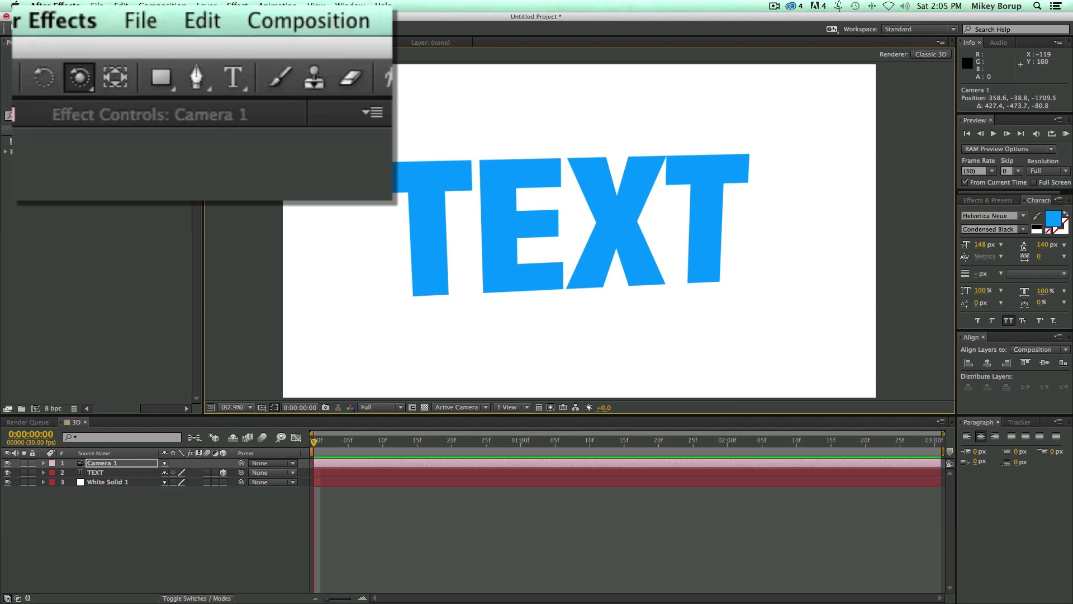
pyautogui.moveTo(87, 86); pyautogui.dragTo(328, 102)
pyautogui.moveTo(402, 210); pyautogui.dragTo(556, 272)
# Reposition the camera with the Track XY and Track Z tools, bringing the text closer in the frame.
pyautogui.press('c')
pyautogui.press('c')
pyautogui.press('c')
pyautogui.press('c')
pyautogui.press('c')
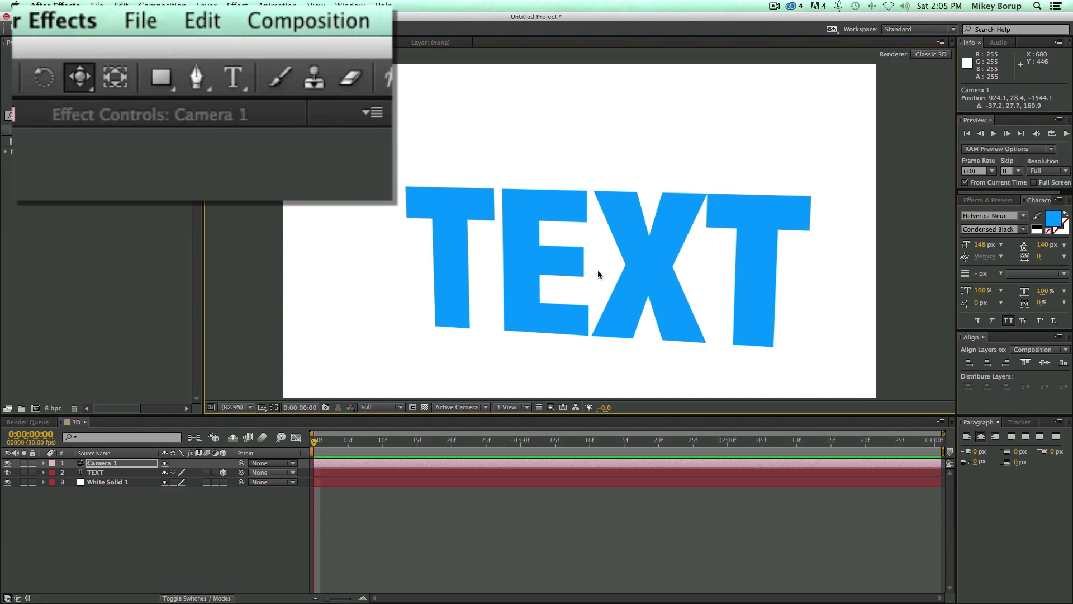
pyautogui.moveTo(604, 276)
pyautogui.mouseDown()
pyautogui.moveTo(583, 227)
pyautogui.moveTo(594, 75)
pyautogui.moveTo(591, 262)
pyautogui.mouseUp()
pyautogui.press('c')
# Look over the camera layer's Transform properties, and open its Camera Options.
pyautogui.click(42, 465)
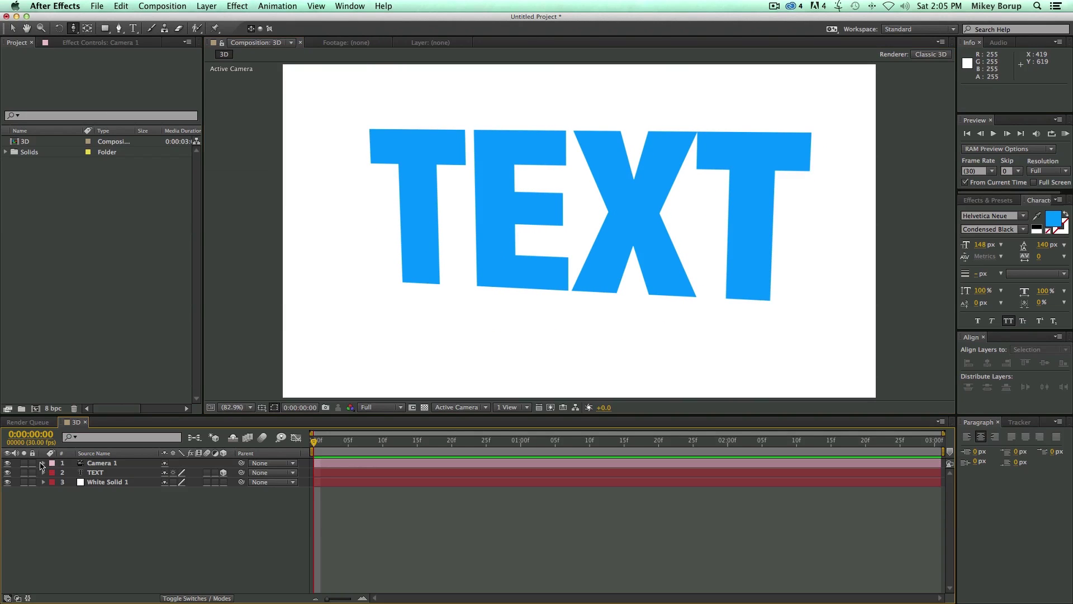
pyautogui.click(44, 464)
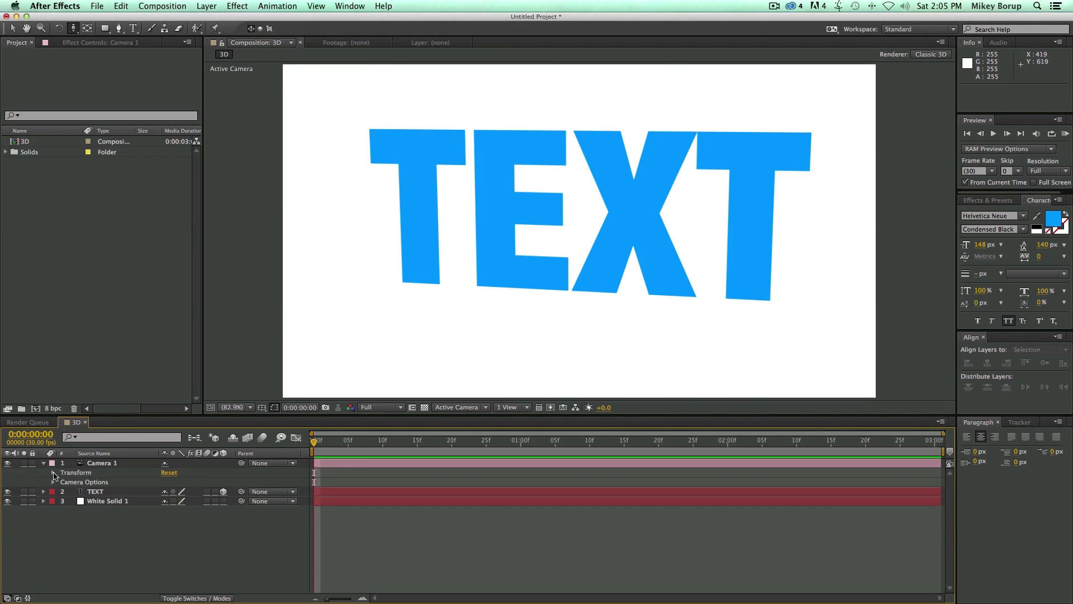
pyautogui.click(53, 473)
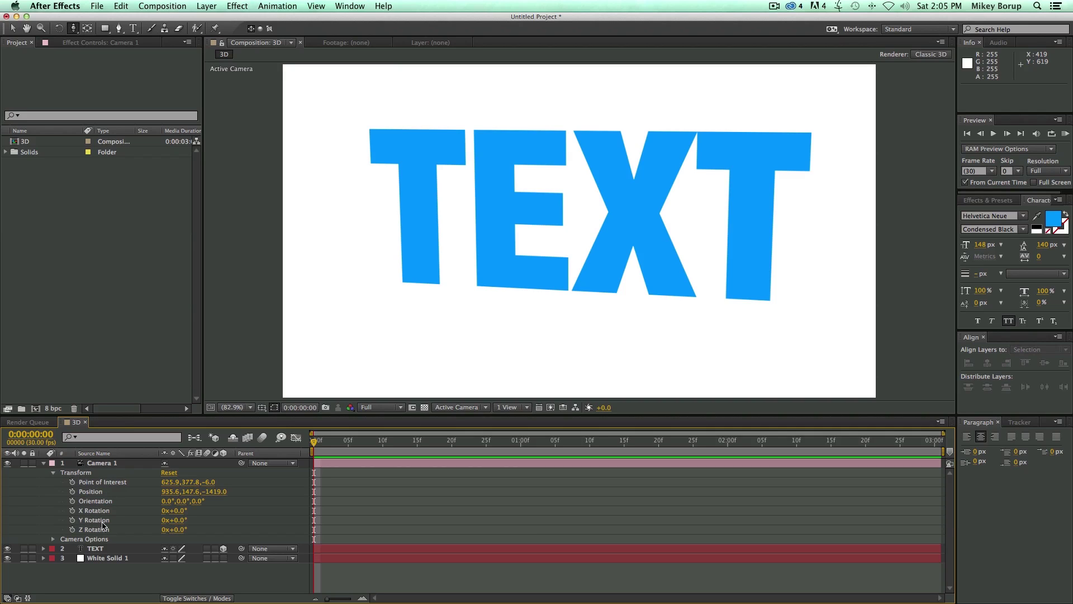
pyautogui.click(54, 472)
pyautogui.click(53, 483)
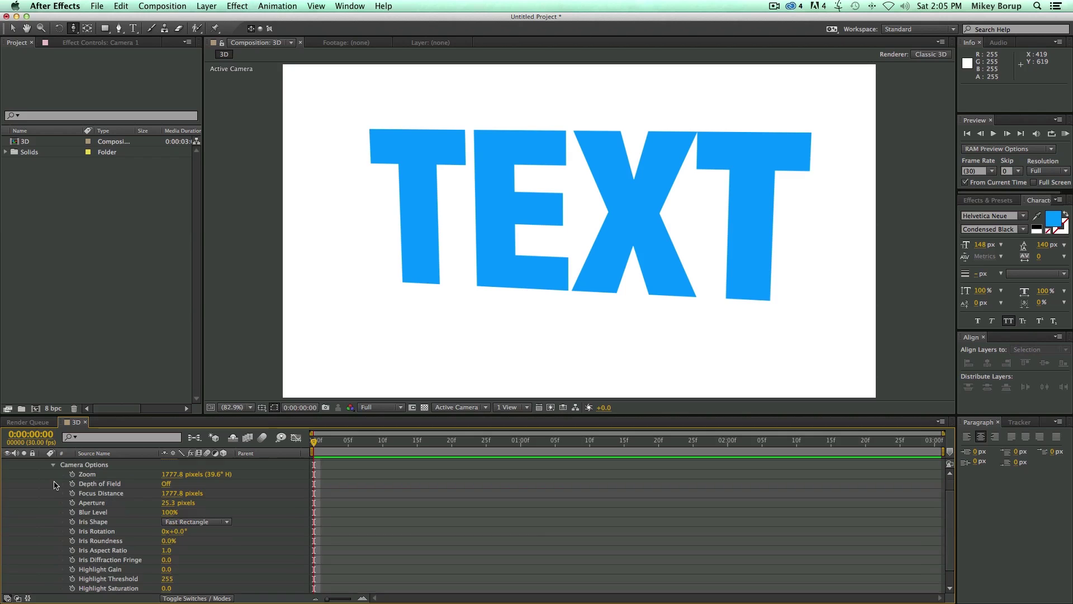
# Try raising the camera's Zoom to 2269.8 pixels, and undo the change.
pyautogui.moveTo(165, 475); pyautogui.dragTo(401, 437)
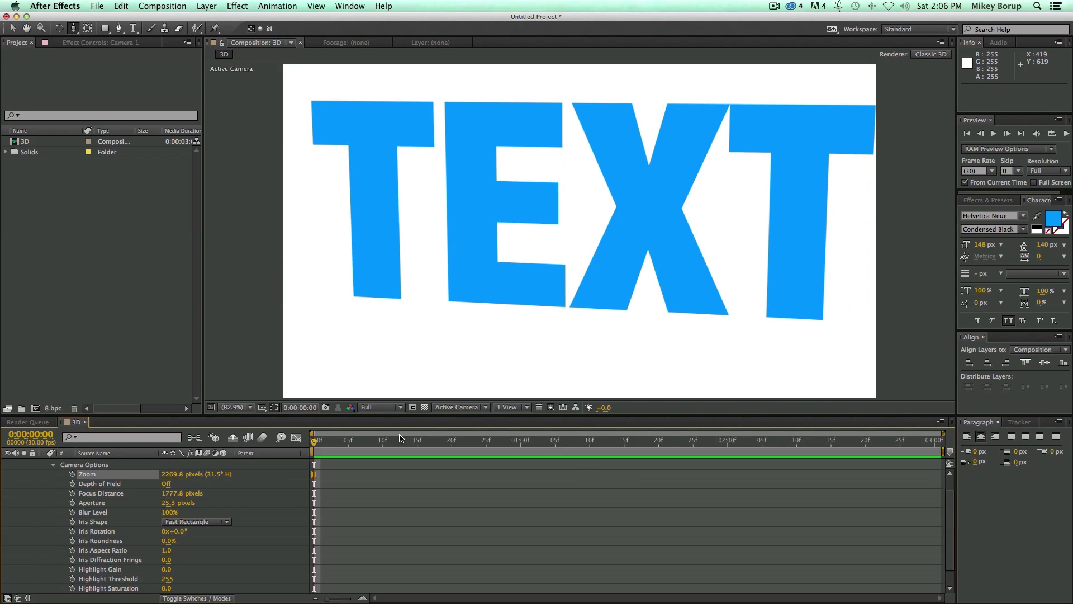
pyautogui.press('super+z')
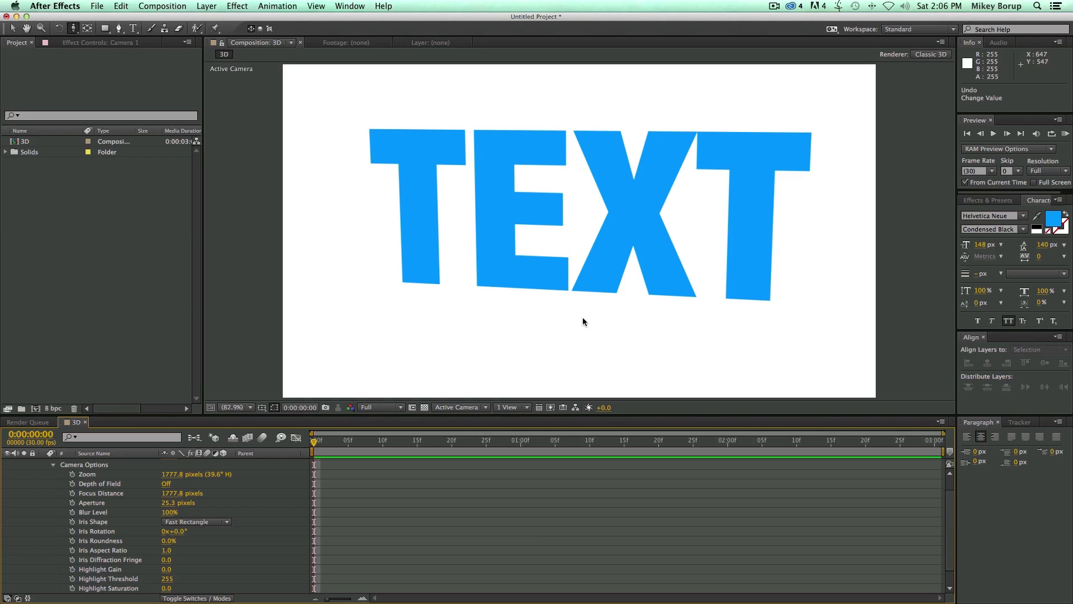
# Orbit and move the camera so the text is seen up close at a steep angle with the last T nearest.
pyautogui.moveTo(631, 275); pyautogui.dragTo(551, 219)
pyautogui.press('c')
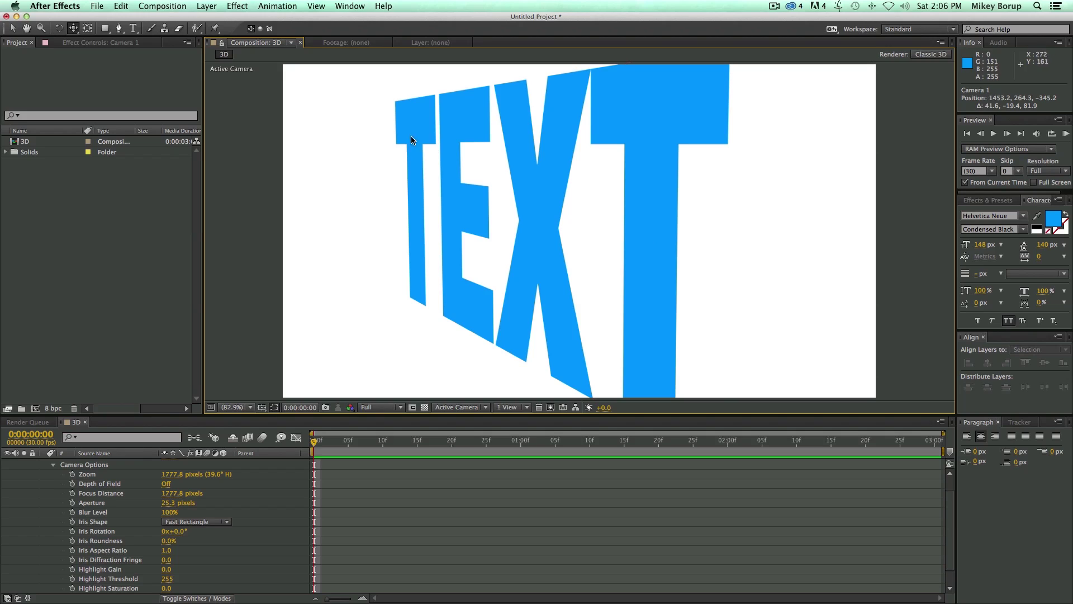
# Turn on the camera's Depth of Field and raise its Aperture to 299.3 pixels.
pyautogui.scroll(1, 166, 499)
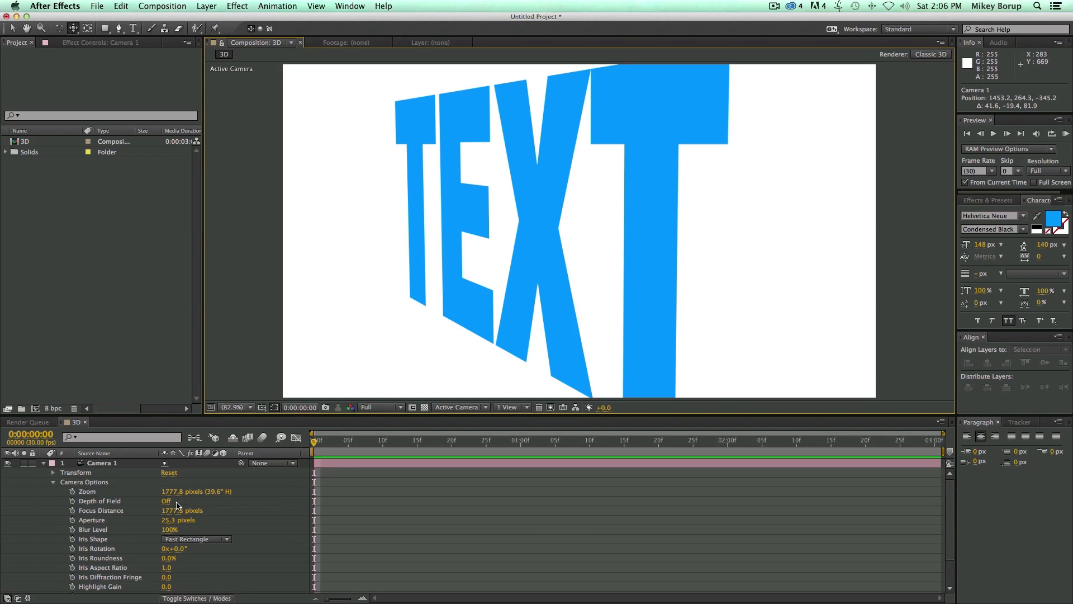
pyautogui.click(166, 500)
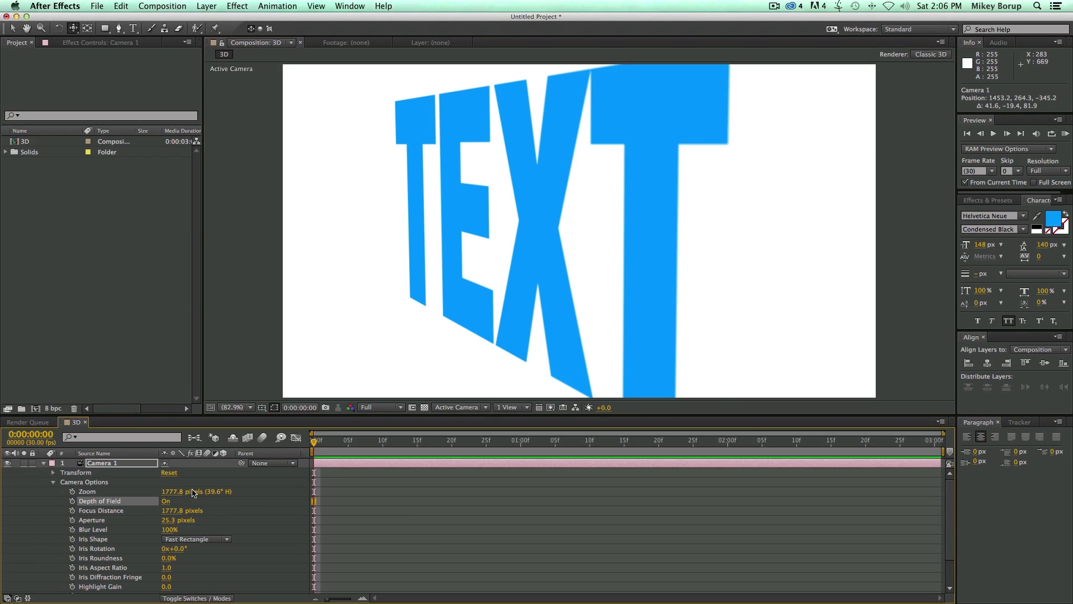
pyautogui.moveTo(169, 522); pyautogui.dragTo(320, 531)
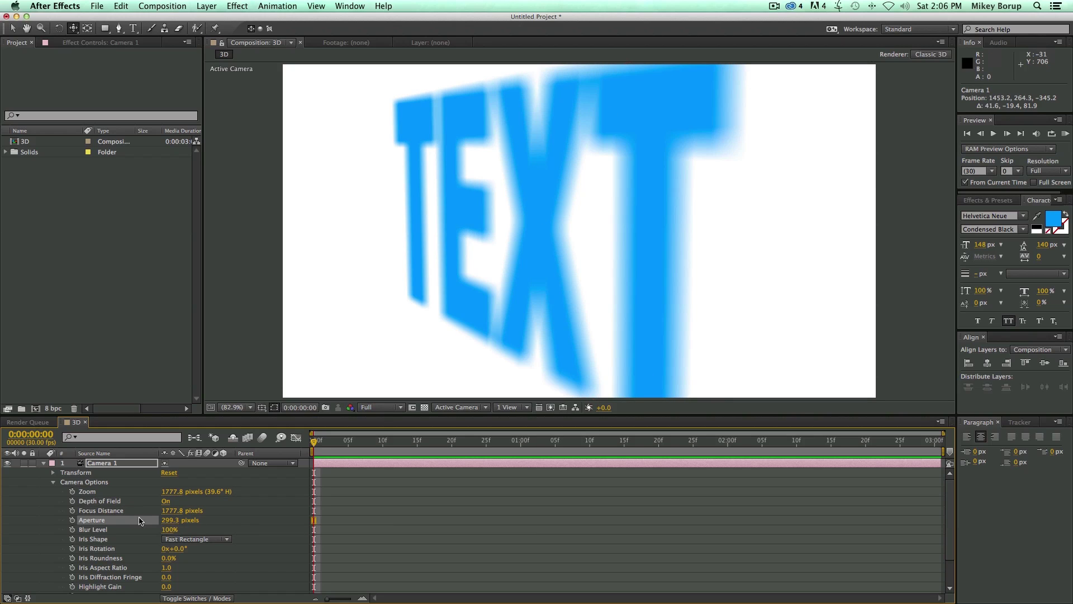
# Adjust the camera blur with Focus Distance 652.8 pixels, Aperture 96.3 pixels and Blur Level 217%.
pyautogui.moveTo(162, 512); pyautogui.dragTo(32, 515)
pyautogui.moveTo(175, 514); pyautogui.dragTo(139, 515)
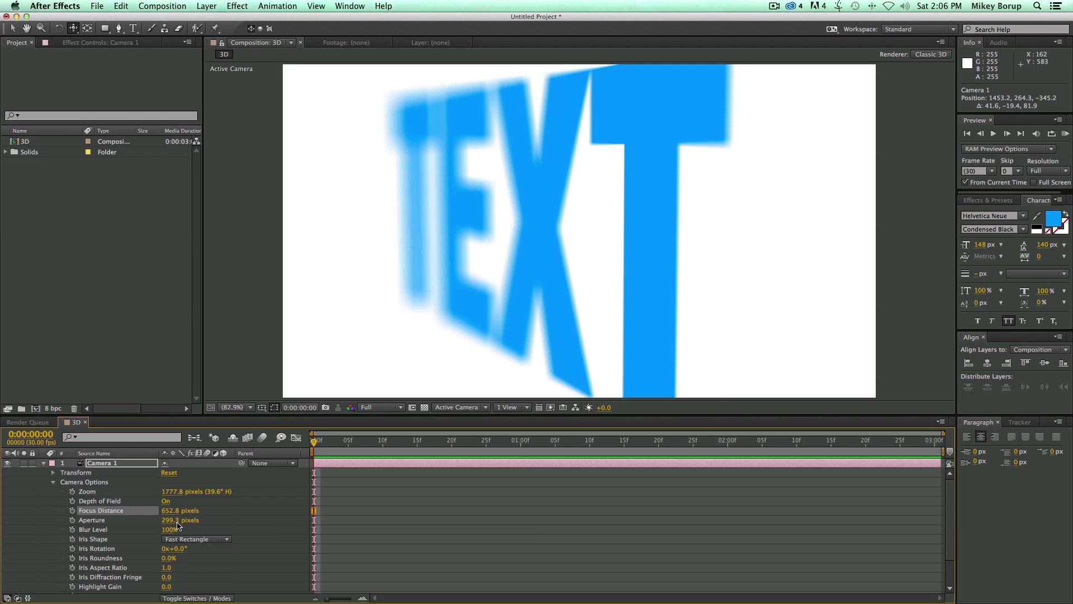
pyautogui.moveTo(172, 518); pyautogui.dragTo(58, 519)
pyautogui.moveTo(168, 531); pyautogui.dragTo(222, 529)
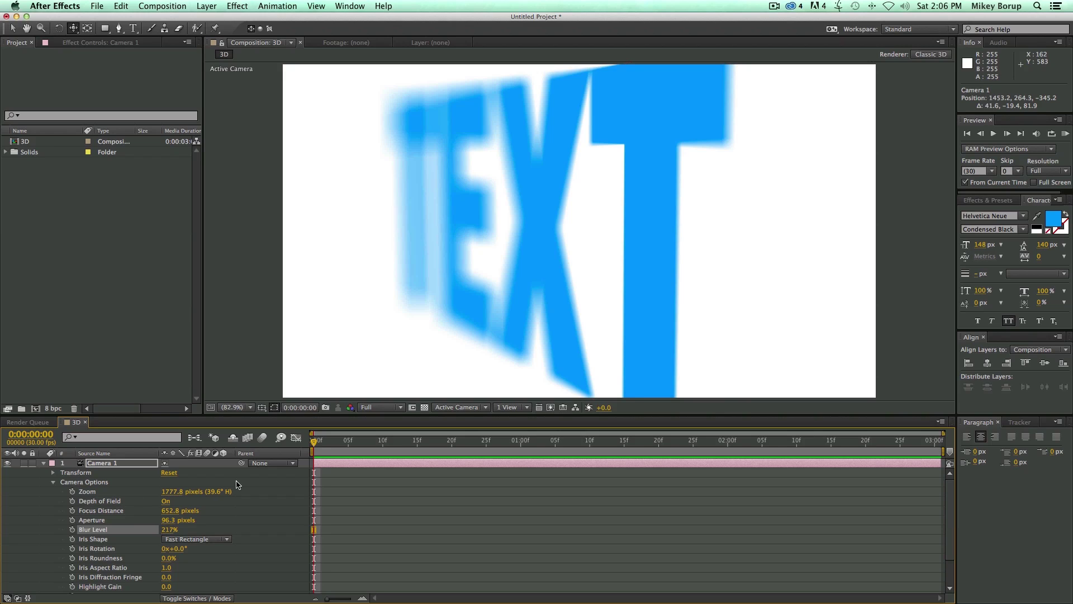
# Keyframe the camera's Focus Distance at the first frame, and set it to 1149.8 pixels at 0:00:01:07.
pyautogui.click(72, 511)
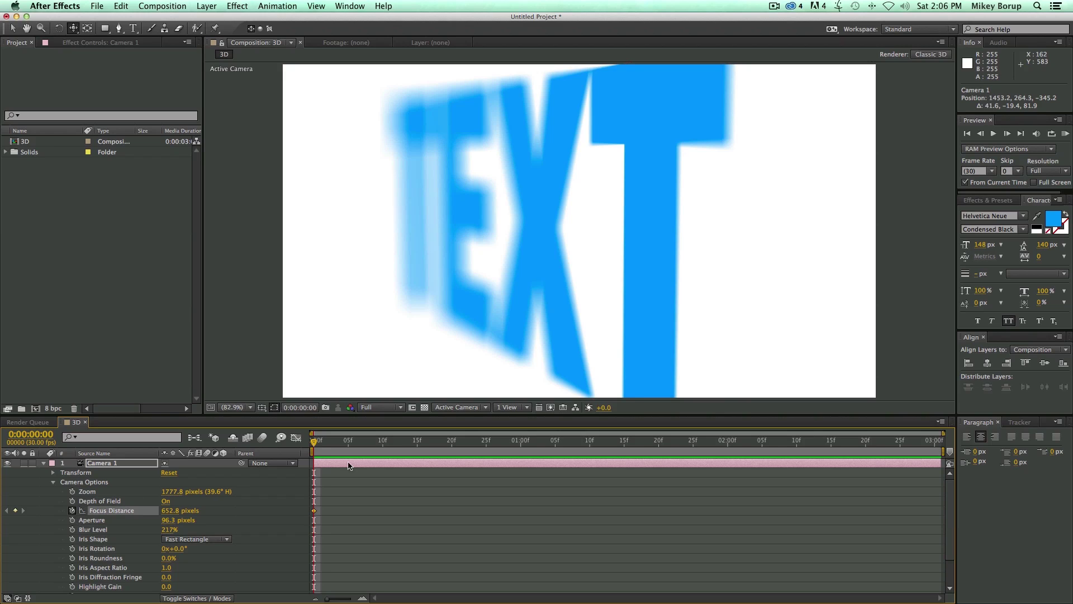
pyautogui.moveTo(352, 439); pyautogui.dragTo(569, 455)
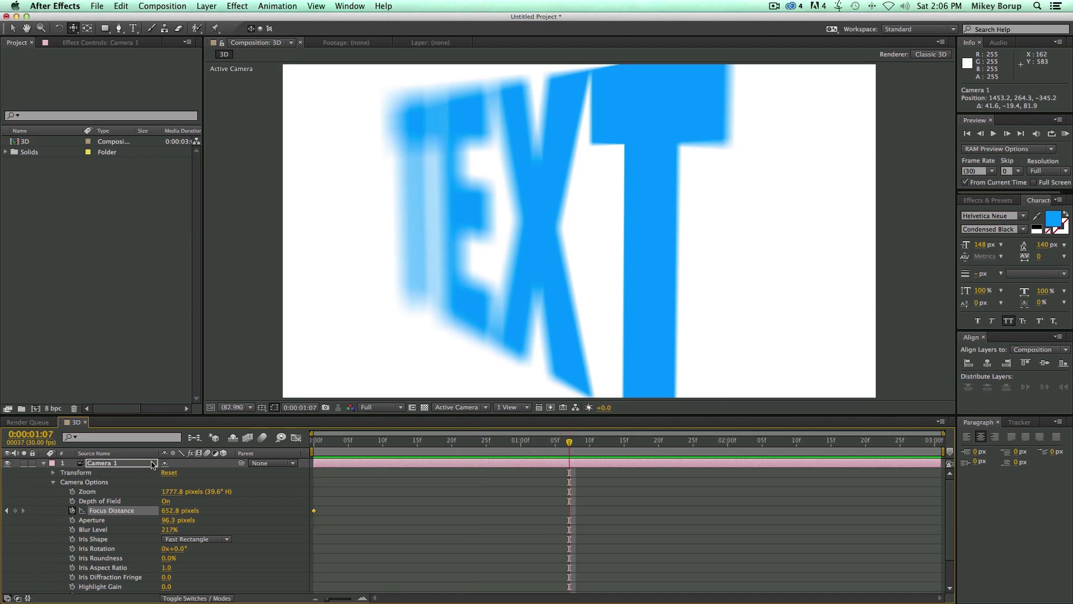
pyautogui.moveTo(162, 512); pyautogui.dragTo(479, 544)
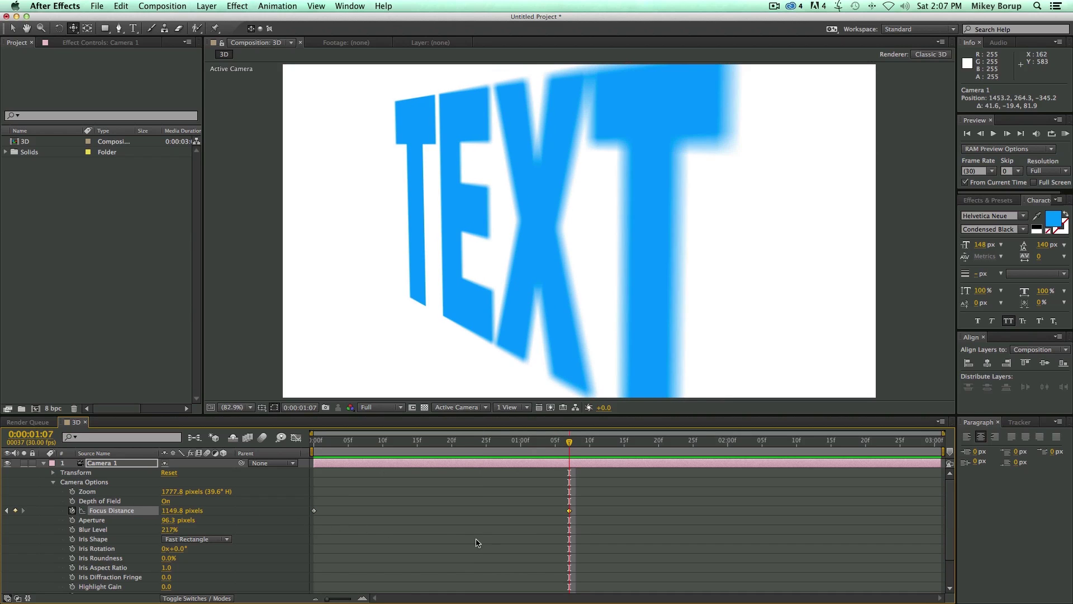
# Play the composition from the start to preview the focus shift across the letters.
pyautogui.moveTo(545, 446); pyautogui.dragTo(216, 445)
pyautogui.press('space')
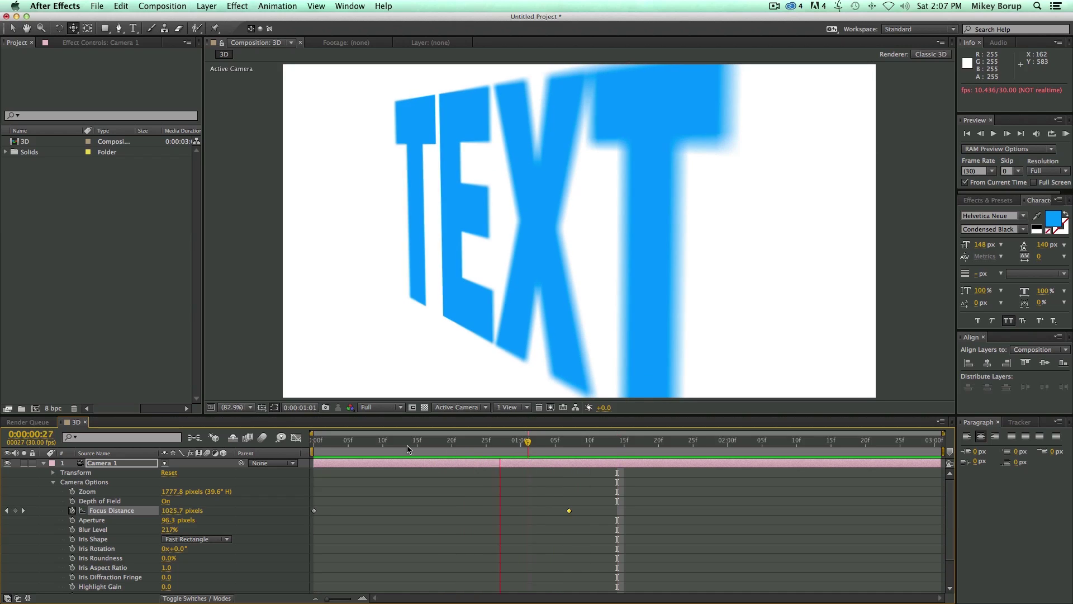
pyautogui.press('space')
pyautogui.press('space')
pyautogui.press('space')
# Remove the Focus Distance animation at the first frame and turn off the camera's Depth of Field.
pyautogui.click(71, 510)
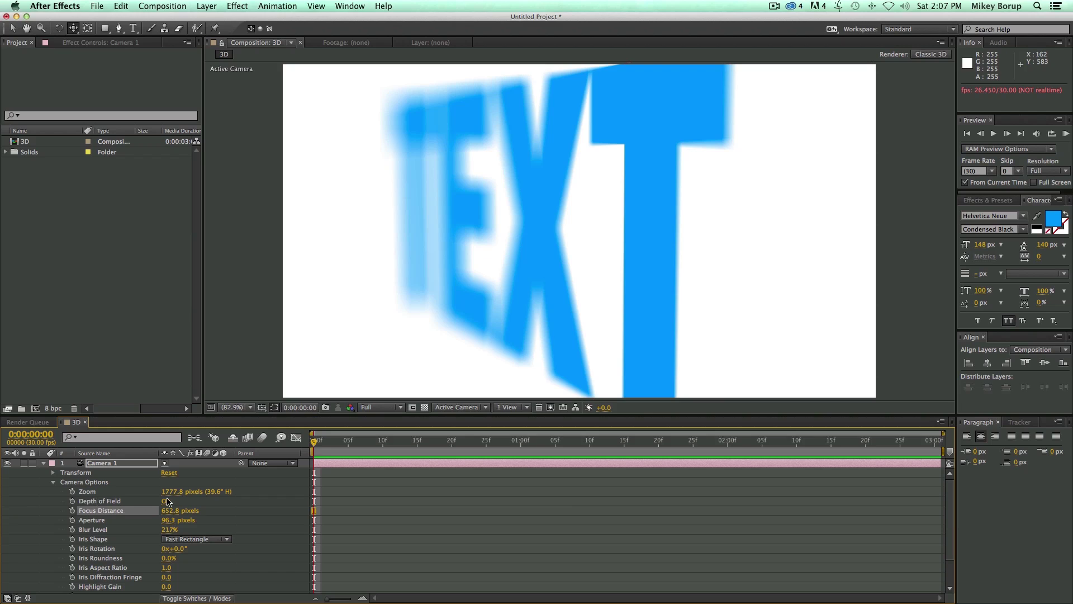
pyautogui.click(168, 502)
# Orbit and reposition the camera until it faces the text almost straight on, with the whole word in frame.
pyautogui.moveTo(541, 250); pyautogui.dragTo(653, 257)
pyautogui.press('c')
pyautogui.press('c')
pyautogui.moveTo(535, 247); pyautogui.dragTo(563, 256)
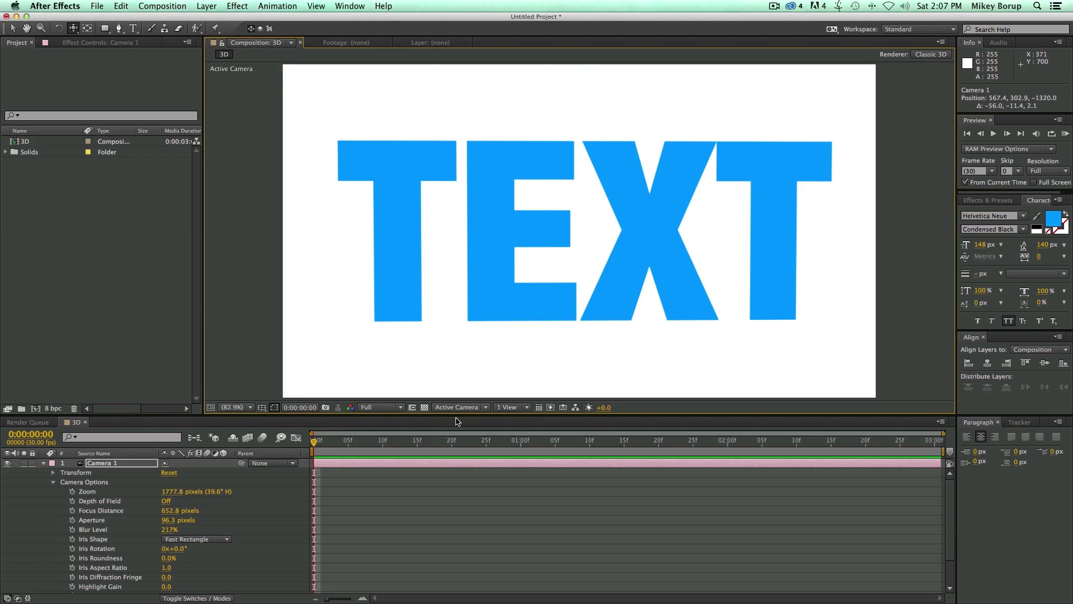
# Look at the scene through the Front, Left, Top and Back views in turn.
pyautogui.click(483, 408)
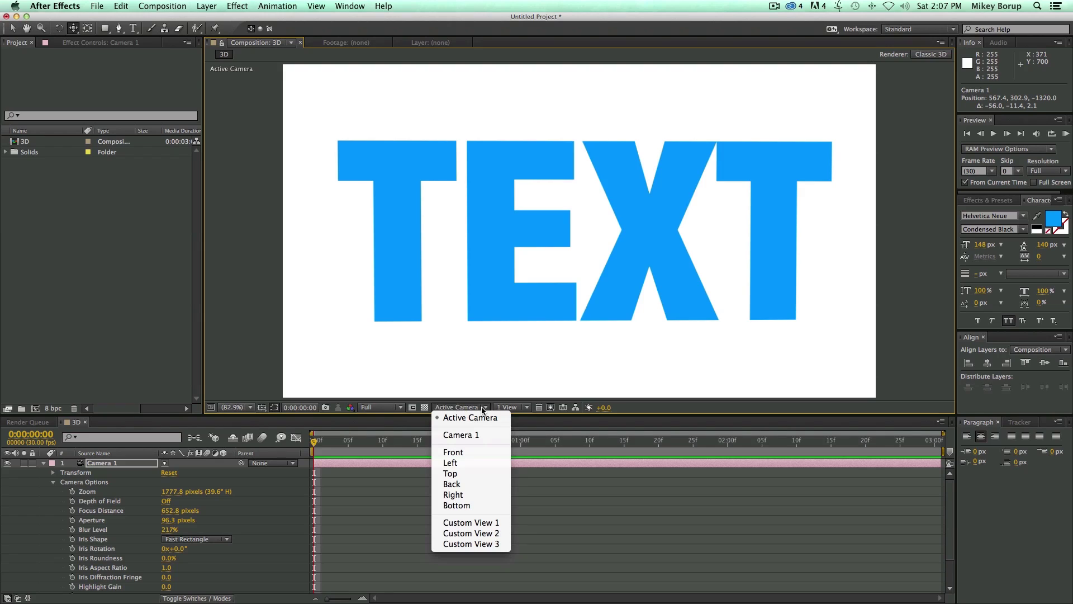
pyautogui.click(468, 454)
pyautogui.click(469, 407)
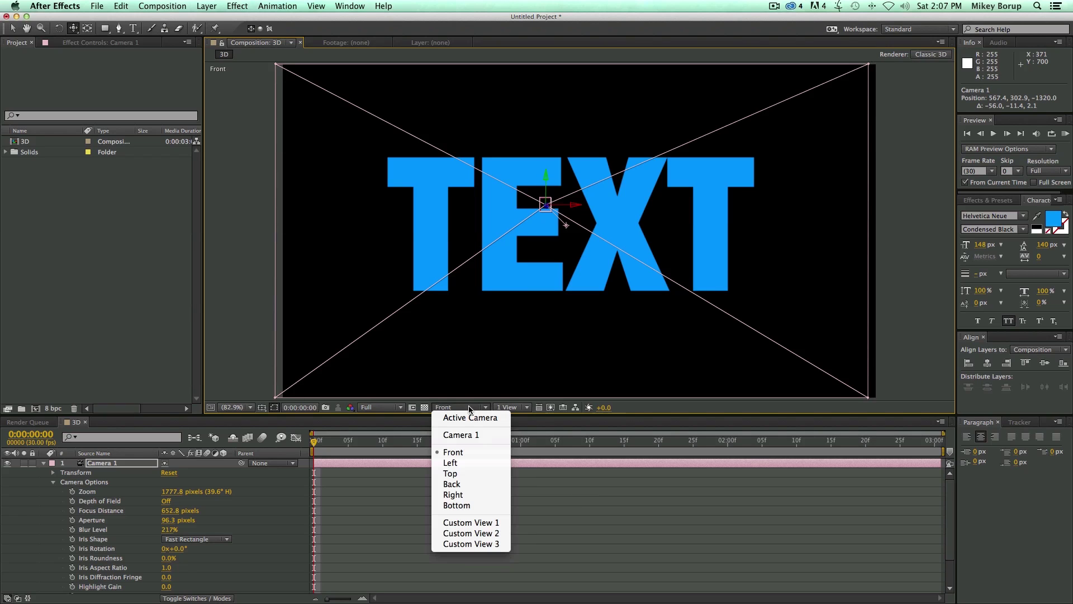
pyautogui.click(471, 462)
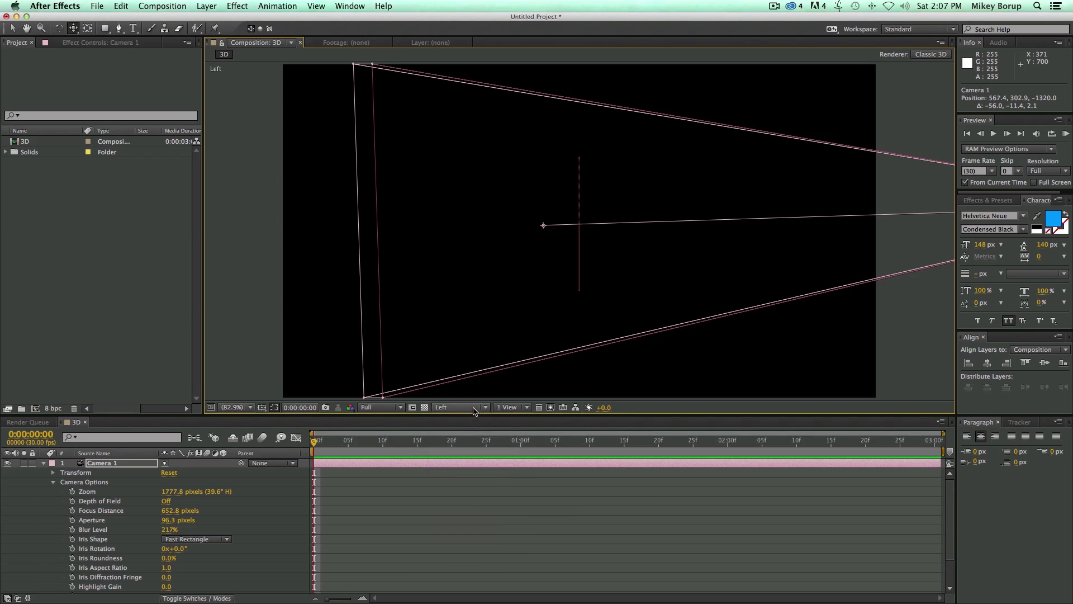
pyautogui.click(473, 411)
pyautogui.click(472, 474)
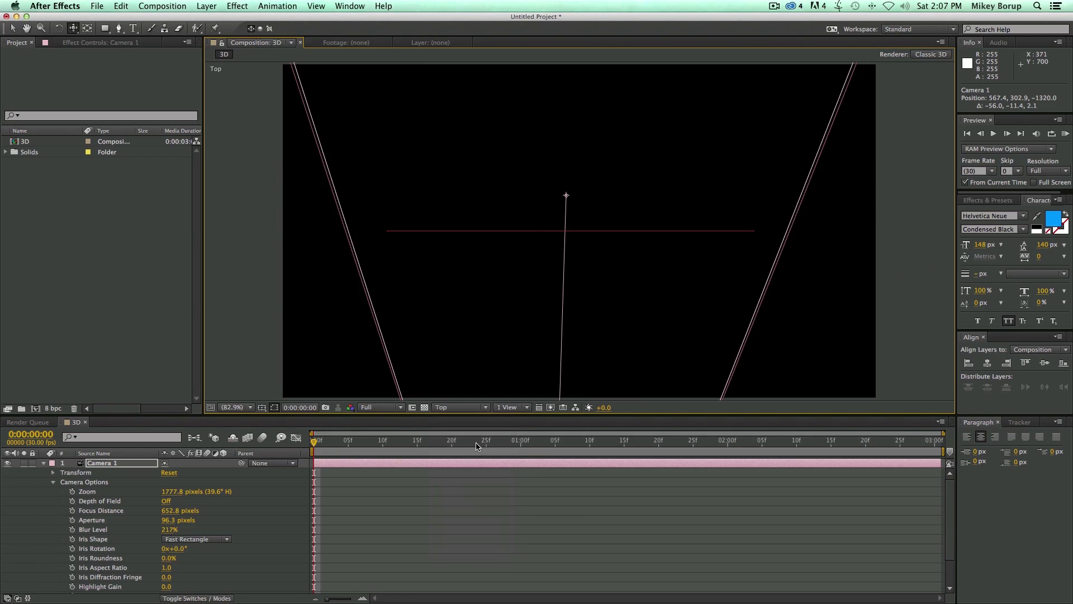
pyautogui.click(472, 413)
pyautogui.click(472, 484)
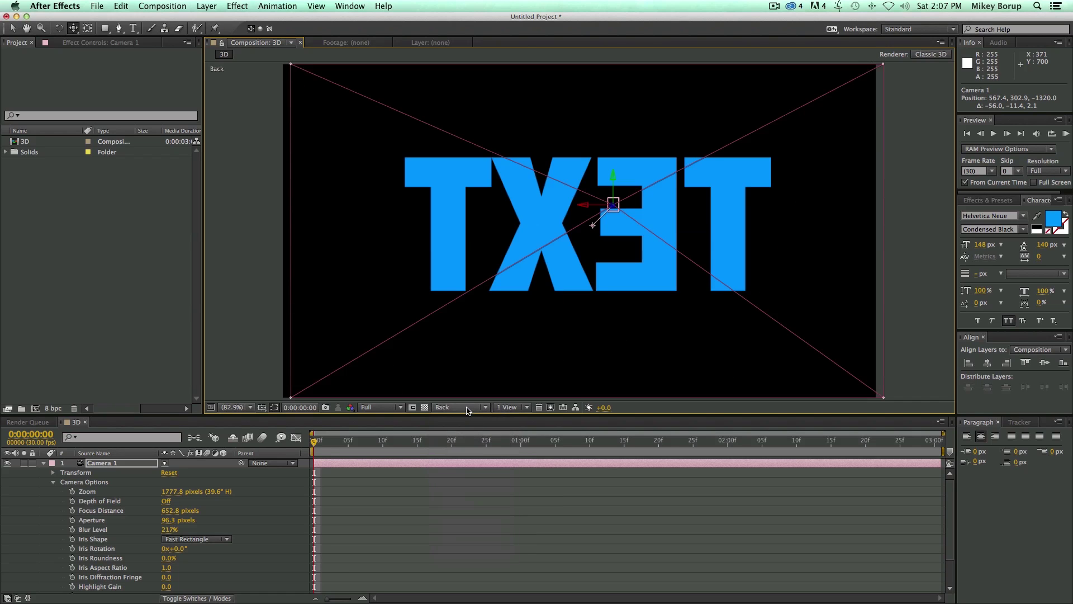
# Switch to Custom View 1 and orbit it to examine the camera and text from both sides, ending on a frontal view.
pyautogui.click(468, 411)
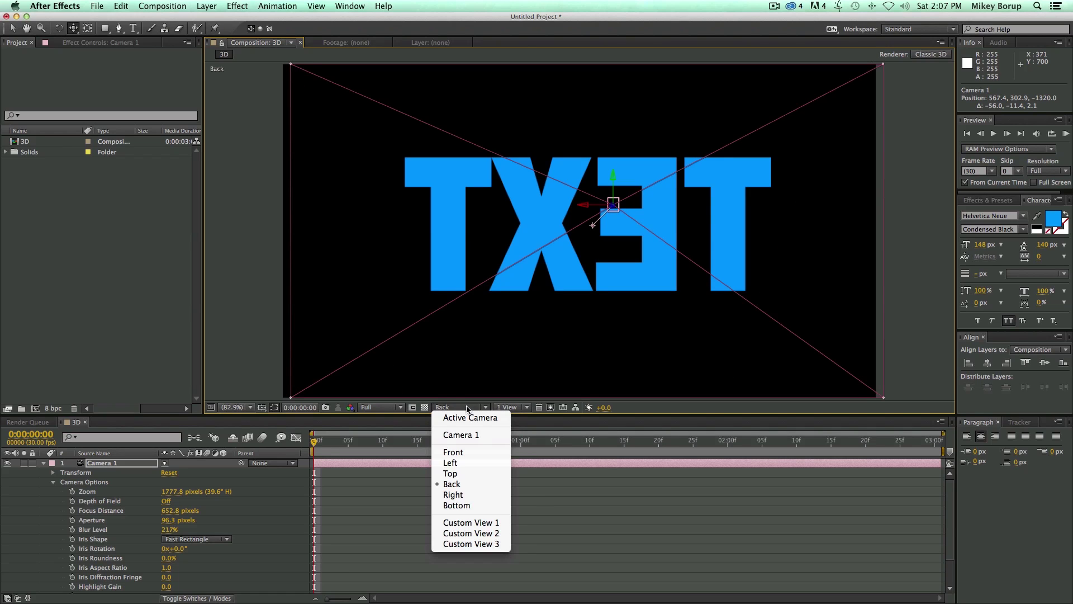
pyautogui.click(482, 522)
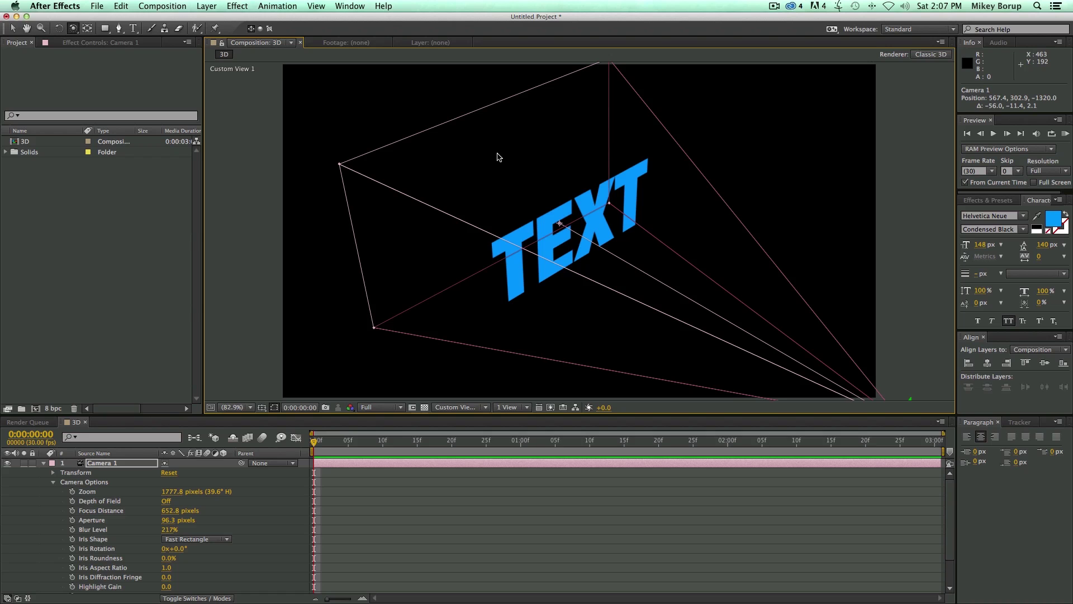
pyautogui.press('c')
pyautogui.moveTo(537, 177); pyautogui.dragTo(534, 351)
pyautogui.press('c')
pyautogui.press('c')
pyautogui.moveTo(715, 269); pyautogui.dragTo(790, 233)
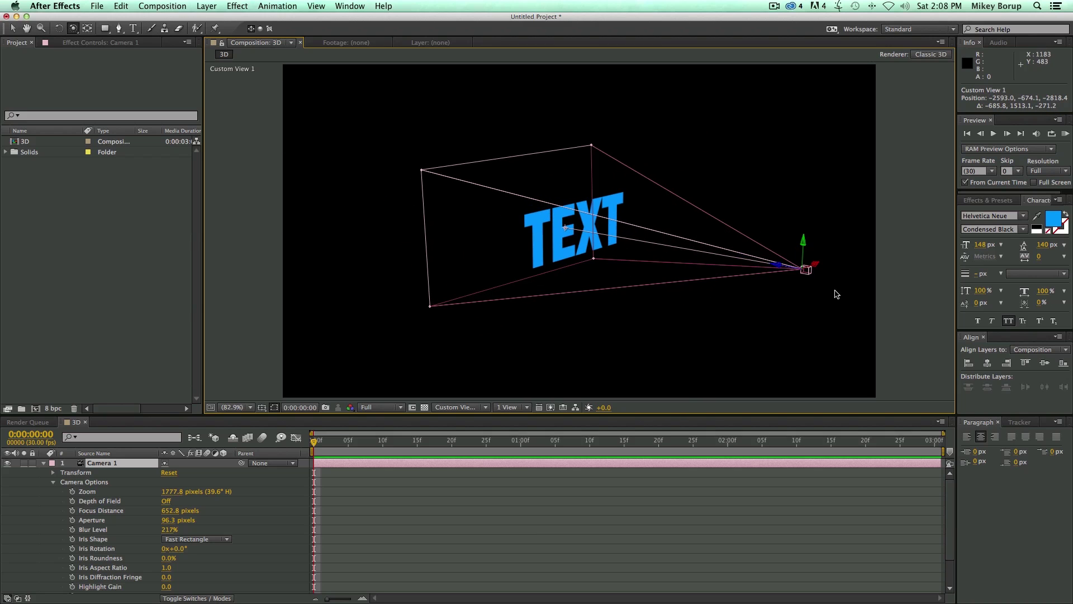
pyautogui.moveTo(815, 287); pyautogui.dragTo(587, 288)
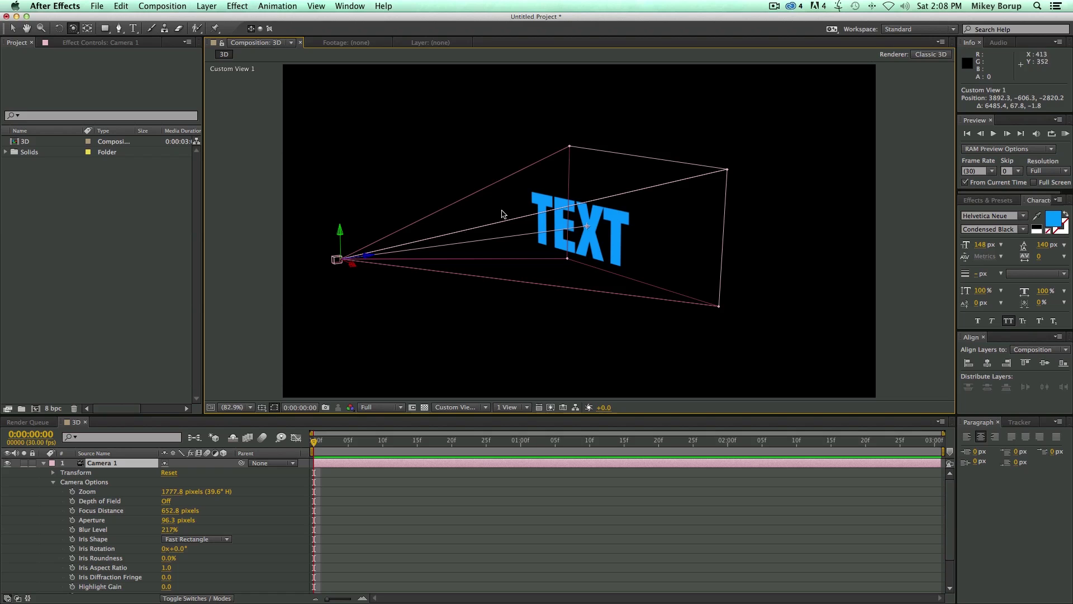
pyautogui.moveTo(530, 274); pyautogui.dragTo(624, 255)
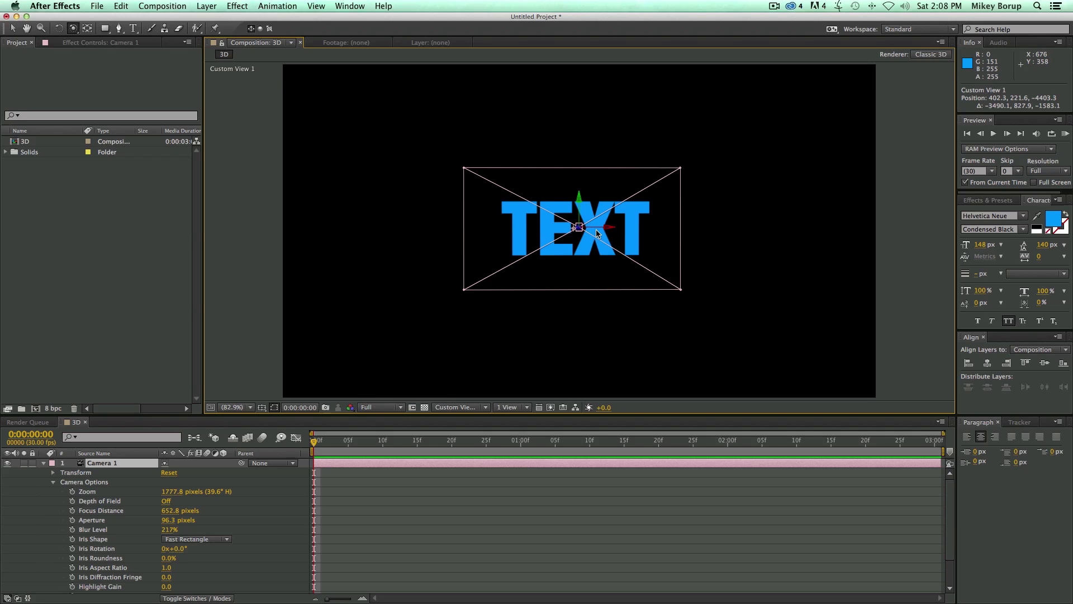
# Move the camera sideways past the end of the text, to about 1213, 300, -1432, and view the scene through the Active Camera.
pyautogui.press('v')
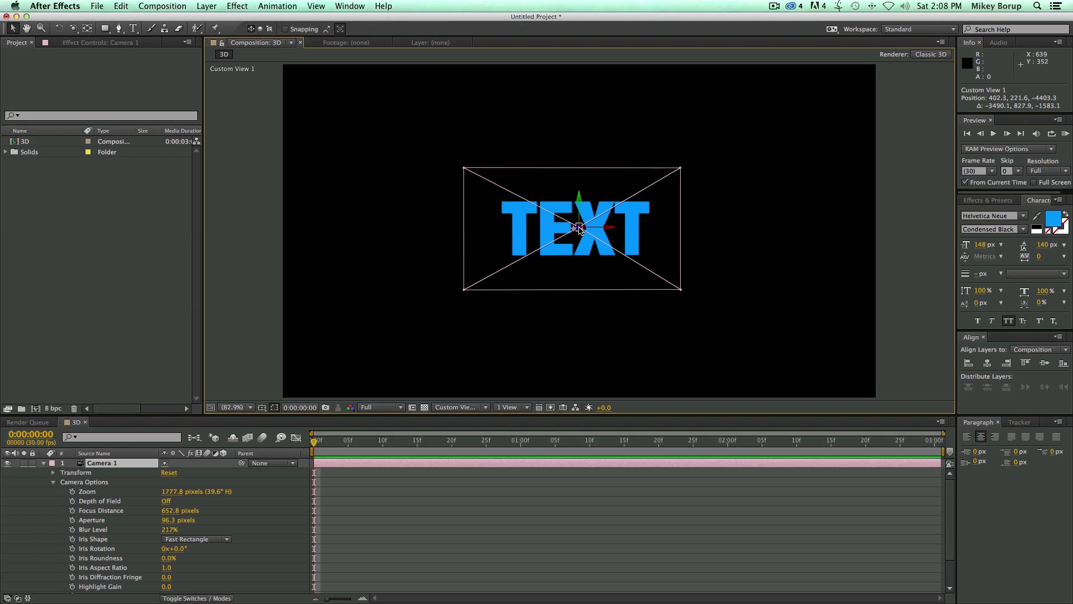
pyautogui.moveTo(579, 229); pyautogui.dragTo(739, 238)
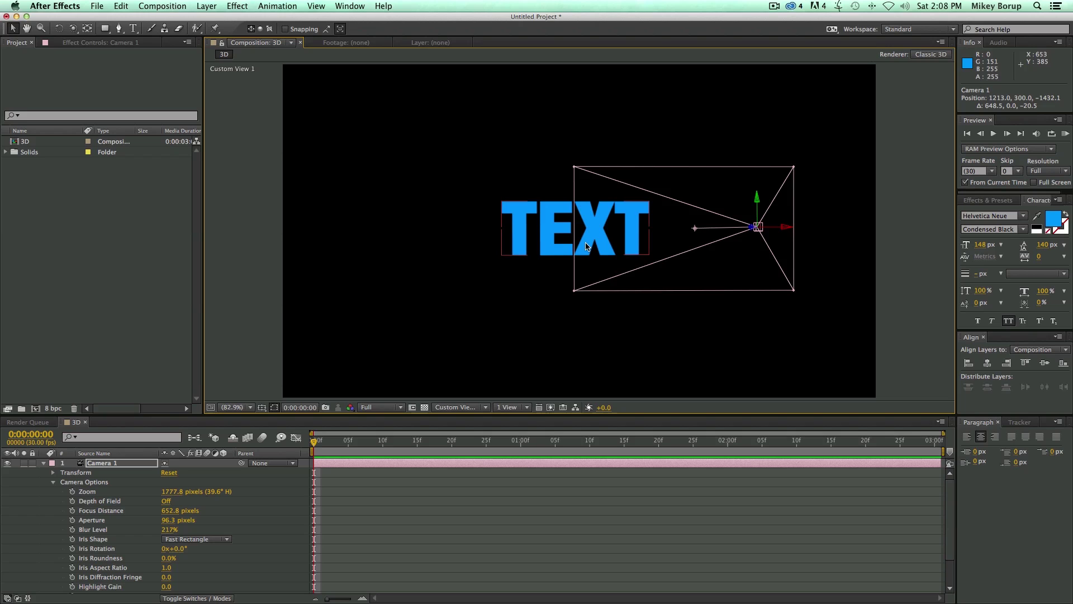
pyautogui.click(447, 407)
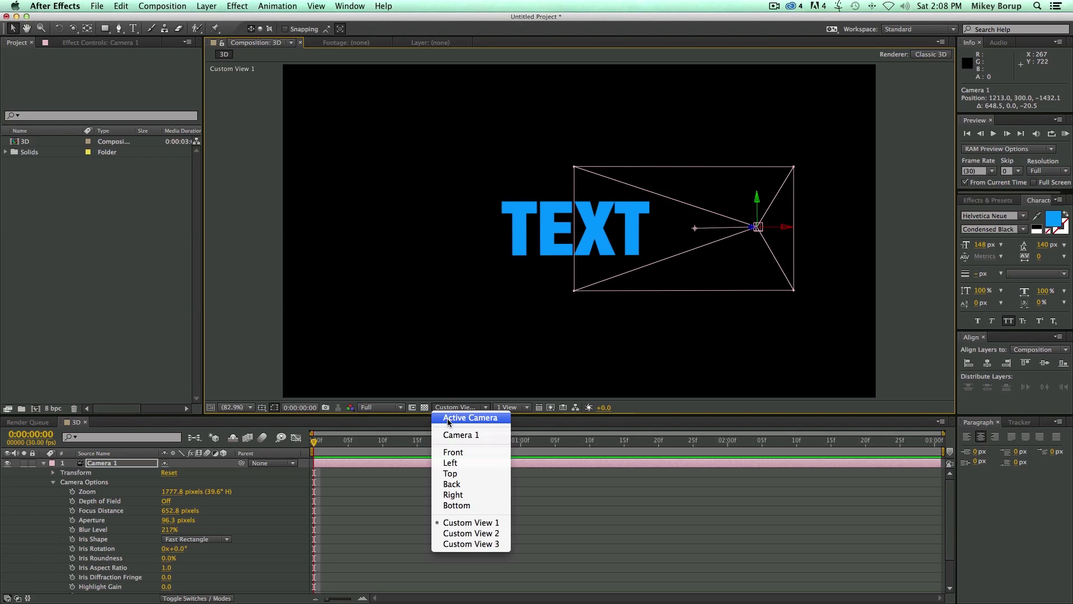
pyautogui.click(446, 418)
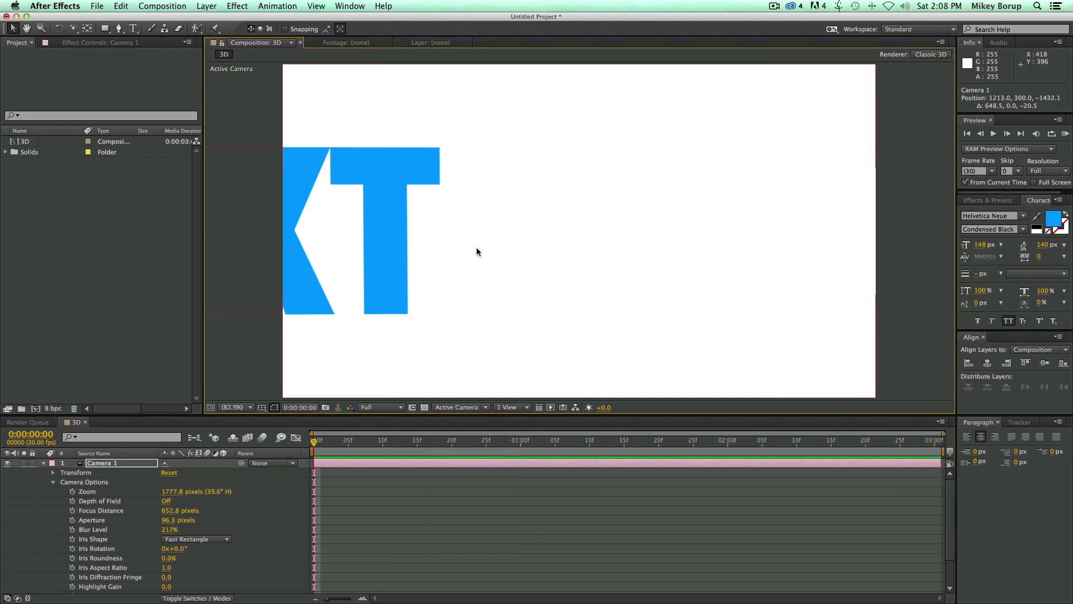
# Return to Custom View 1 and orbit it to examine the displaced camera and the text from an angle, zoomed out to 25%.
pyautogui.press('.')
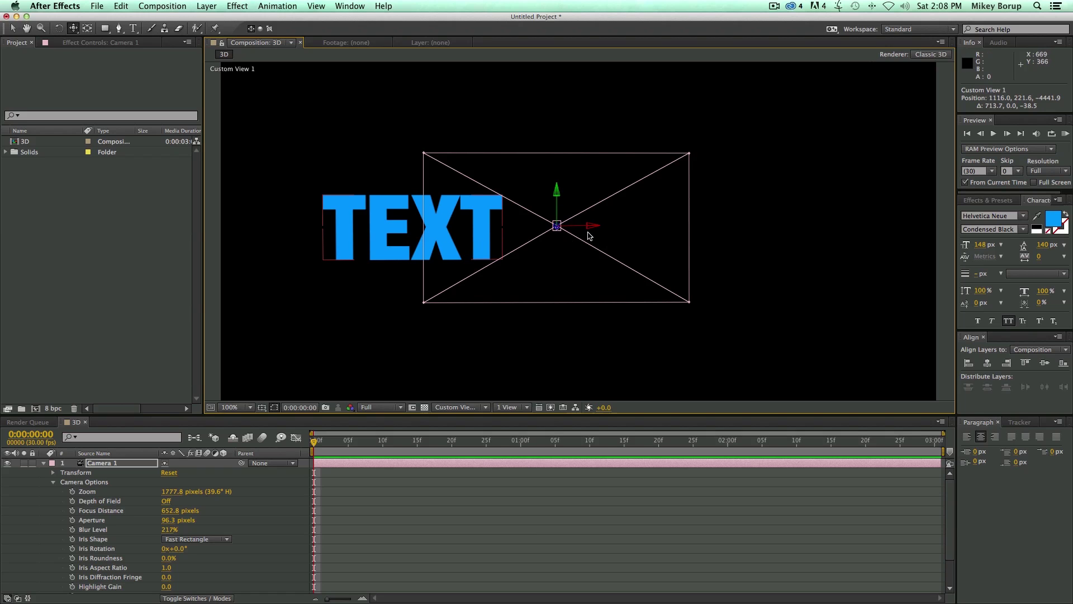
pyautogui.moveTo(494, 231); pyautogui.dragTo(728, 270)
pyautogui.press('c')
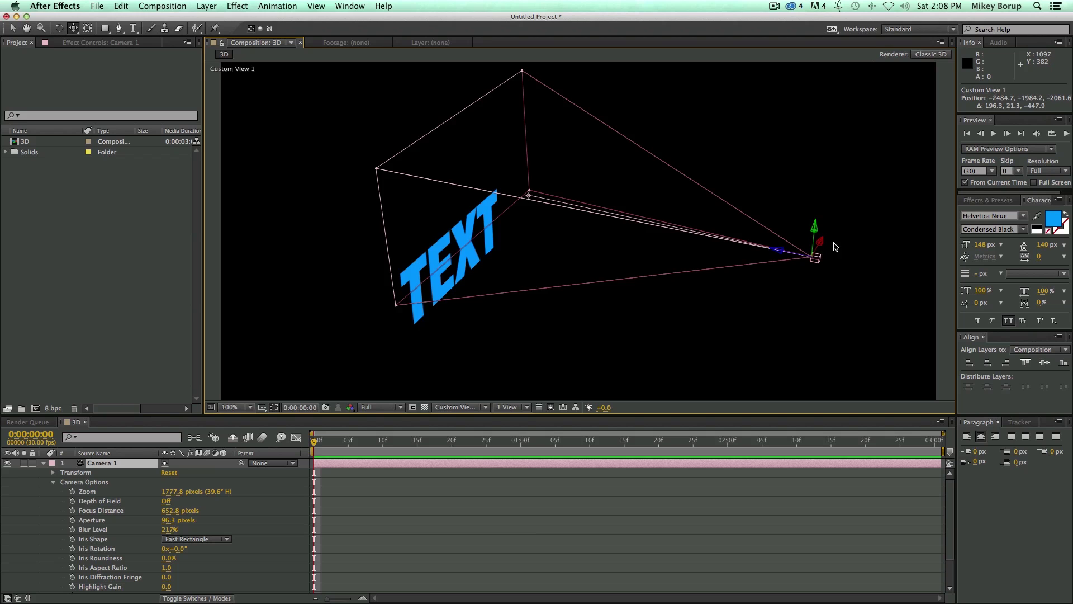
pyautogui.scroll(5, 827, 244)
pyautogui.scroll(-3, 731, 245)
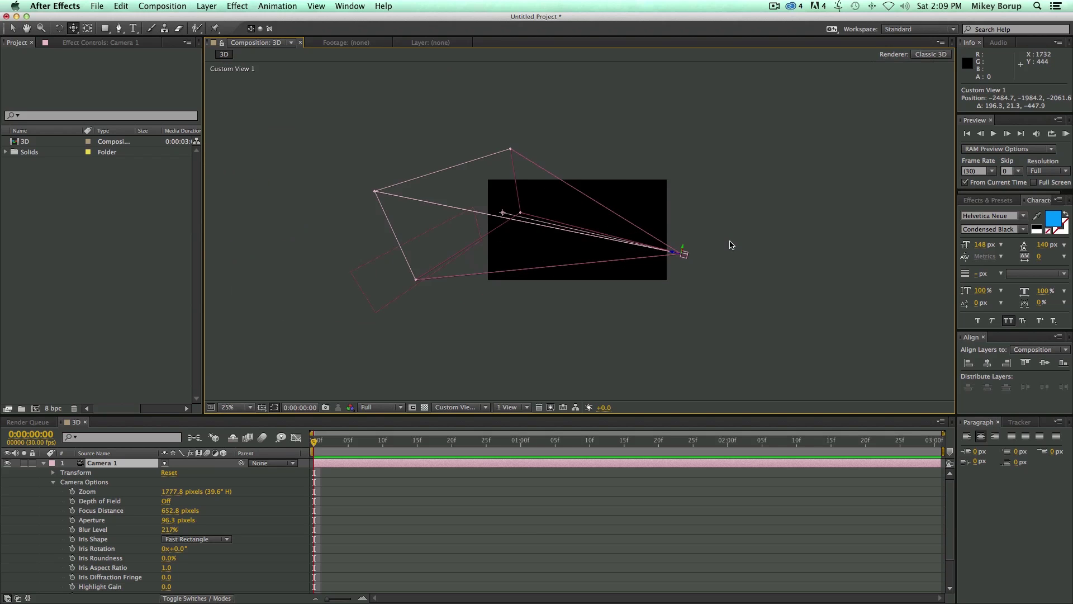
# Undo the last camera change, orbit Custom View 1 at 50% and move Camera 1 sideways to about 559.6, 300, -1411.4.
pyautogui.press('super+z')
pyautogui.scroll(2, 619, 251)
pyautogui.moveTo(696, 237); pyautogui.dragTo(585, 335)
pyautogui.press('c')
pyautogui.moveTo(665, 255); pyautogui.dragTo(637, 352)
pyautogui.press('v')
pyautogui.press('c')
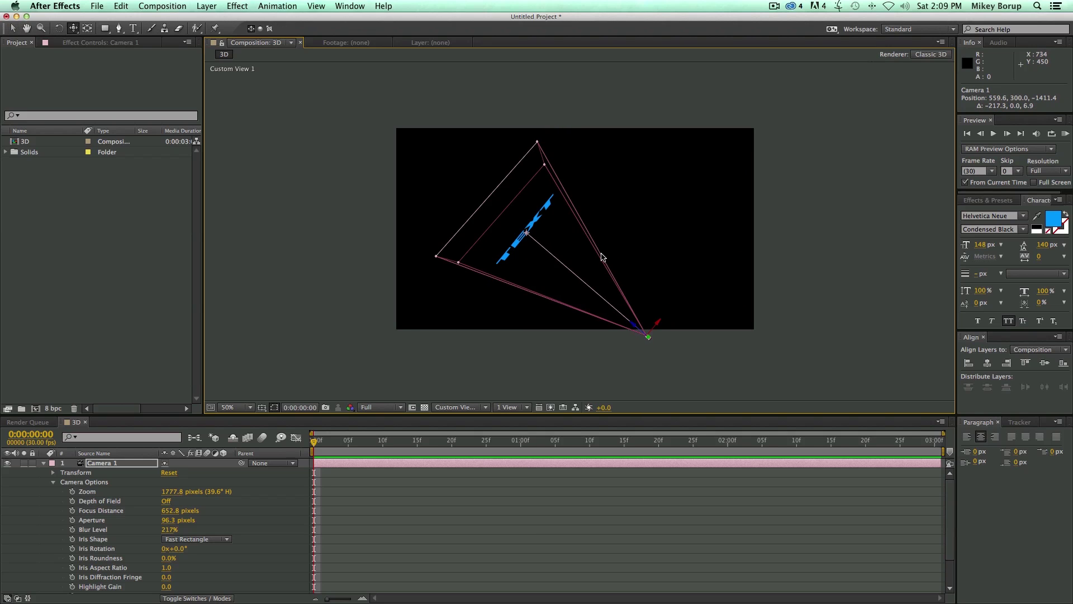
# Turn on Camera 1's depth of field and set its focus distance to 1408.8 pixels so the focal plane meets the text.
pyautogui.moveTo(601, 257); pyautogui.dragTo(612, 134)
pyautogui.click(168, 502)
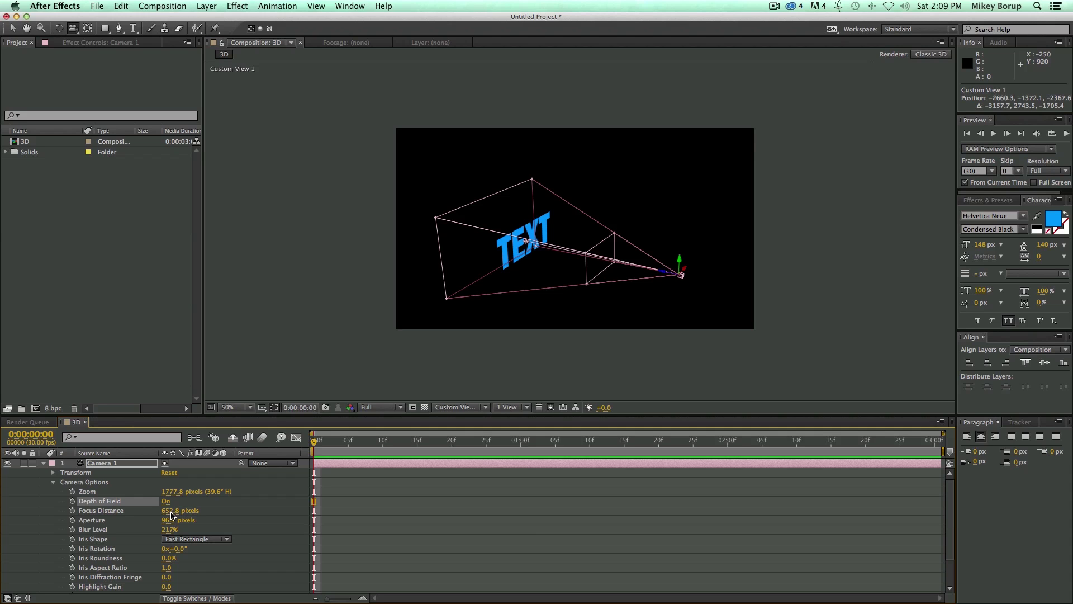
pyautogui.moveTo(172, 511); pyautogui.dragTo(655, 555)
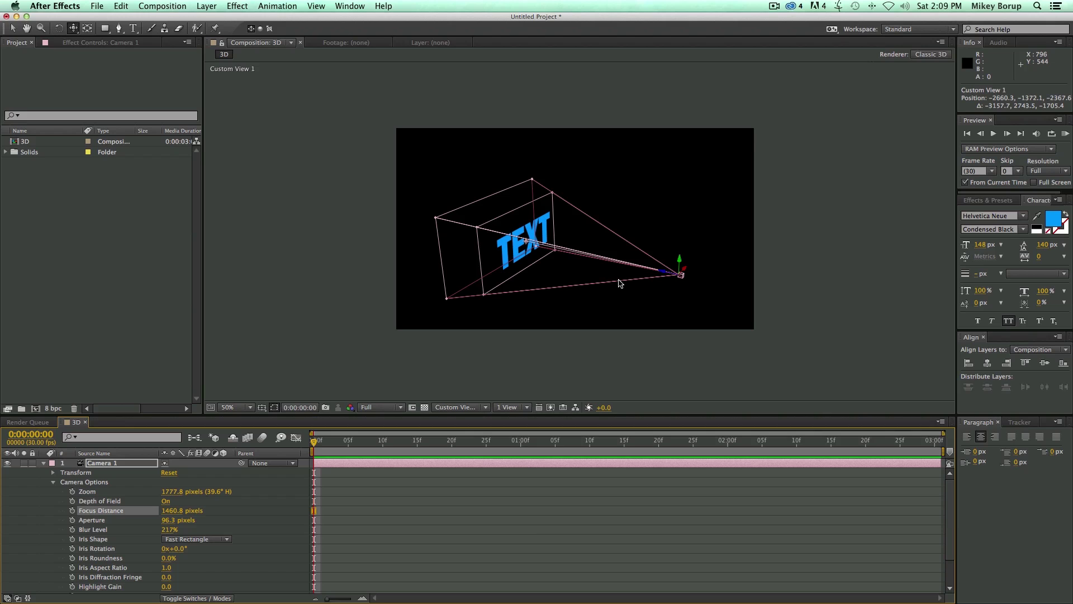
pyautogui.moveTo(611, 276); pyautogui.dragTo(652, 255)
pyautogui.moveTo(172, 512); pyautogui.dragTo(135, 506)
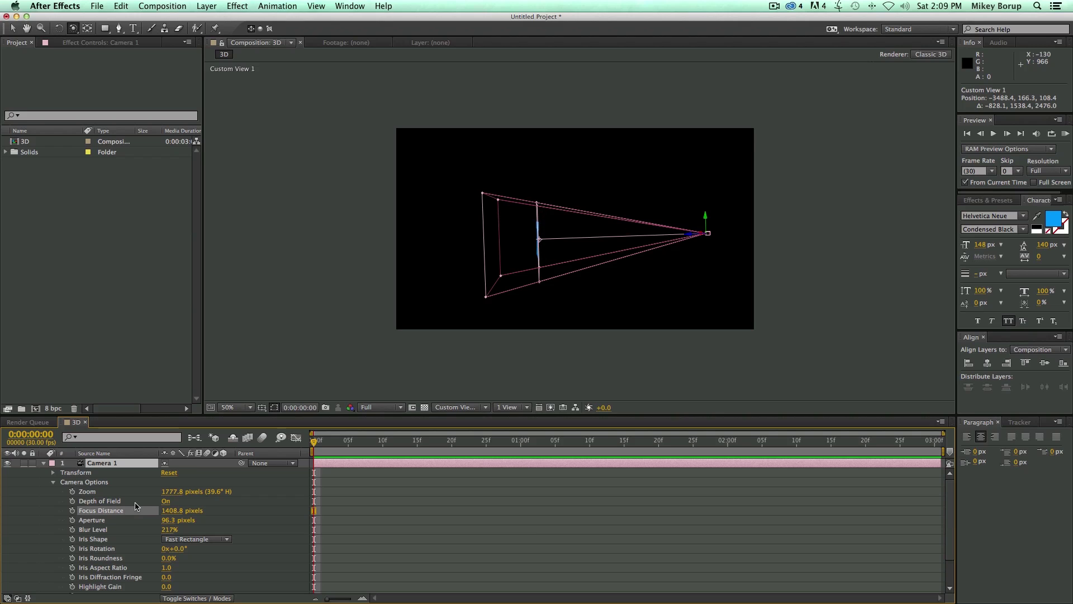
# Check the text's sharpness through the Active Camera and return to Custom View 1.
pyautogui.click(391, 406)
pyautogui.click(460, 408)
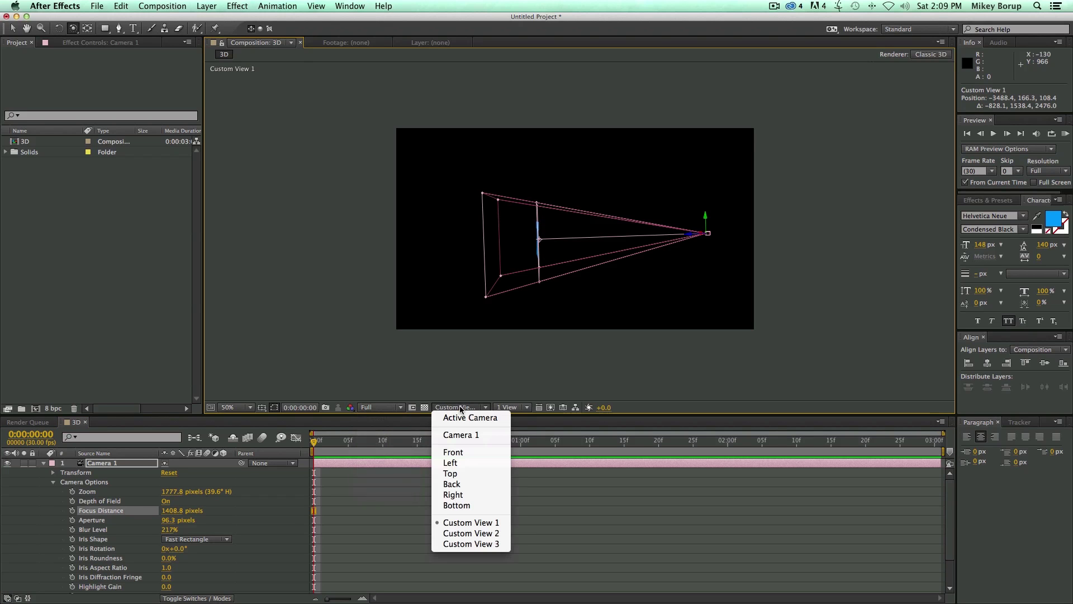
pyautogui.click(473, 417)
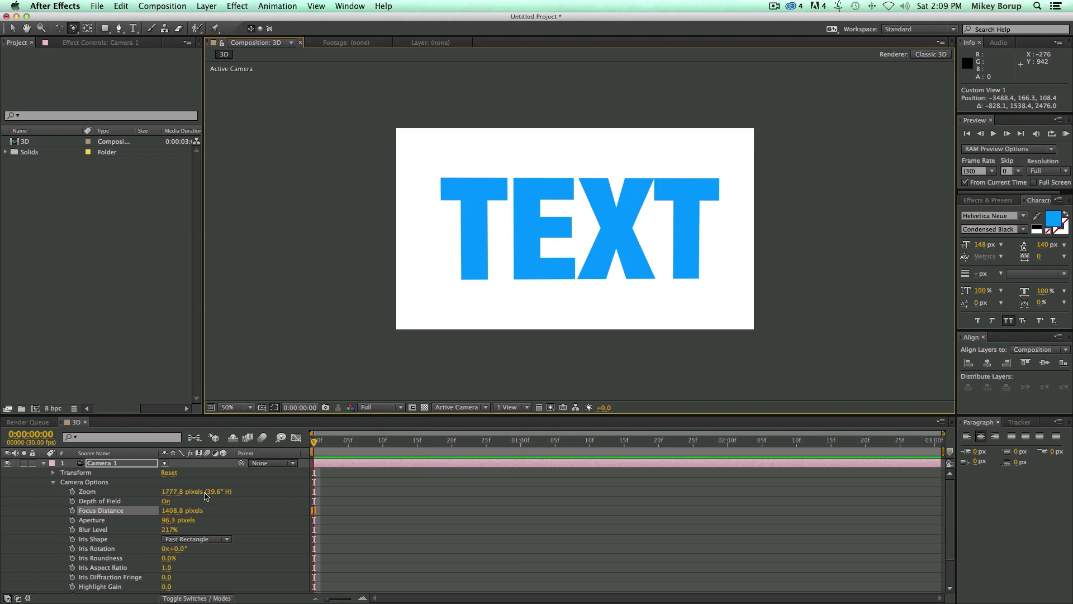
pyautogui.click(456, 407)
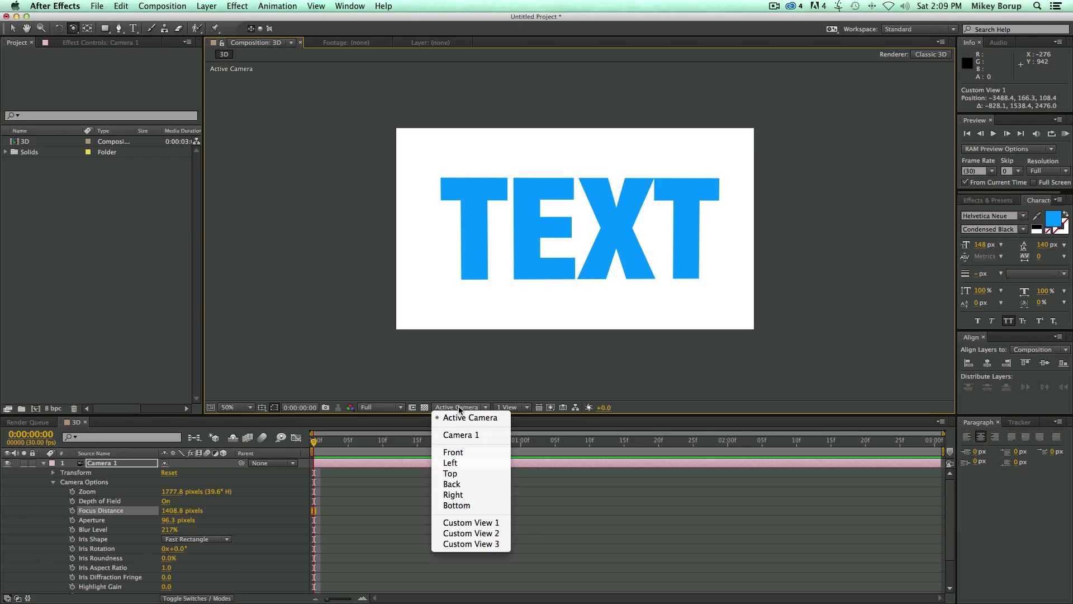
pyautogui.click(465, 518)
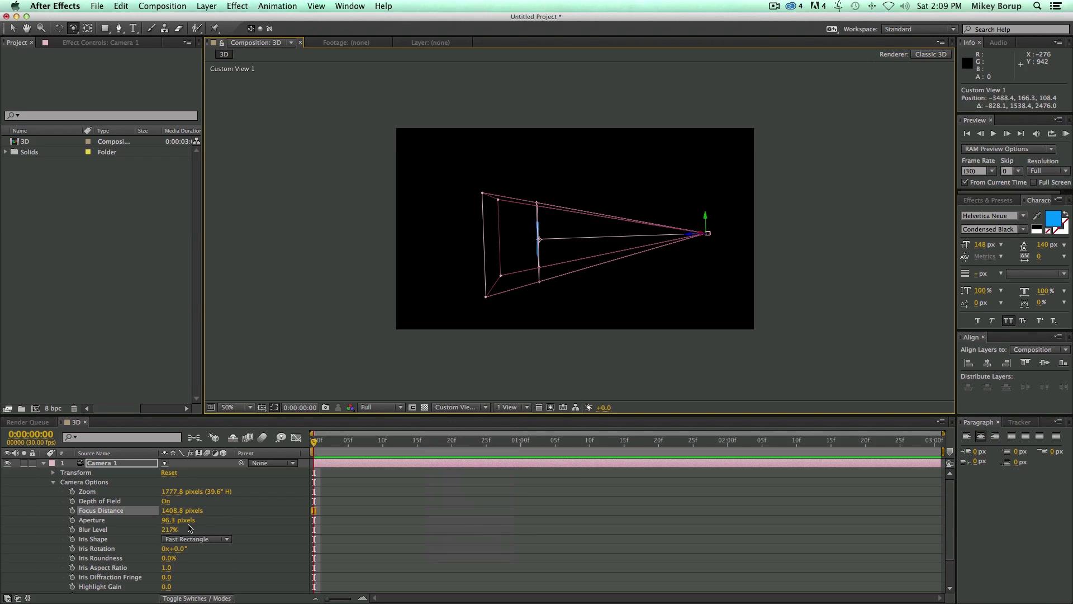
# Set the camera's focus distance to 745.8 pixels, in front of the text, and view the scene through the Active Camera.
pyautogui.moveTo(174, 513); pyautogui.dragTo(333, 531)
pyautogui.click(456, 408)
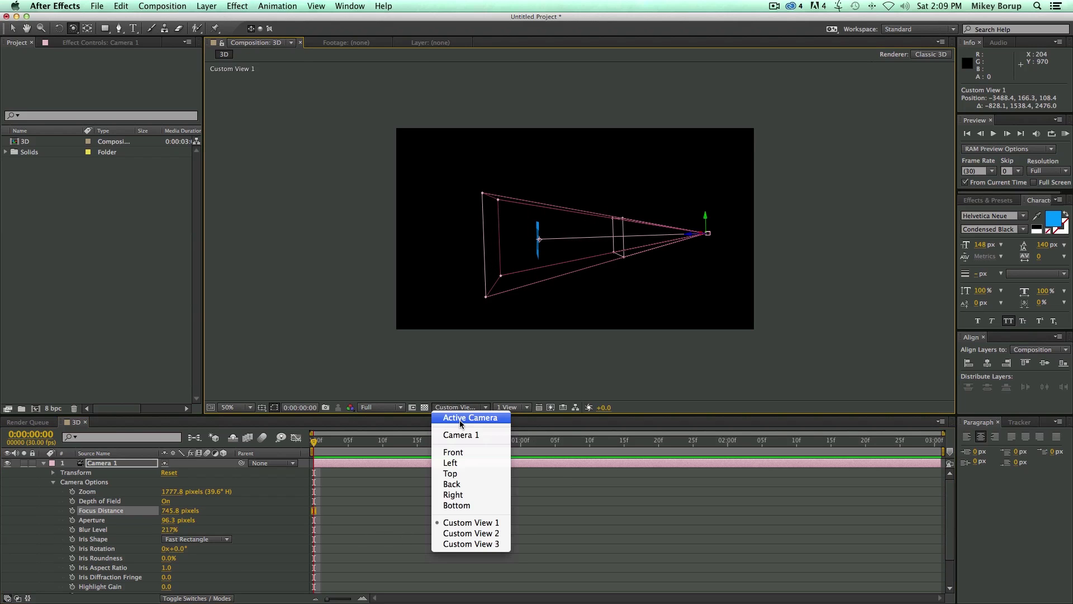
pyautogui.click(459, 417)
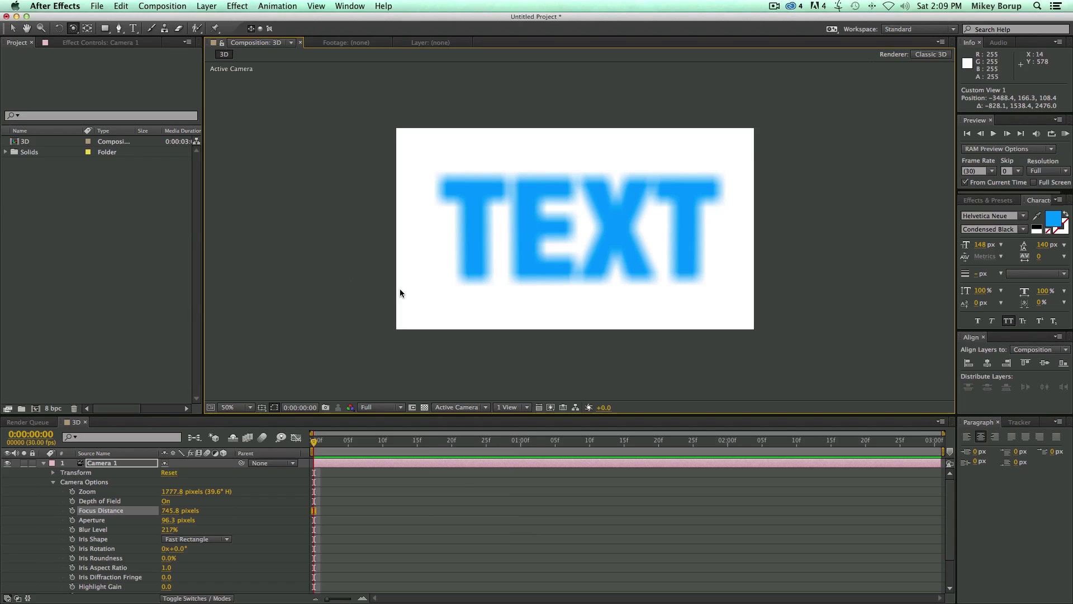
# Turn off Camera 1's depth of field and collapse its properties.
pyautogui.click(168, 502)
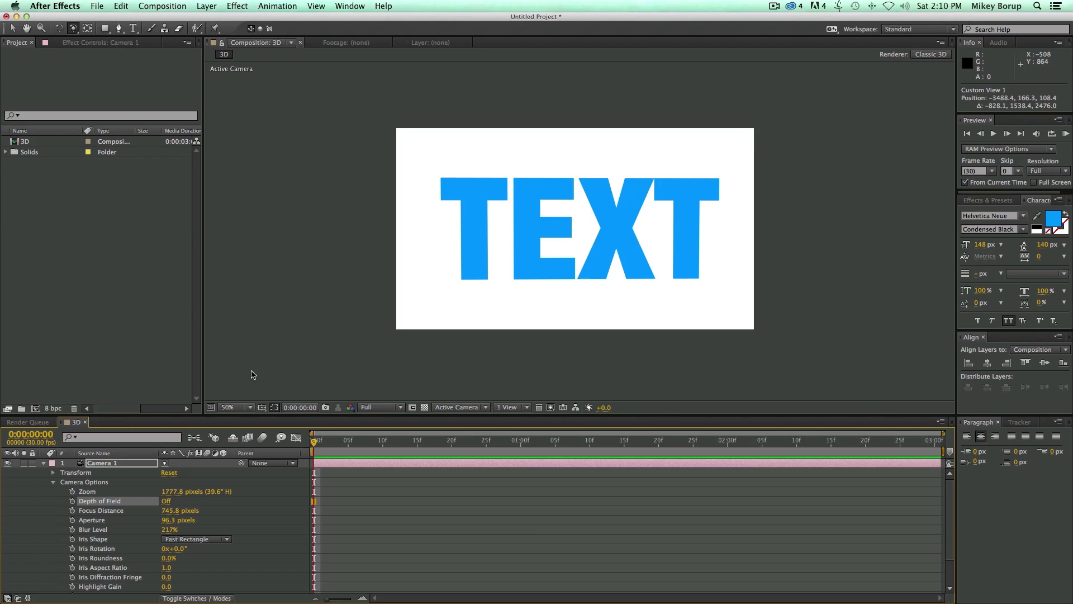
pyautogui.click(43, 463)
# Start a new Spot light layer named Light 1 and give it a red color.
pyautogui.click(208, 5)
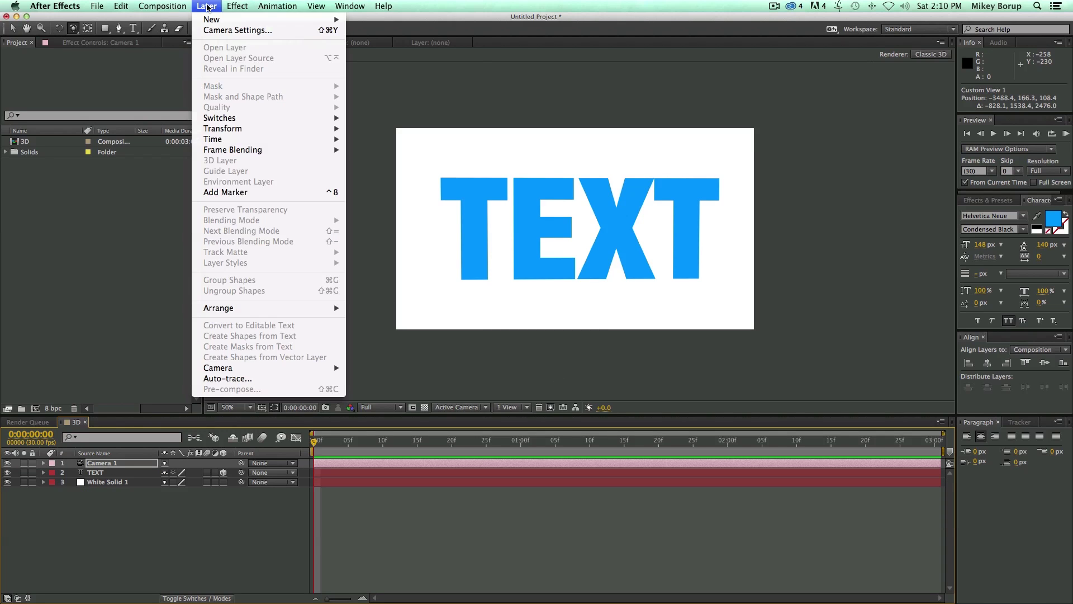
pyautogui.moveTo(227, 21)
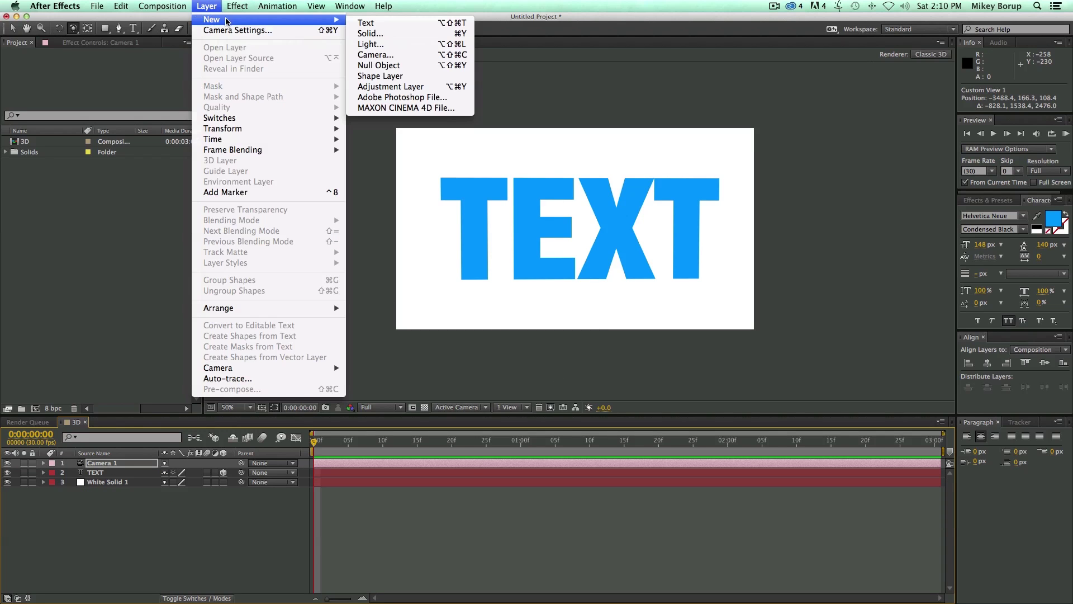
pyautogui.click(370, 44)
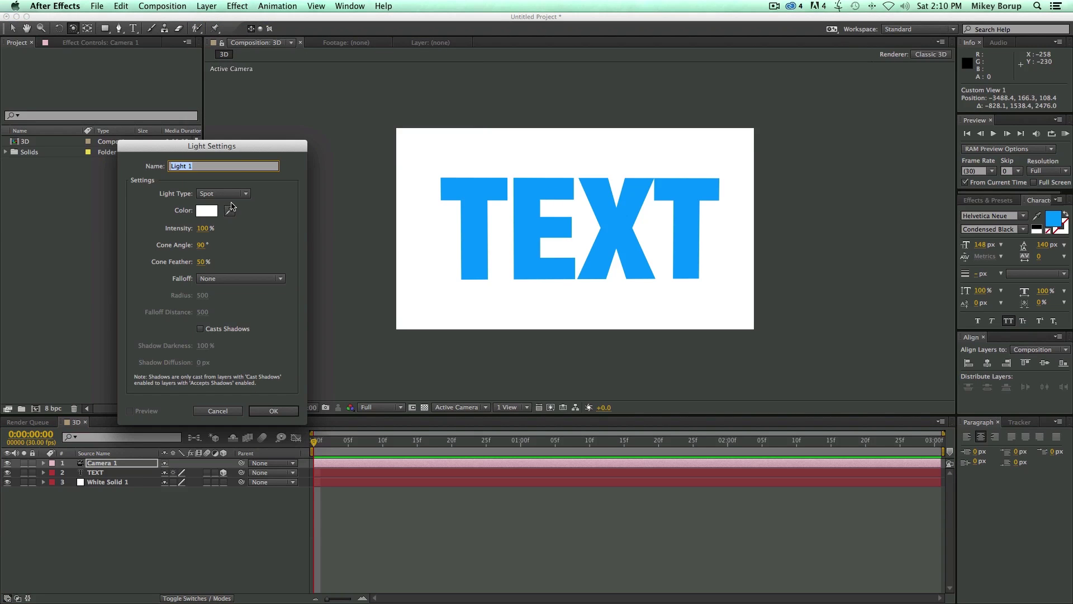
pyautogui.moveTo(231, 146); pyautogui.dragTo(269, 134)
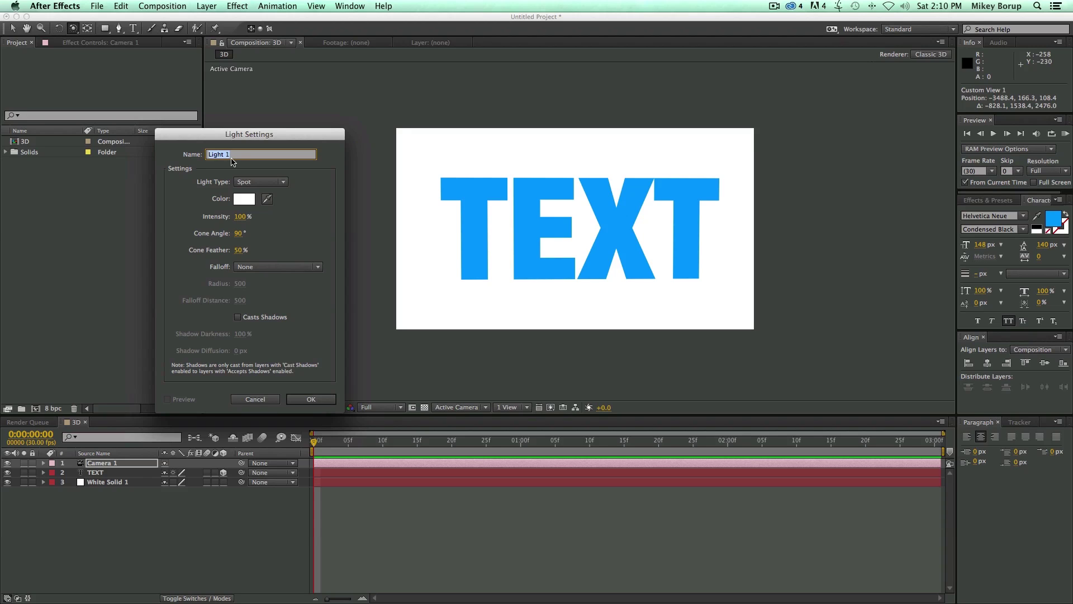
pyautogui.click(260, 184)
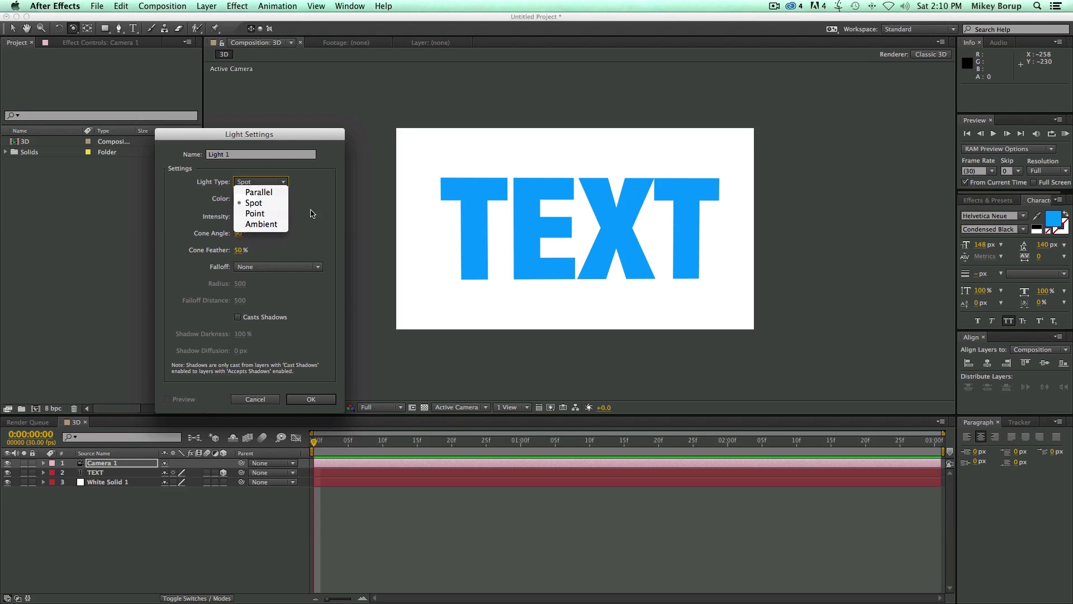
pyautogui.click(315, 211)
pyautogui.click(247, 201)
pyautogui.moveTo(295, 282); pyautogui.dragTo(309, 228)
pyautogui.click(445, 229)
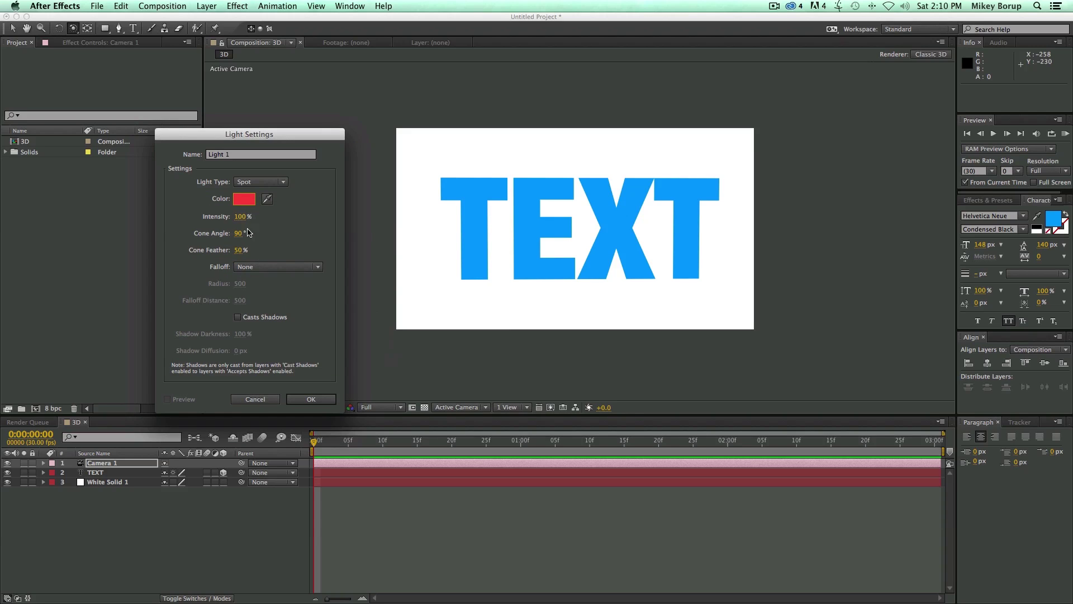
# Create the light with no falloff and shadow casting enabled, and move it to about 738.7, 261.3, -822.8.
pyautogui.click(267, 269)
pyautogui.click(288, 325)
pyautogui.click(238, 317)
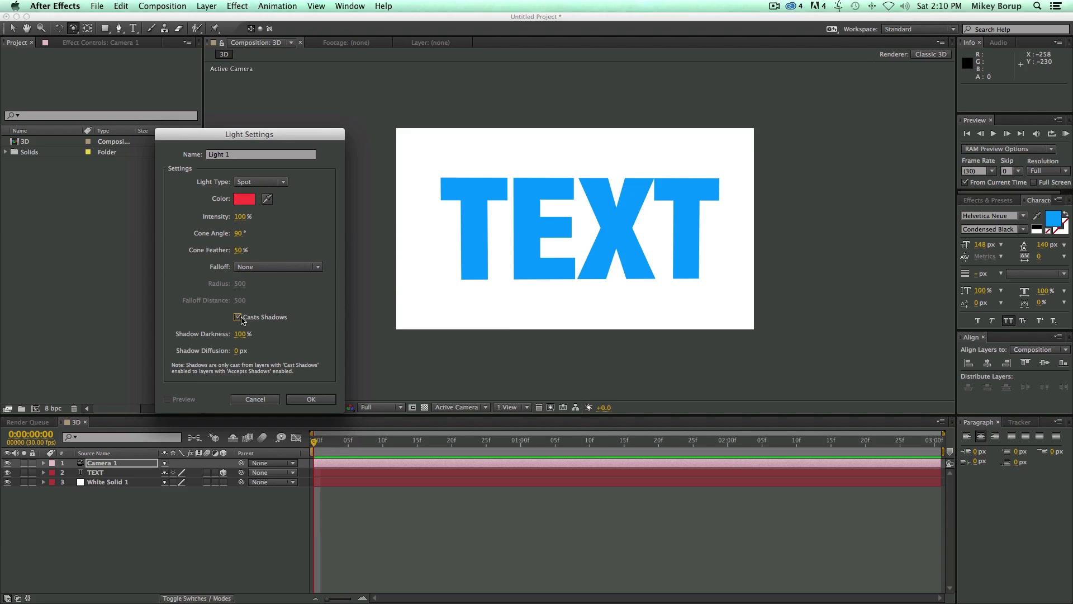
pyautogui.click(309, 400)
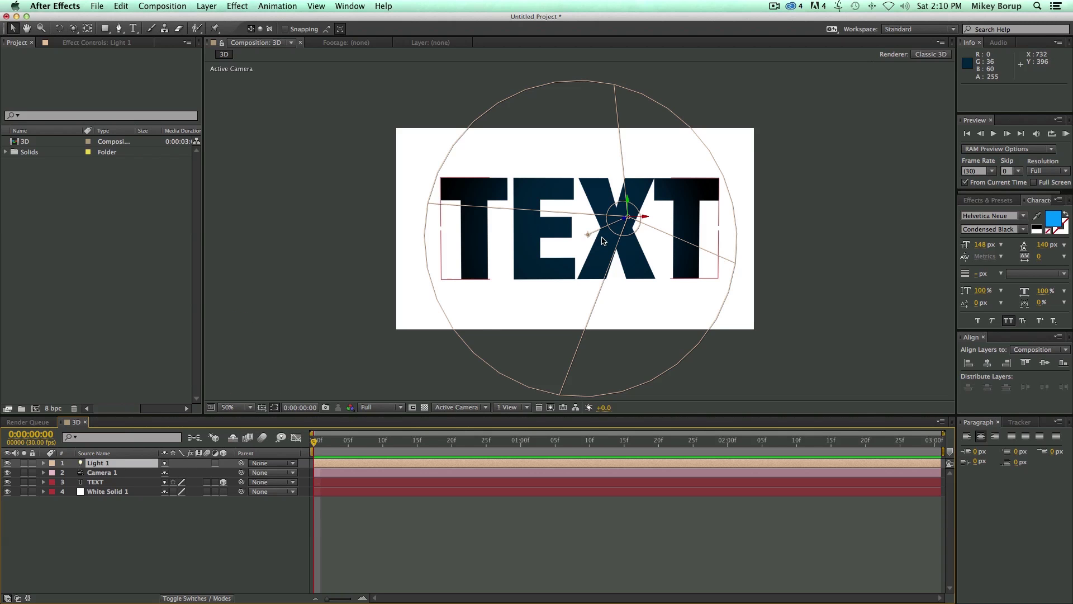
pyautogui.moveTo(627, 220); pyautogui.dragTo(766, 240)
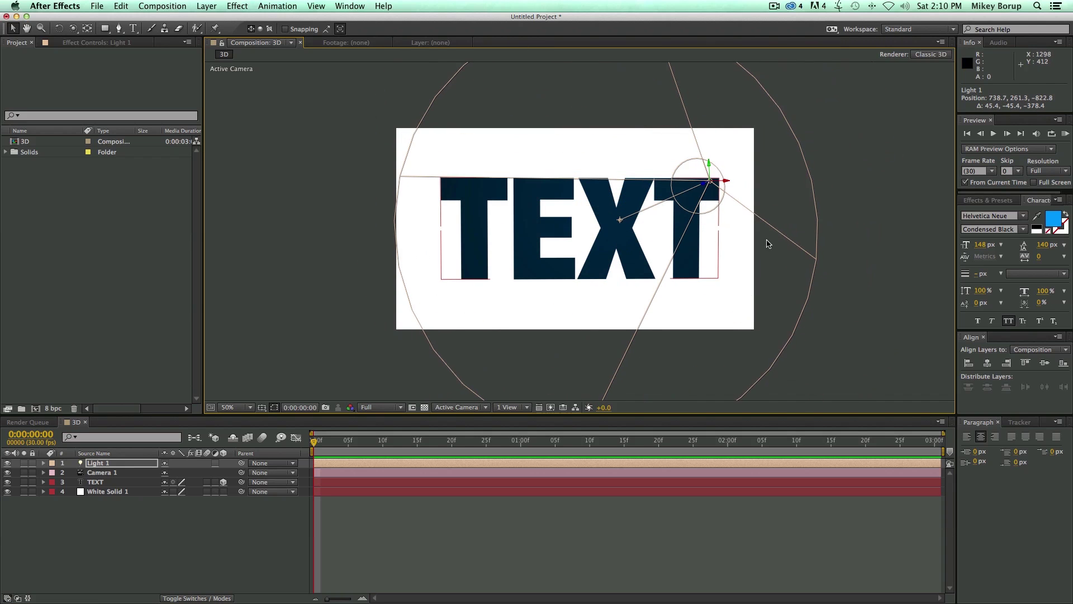
# Toggle the TEXT layer's 3D switch off and back on, and make White Solid 1 a 3D layer.
pyautogui.click(196, 482)
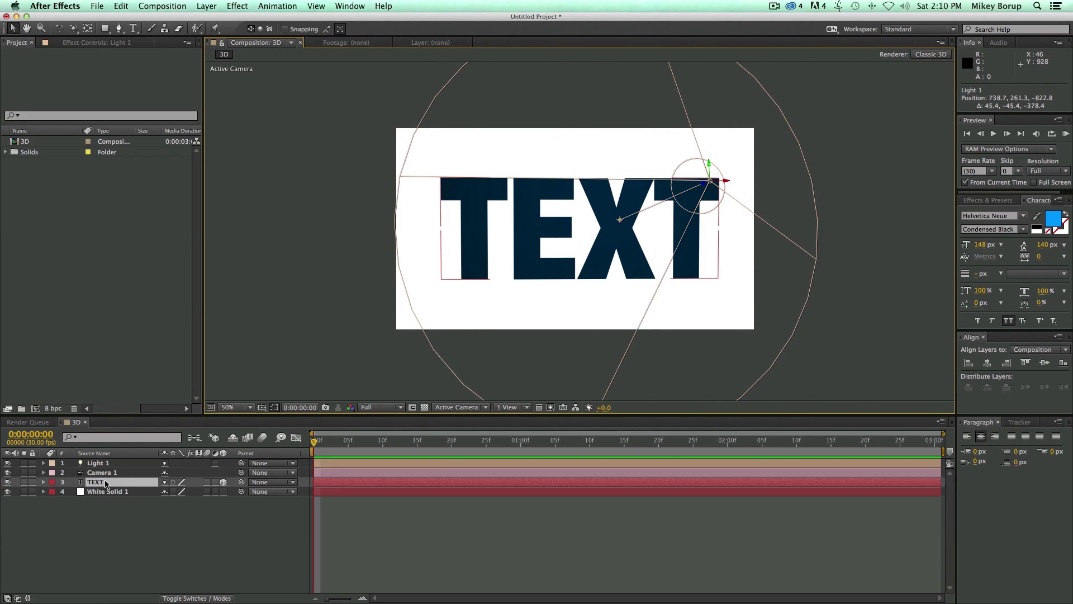
pyautogui.click(223, 482)
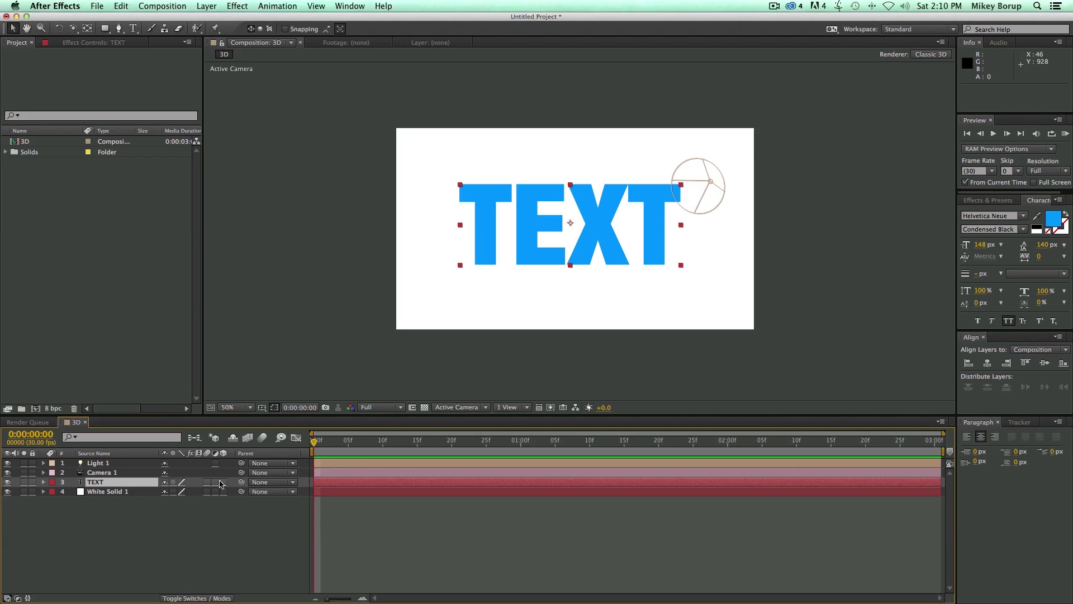
pyautogui.click(224, 482)
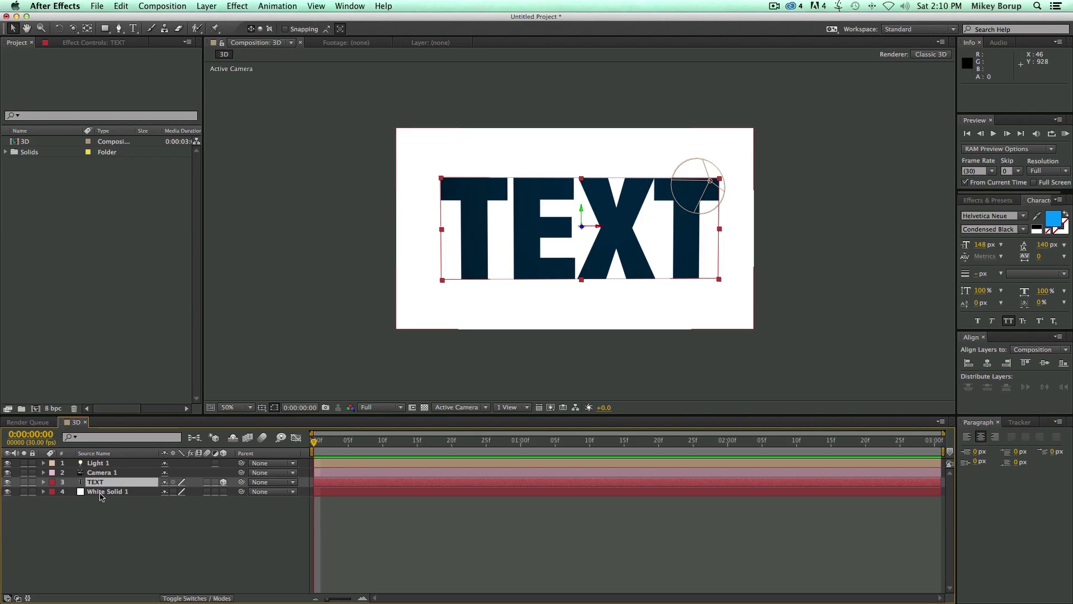
pyautogui.click(223, 492)
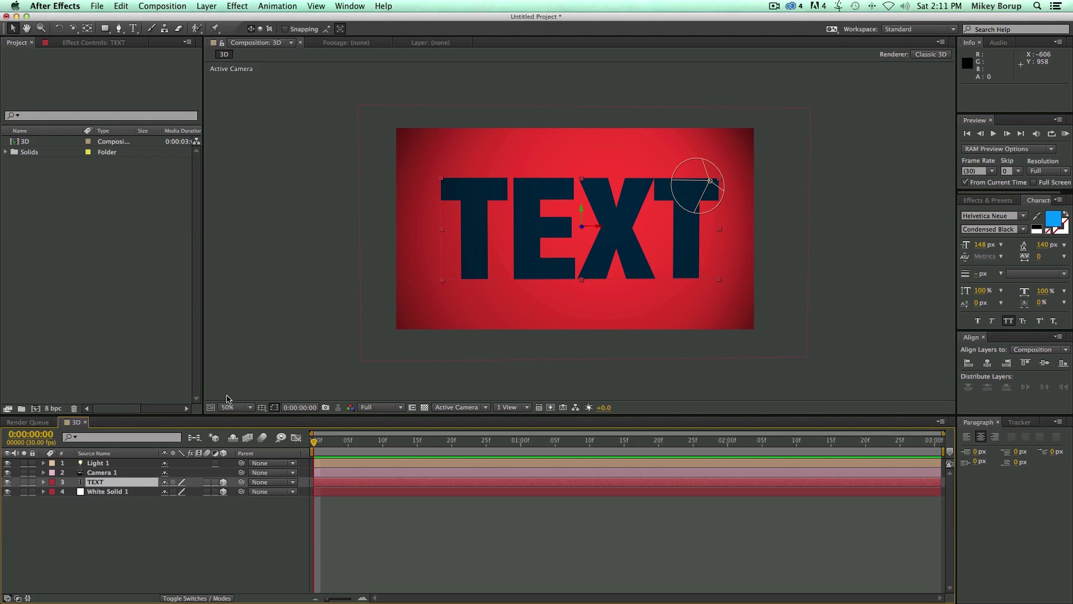
# Expand Light 1's options in an enlarged timeline and change the light's color to white, FFFFFF.
pyautogui.click(119, 464)
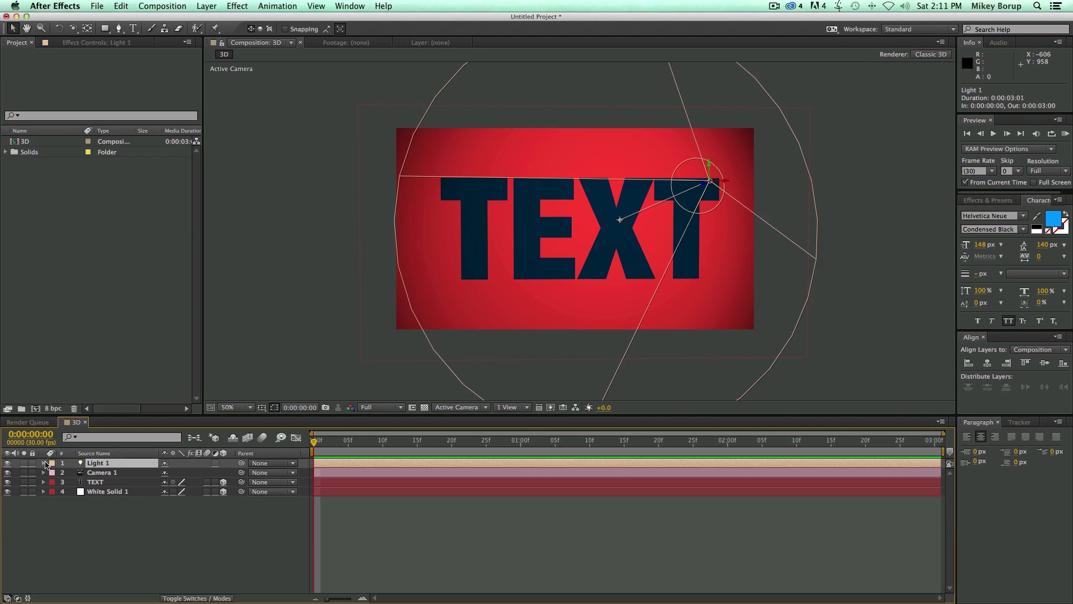
pyautogui.click(45, 462)
pyautogui.click(54, 481)
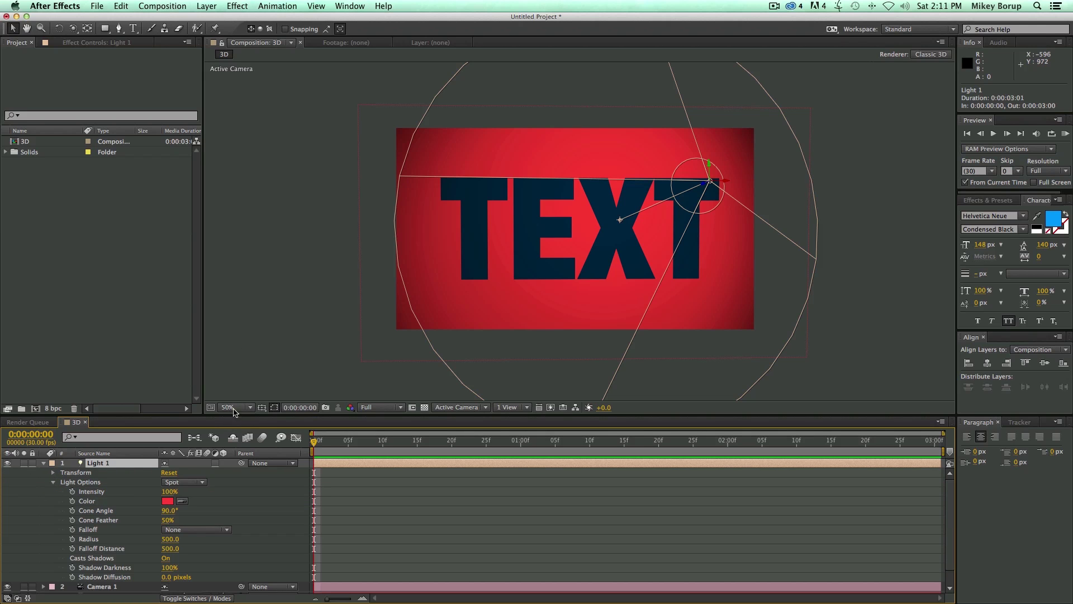
pyautogui.moveTo(206, 418); pyautogui.dragTo(205, 332)
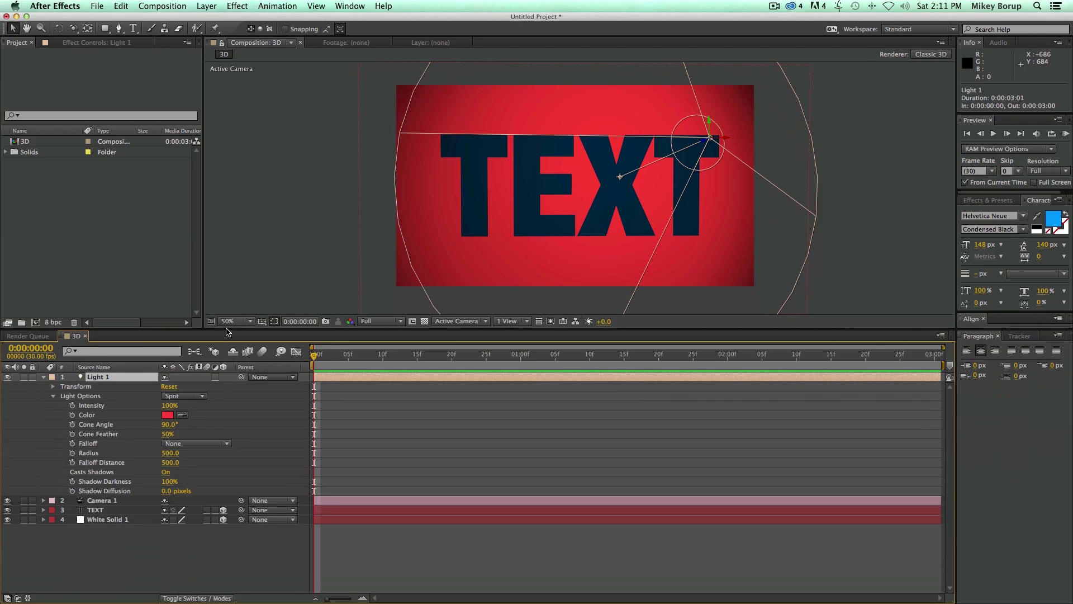
pyautogui.click(168, 415)
pyautogui.click(228, 235)
pyautogui.click(200, 227)
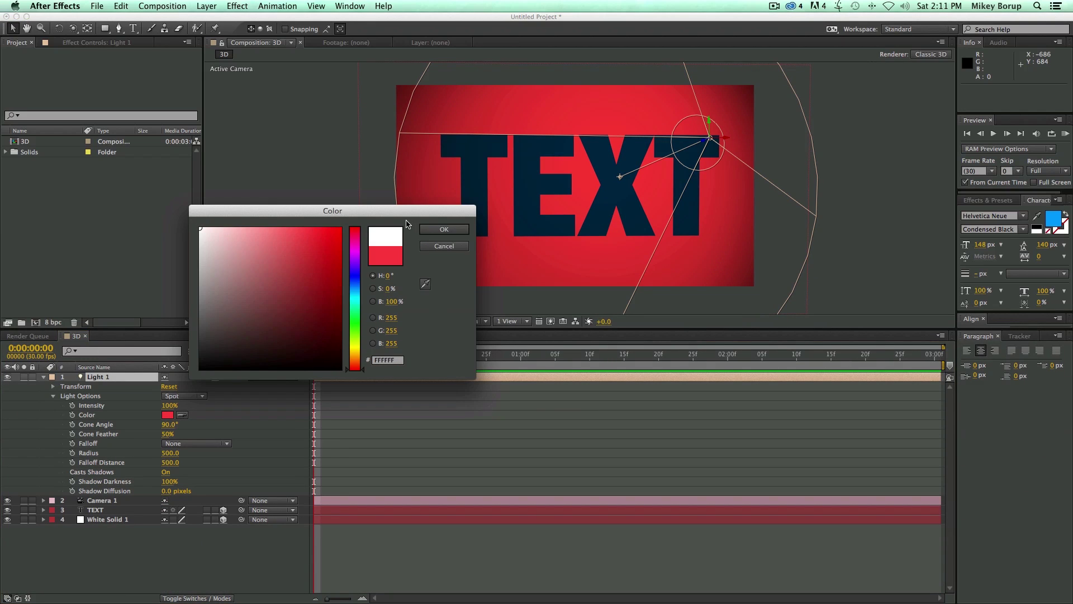
pyautogui.click(444, 229)
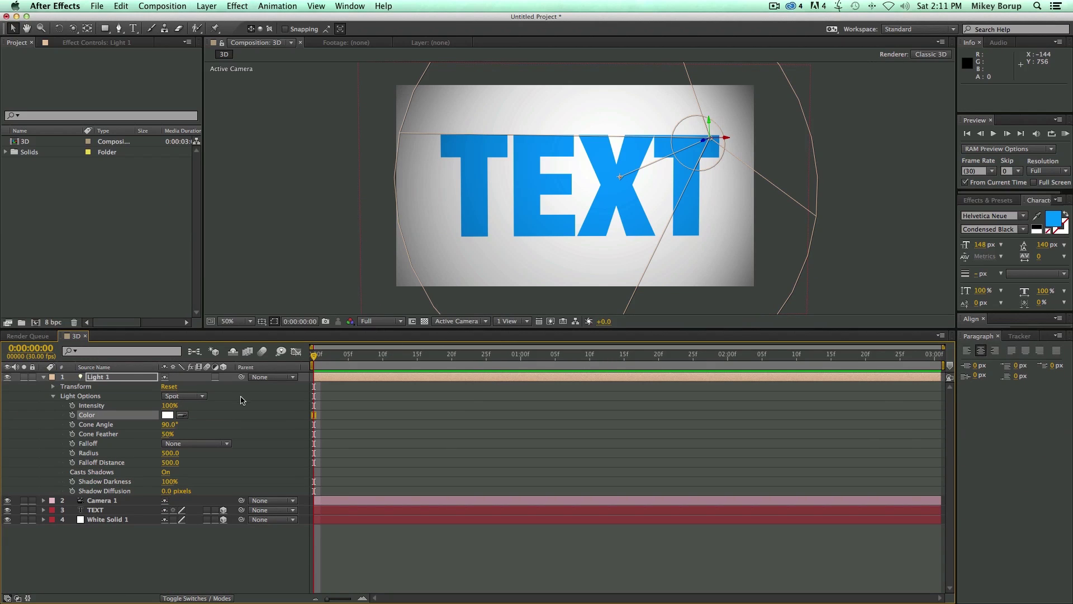
# Undo a trial change to Light 1's settings, and set its cone feather to 100% and cone angle to 88°.
pyautogui.moveTo(169, 405); pyautogui.dragTo(162, 431)
pyautogui.press('super+z')
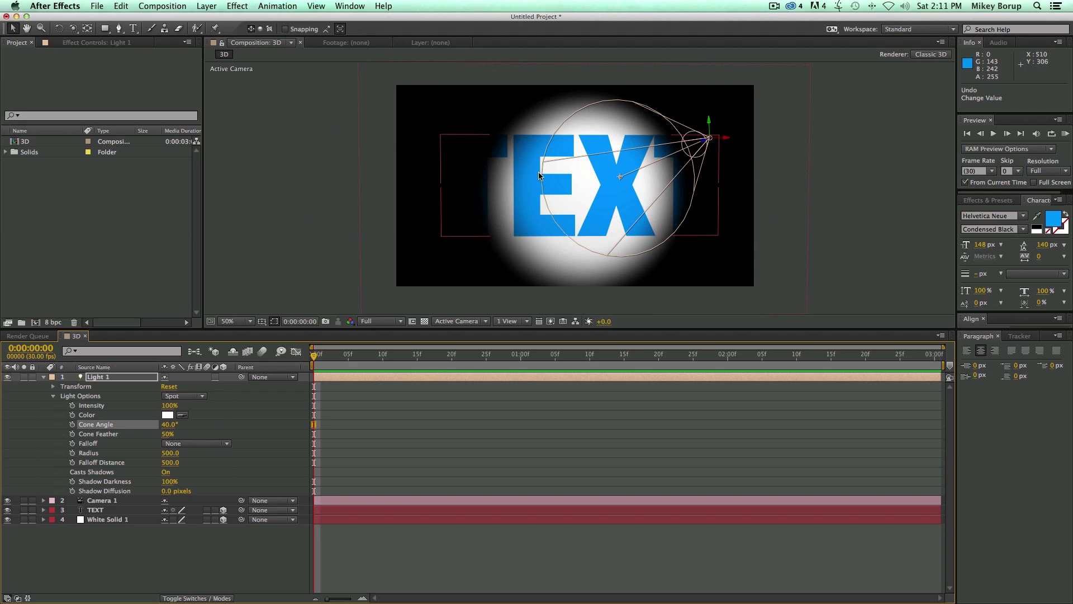
pyautogui.moveTo(171, 427); pyautogui.dragTo(197, 429)
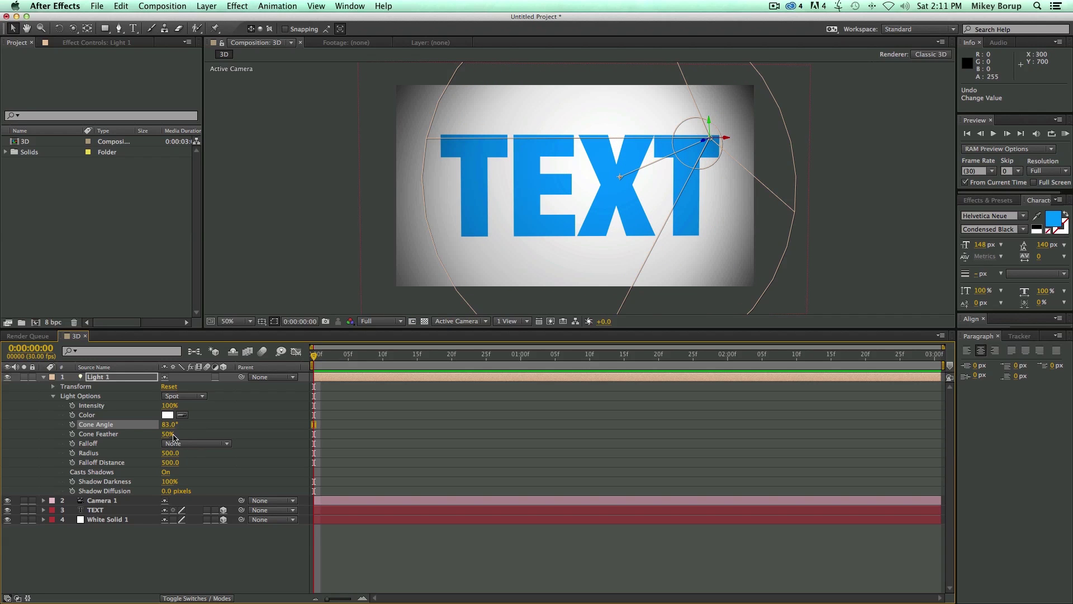
pyautogui.moveTo(167, 436); pyautogui.dragTo(323, 451)
pyautogui.moveTo(390, 454); pyautogui.dragTo(390, 453)
pyautogui.moveTo(169, 427); pyautogui.dragTo(204, 431)
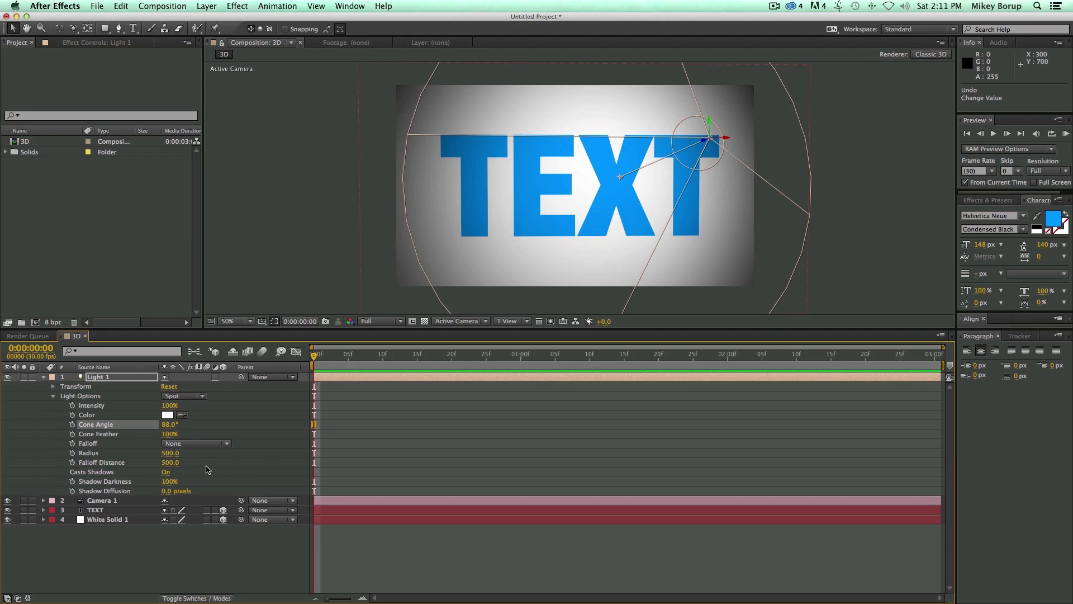
# Move the TEXT layer forward from the white background to a Z position of -210 and collapse its properties.
pyautogui.click(107, 512)
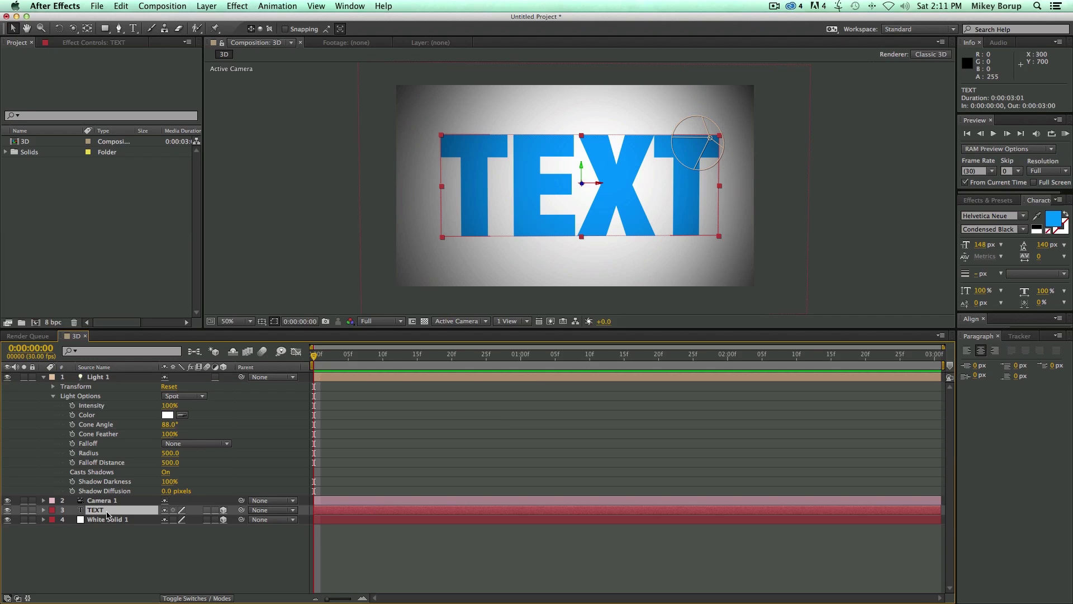
pyautogui.press('p')
pyautogui.moveTo(208, 522); pyautogui.dragTo(81, 512)
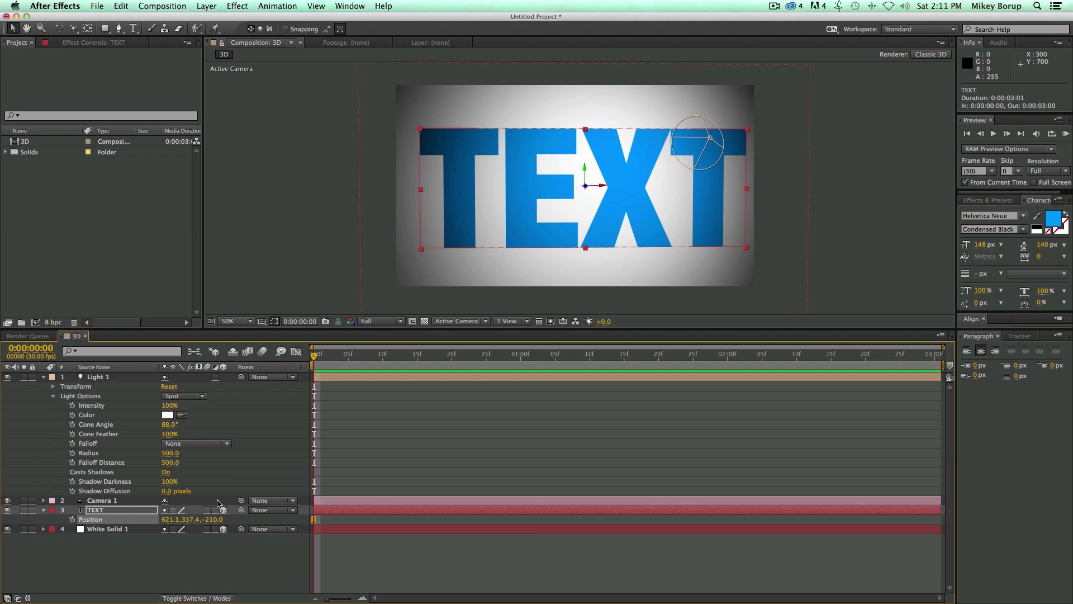
pyautogui.click(44, 510)
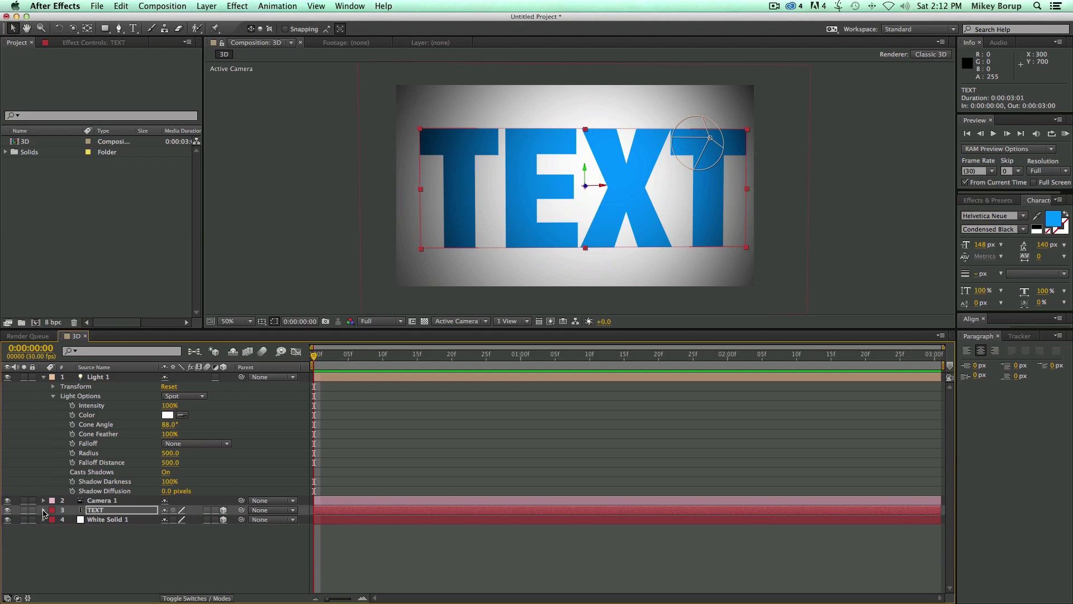
# Turn on shadow casting in the TEXT layer's material options and collapse the layer.
pyautogui.click(44, 510)
pyautogui.click(54, 503)
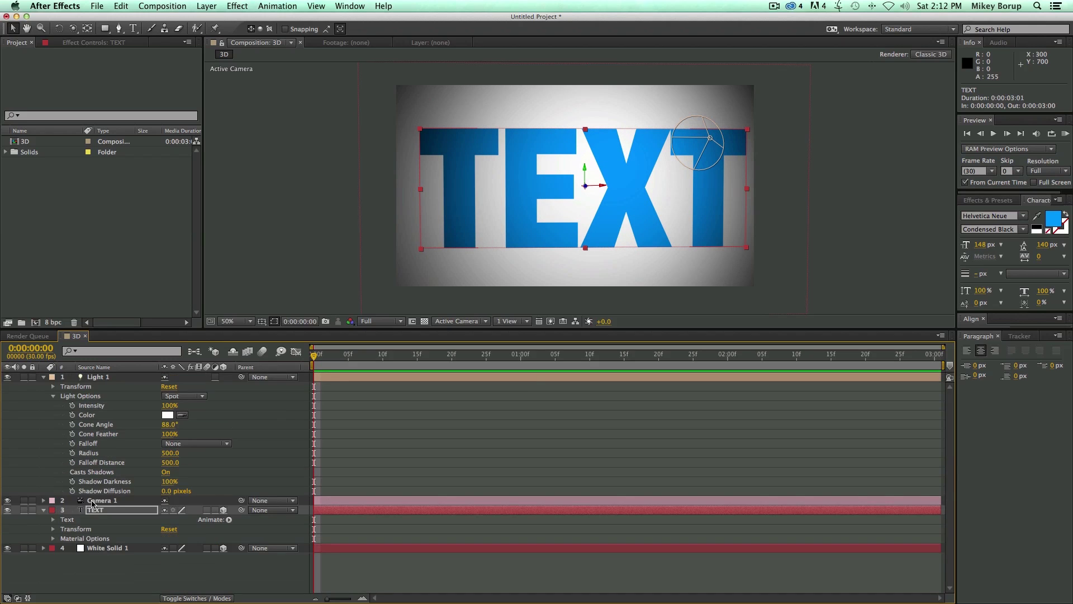
pyautogui.click(53, 538)
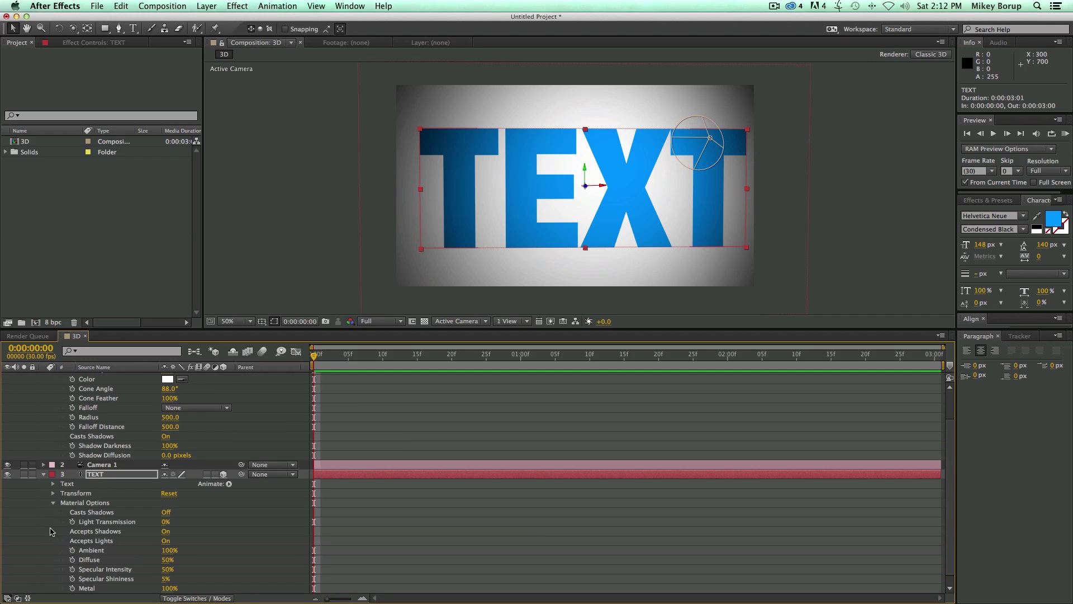
pyautogui.click(166, 513)
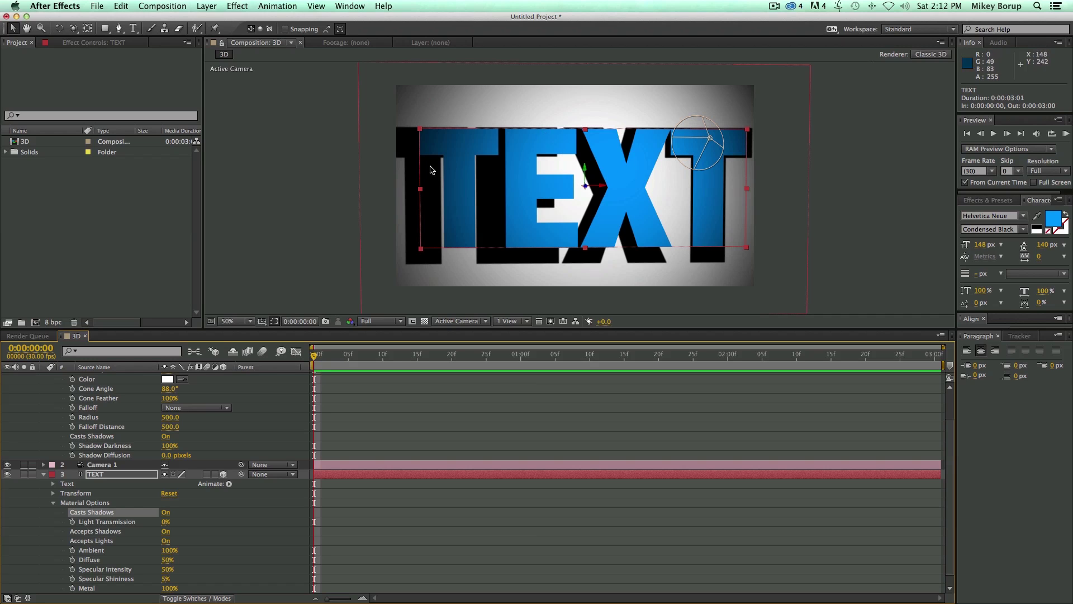
pyautogui.click(42, 475)
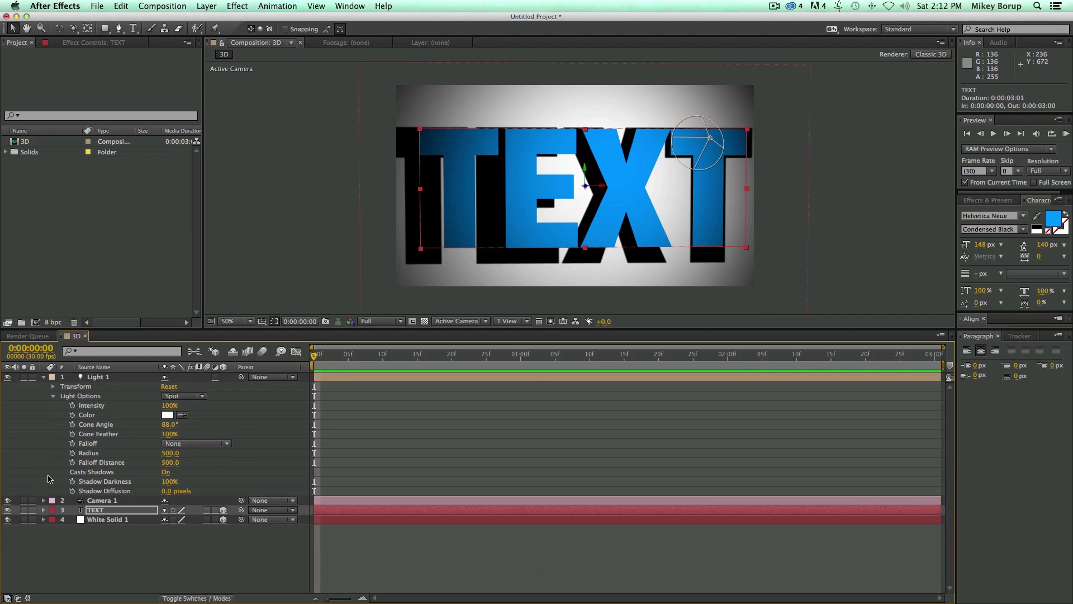
# Push the White Solid 1 background farther behind the text by setting its Z position to 305.
pyautogui.click(119, 521)
pyautogui.press('p')
pyautogui.moveTo(210, 530); pyautogui.dragTo(385, 539)
pyautogui.moveTo(144, 556); pyautogui.dragTo(445, 602)
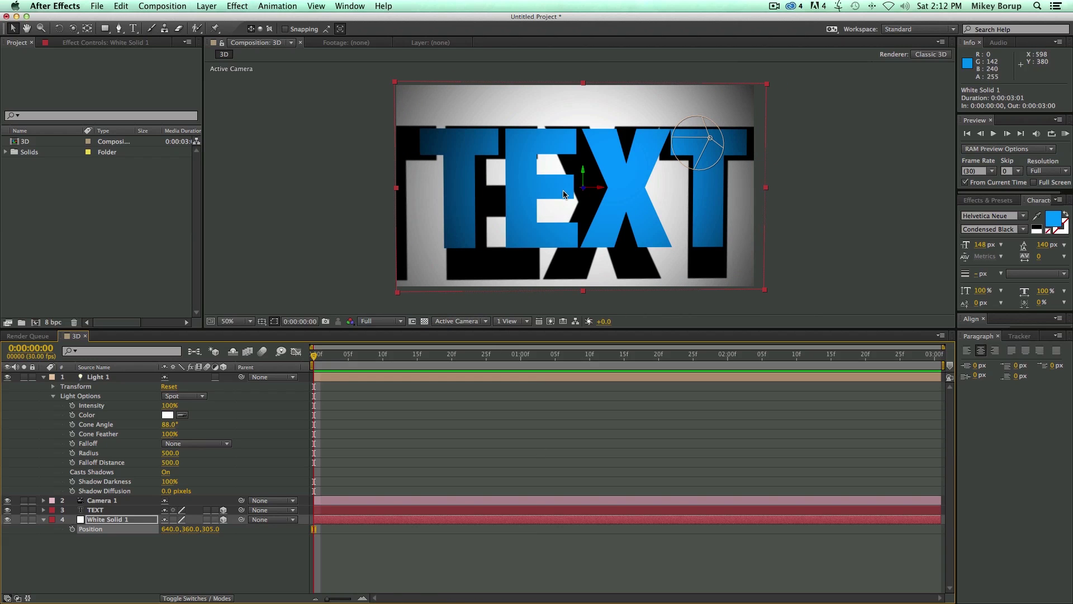
# Inspect the text, background and shadow from an orbited Custom View 1, with the transparency grid on and the composition fitted to the viewer.
pyautogui.click(487, 325)
pyautogui.click(481, 434)
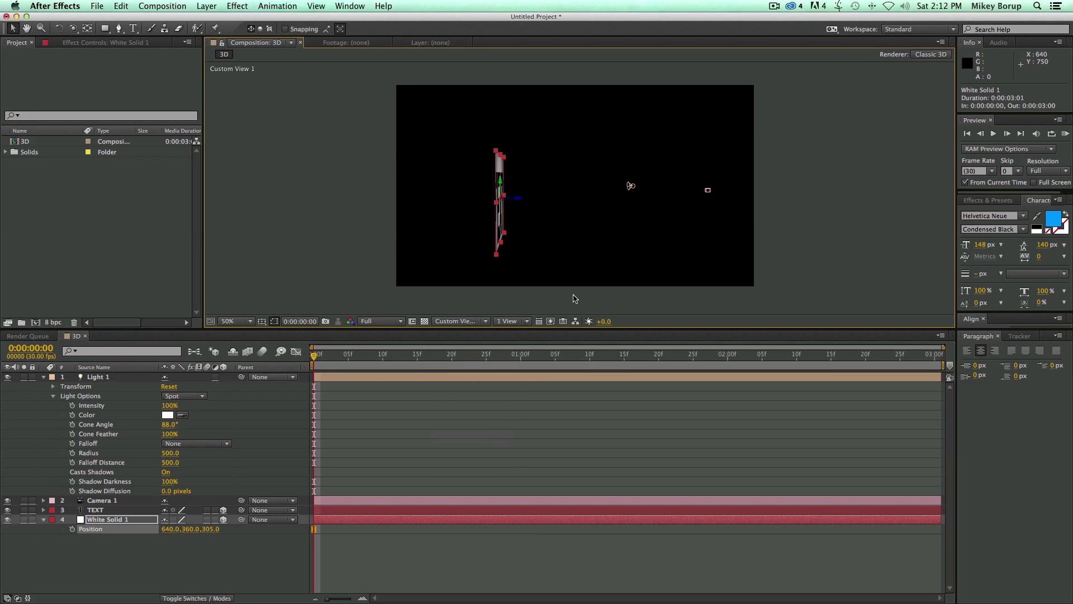
pyautogui.press('c')
pyautogui.moveTo(608, 219); pyautogui.dragTo(467, 287)
pyautogui.click(425, 320)
pyautogui.moveTo(492, 235); pyautogui.dragTo(608, 225)
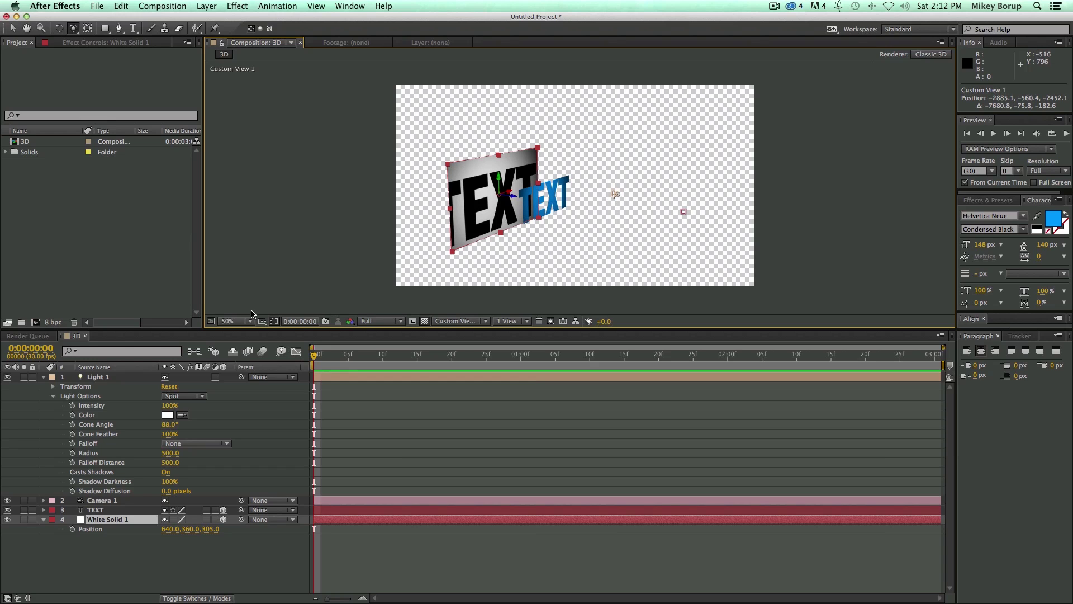
pyautogui.click(229, 321)
pyautogui.click(237, 337)
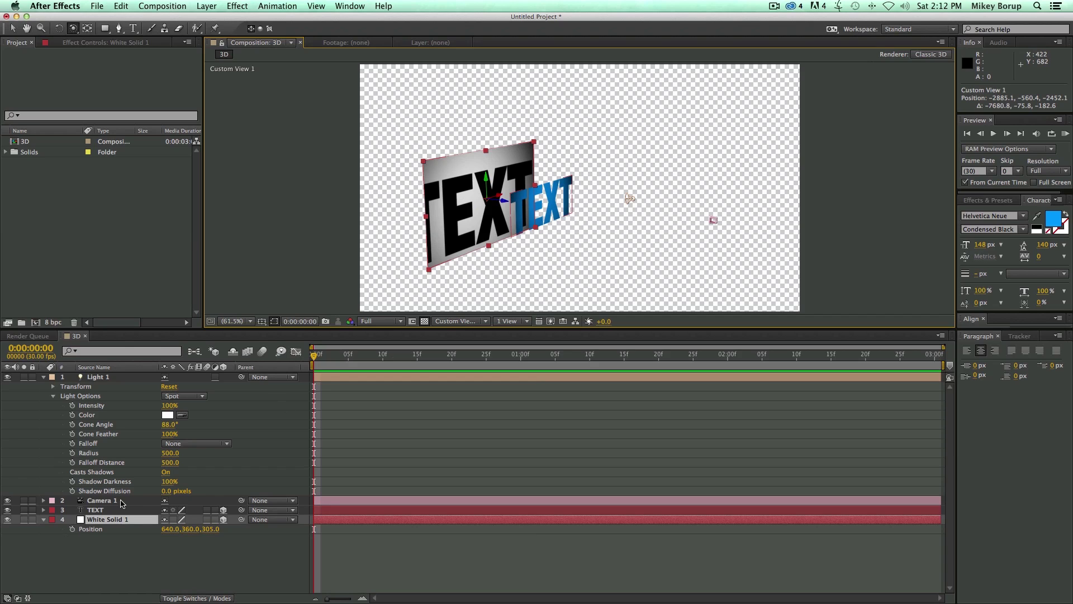
# Soften Light 1's shadow with 57% shadow darkness and 67 pixels of shadow diffusion, and return to the Active Camera view.
pyautogui.click(87, 398)
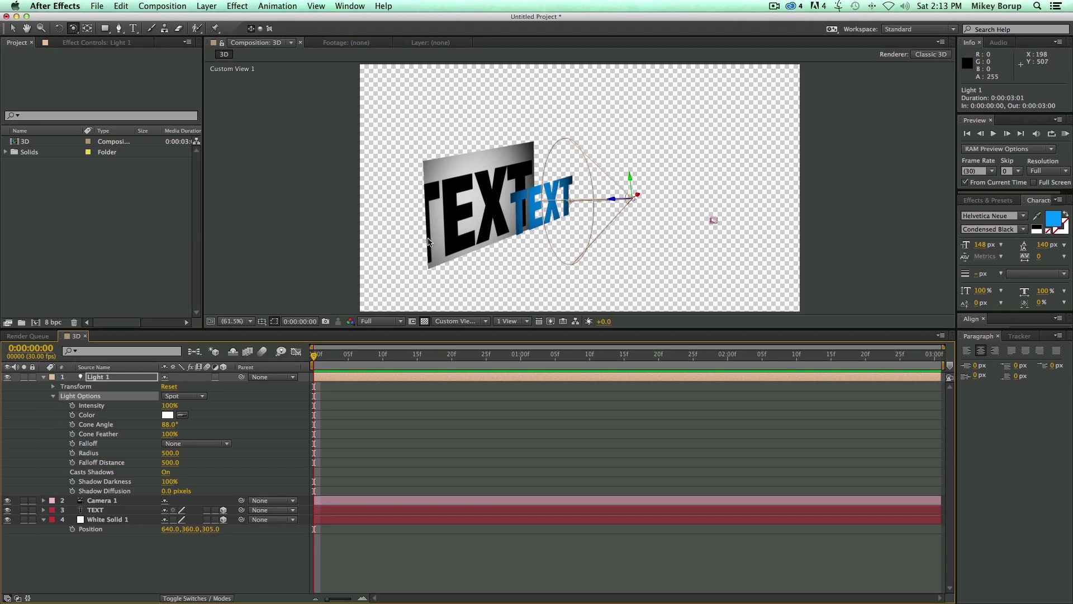
pyautogui.moveTo(166, 492)
pyautogui.mouseDown()
pyautogui.moveTo(207, 481)
pyautogui.moveTo(134, 484)
pyautogui.moveTo(149, 485)
pyautogui.mouseUp()
pyautogui.moveTo(644, 235); pyautogui.dragTo(556, 226)
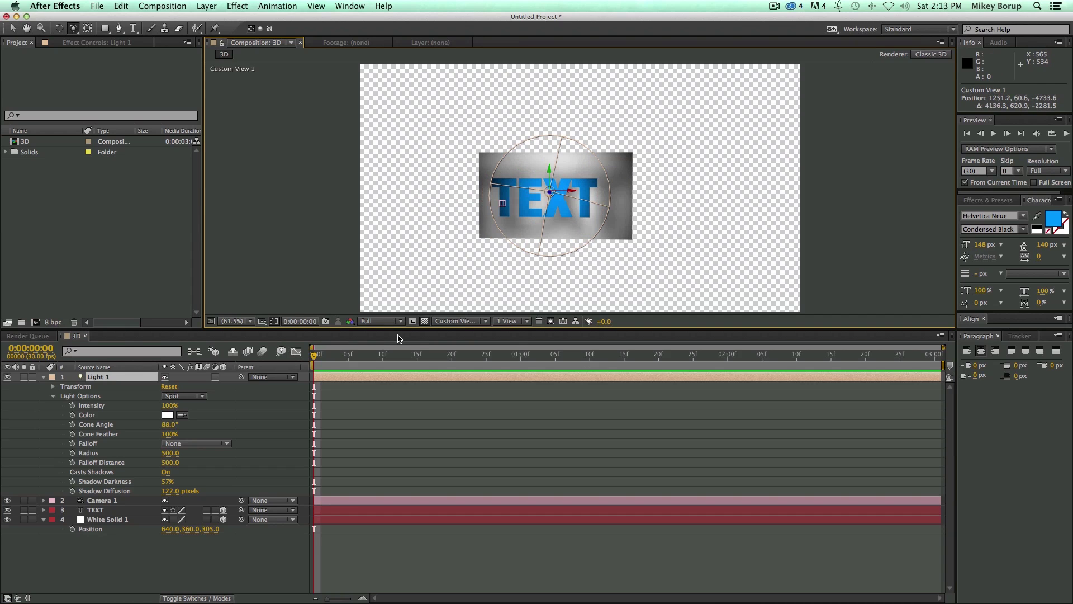
pyautogui.click(455, 321)
pyautogui.click(465, 332)
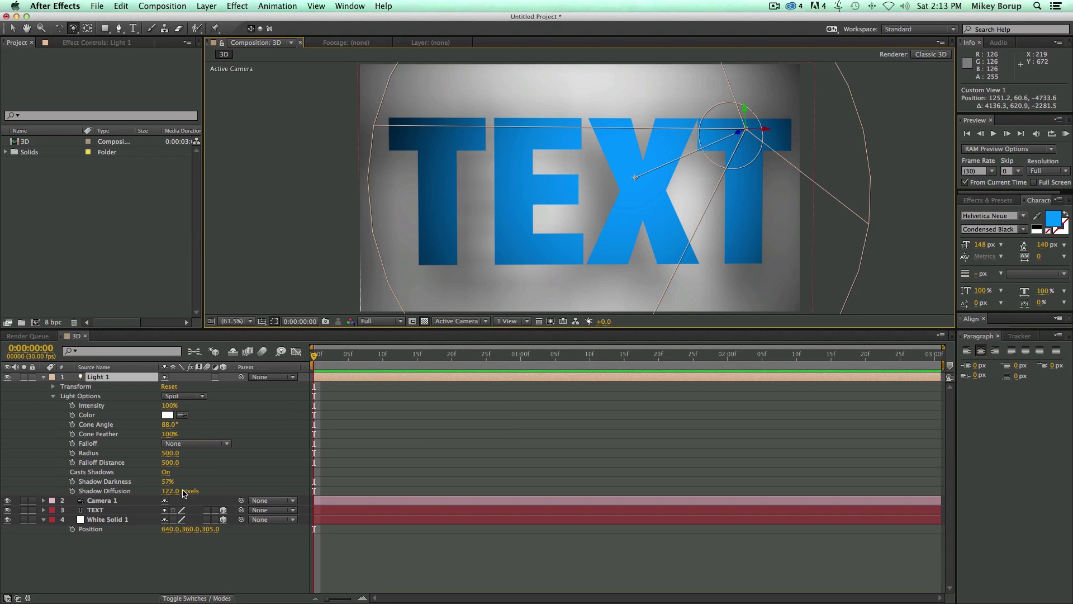
pyautogui.moveTo(171, 491); pyautogui.dragTo(180, 485)
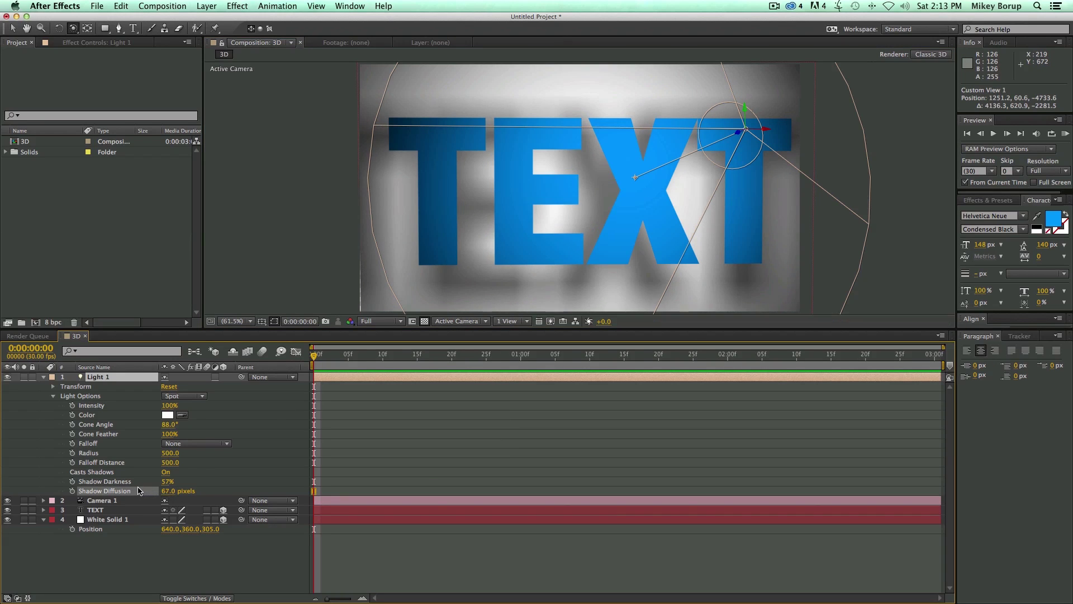
# Move Light 1 sideways to an X position of about 642, and set the TEXT layer's Y rotation to -4°.
pyautogui.press('v')
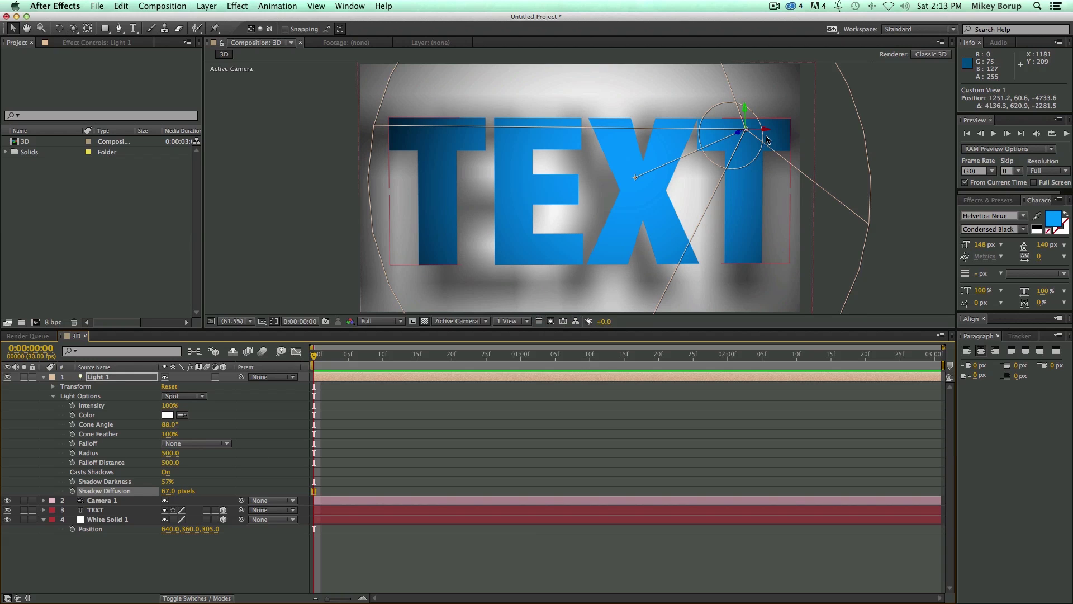
pyautogui.moveTo(765, 133); pyautogui.dragTo(732, 167)
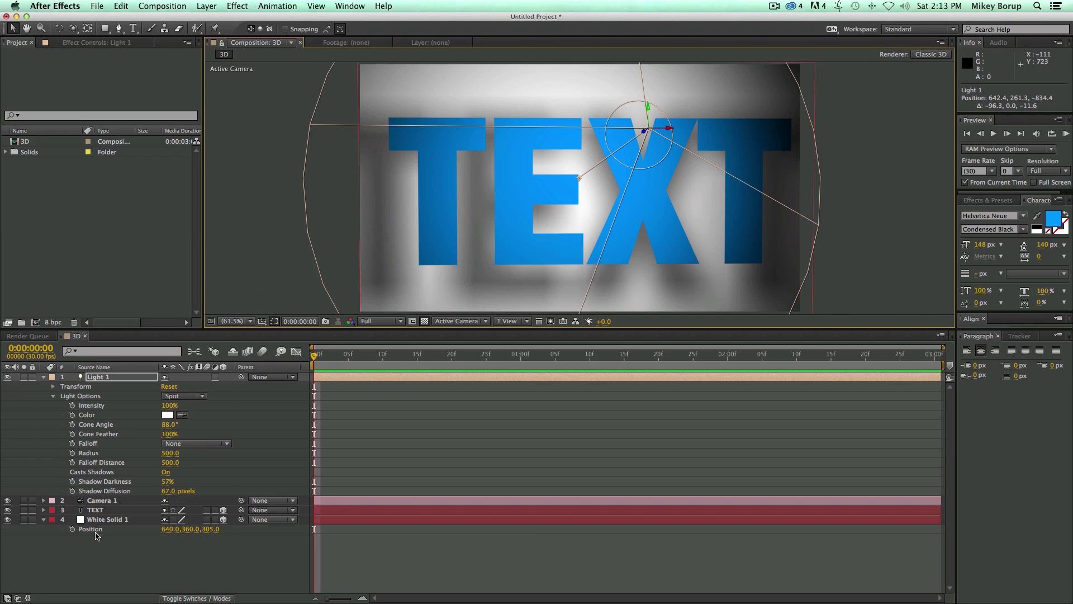
pyautogui.click(111, 512)
pyautogui.press('r')
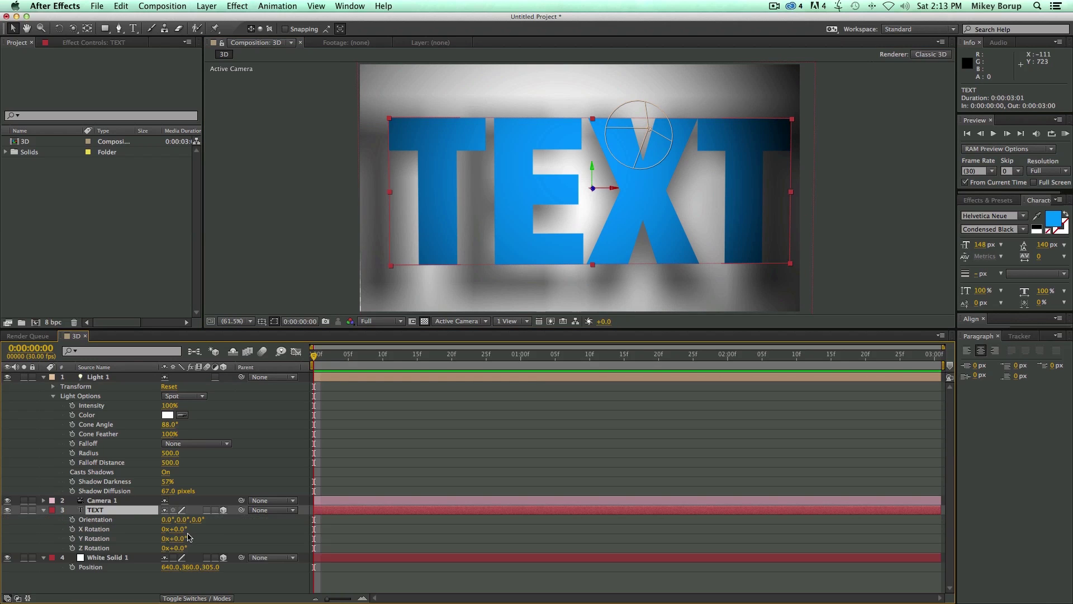
pyautogui.moveTo(183, 538)
pyautogui.mouseDown()
pyautogui.moveTo(114, 540)
pyautogui.moveTo(182, 544)
pyautogui.mouseUp()
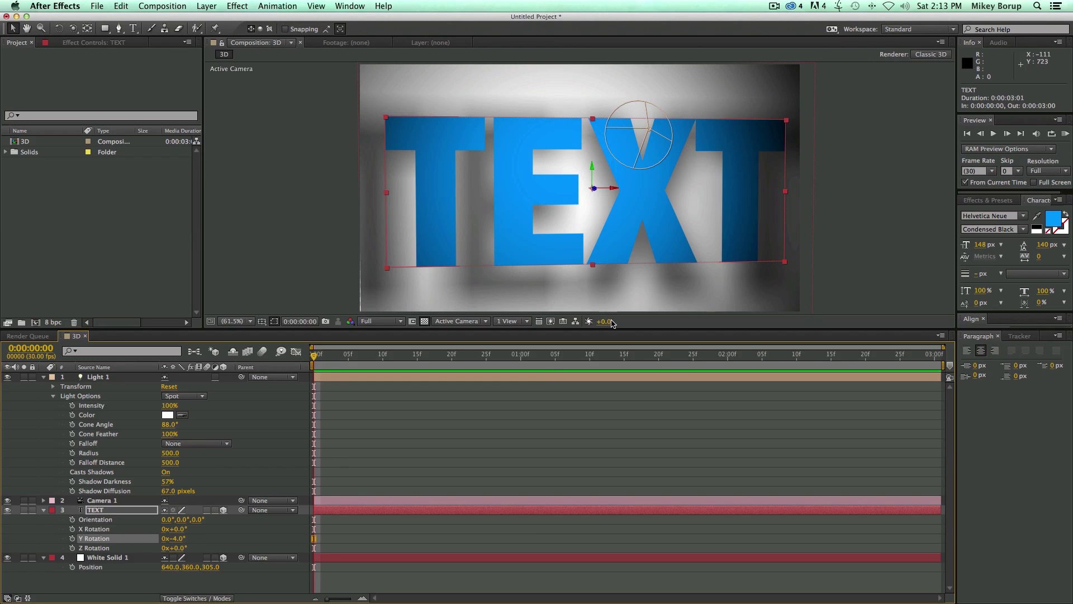
# Delete all layers from the 3D composition.
pyautogui.click(127, 382)
pyautogui.keyDown('shift'); pyautogui.click(125, 557); pyautogui.keyUp('shift')
pyautogui.press('Delete')
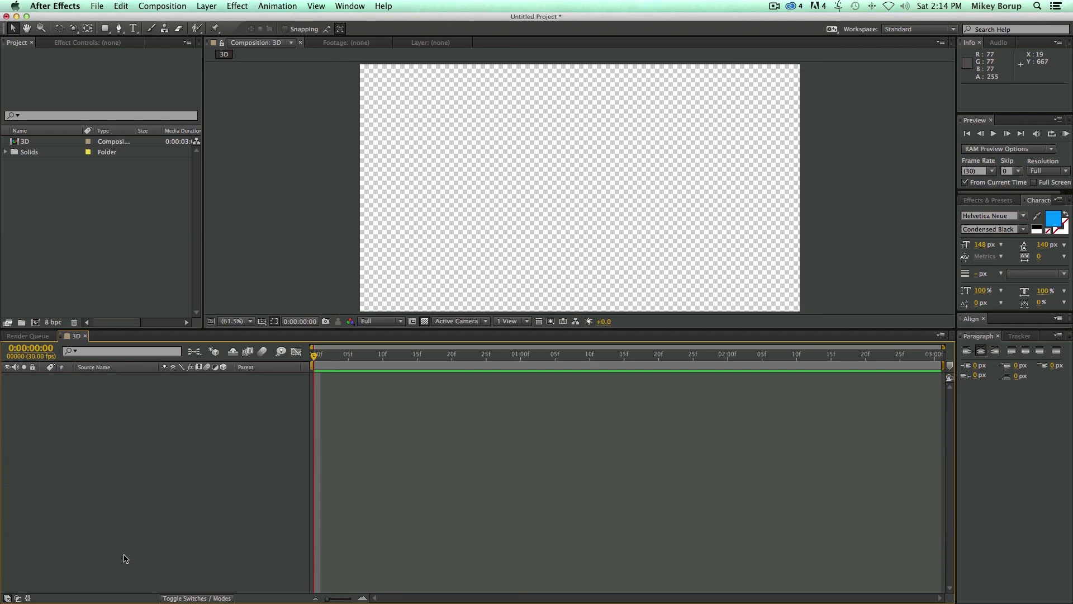
# Add a "3D TEXT" text layer, scale it up, and place it near the composition's center at about 652, 437 in an enlarged viewer.
pyautogui.press('super+t')
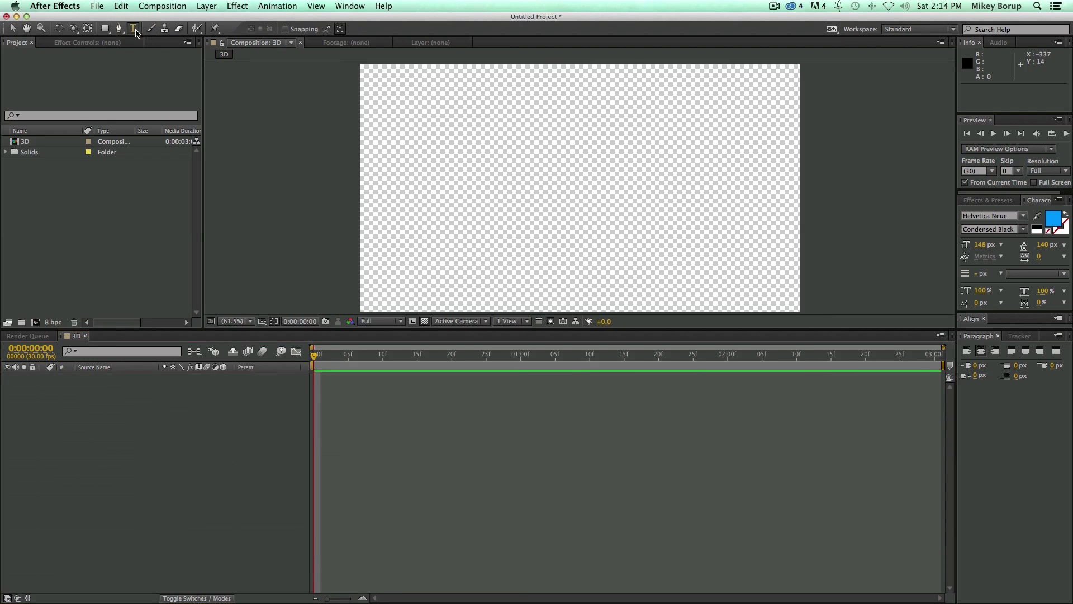
pyautogui.click(474, 177)
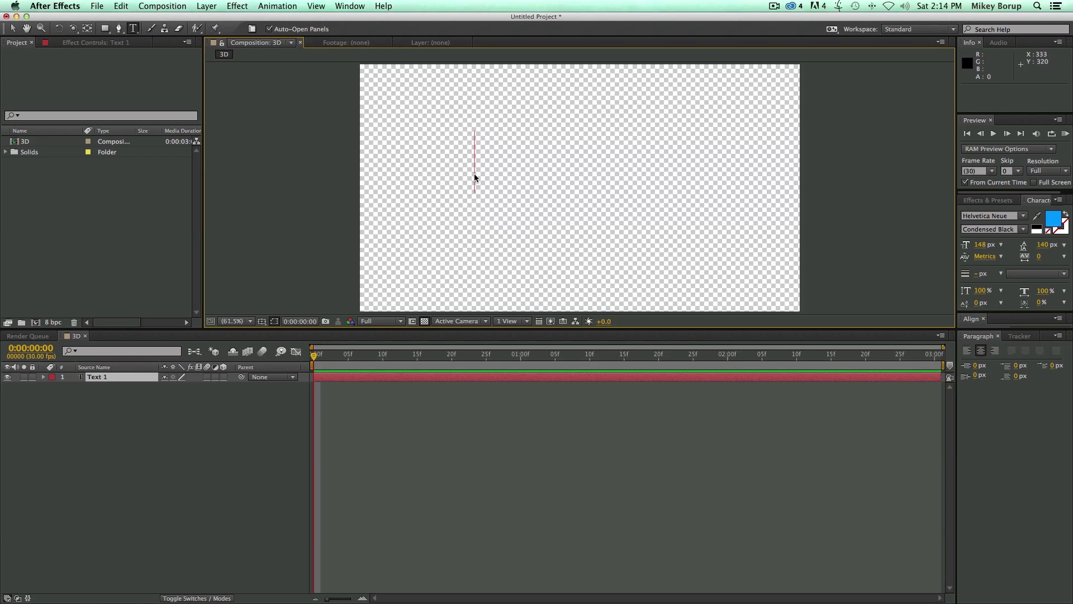
pyautogui.write('3D TEXT')
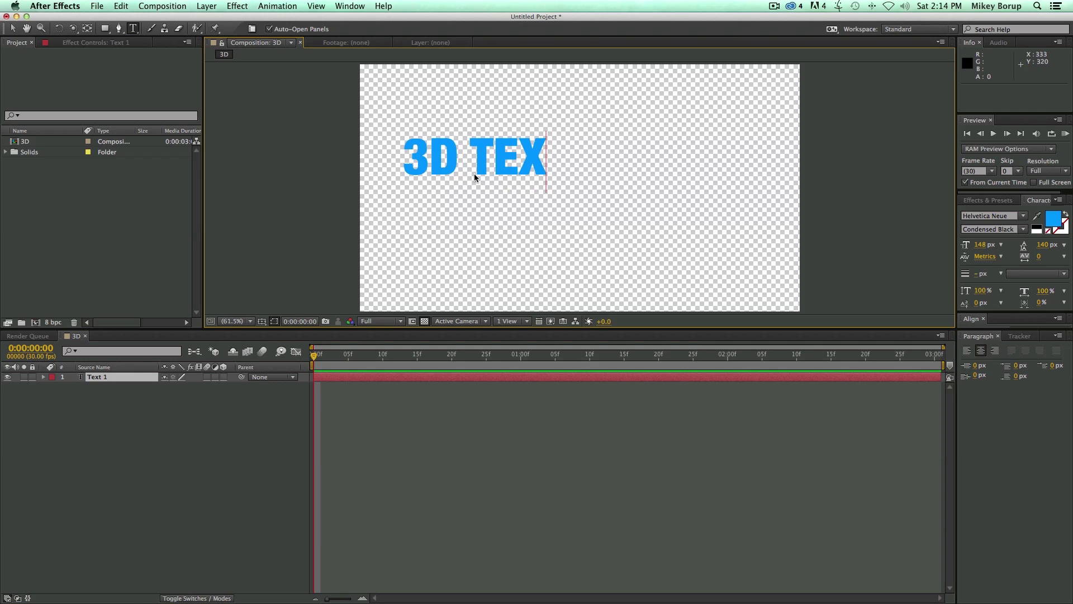
pyautogui.click(13, 28)
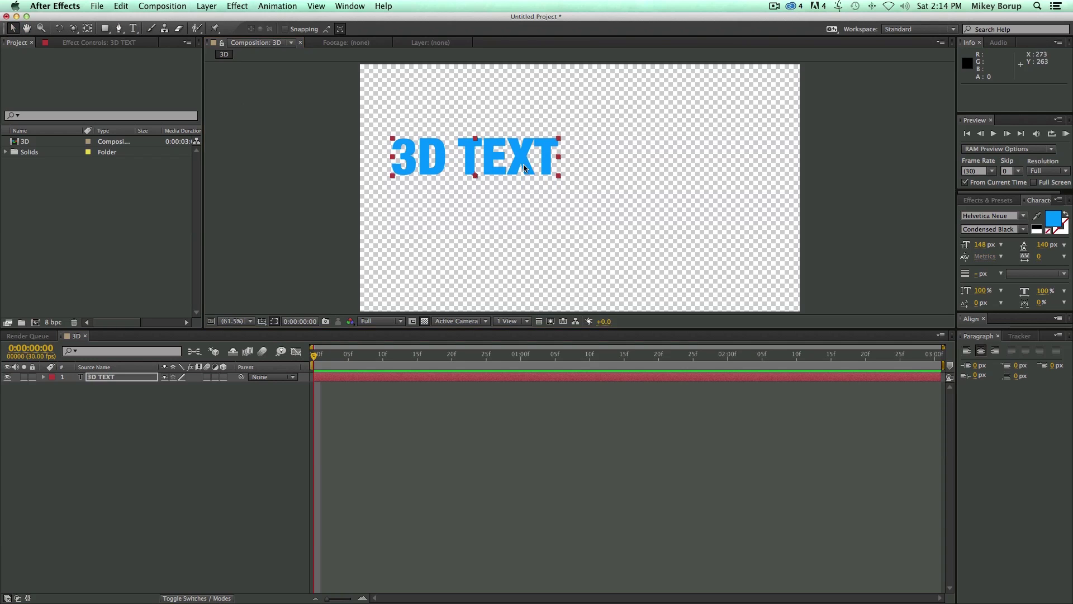
pyautogui.moveTo(542, 163); pyautogui.dragTo(665, 164)
pyautogui.moveTo(547, 191); pyautogui.dragTo(622, 173)
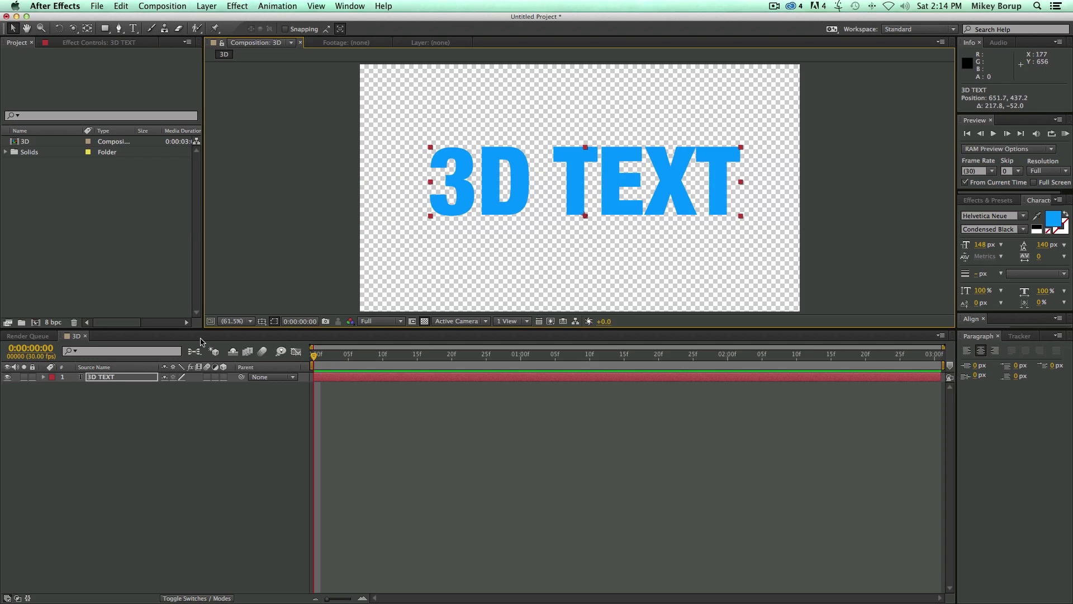
pyautogui.moveTo(204, 330); pyautogui.dragTo(184, 438)
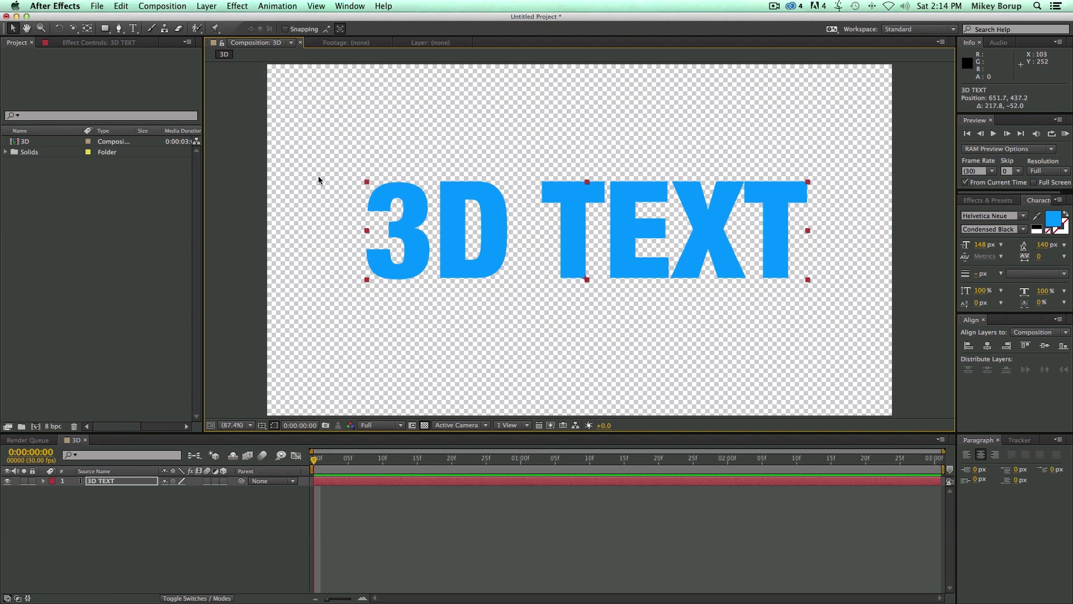
# Change the composition's renderer to Ray-traced 3D in its advanced settings, accepting the alert.
pyautogui.click(163, 6)
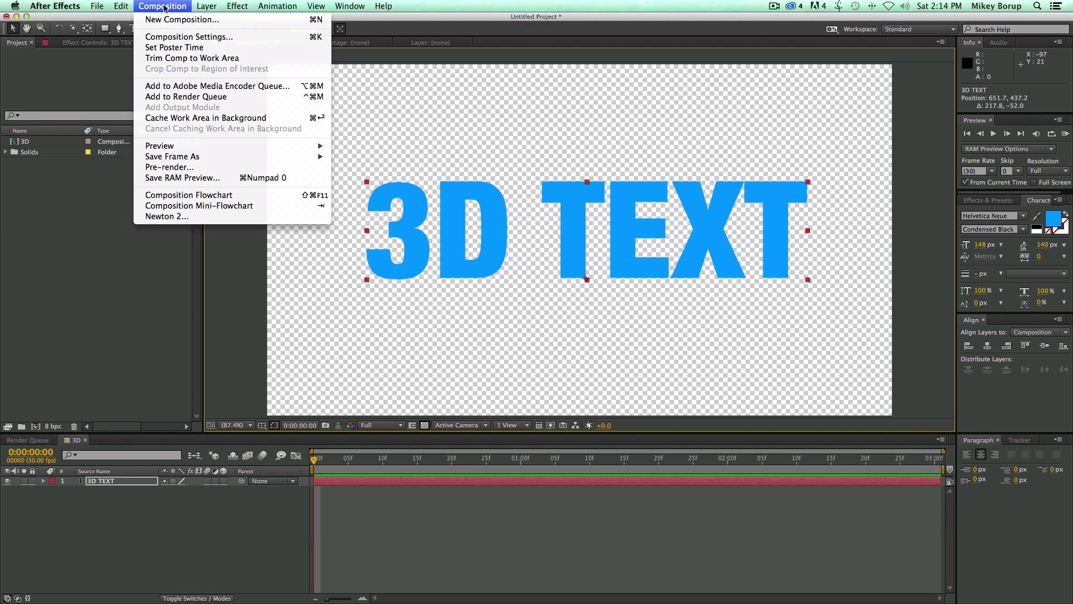
pyautogui.click(168, 37)
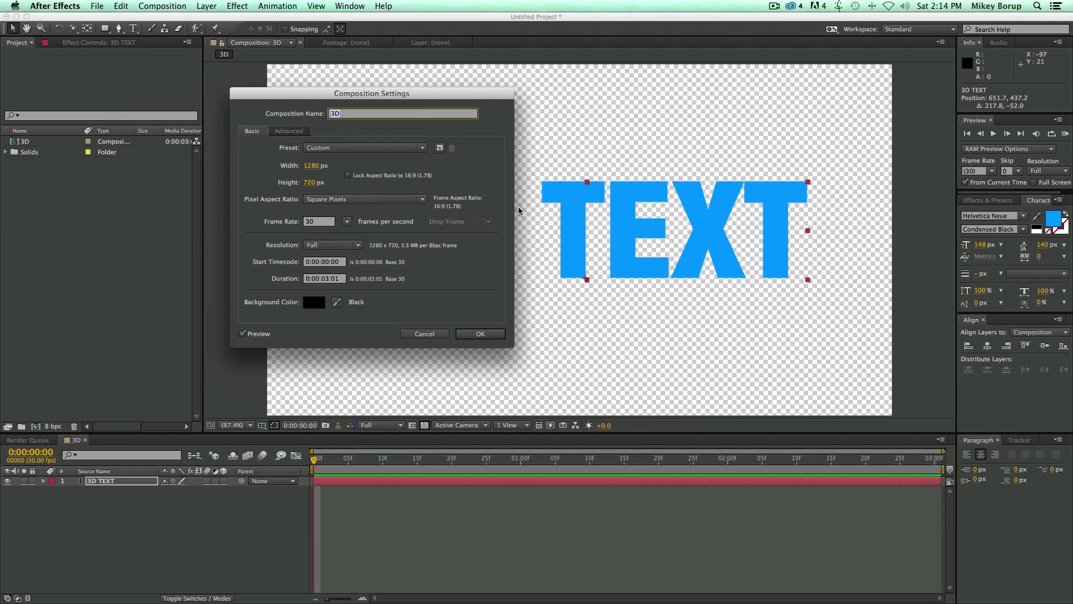
pyautogui.click(289, 132)
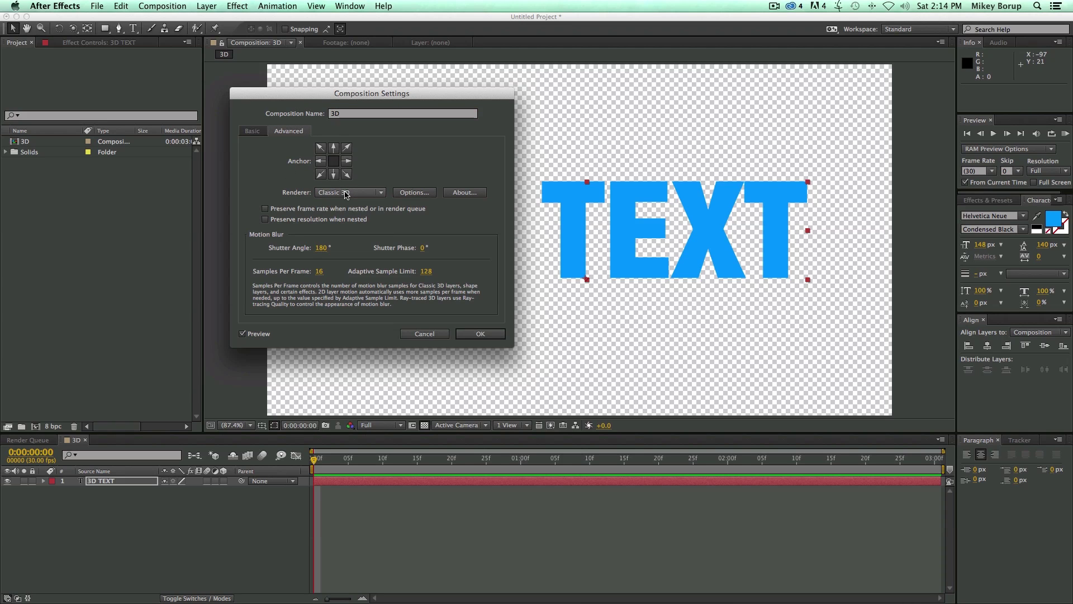
pyautogui.click(367, 193)
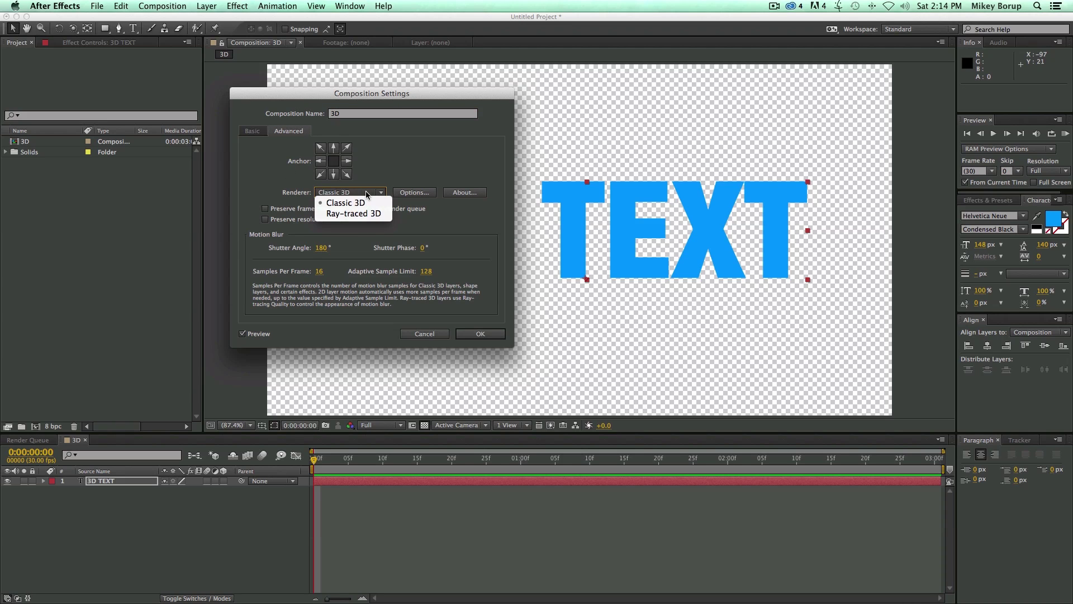
pyautogui.click(345, 215)
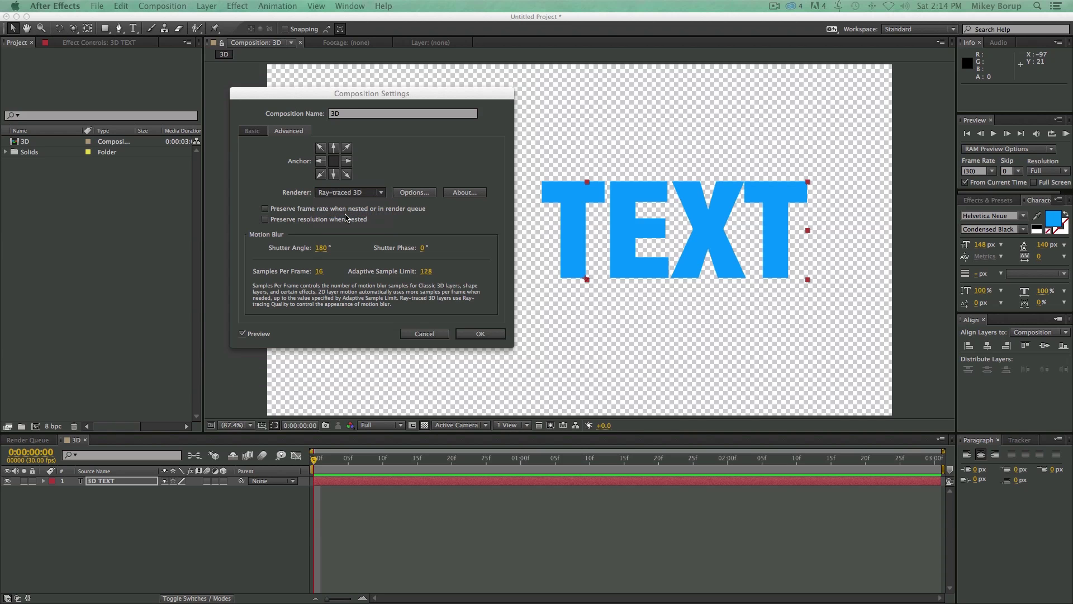
pyautogui.moveTo(609, 603); pyautogui.dragTo(555, 150)
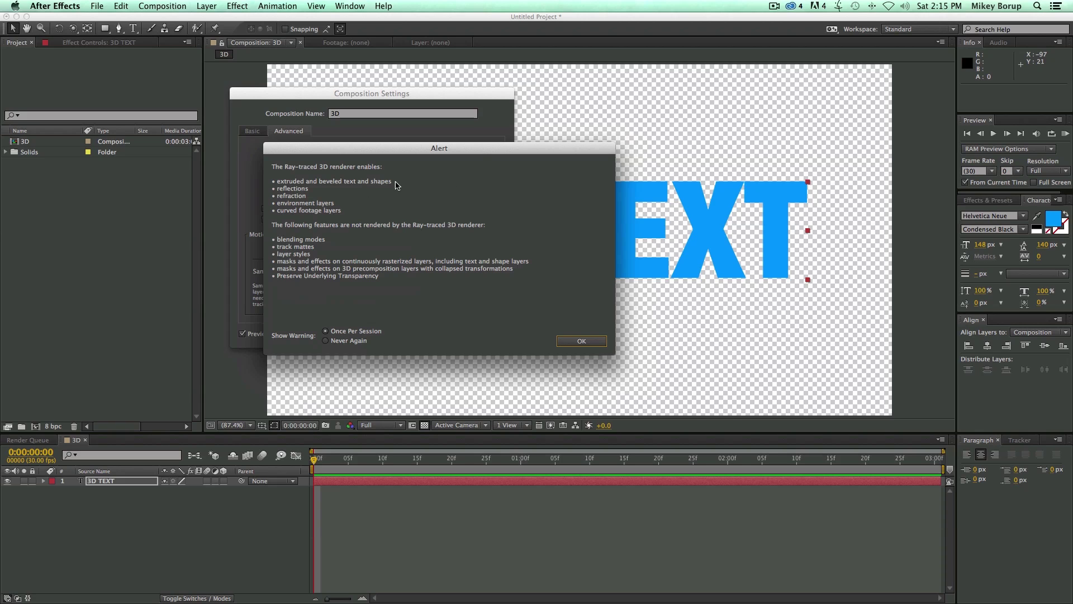
pyautogui.click(584, 341)
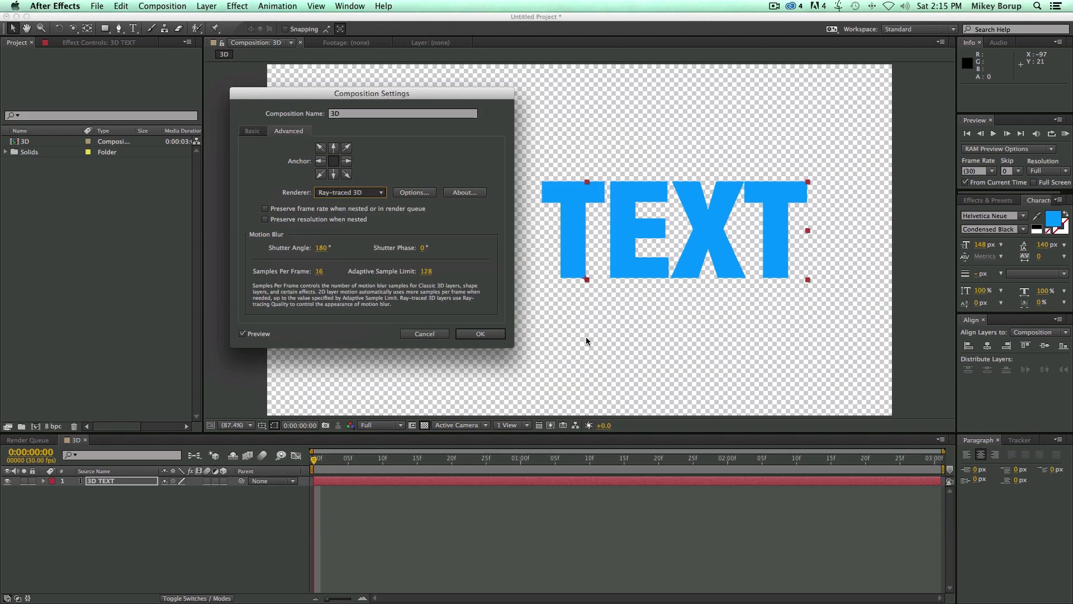
pyautogui.click(479, 333)
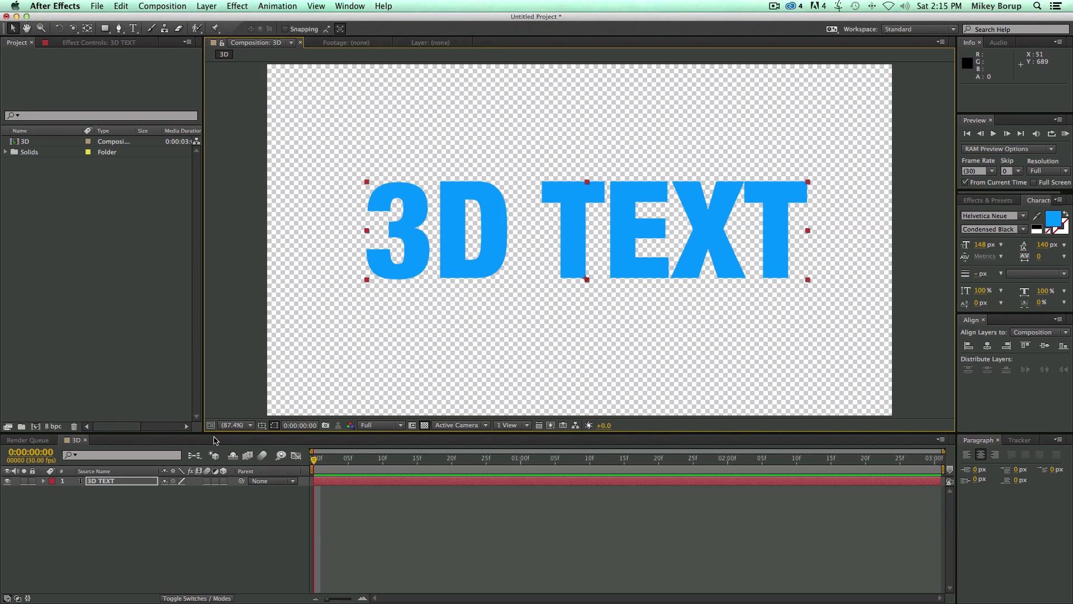
# Examine the property groups available on the 3D TEXT layer while it is still 2D, and collapse them again.
pyautogui.click(44, 481)
pyautogui.click(53, 491)
pyautogui.click(54, 491)
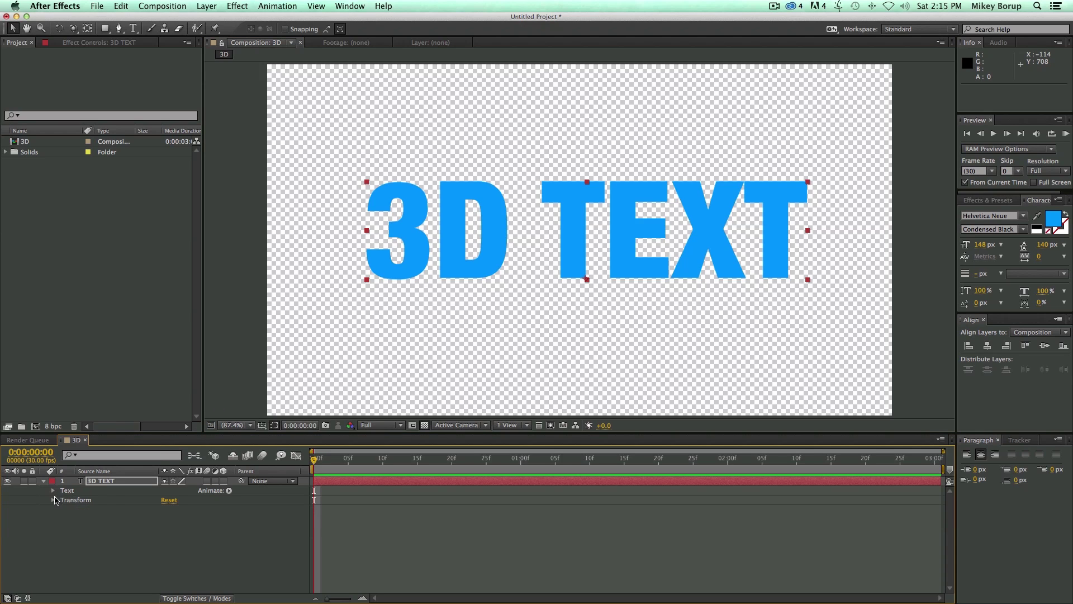
pyautogui.click(53, 500)
pyautogui.click(53, 501)
pyautogui.click(374, 483)
pyautogui.click(45, 482)
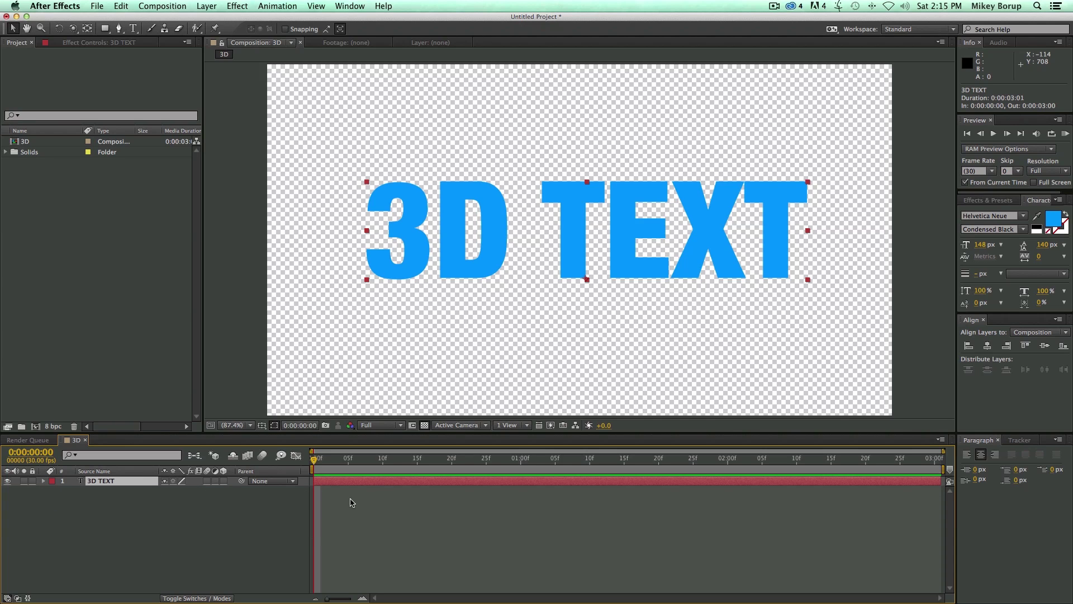
# Make 3D TEXT a 3D layer and expand it to show its geometry and material option groups.
pyautogui.click(223, 482)
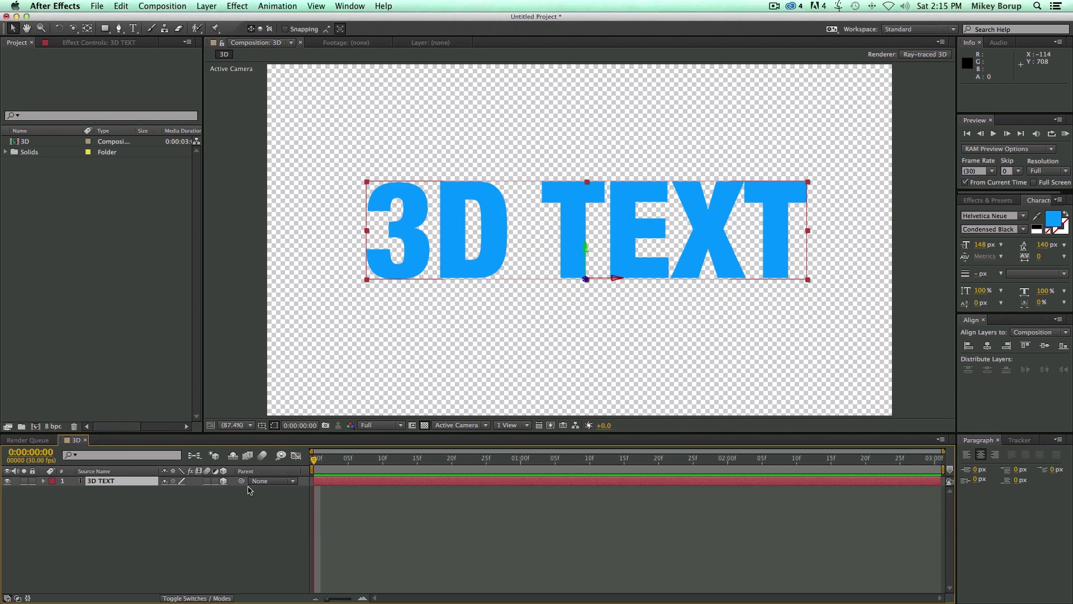
pyautogui.click(43, 481)
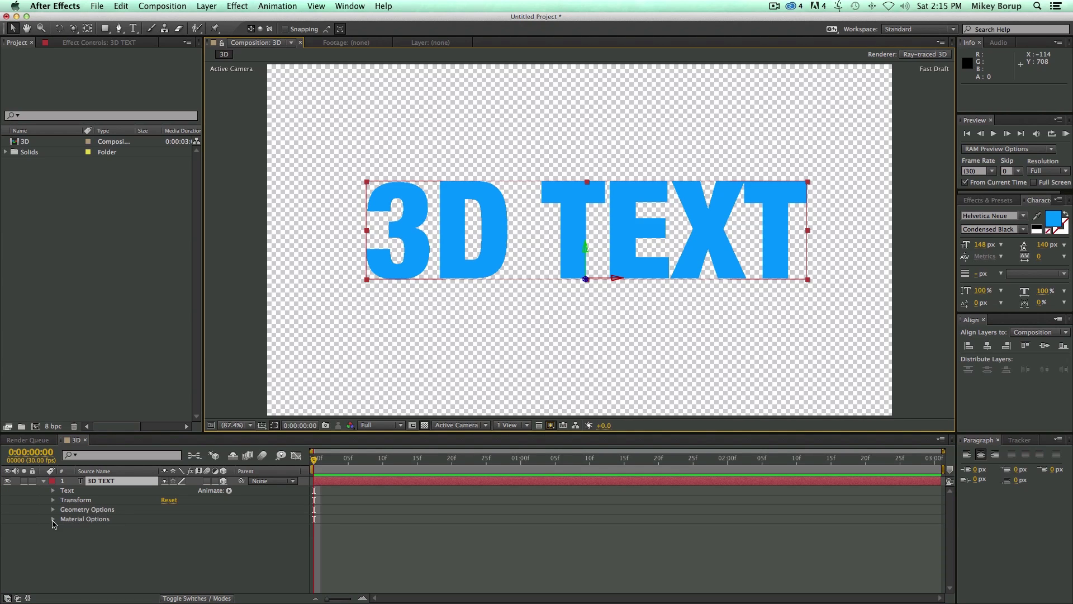
# Expand the 3D TEXT layer's geometry options, review the bevel styles, and set the extrusion depth to 72.
pyautogui.click(53, 510)
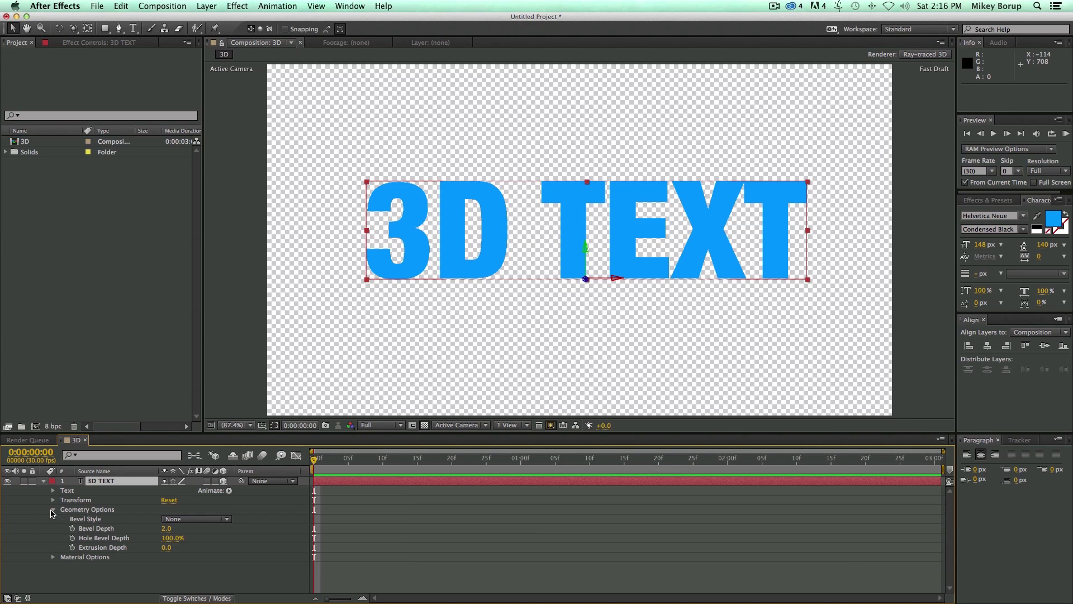
pyautogui.click(188, 521)
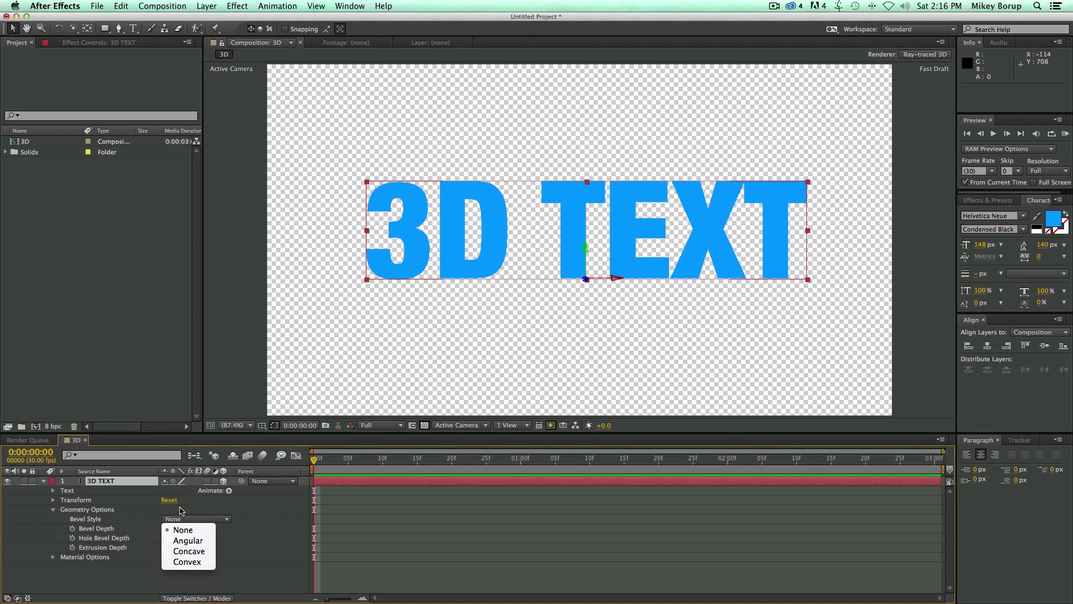
pyautogui.click(180, 511)
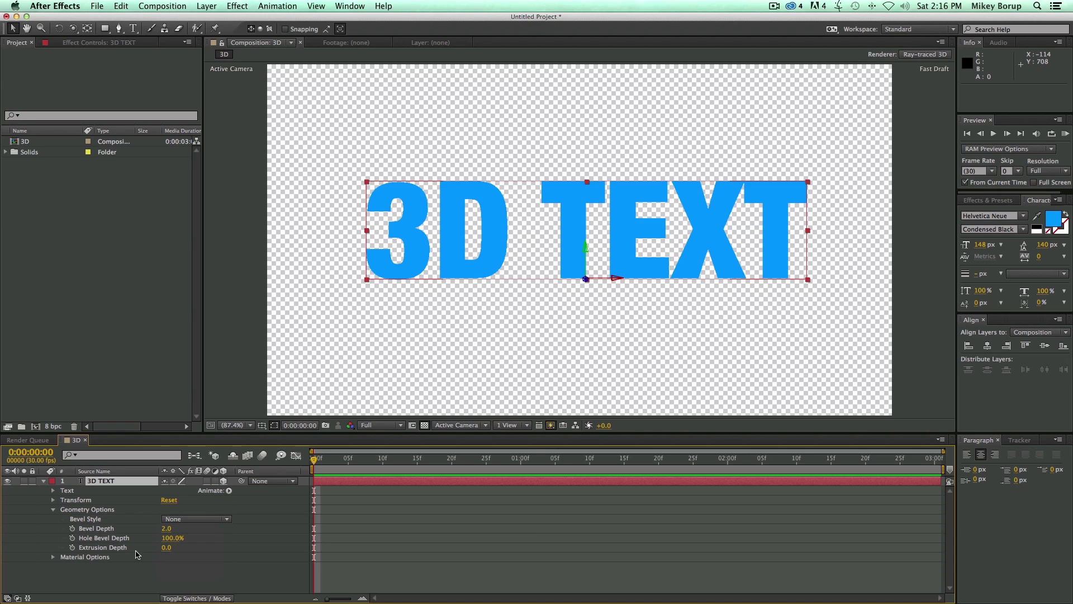
pyautogui.moveTo(168, 549); pyautogui.dragTo(440, 425)
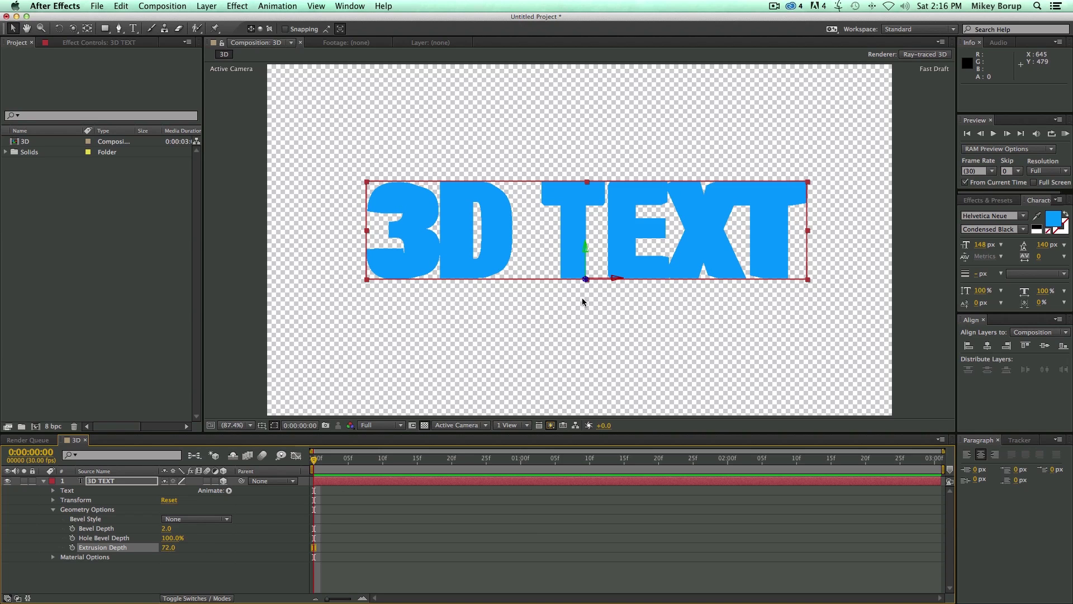
# Add a two-node 50mm camera and orbit it to about -103, 139, -1600 for an angled view of the text.
pyautogui.click(208, 6)
pyautogui.moveTo(215, 20)
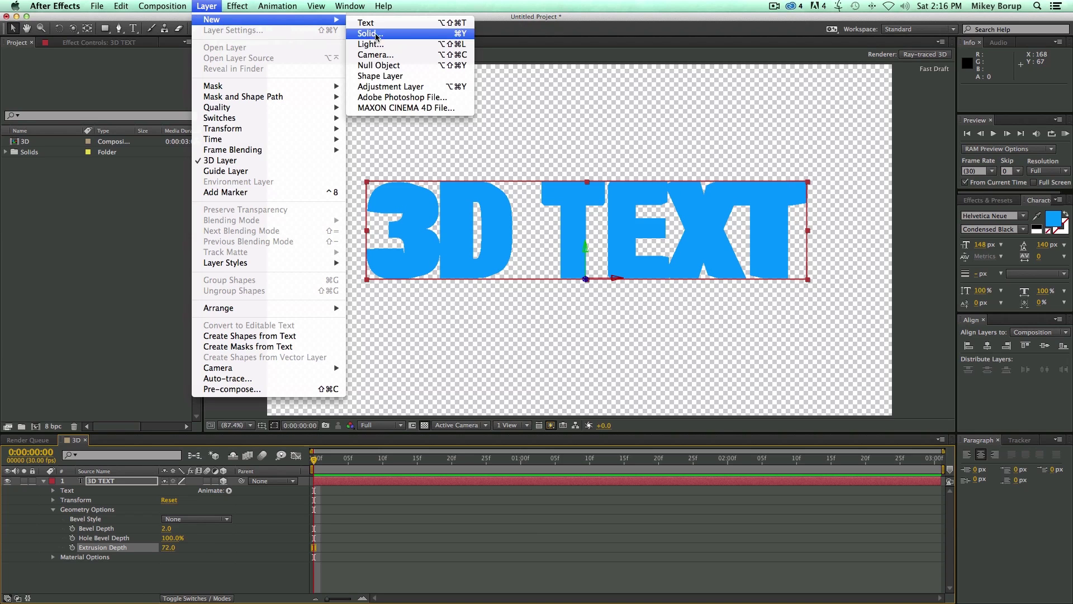
pyautogui.click(374, 54)
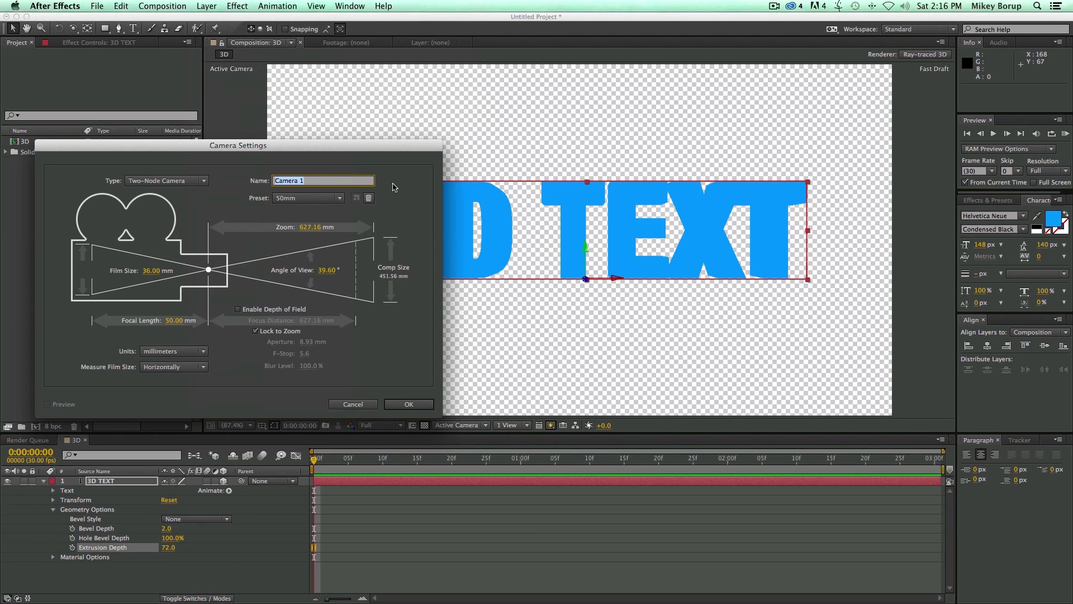
pyautogui.click(419, 404)
pyautogui.press('c')
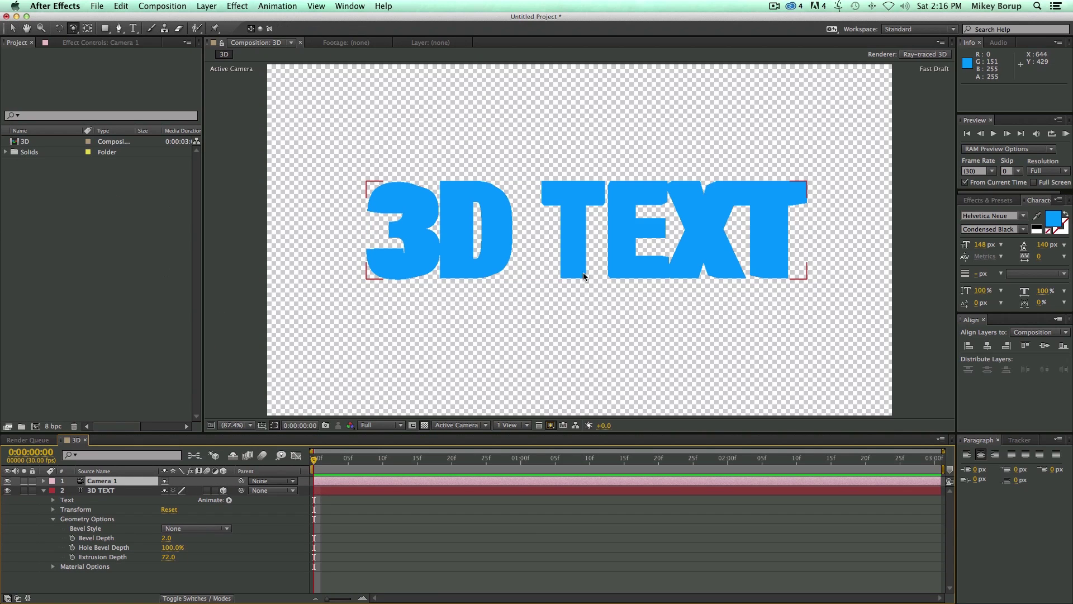
pyautogui.moveTo(598, 270); pyautogui.dragTo(656, 281)
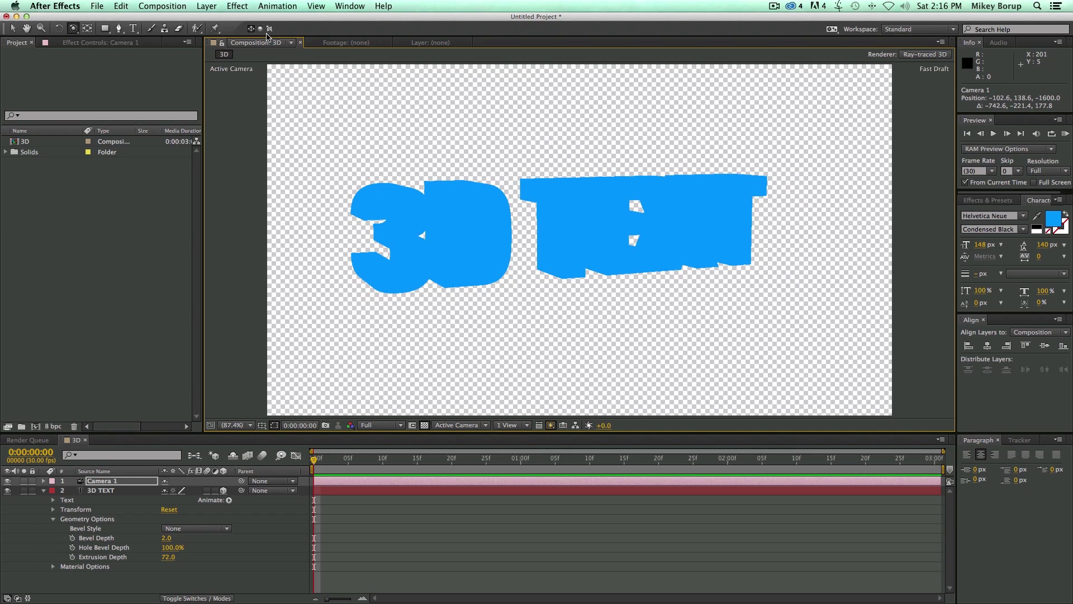
# Add a white spot light at 100% intensity with a 90° cone angle, 50% cone feather and shadow casting on.
pyautogui.click(207, 6)
pyautogui.moveTo(212, 23)
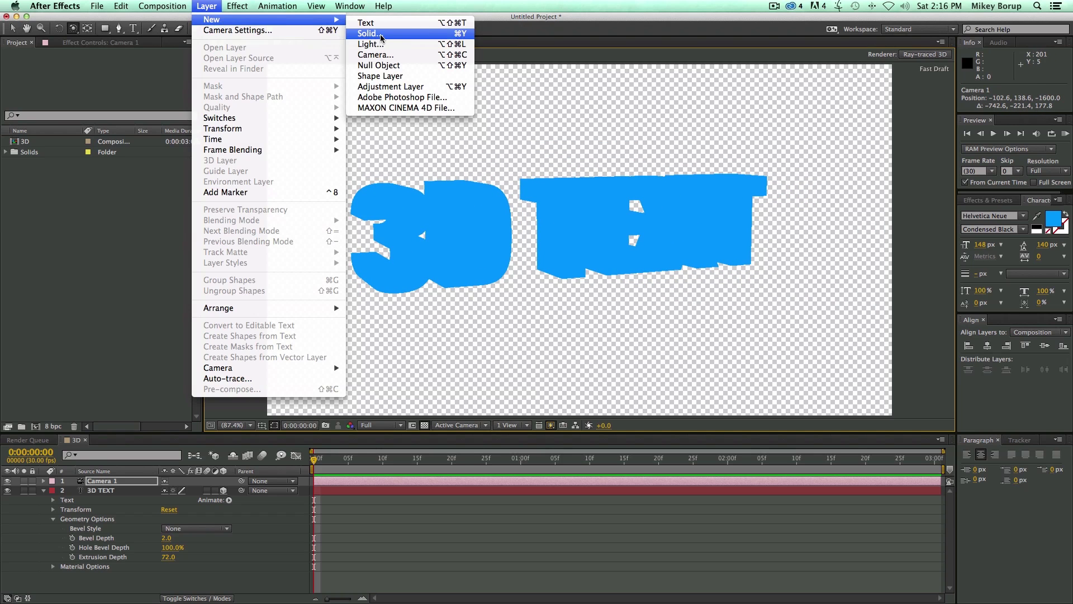
pyautogui.click(371, 41)
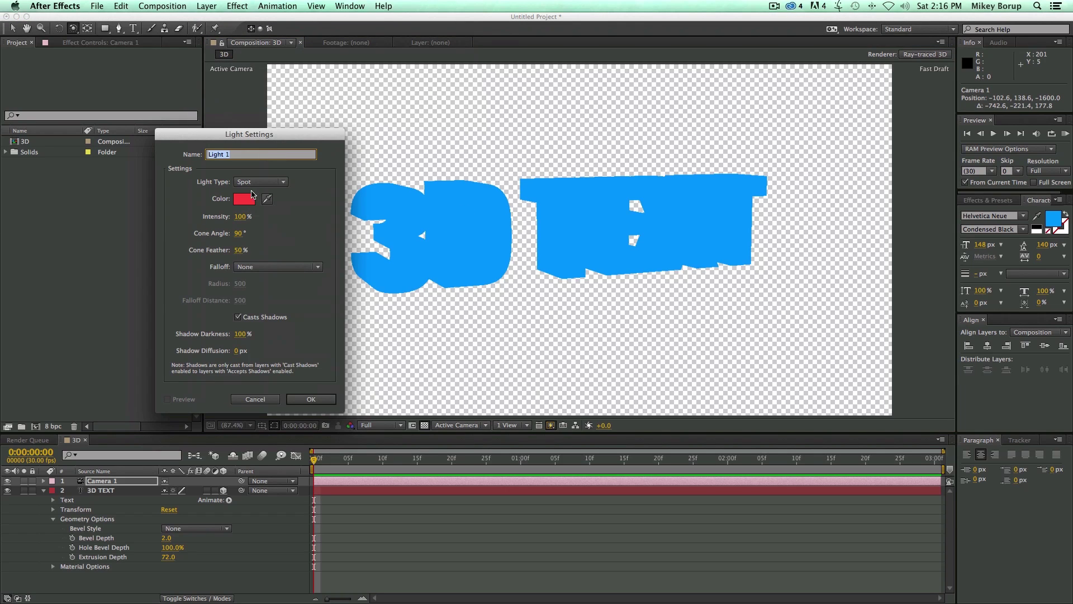
pyautogui.click(244, 198)
pyautogui.moveTo(299, 258); pyautogui.dragTo(158, 213)
pyautogui.click(455, 229)
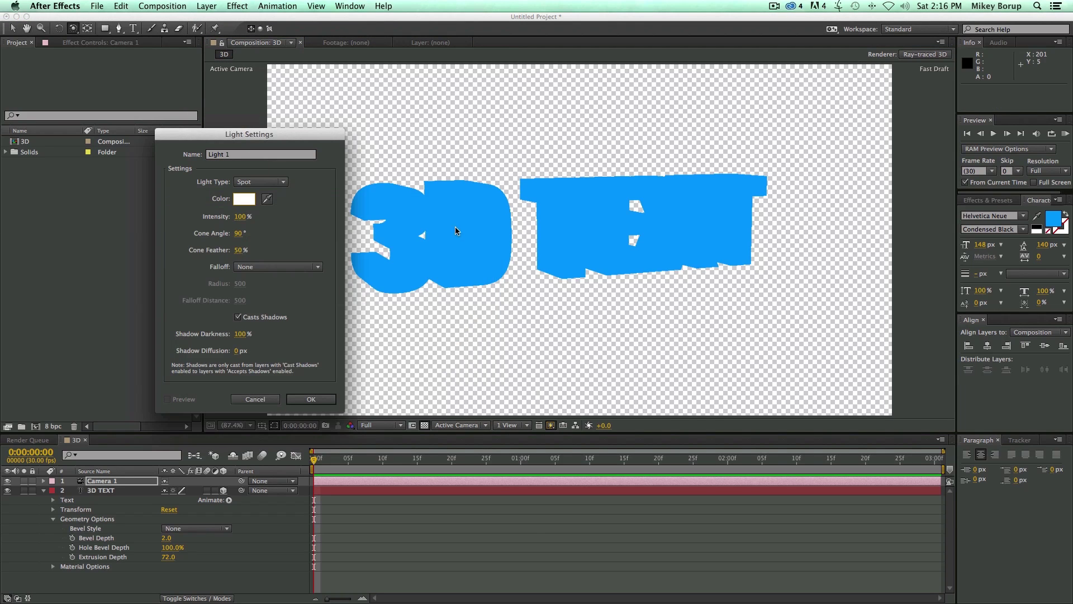
pyautogui.click(311, 396)
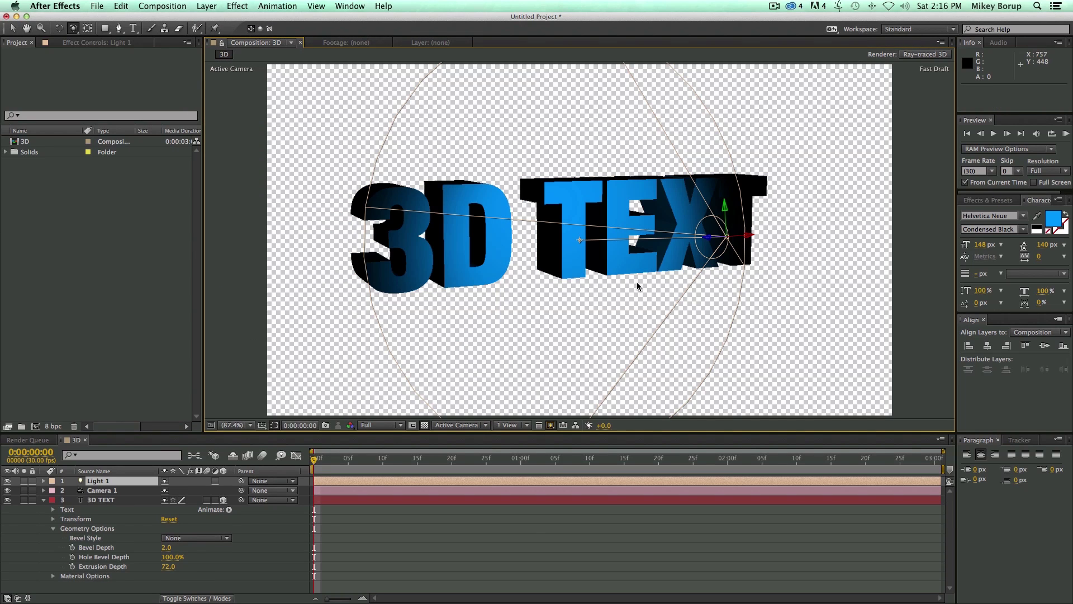
# Raise Light 1 above the text's right end, aim it at about 647, 197, -228, and orbit the camera to about 1411, 77, -1577.
pyautogui.moveTo(571, 271); pyautogui.dragTo(660, 289)
pyautogui.press('v')
pyautogui.moveTo(711, 262)
pyautogui.mouseDown()
pyautogui.moveTo(822, 283)
pyautogui.moveTo(795, 120)
pyautogui.mouseUp()
pyautogui.moveTo(640, 93); pyautogui.dragTo(640, 180)
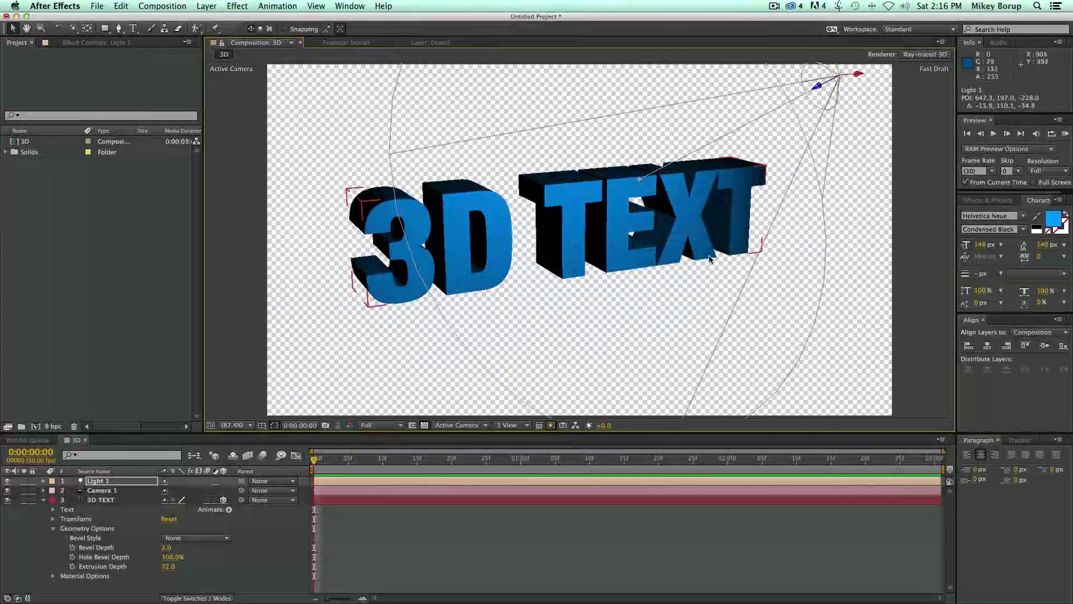
pyautogui.press('c')
pyautogui.moveTo(650, 251); pyautogui.dragTo(550, 242)
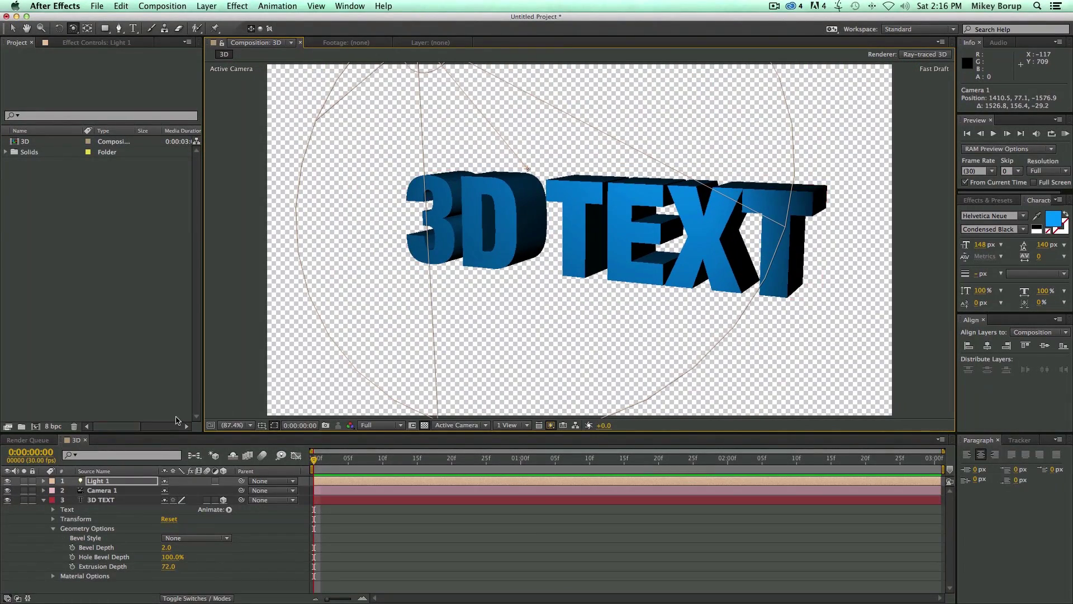
# Set the text's bevel depth to 10 and its bevel style to Angular.
pyautogui.click(166, 549)
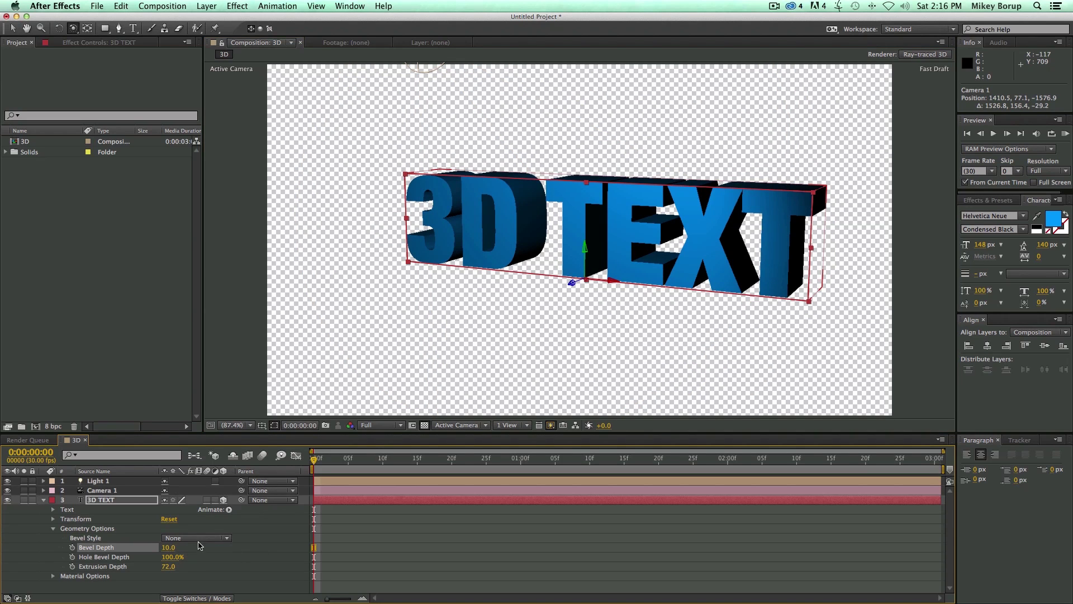
pyautogui.click(199, 538)
pyautogui.click(189, 559)
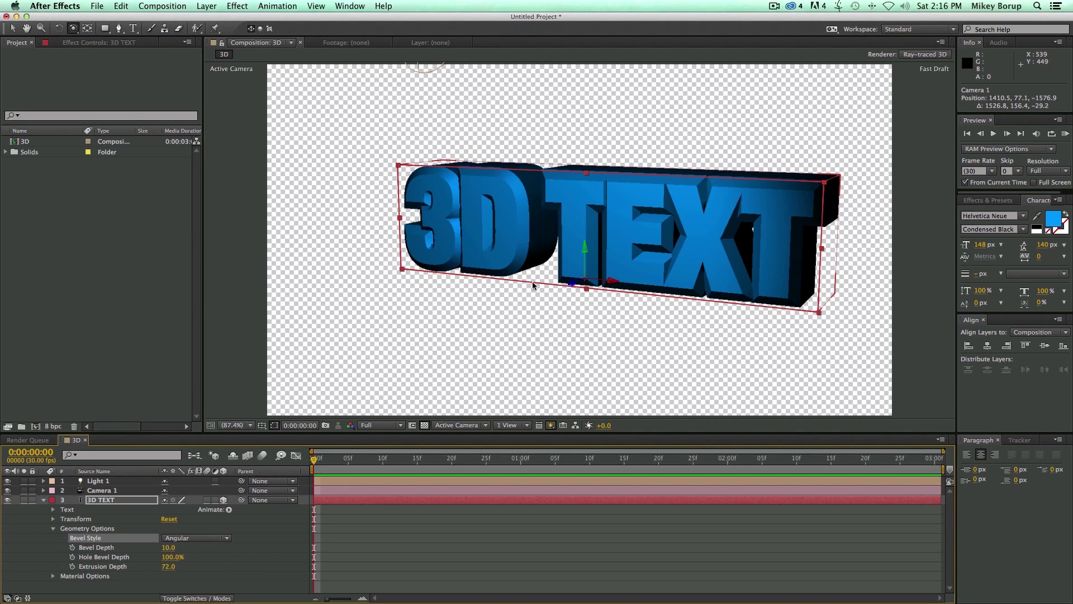
# Switch the text's bevel style to Concave, trying a bevel depth of 2.2 before raising it to 9.4.
pyautogui.moveTo(173, 548); pyautogui.dragTo(130, 552)
pyautogui.click(195, 538)
pyautogui.click(179, 576)
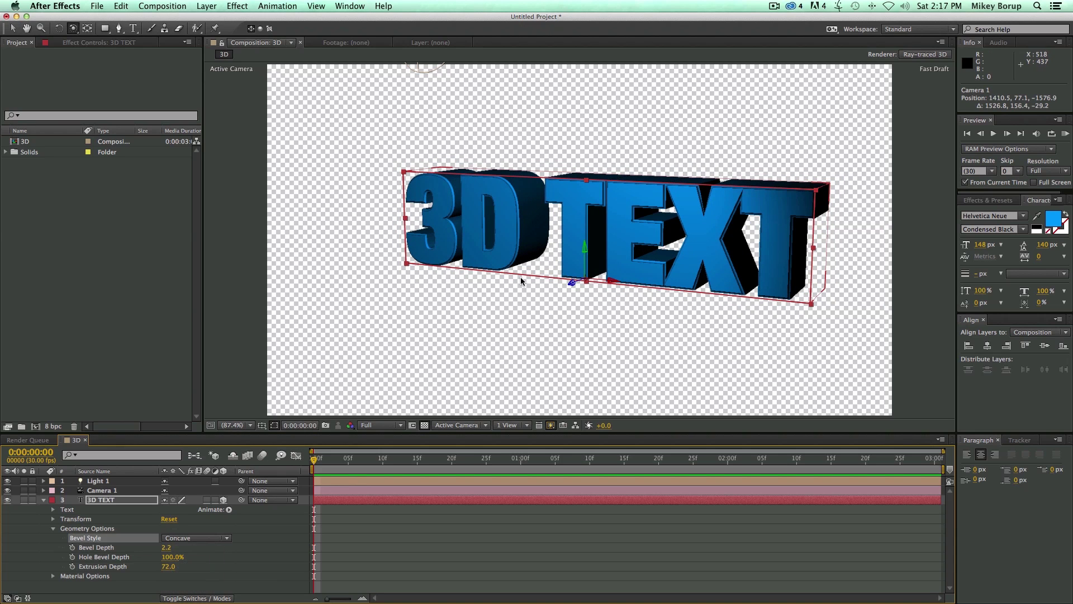
pyautogui.scroll(3, 531, 271)
pyautogui.scroll(-2, 538, 265)
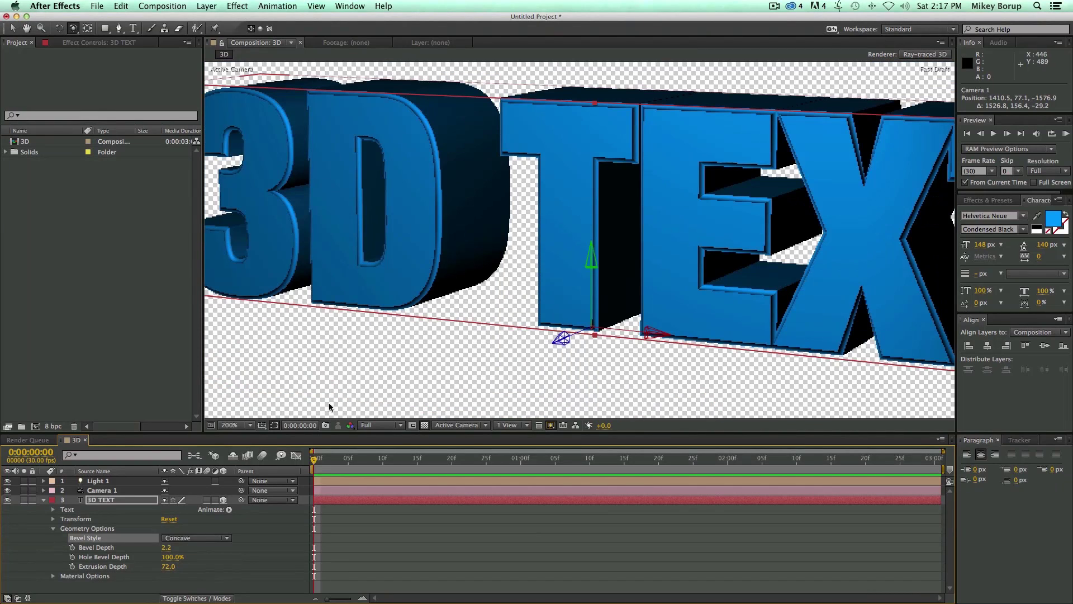
pyautogui.moveTo(168, 547); pyautogui.dragTo(176, 550)
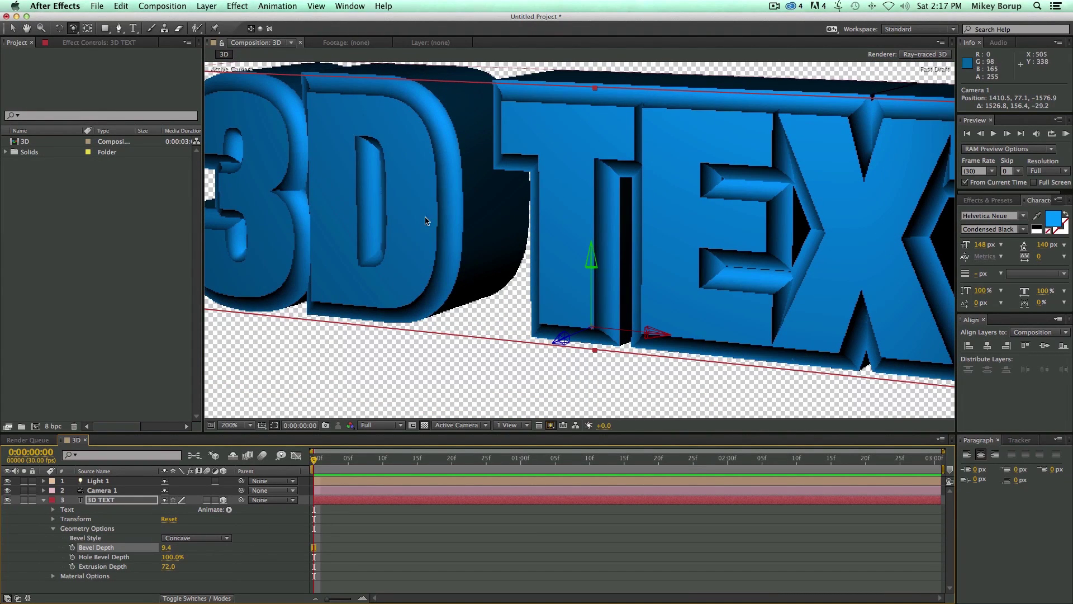
# Try the Convex bevel style on the 3D TEXT layer and switch back to Angular.
pyautogui.click(193, 538)
pyautogui.click(190, 586)
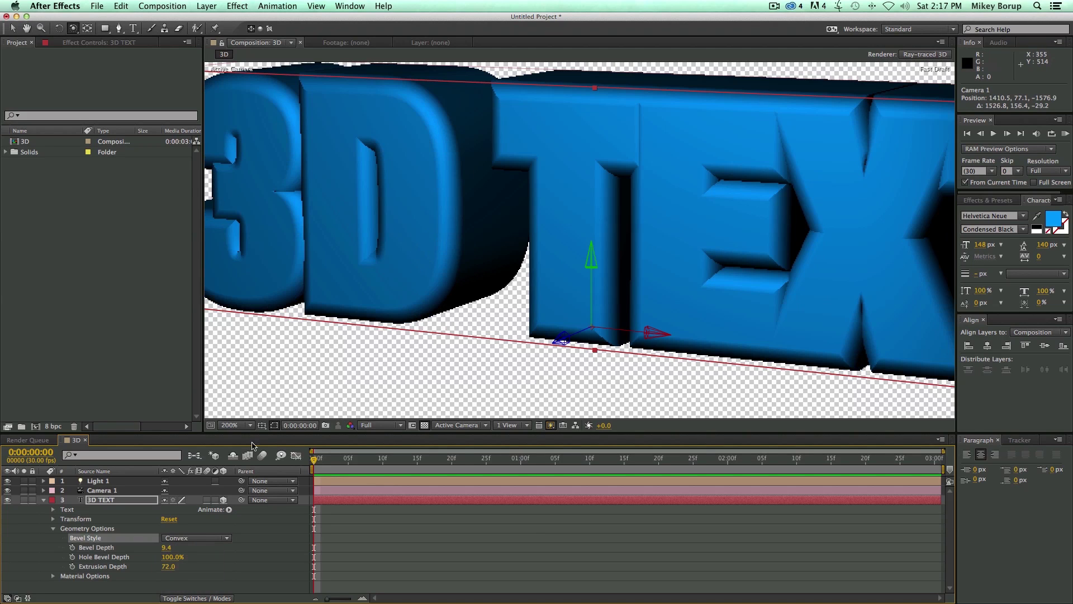
pyautogui.click(213, 539)
pyautogui.click(204, 564)
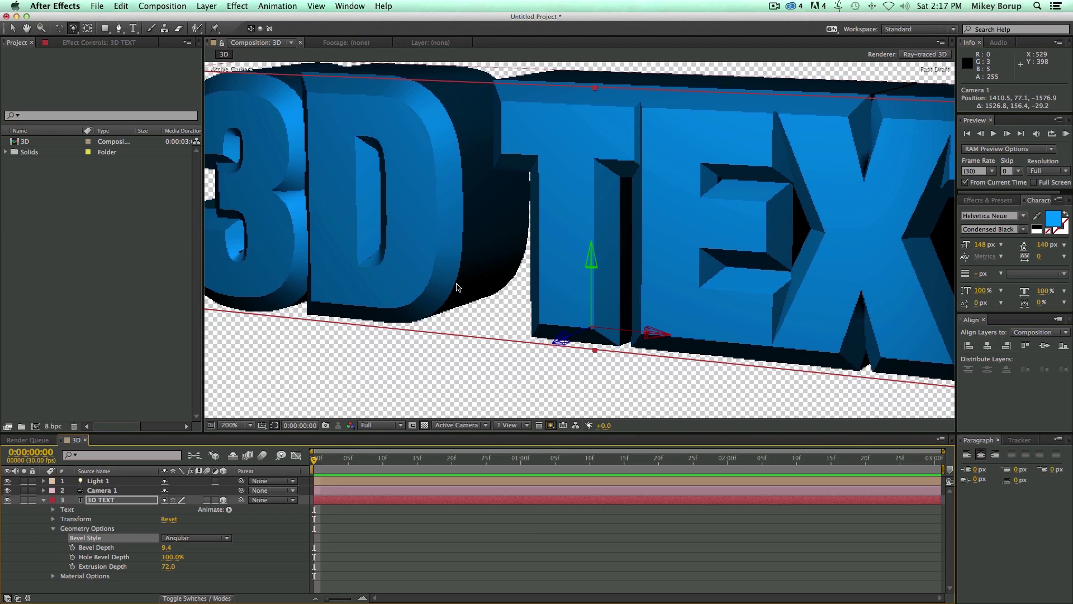
# Check the beveled text with fast previews at Off (Final Quality), and return to Fast Draft.
pyautogui.click(551, 425)
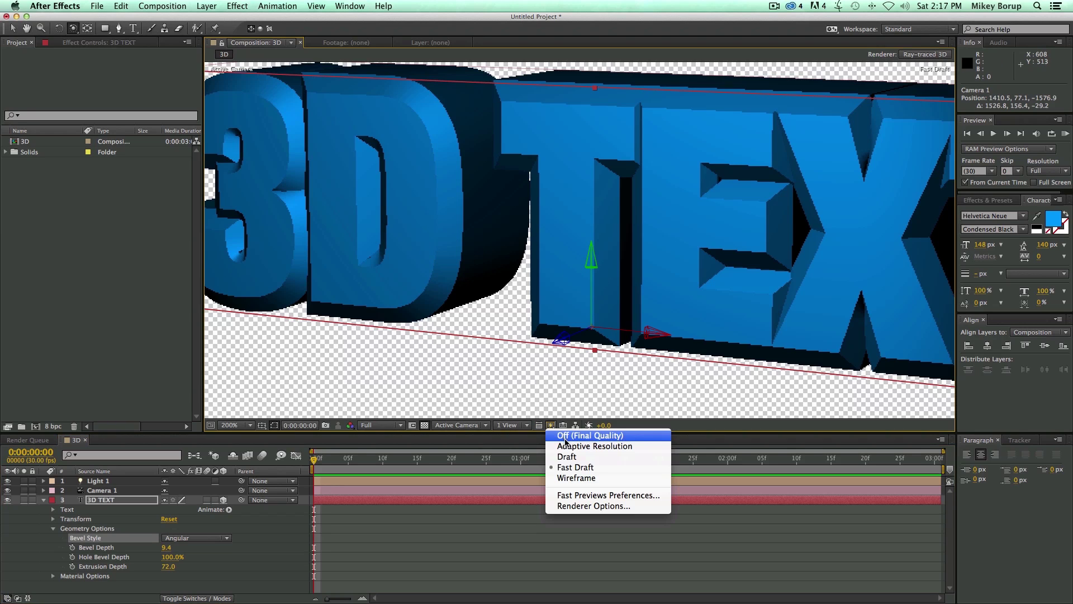
pyautogui.click(614, 439)
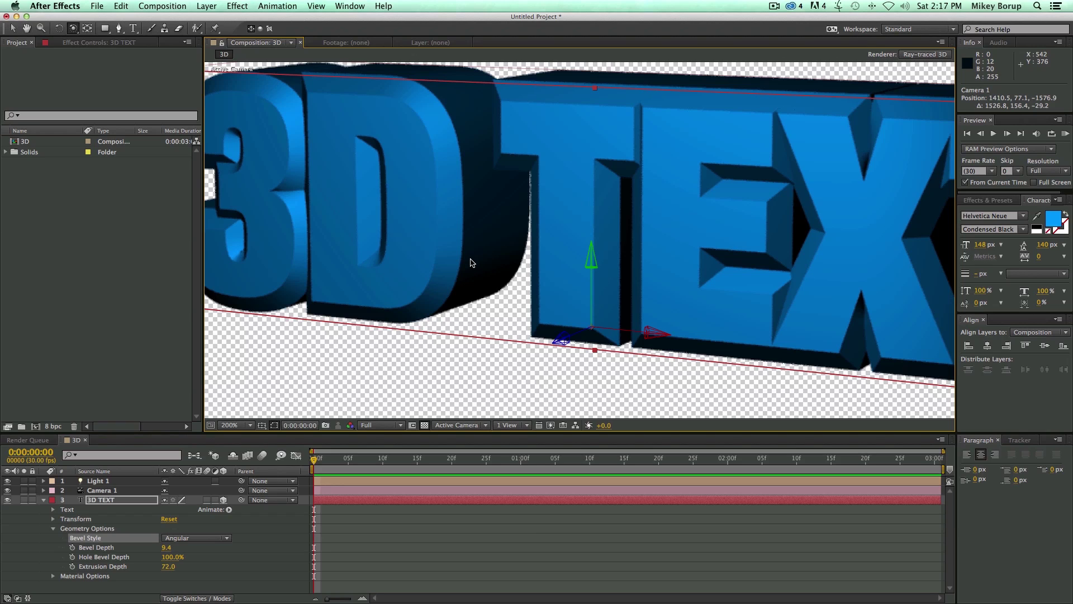
pyautogui.click(551, 425)
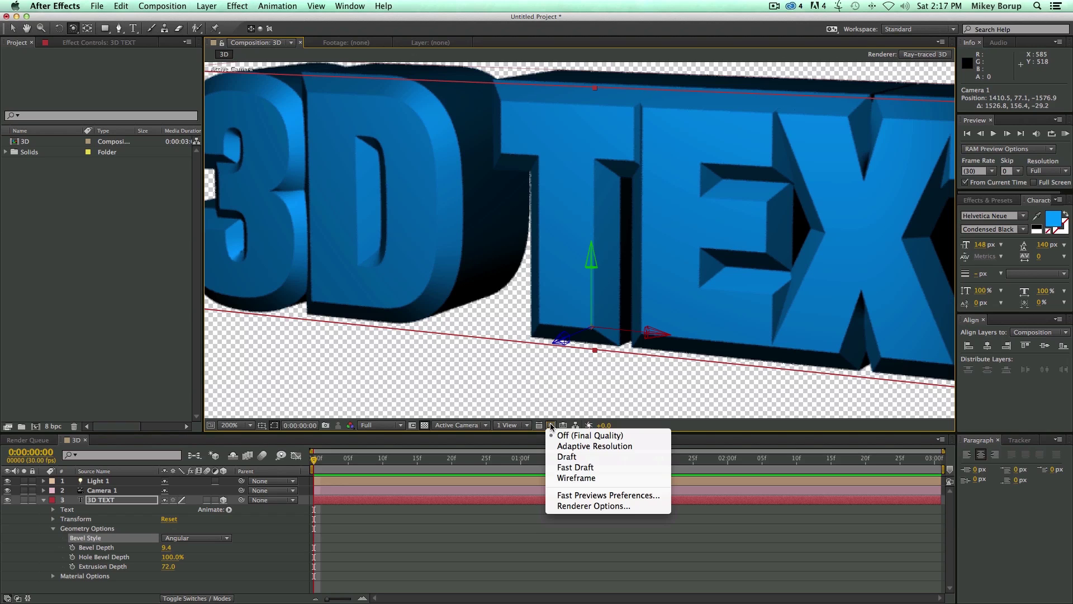
pyautogui.click(604, 468)
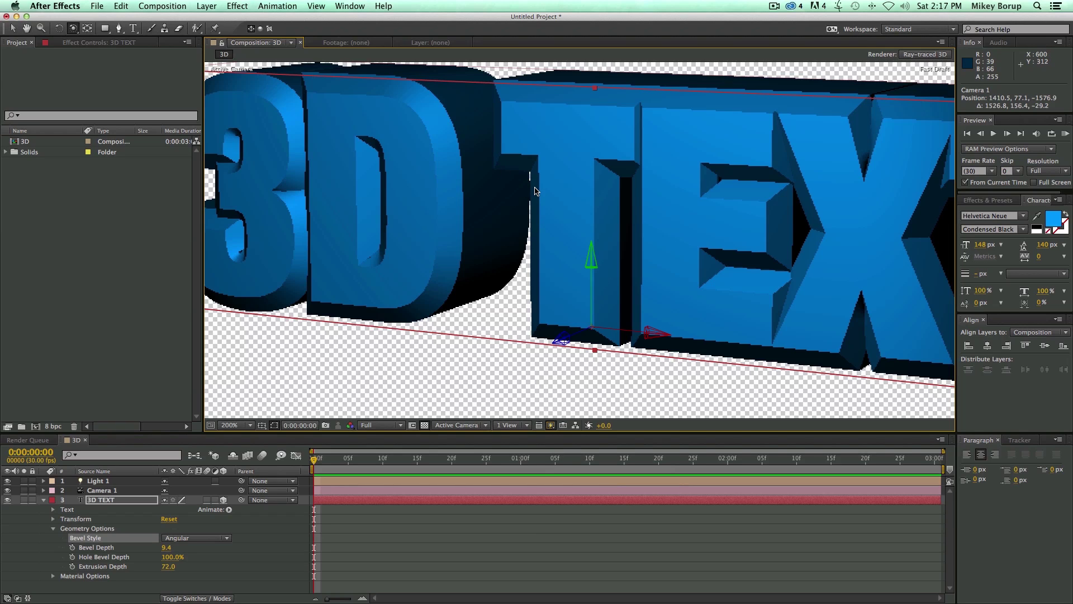
# Set the text's bevel style to None and expand its material options in an enlarged timeline.
pyautogui.click(169, 538)
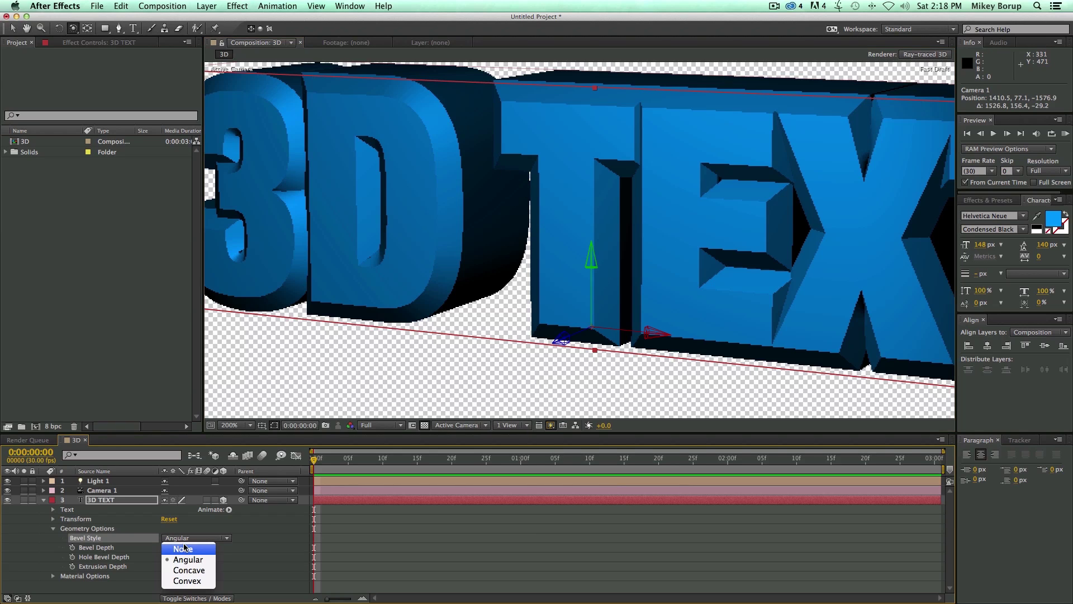
pyautogui.click(186, 548)
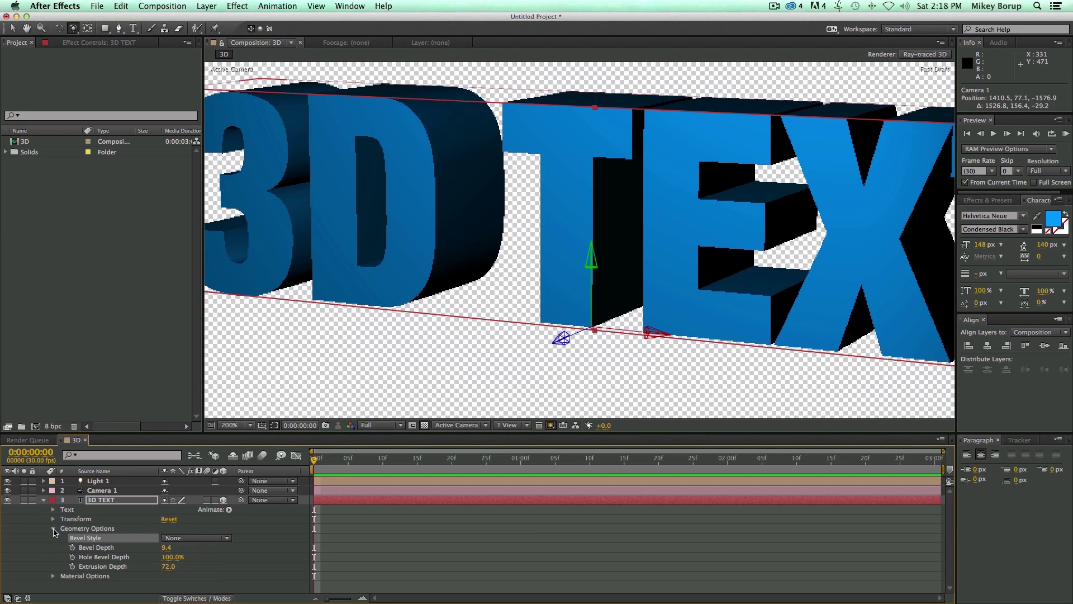
pyautogui.click(53, 529)
pyautogui.click(53, 539)
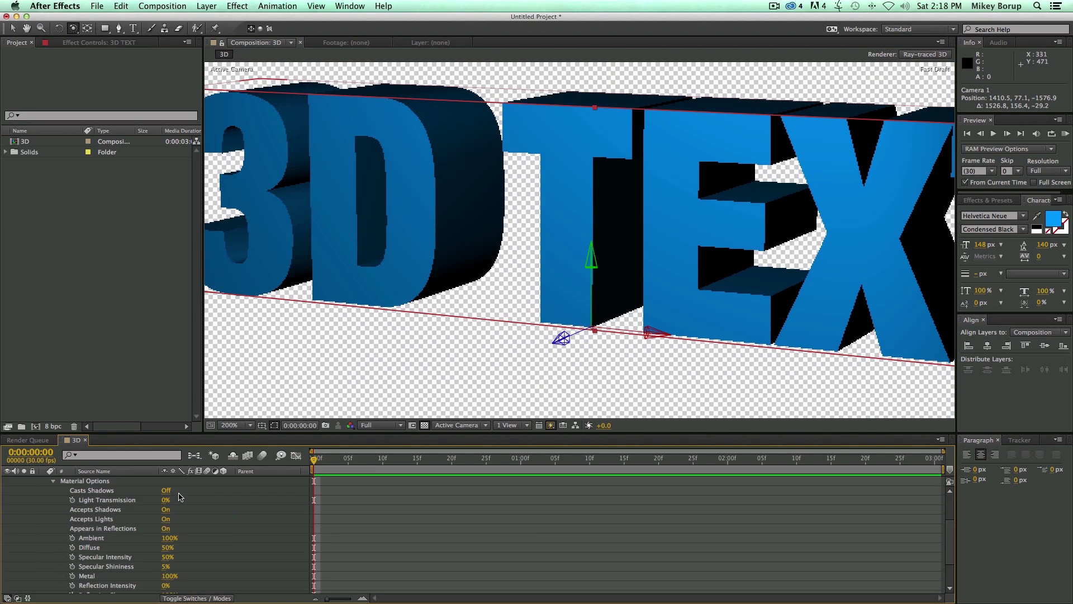
pyautogui.moveTo(213, 437); pyautogui.dragTo(221, 378)
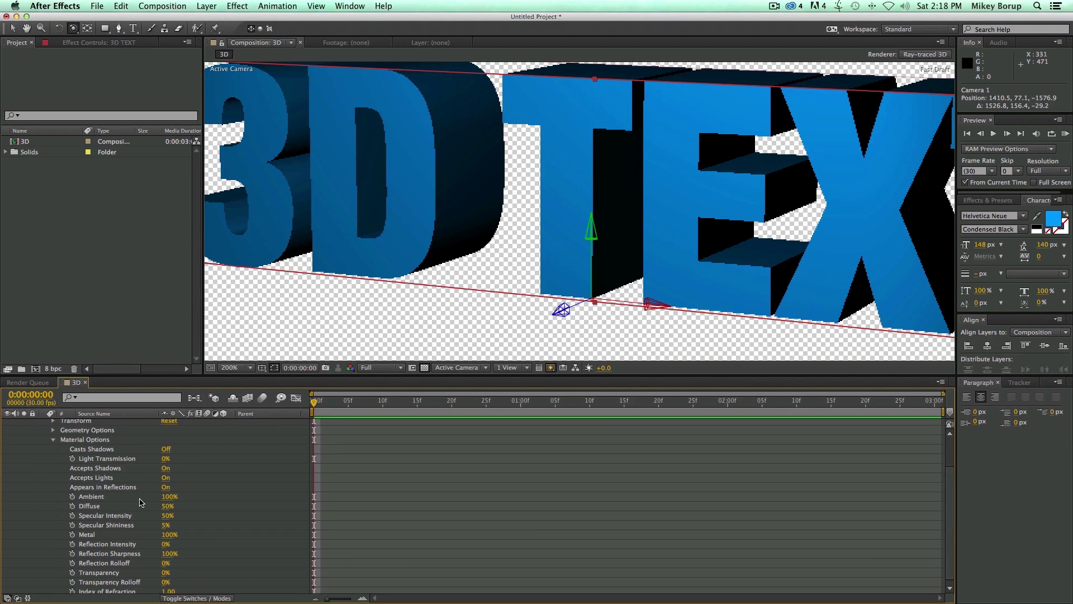
pyautogui.scroll(-1, 141, 503)
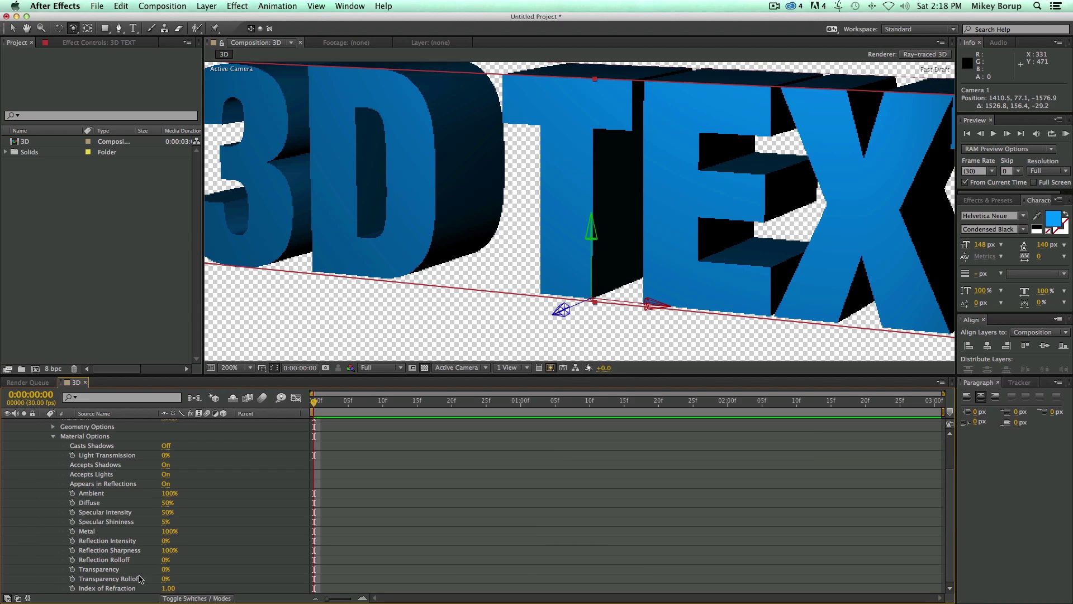
# Set the text's Transparency to 100% and Transparency Rolloff to 59%, with fast previews at Off (Final Quality).
pyautogui.moveTo(166, 570); pyautogui.dragTo(218, 570)
pyautogui.scroll(5, 224, 569)
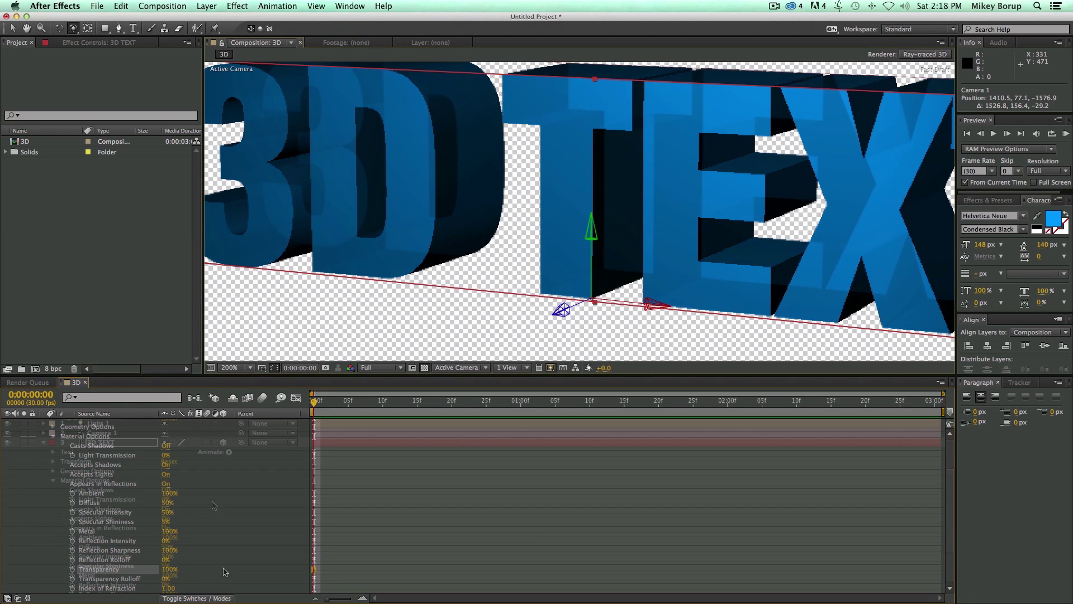
pyautogui.scroll(-5, 190, 513)
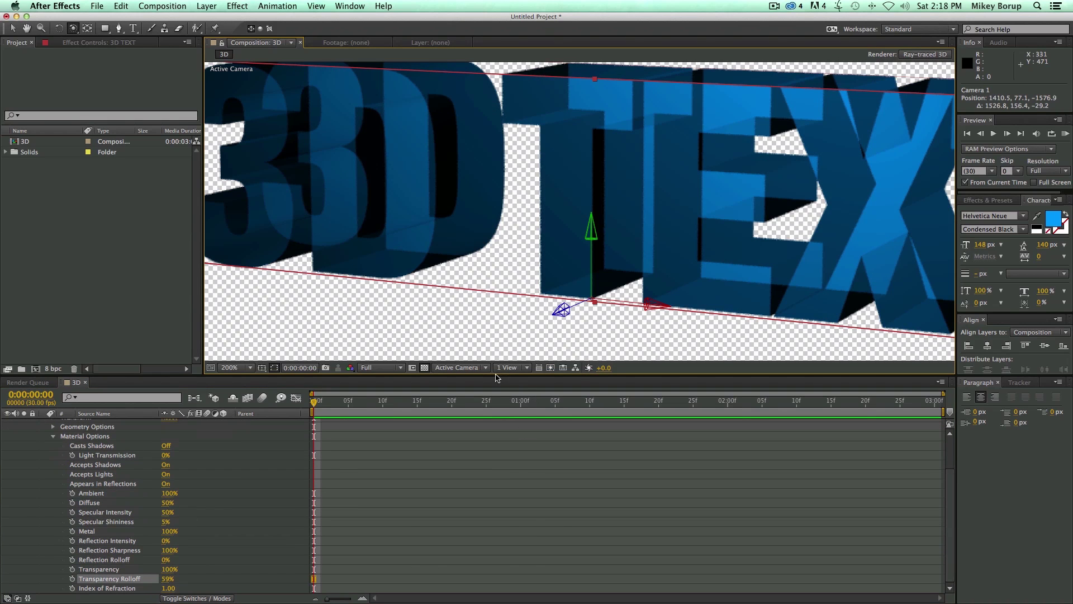
pyautogui.click(550, 367)
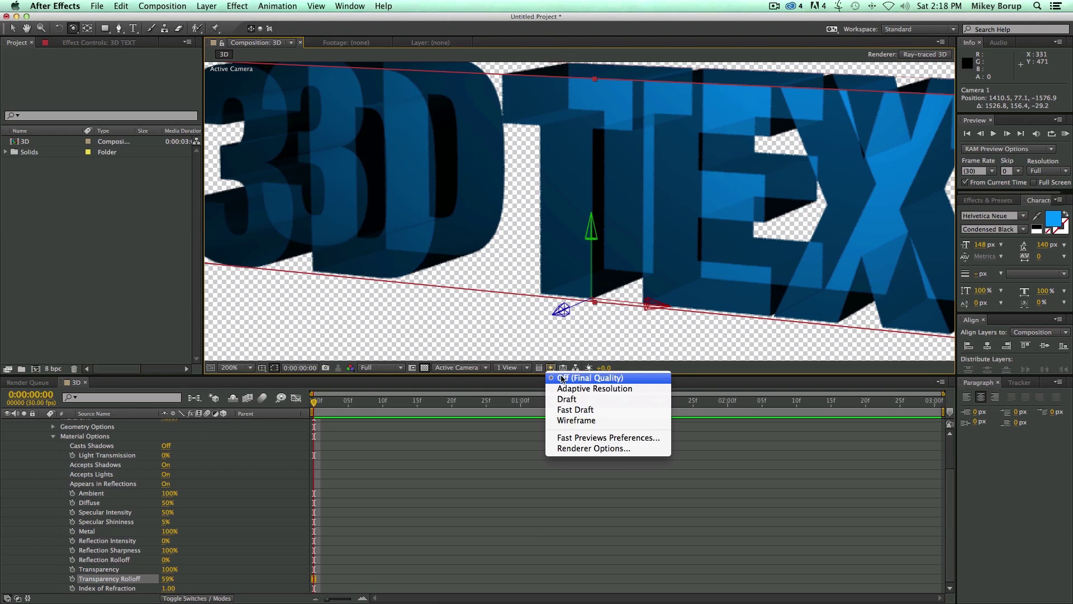
pyautogui.click(562, 378)
# Set the text's Transparency to 29% and change its fill color to white.
pyautogui.moveTo(170, 571); pyautogui.dragTo(145, 570)
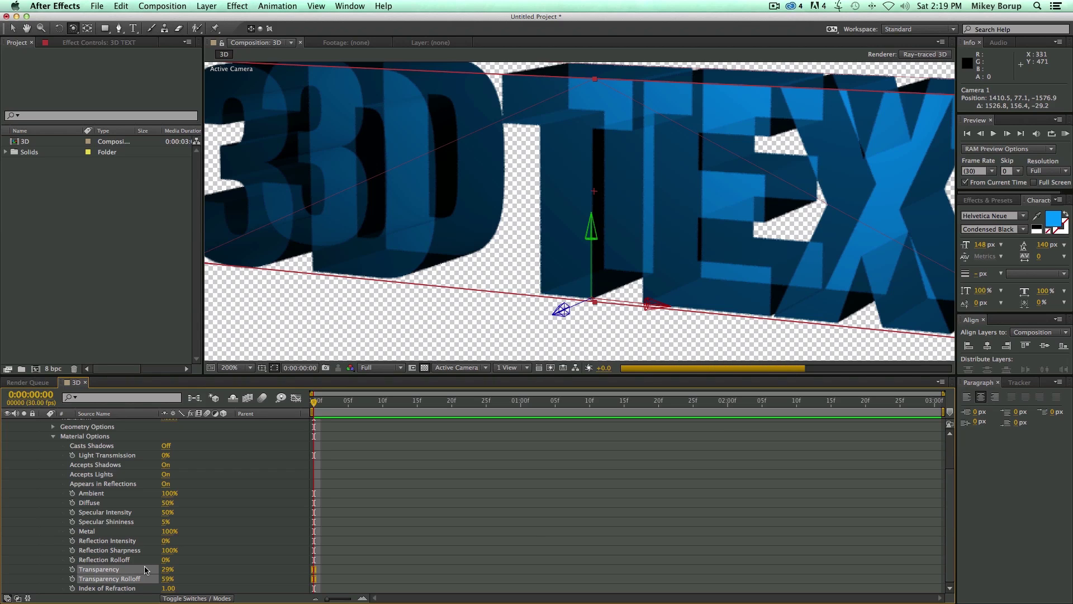
pyautogui.click(1037, 233)
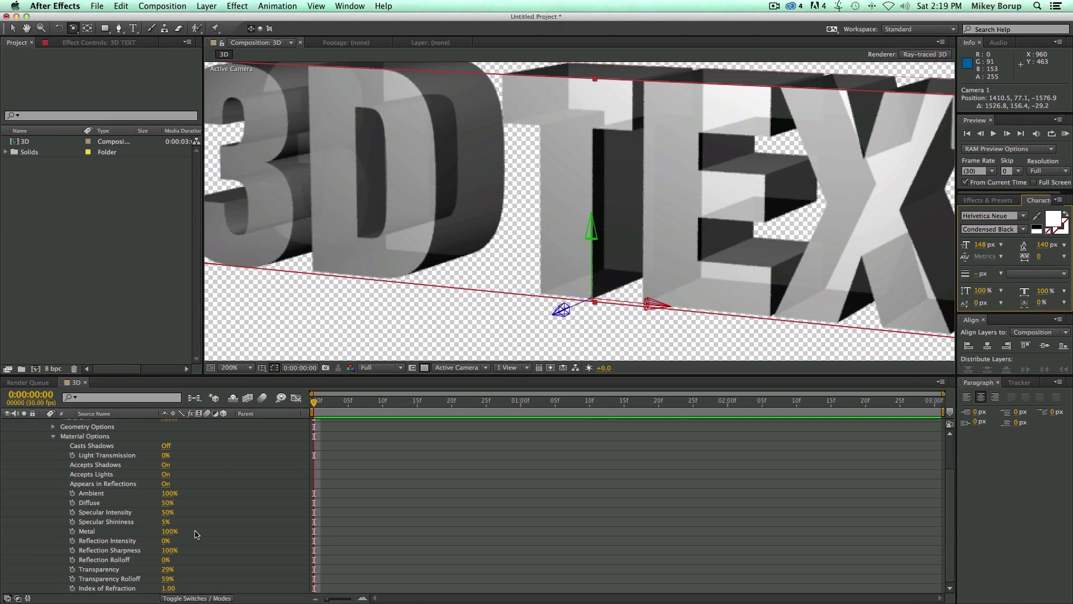
# Set the text's Reflection Intensity to 47% and check the whole text in the frame.
pyautogui.moveTo(165, 542); pyautogui.dragTo(226, 543)
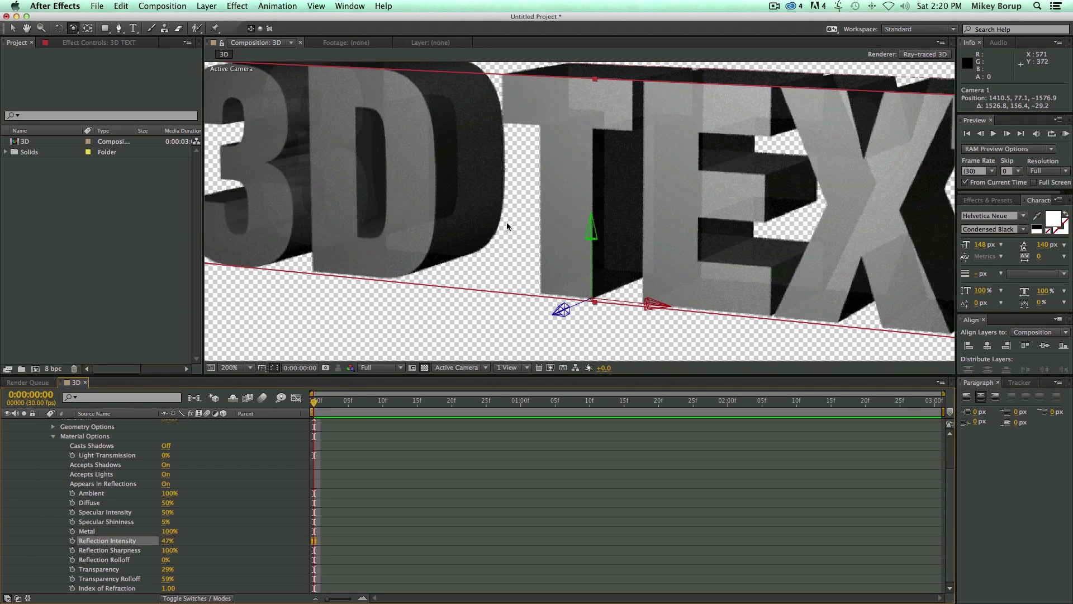
pyautogui.press(',')
pyautogui.press(',')
pyautogui.press(',')
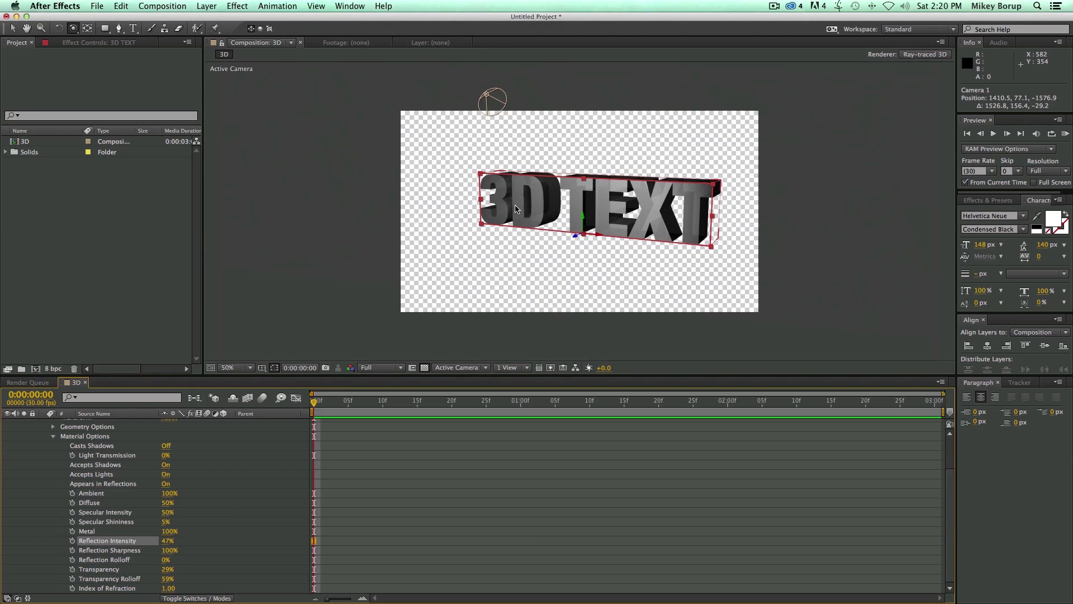
pyautogui.press('.')
pyautogui.click(246, 366)
pyautogui.click(242, 376)
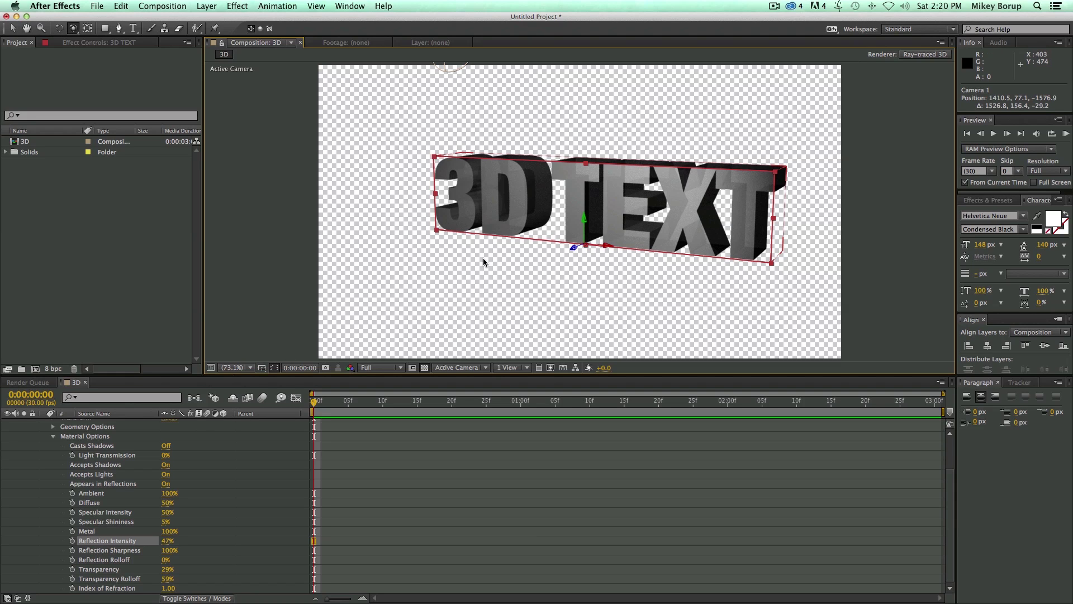
# Collapse the text's material options and delete the 3D TEXT layer.
pyautogui.click(12, 28)
pyautogui.click(564, 180)
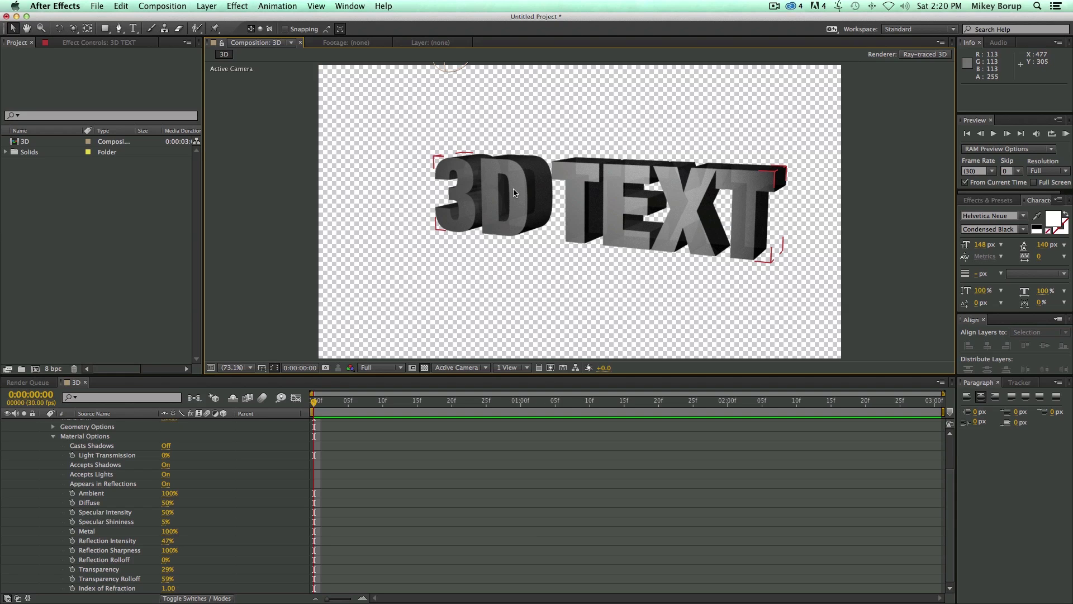
pyautogui.scroll(2, 61, 465)
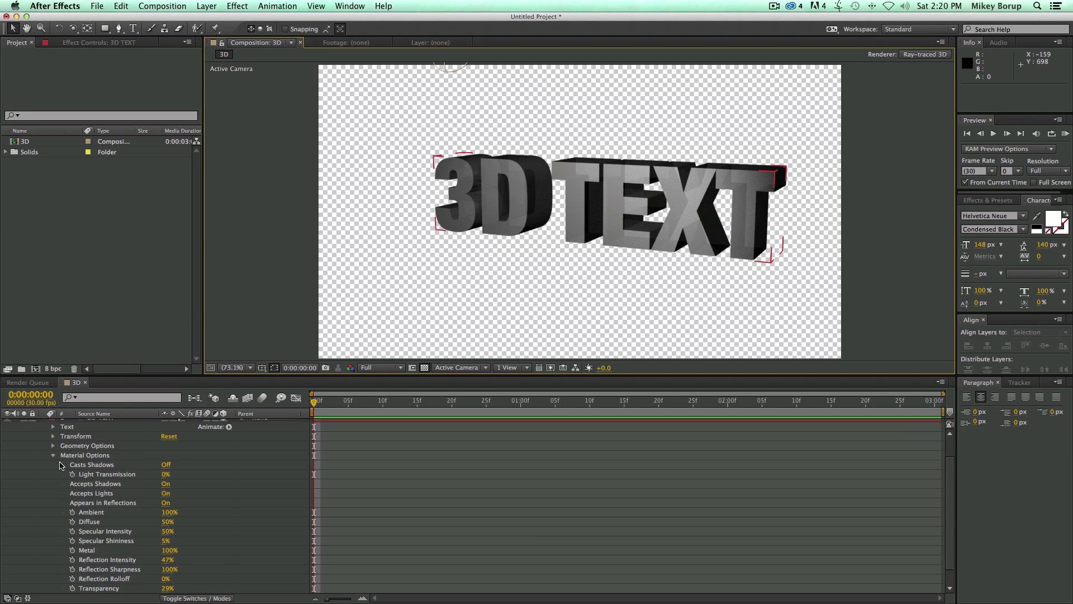
pyautogui.click(53, 459)
pyautogui.click(133, 443)
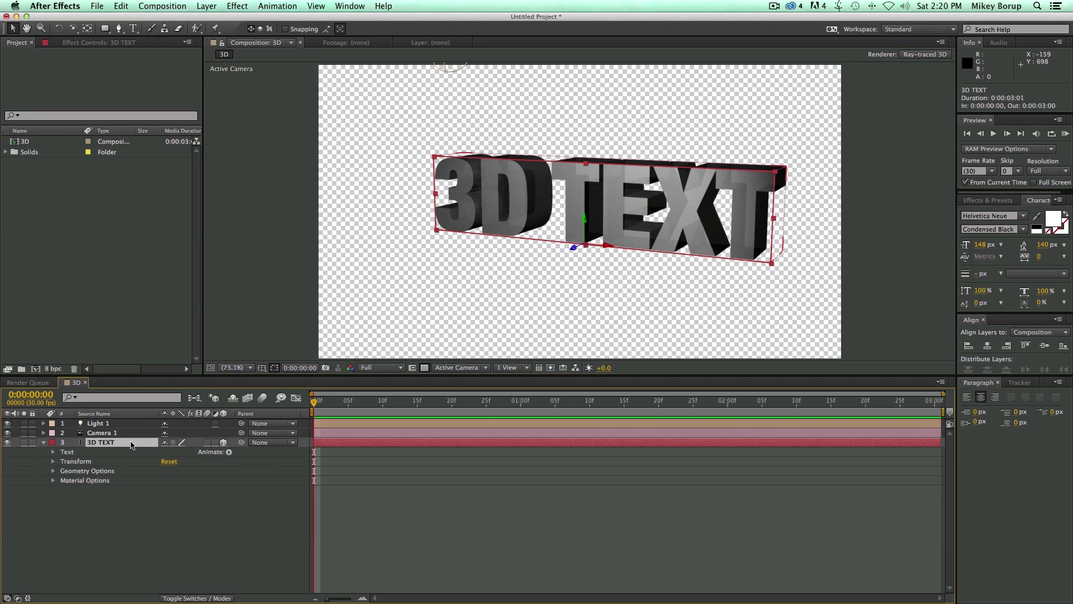
pyautogui.press('Delete')
# Add a white 1280 × 720 px solid and make it a 3D layer.
pyautogui.click(206, 6)
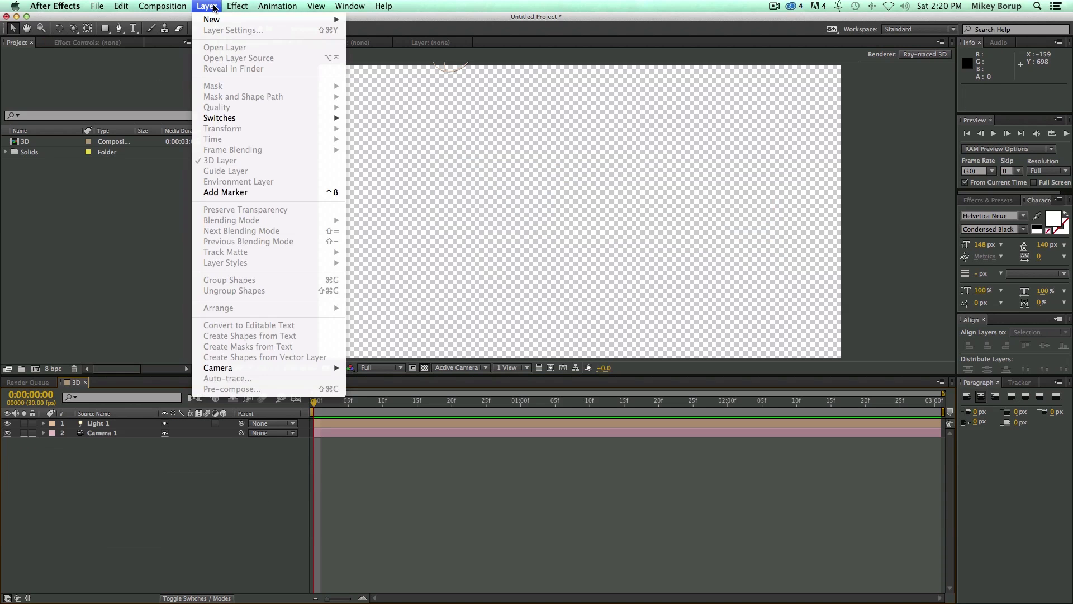
pyautogui.moveTo(305, 19)
pyautogui.click(369, 35)
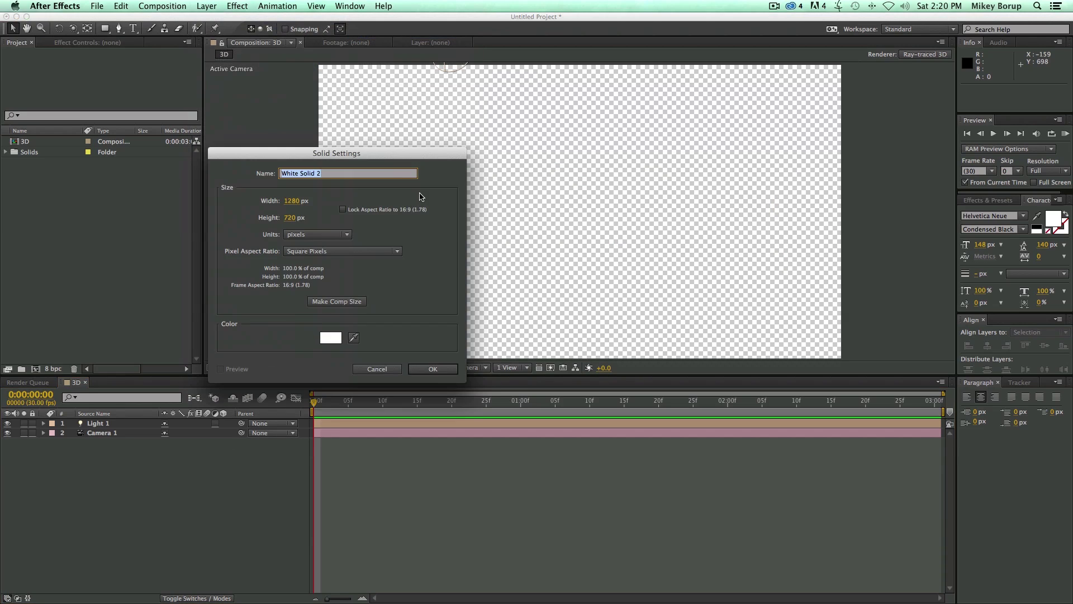
pyautogui.click(436, 369)
pyautogui.click(224, 424)
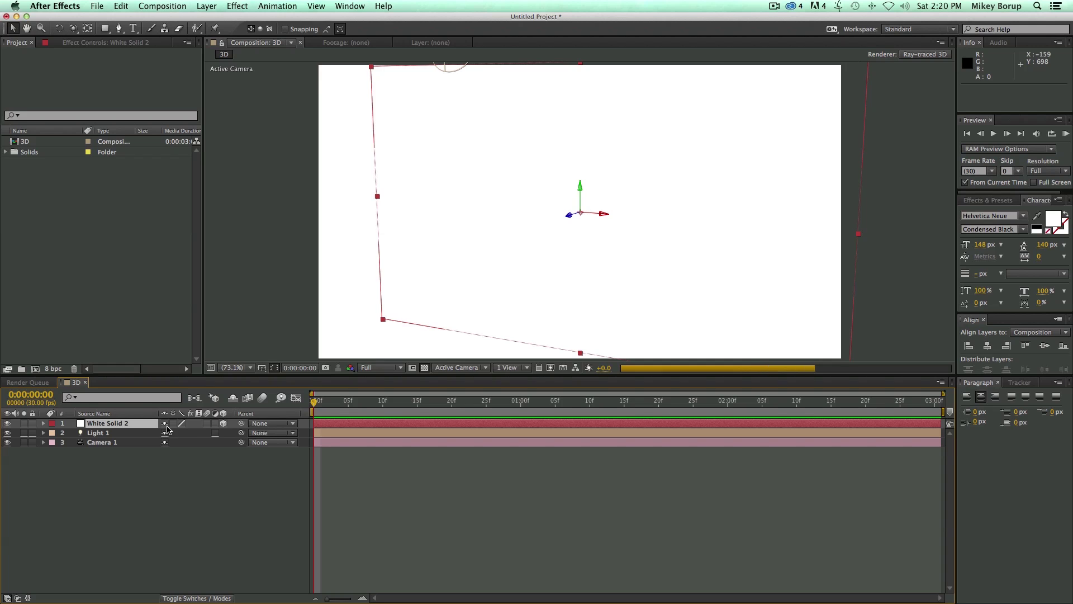
# In the white solid's geometry options, set Curvature to 100% and Segments to 11.
pyautogui.click(44, 423)
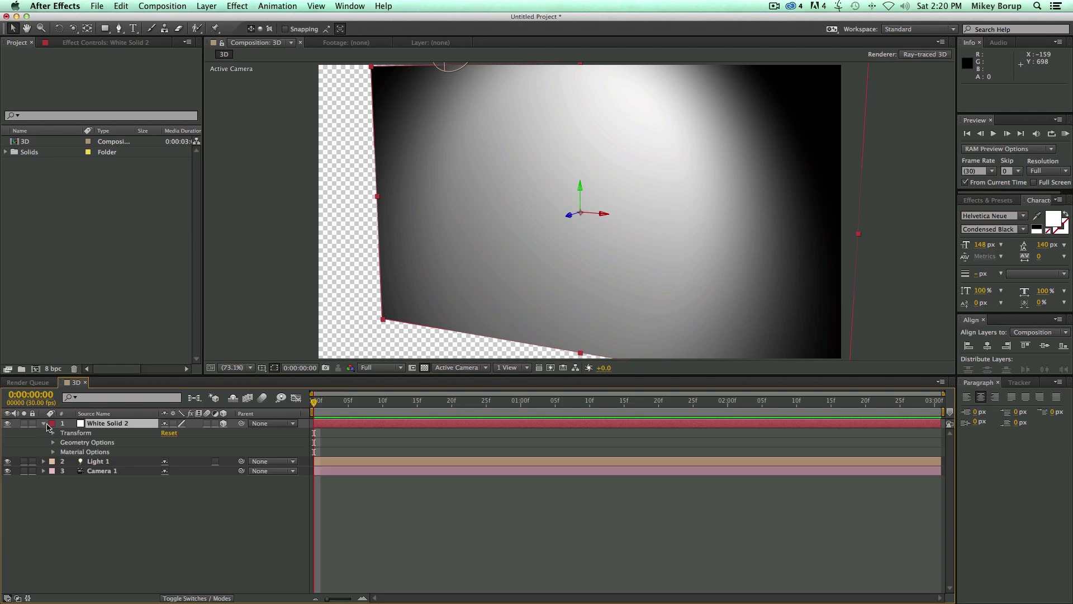
pyautogui.click(53, 442)
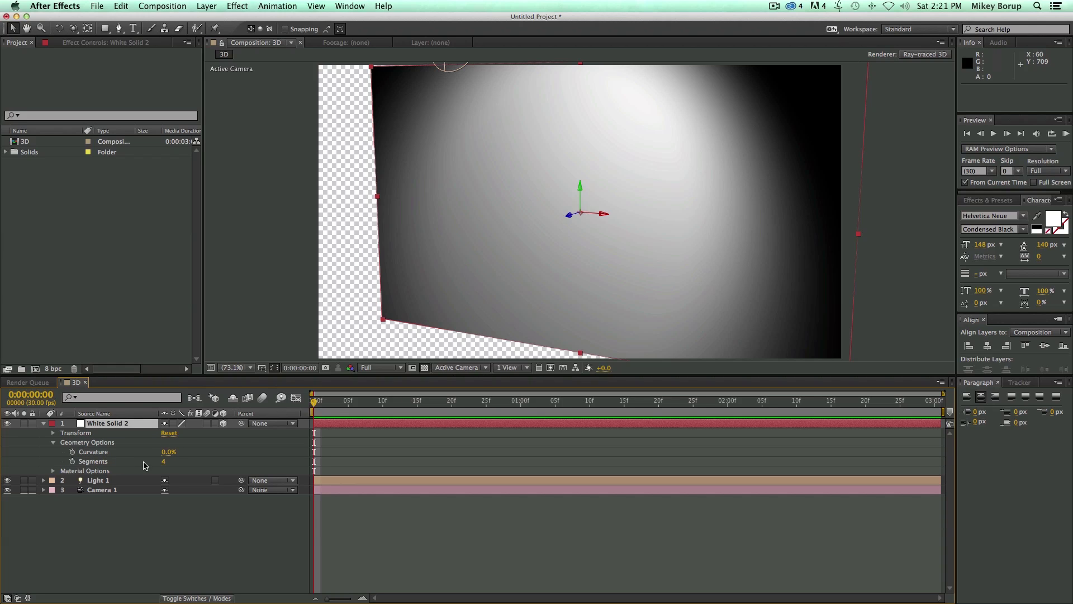
pyautogui.moveTo(168, 454); pyautogui.dragTo(246, 454)
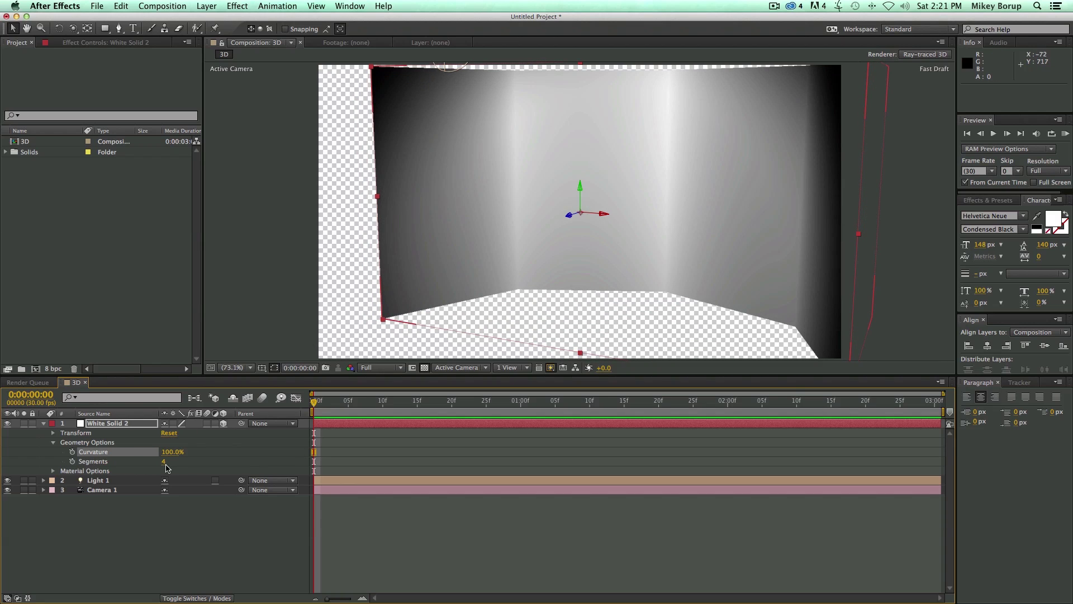
pyautogui.moveTo(165, 465)
pyautogui.mouseDown()
pyautogui.moveTo(178, 466)
pyautogui.moveTo(161, 466)
pyautogui.mouseUp()
# Orbit the camera to look down on the curved solid and set its Curvature to 82%.
pyautogui.press('c')
pyautogui.moveTo(601, 230)
pyautogui.mouseDown()
pyautogui.moveTo(505, 249)
pyautogui.moveTo(523, 294)
pyautogui.moveTo(696, 231)
pyautogui.moveTo(610, 235)
pyautogui.mouseUp()
pyautogui.moveTo(621, 193); pyautogui.dragTo(625, 235)
pyautogui.press('c')
pyautogui.press('c')
pyautogui.moveTo(636, 173); pyautogui.dragTo(615, 254)
pyautogui.moveTo(183, 447)
pyautogui.mouseDown()
pyautogui.moveTo(162, 452)
pyautogui.moveTo(210, 452)
pyautogui.moveTo(161, 451)
pyautogui.moveTo(182, 447)
pyautogui.mouseUp()
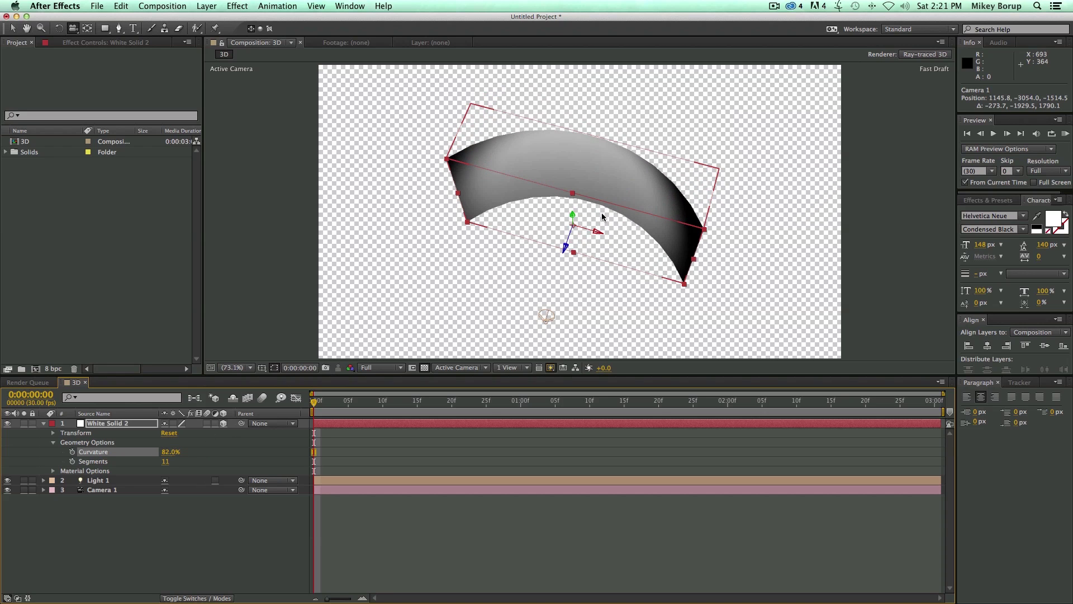
pyautogui.moveTo(591, 244); pyautogui.dragTo(567, 203)
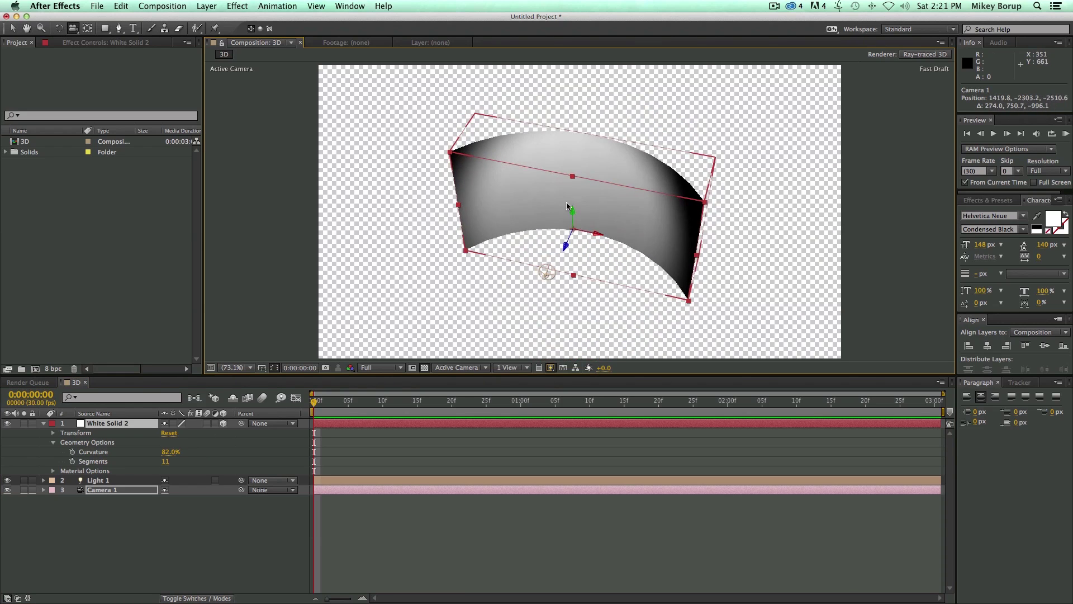
# Change the composition's renderer to Classic 3D.
pyautogui.click(162, 5)
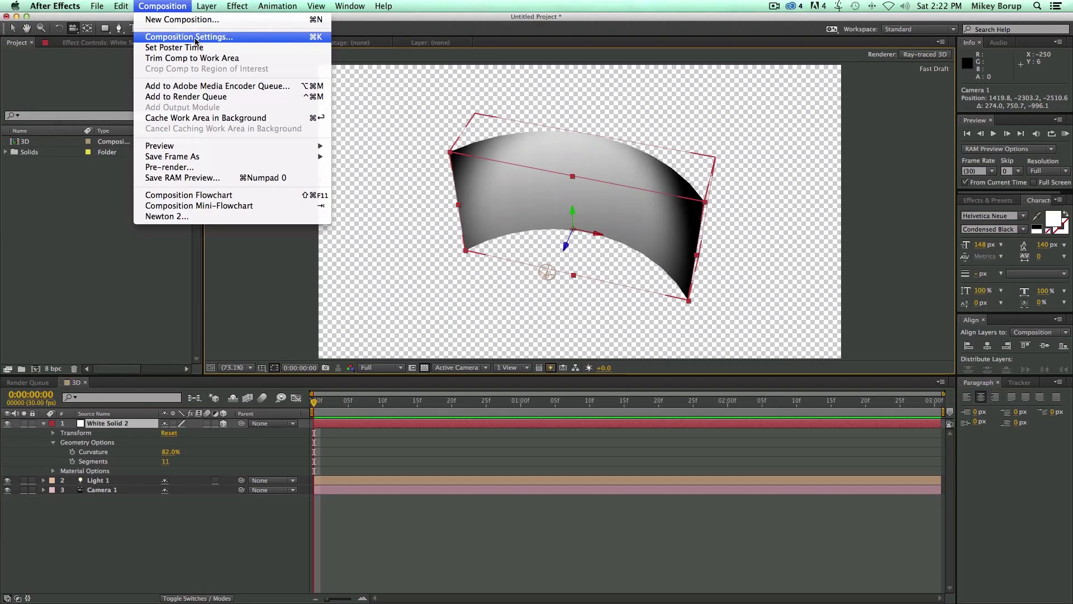
pyautogui.click(184, 37)
pyautogui.click(286, 132)
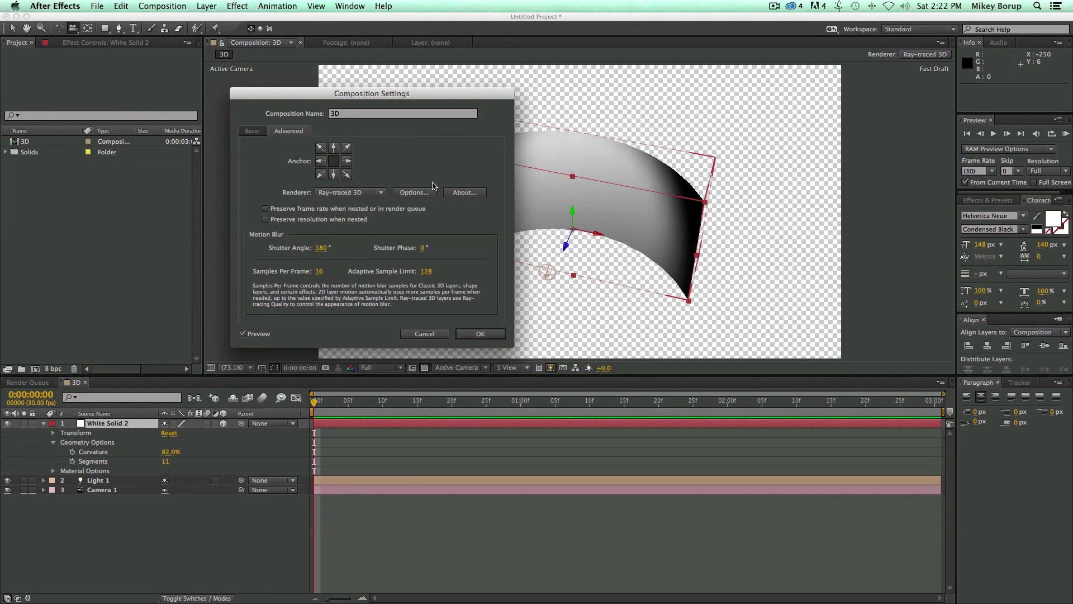
pyautogui.click(369, 194)
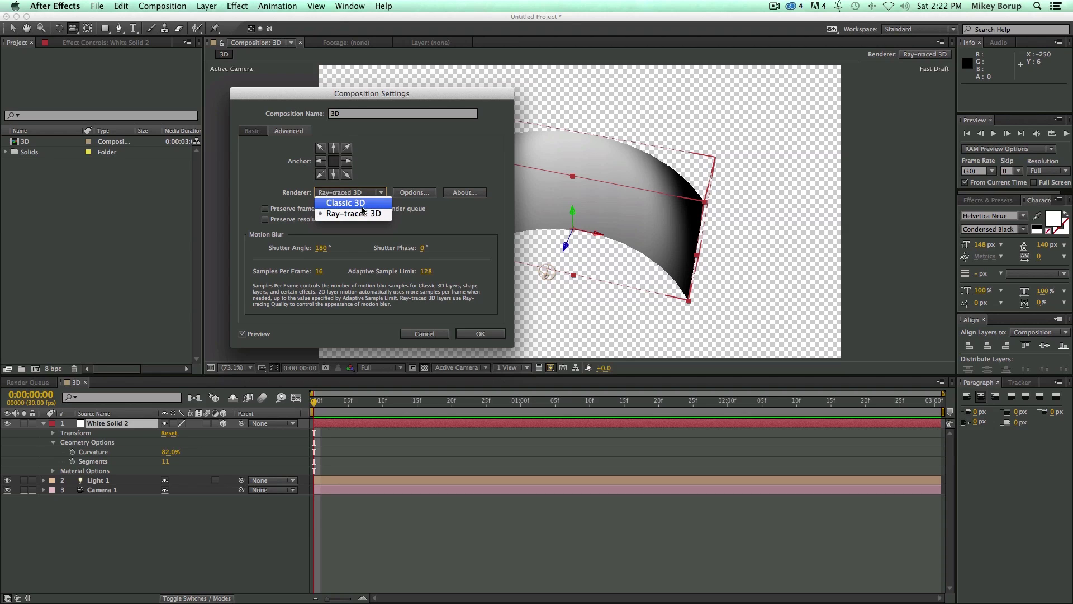
pyautogui.click(346, 203)
pyautogui.click(475, 329)
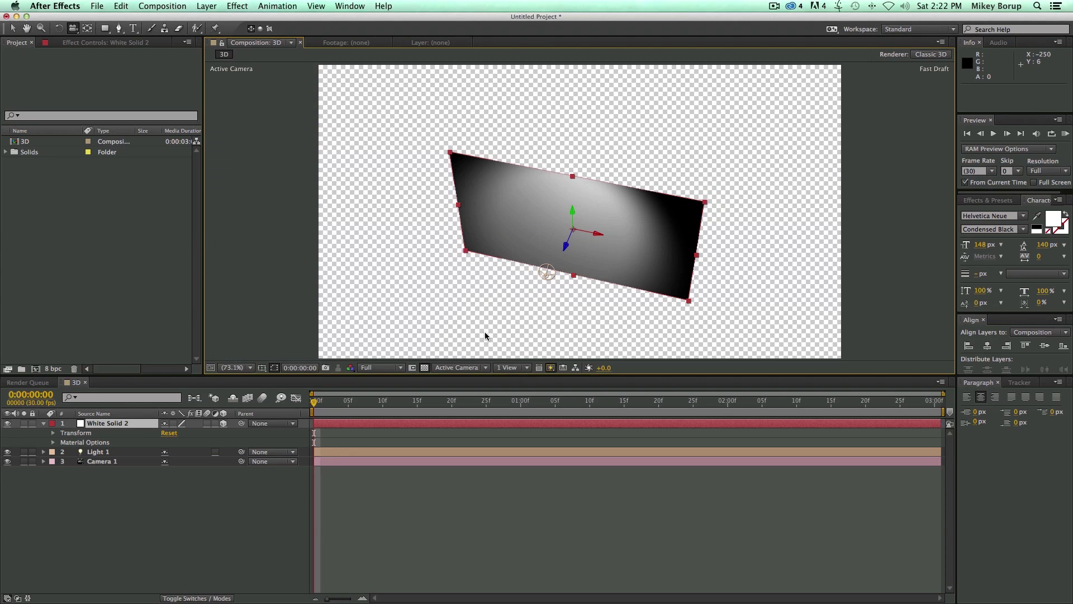
# Delete the white solid, light and camera layers so the composition is empty.
pyautogui.click(95, 494)
pyautogui.click(127, 425)
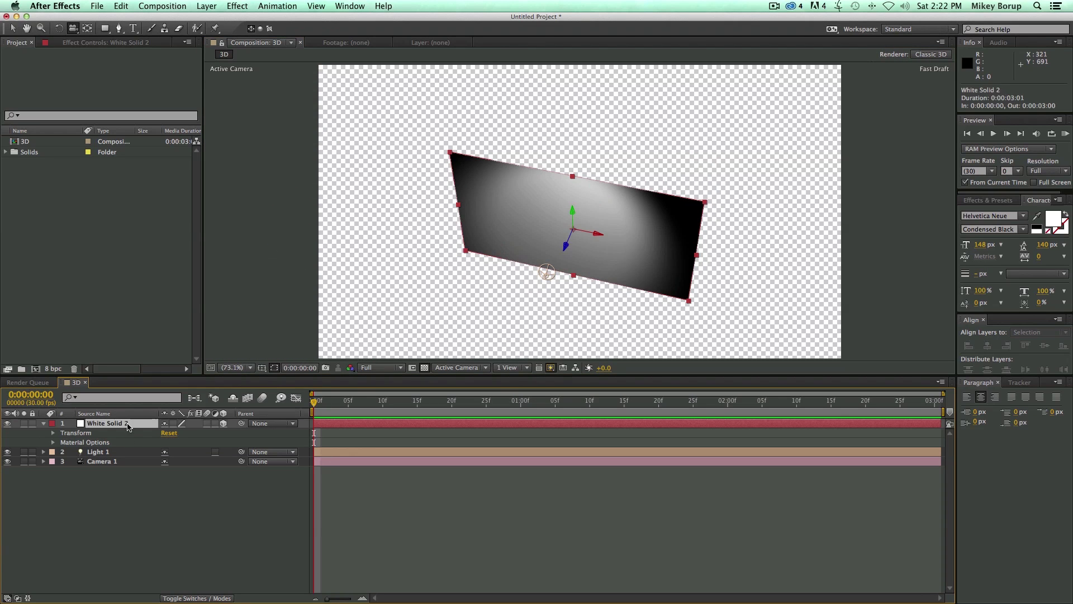
pyautogui.keyDown('shift'); pyautogui.click(125, 462); pyautogui.keyUp('shift')
pyautogui.press('Delete')
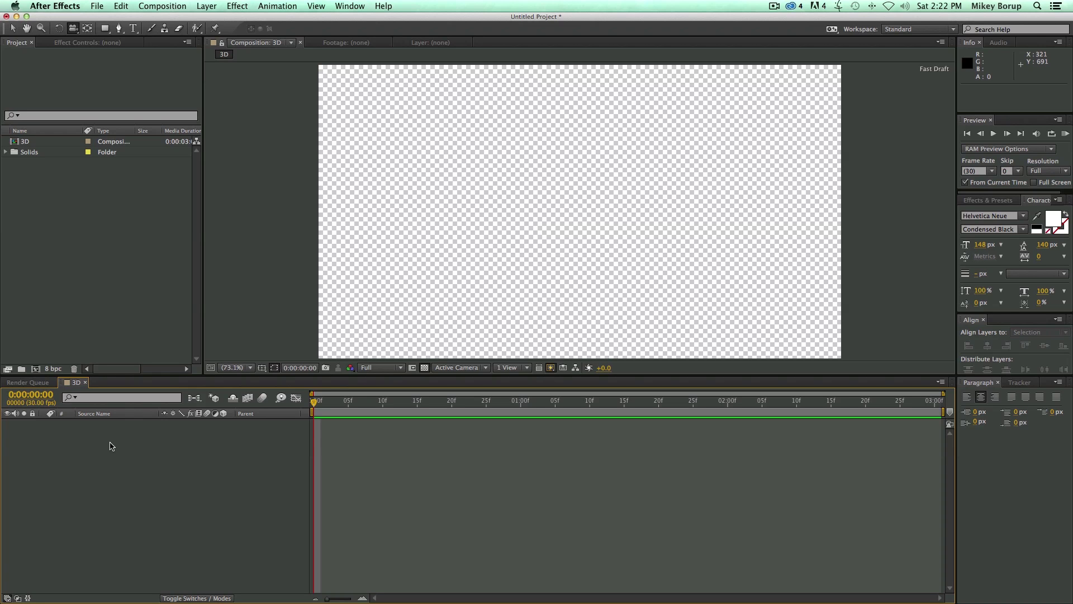
# Add a new white 1280 × 720 px solid and enlarge the composition viewer, leaving the solid selected.
pyautogui.click(207, 6)
pyautogui.moveTo(213, 25)
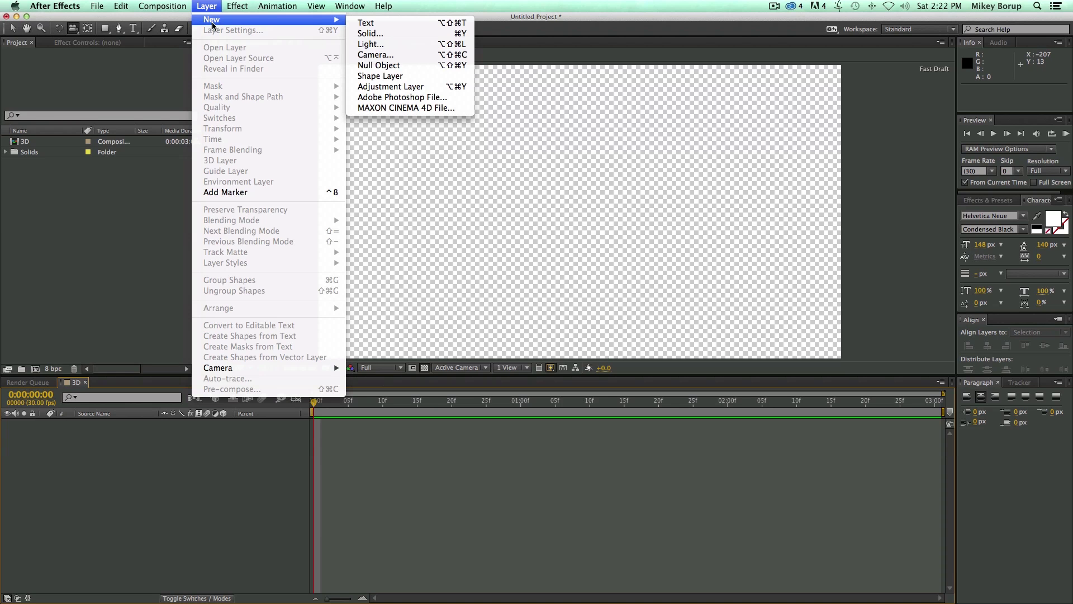
pyautogui.click(368, 33)
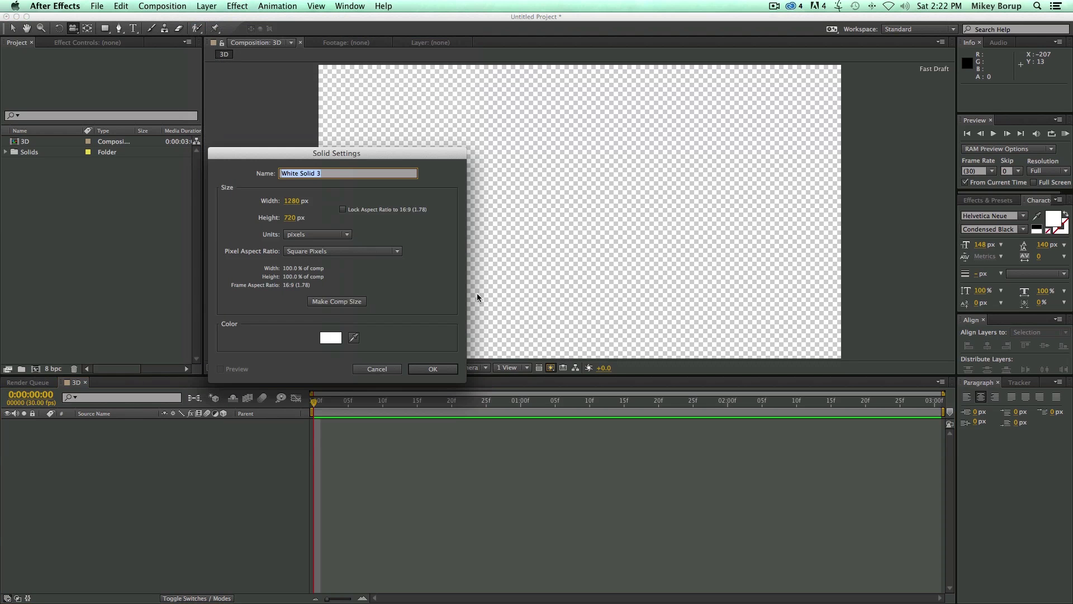
pyautogui.click(432, 369)
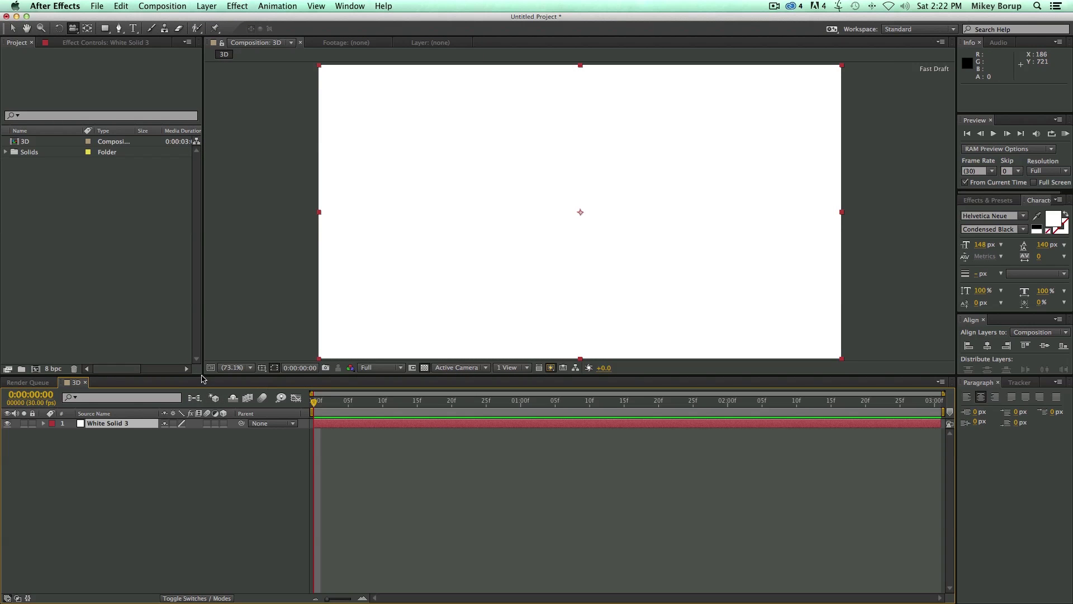
pyautogui.moveTo(203, 377); pyautogui.dragTo(212, 432)
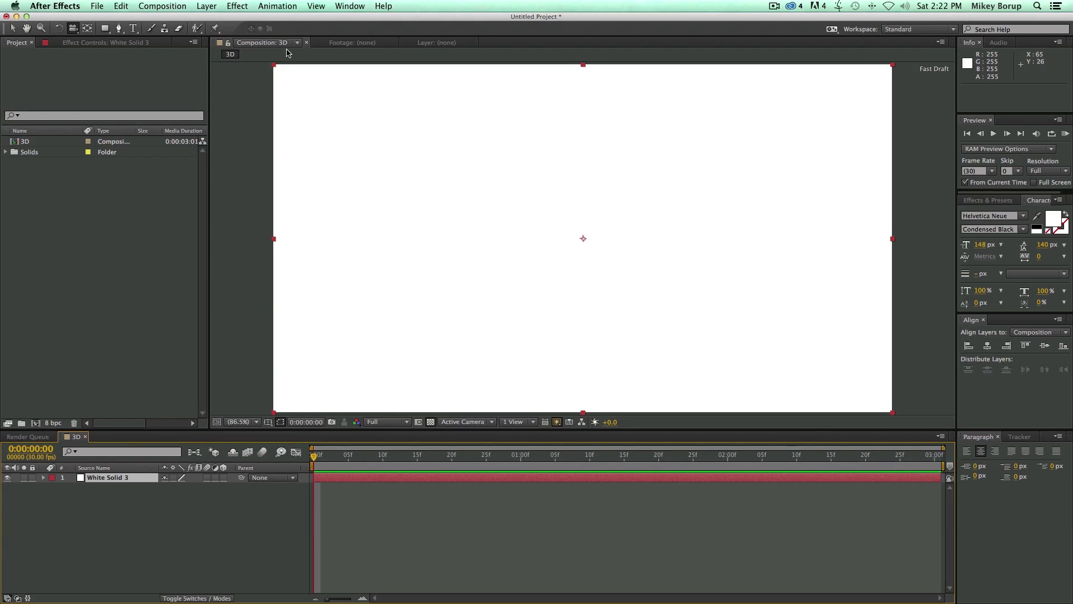
pyautogui.click(371, 523)
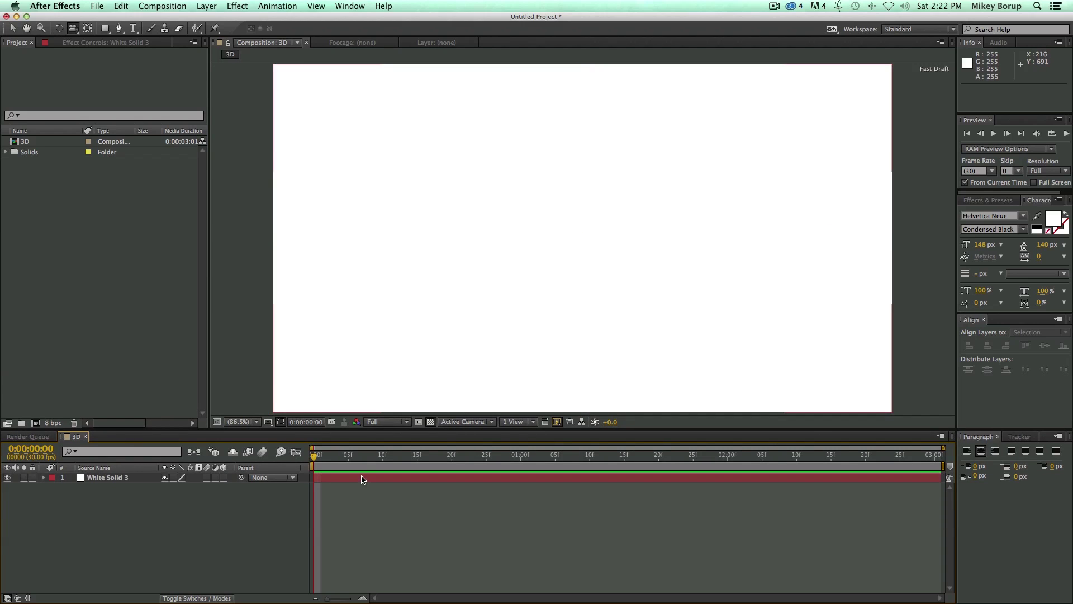
pyautogui.click(363, 479)
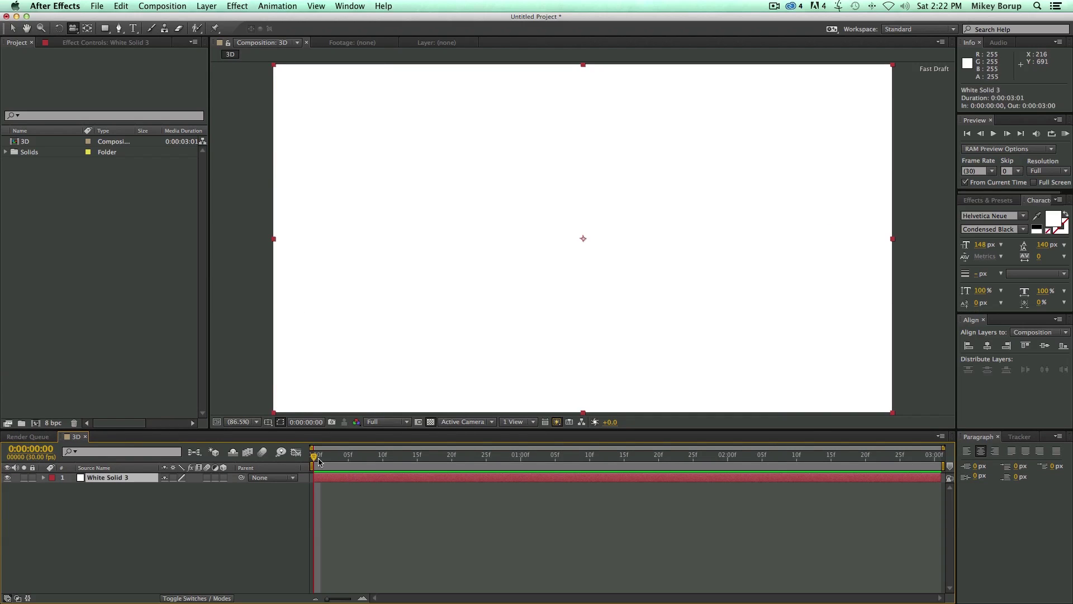
# Apply the Video Copilot Element effect to the white solid.
pyautogui.click(238, 7)
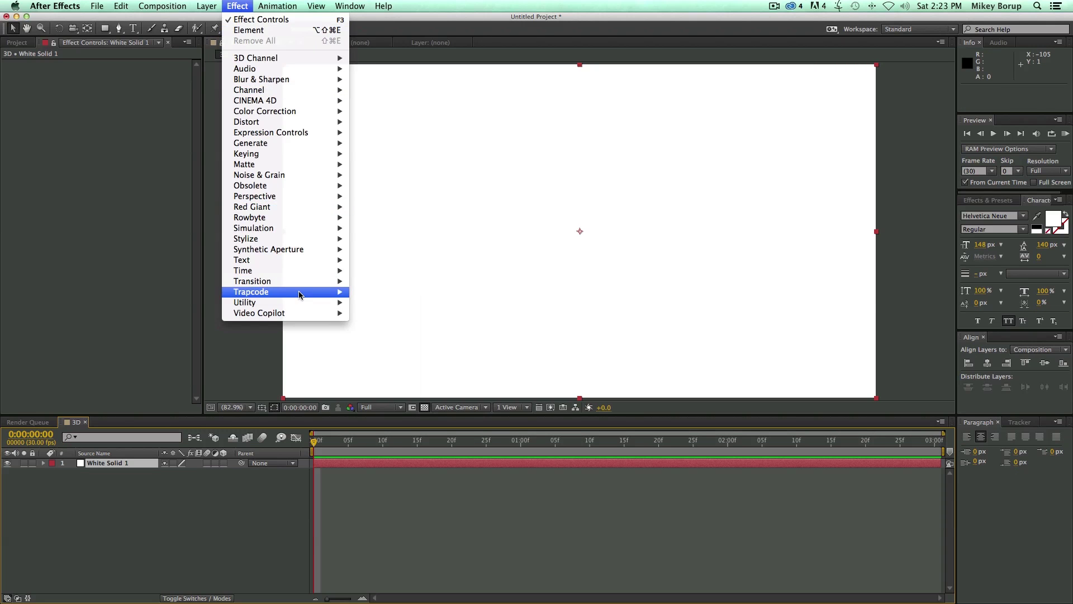
pyautogui.moveTo(282, 316)
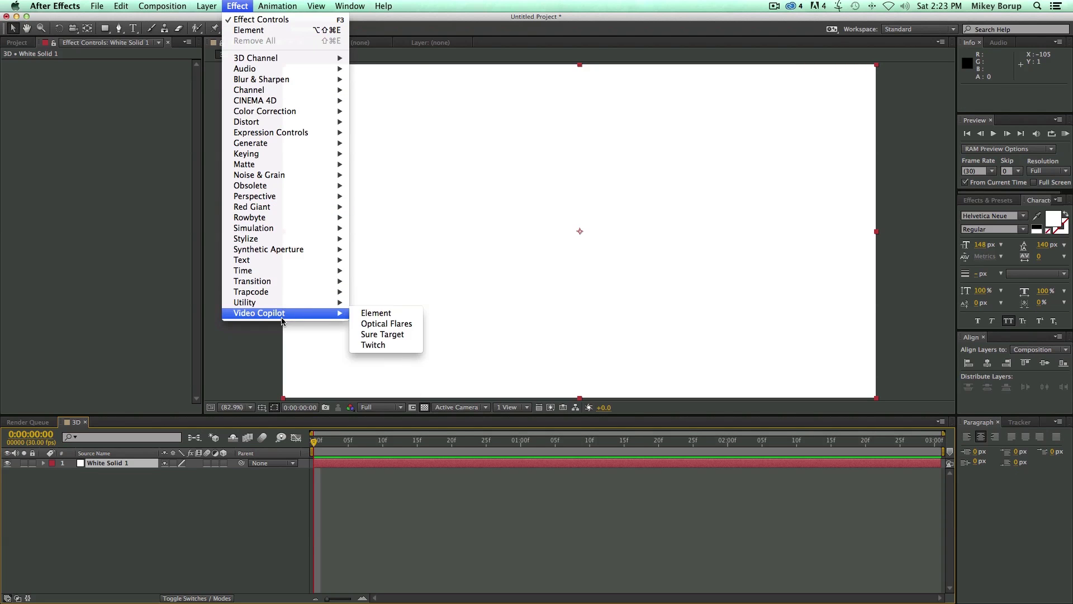
pyautogui.click(392, 316)
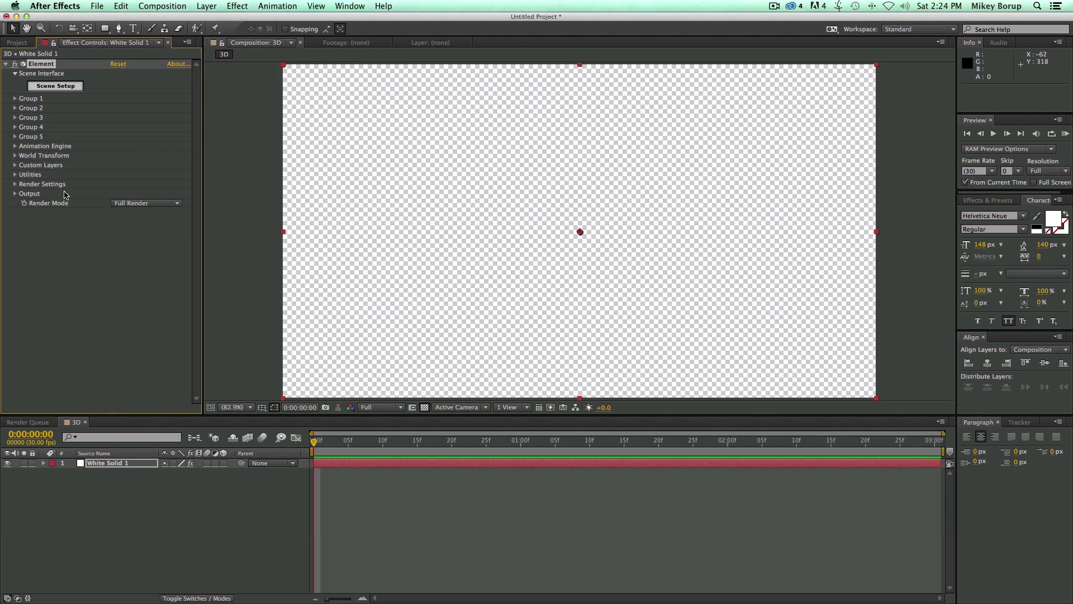
# In Element's Scene Setup, add the donut model from the Primitives and accept the scene.
pyautogui.click(54, 86)
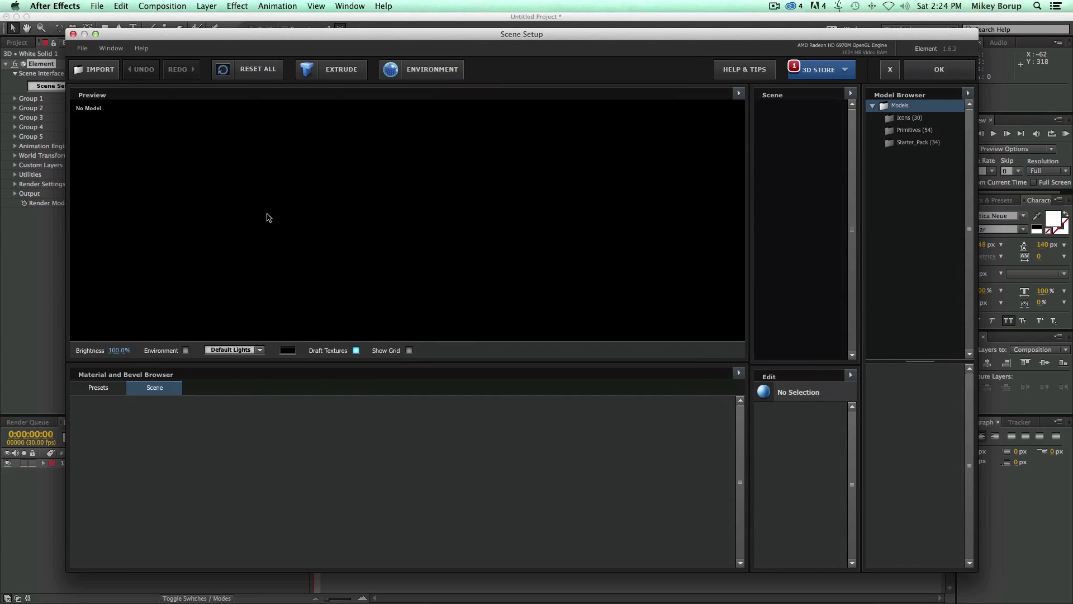
pyautogui.click(912, 131)
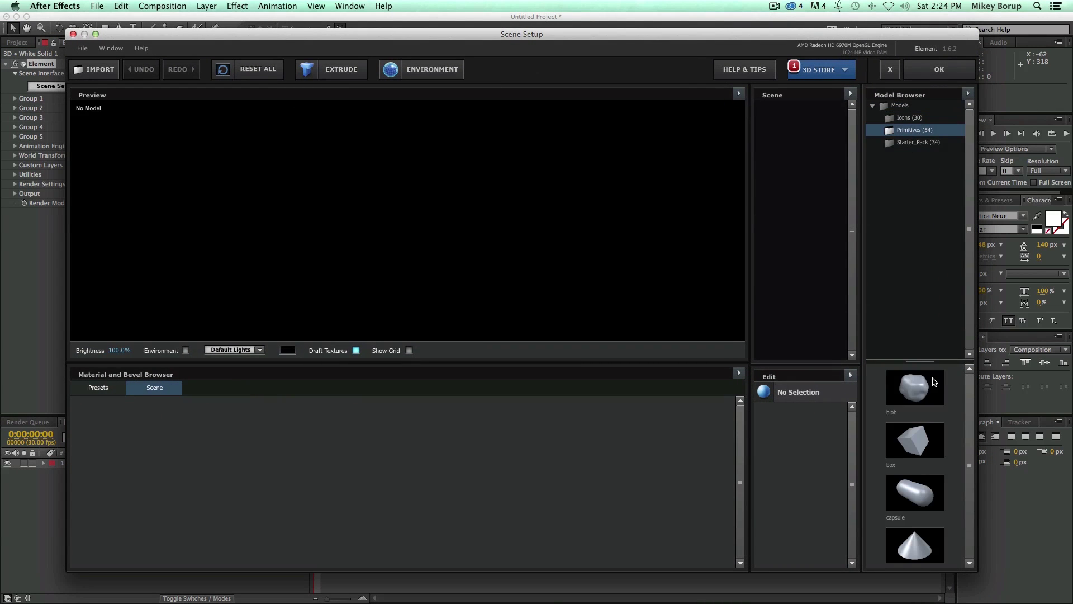
pyautogui.moveTo(970, 390); pyautogui.dragTo(971, 428)
pyautogui.click(925, 507)
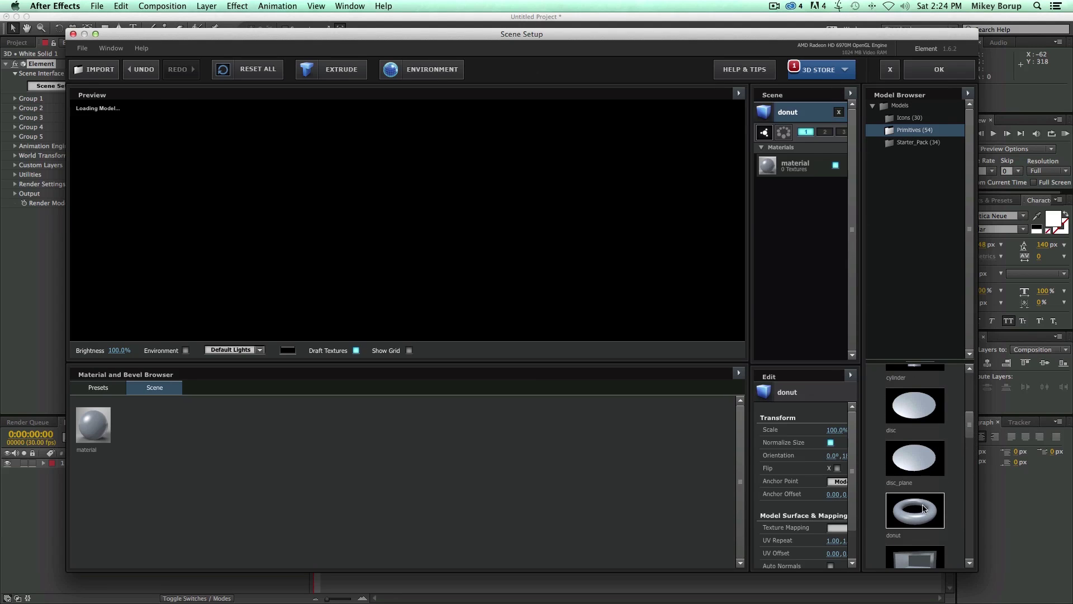
pyautogui.click(939, 69)
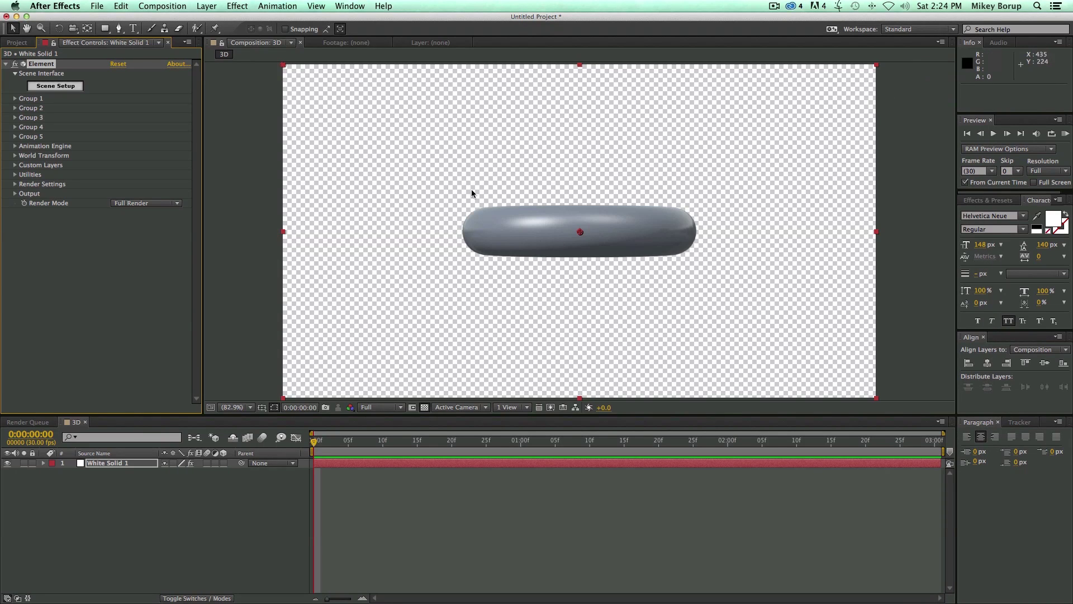
# Add a new camera layer with the offered settings above the Element solid.
pyautogui.click(207, 6)
pyautogui.moveTo(235, 22)
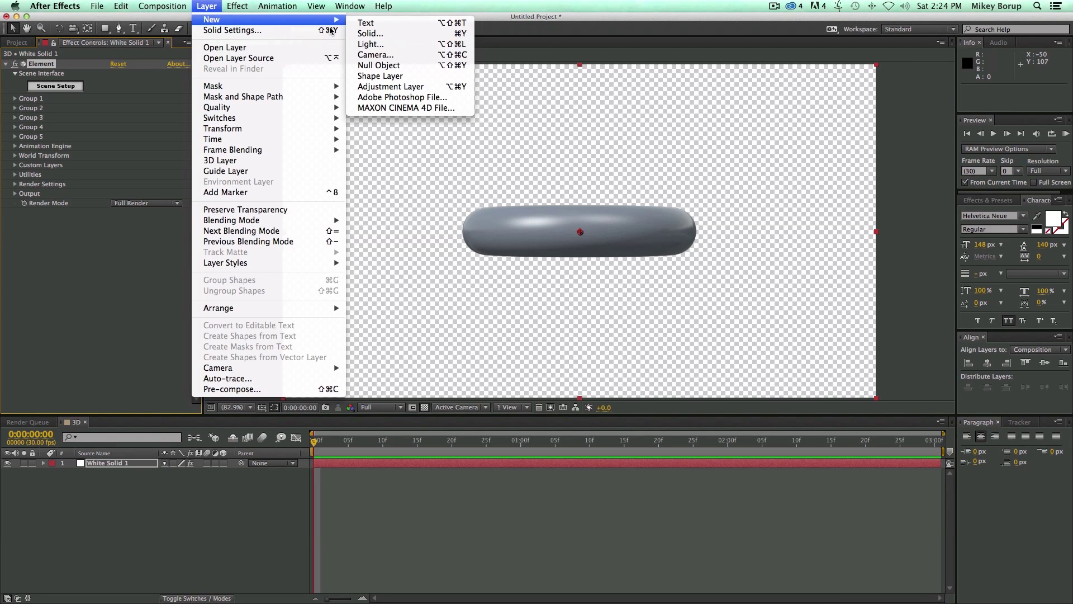
pyautogui.click(355, 56)
pyautogui.click(497, 394)
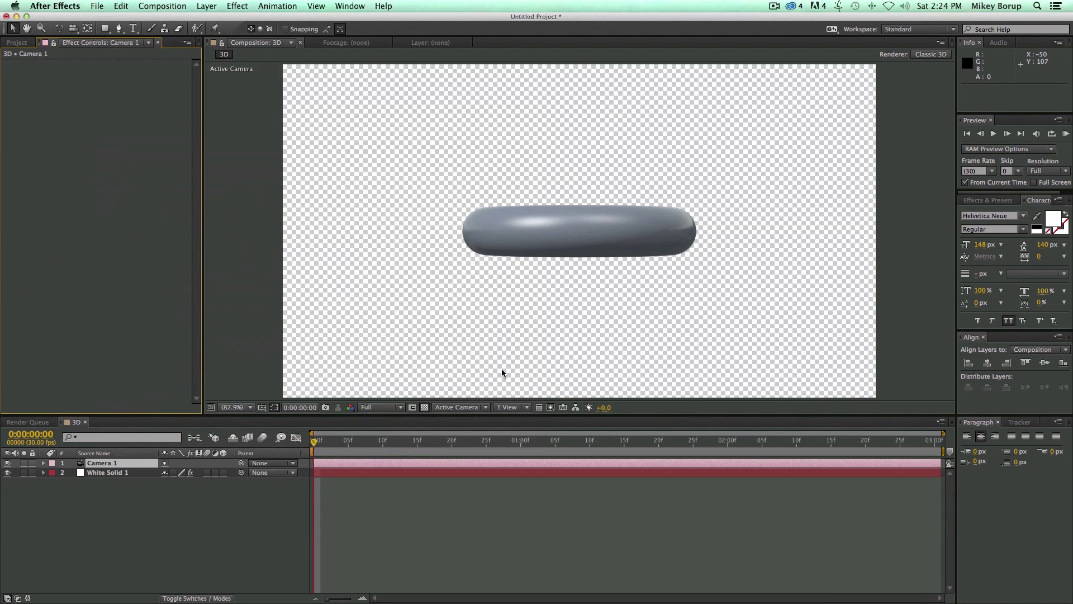
# Orbit the camera around the donut to view the ring from an angle above.
pyautogui.moveTo(551, 225); pyautogui.dragTo(388, 326)
pyautogui.moveTo(572, 232); pyautogui.dragTo(508, 306)
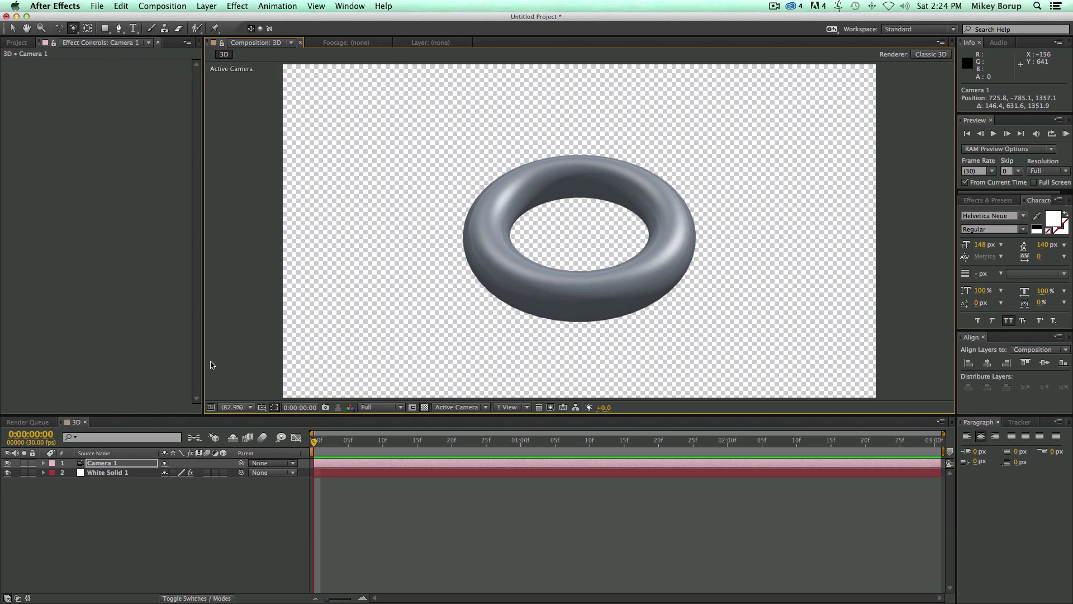
# In Element's Scene Setup, replace the donut with the water_drop primitive, accept the scene and orbit the camera around it.
pyautogui.click(342, 473)
pyautogui.click(50, 87)
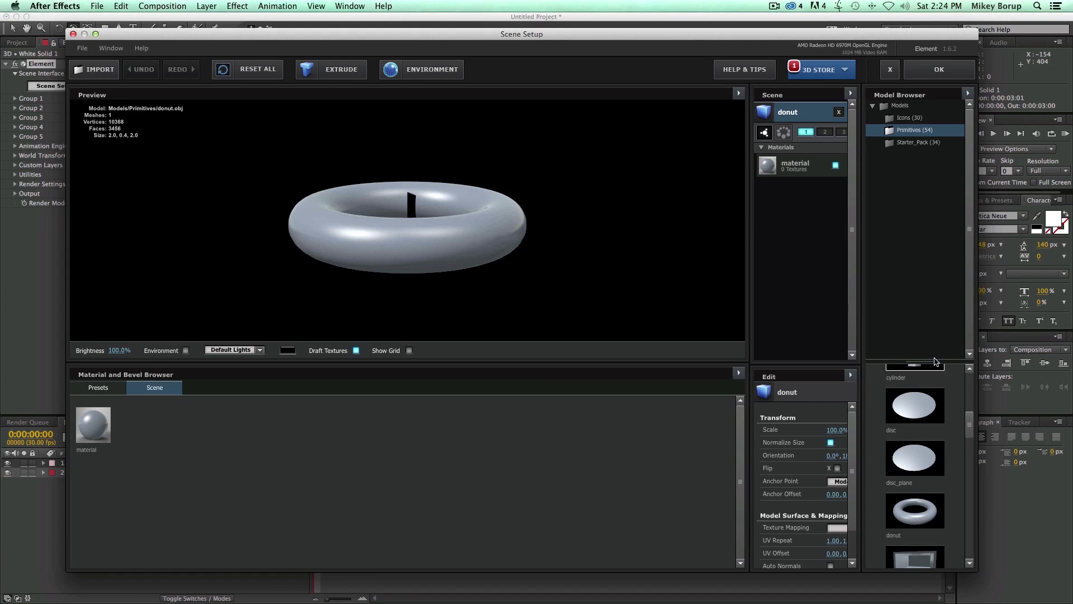
pyautogui.moveTo(972, 428); pyautogui.dragTo(956, 551)
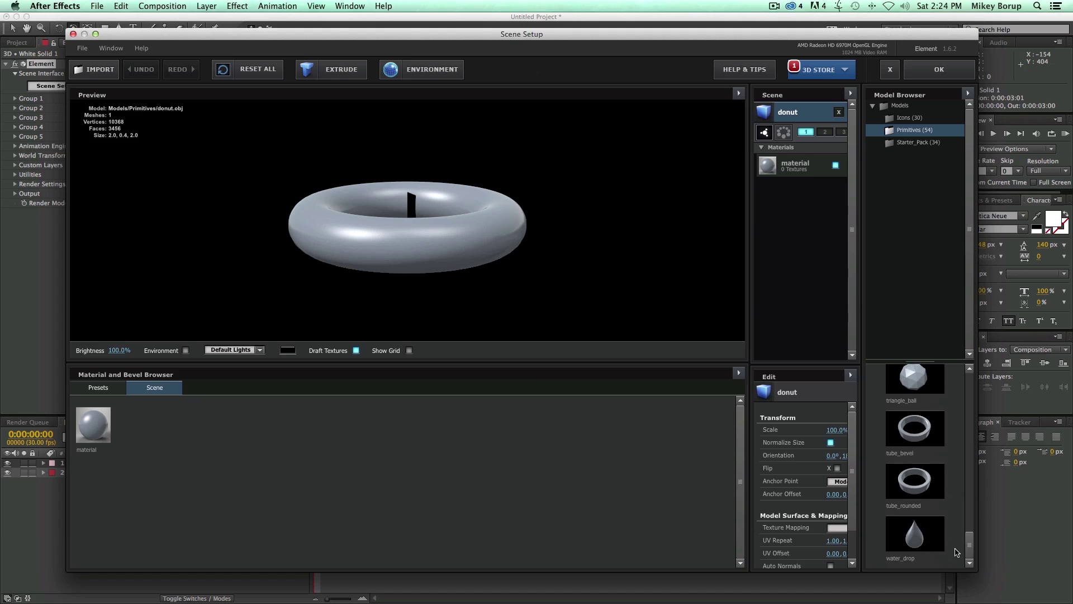
pyautogui.click(914, 534)
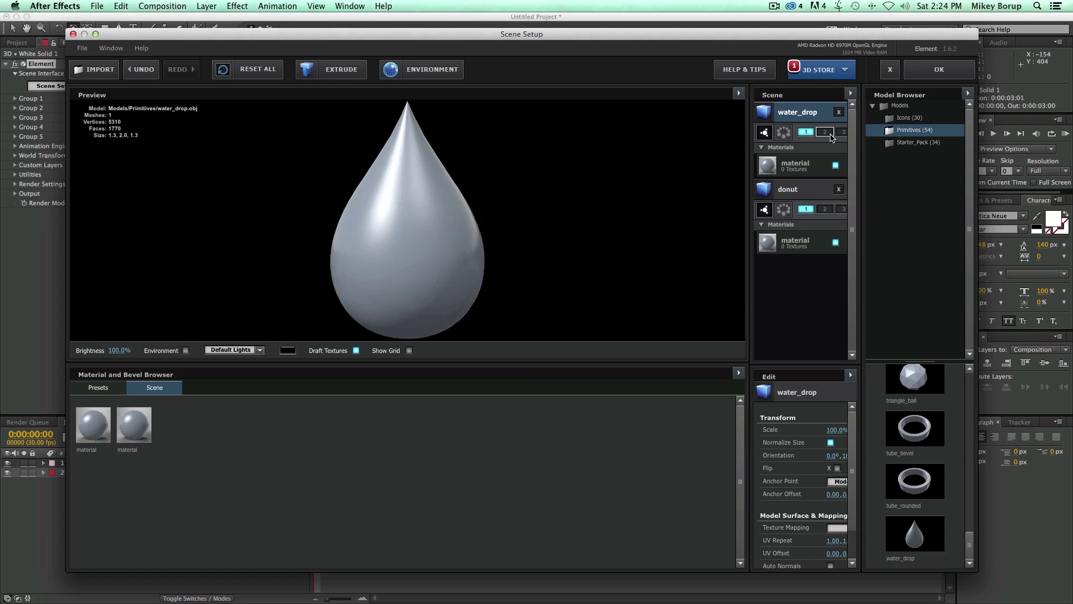
pyautogui.click(838, 192)
pyautogui.click(939, 69)
pyautogui.moveTo(609, 232); pyautogui.dragTo(607, 186)
# In Scene Setup, try the Chrome material preset on the water drop, and apply the Paint preset in its place.
pyautogui.click(57, 86)
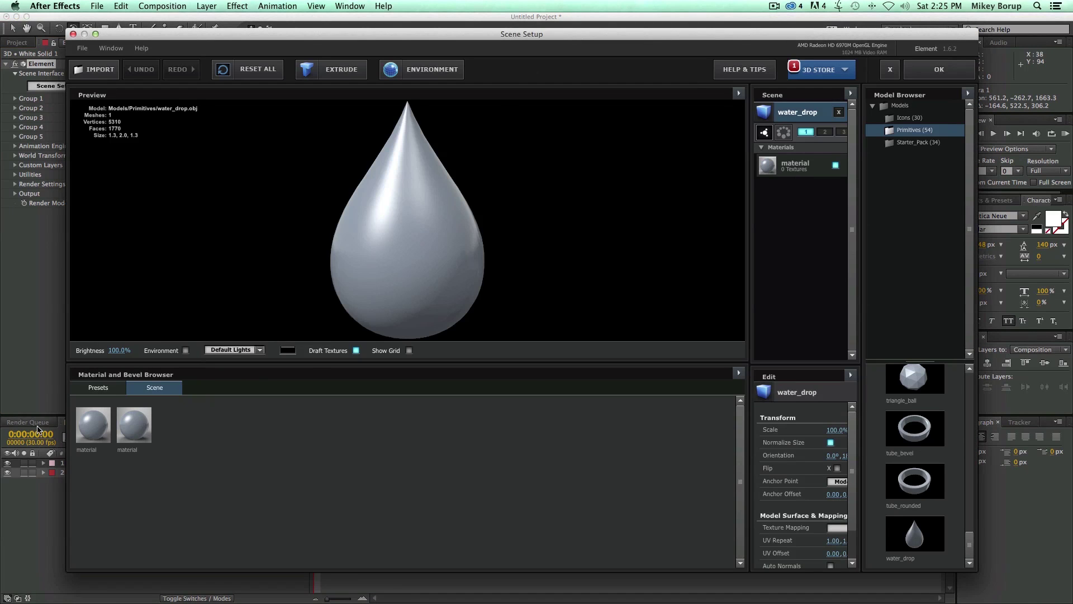
pyautogui.click(97, 389)
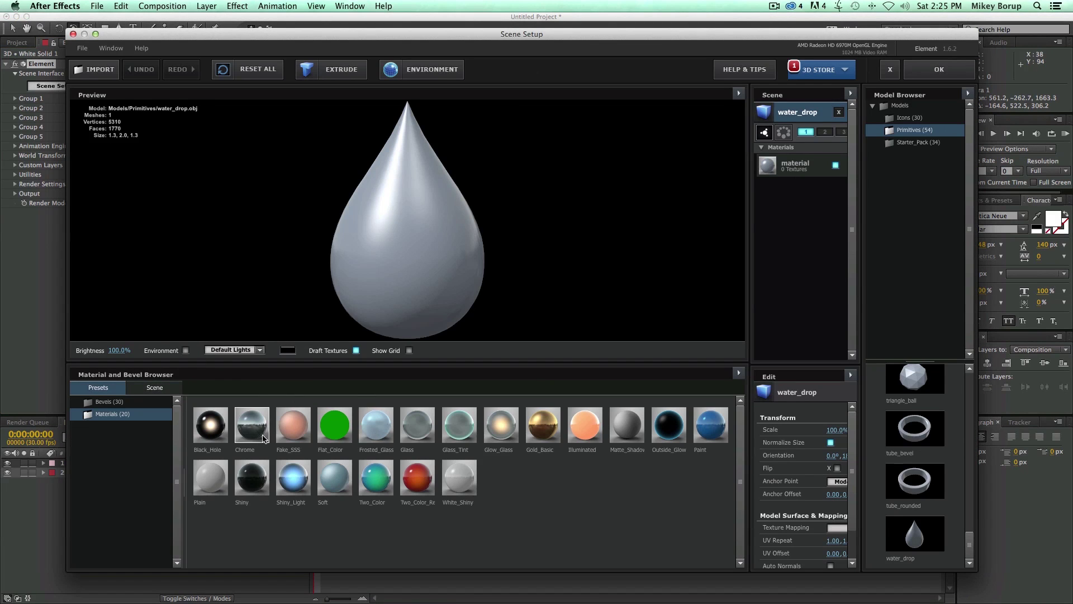
pyautogui.moveTo(253, 426); pyautogui.dragTo(401, 273)
pyautogui.moveTo(712, 433)
pyautogui.mouseDown()
pyautogui.moveTo(506, 277)
pyautogui.moveTo(416, 285)
pyautogui.mouseUp()
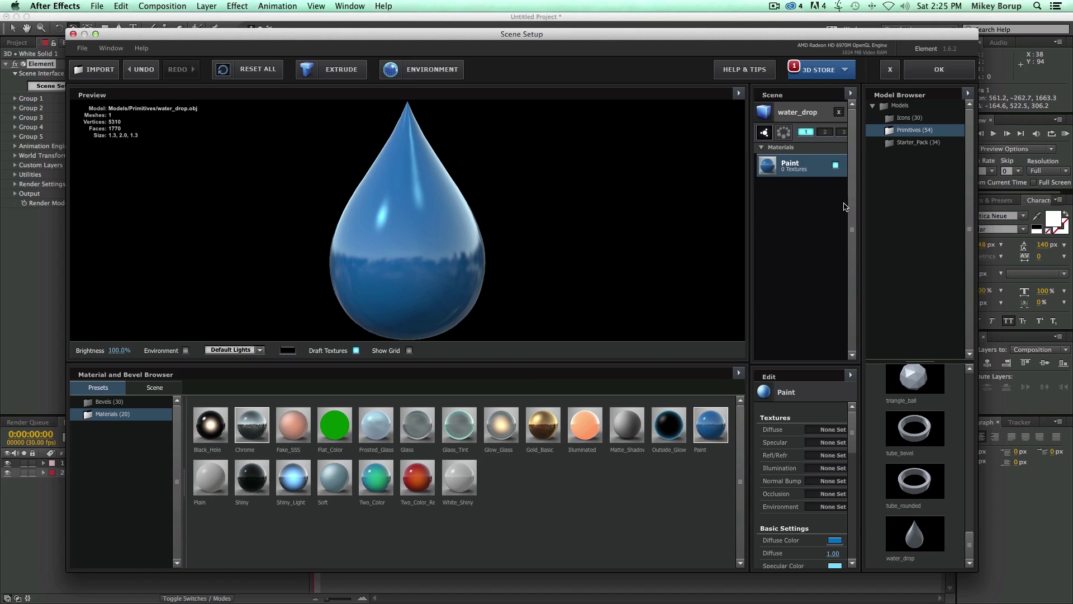
# Replace the water drop with the alarm_clock model from Starter_Pack, accept the scene and orbit the camera around the clock.
pyautogui.click(920, 143)
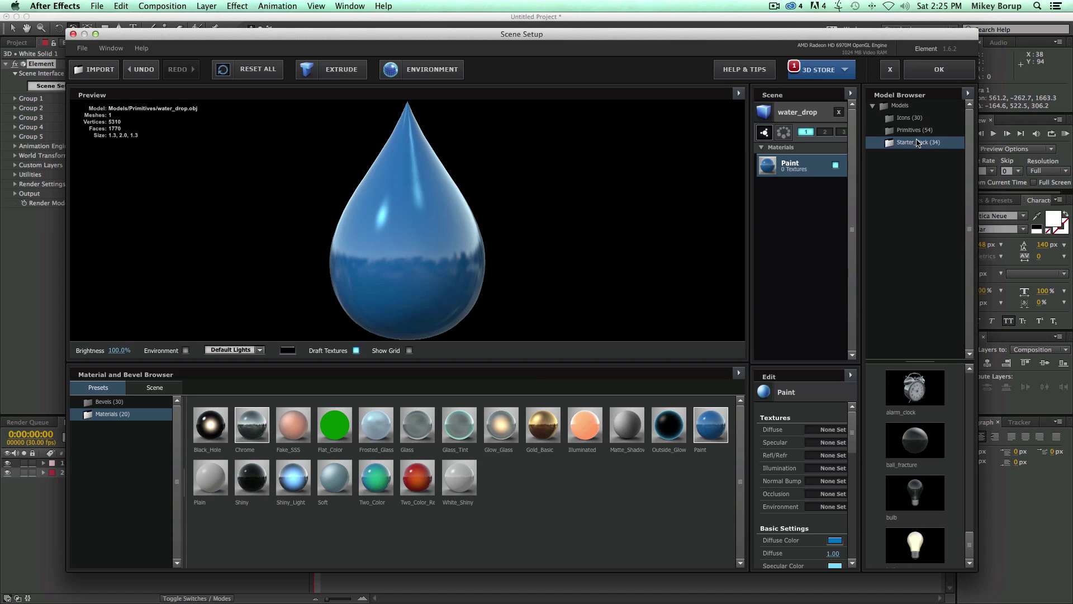
pyautogui.click(914, 388)
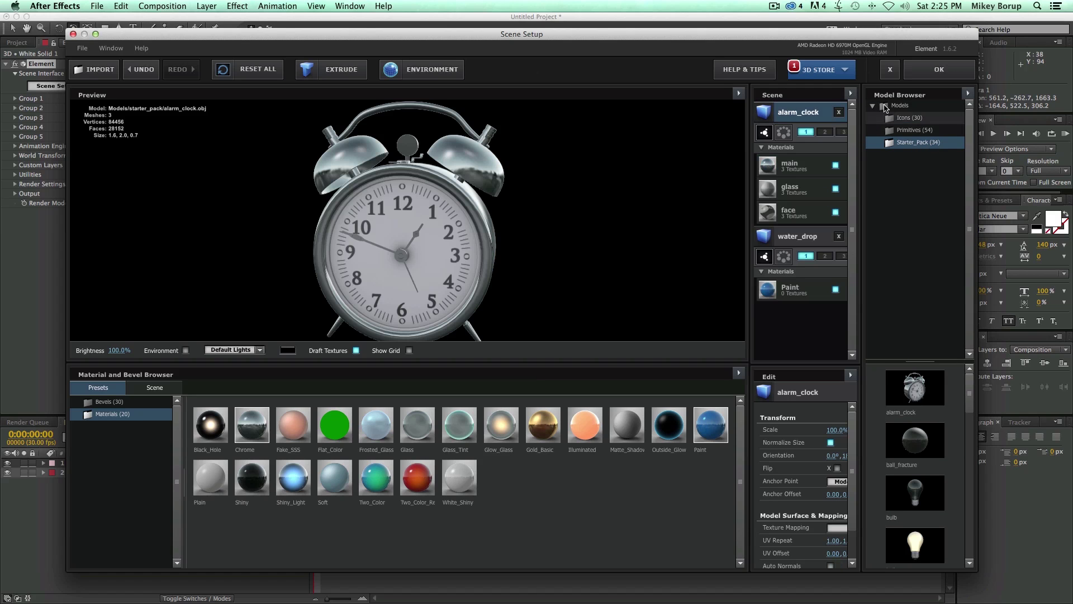
pyautogui.click(939, 69)
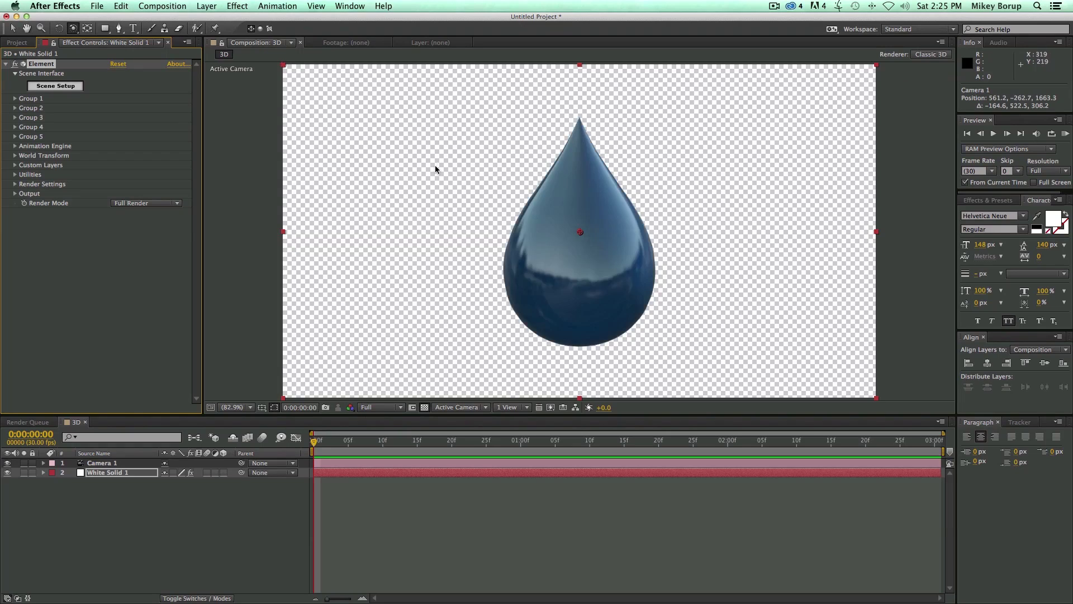
pyautogui.moveTo(616, 229); pyautogui.dragTo(595, 244)
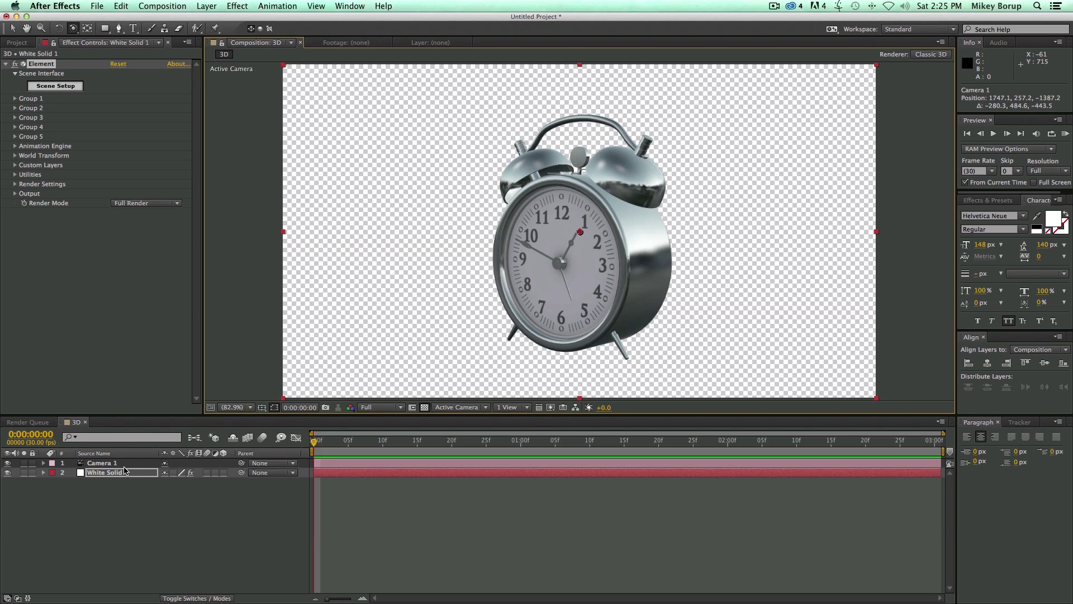
# Add a text layer reading "text" in the empty area beside the alarm clock.
pyautogui.click(134, 28)
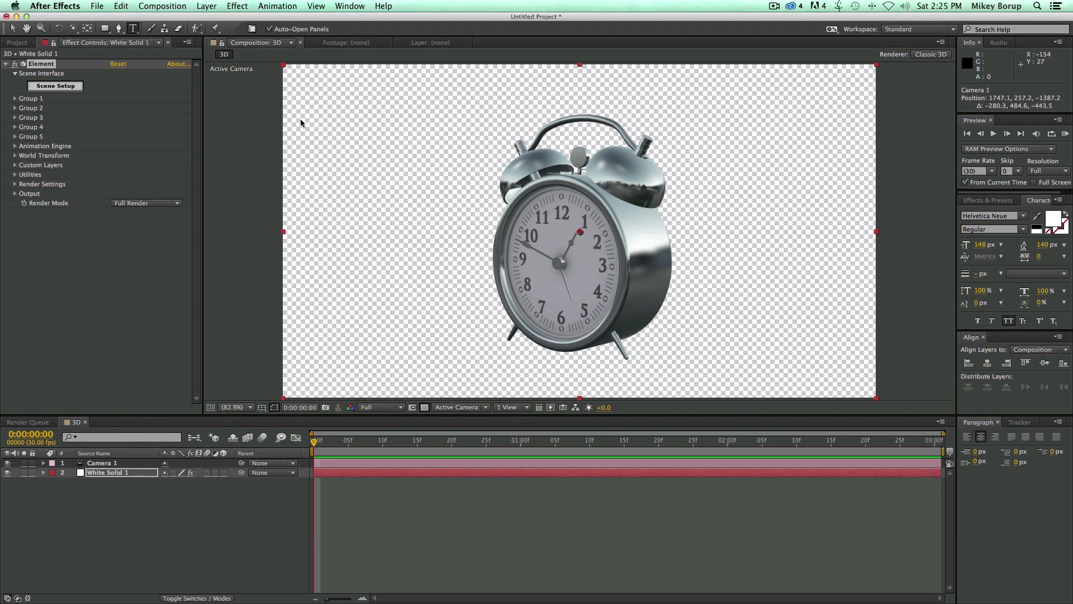
pyautogui.click(402, 153)
pyautogui.write('text')
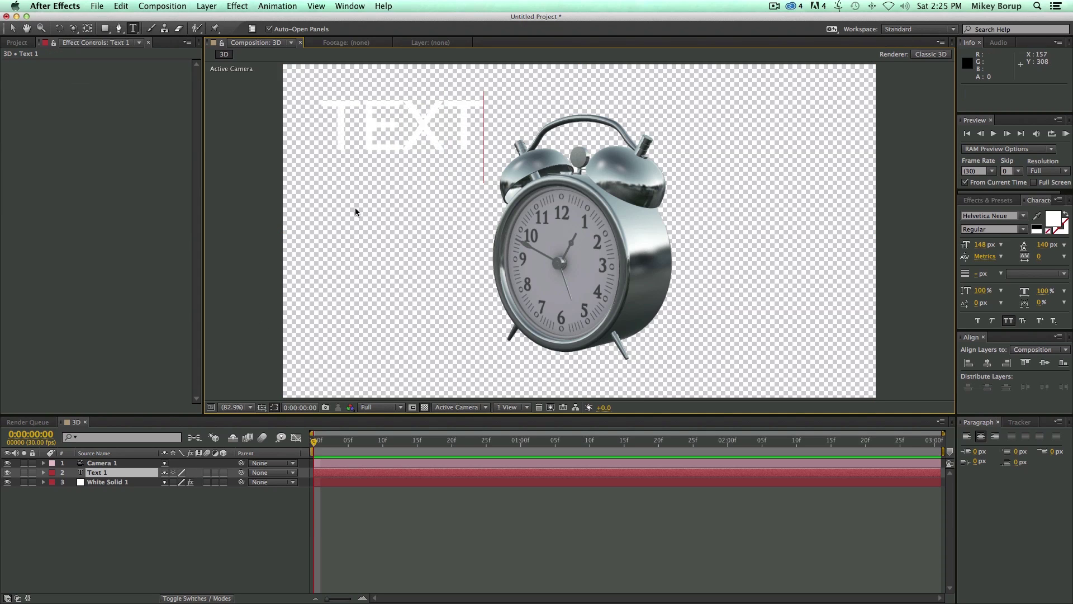
# In the white solid's Element effect, assign the text layer to Path Layer 1 under Custom Text and Masks.
pyautogui.click(114, 484)
pyautogui.click(114, 484)
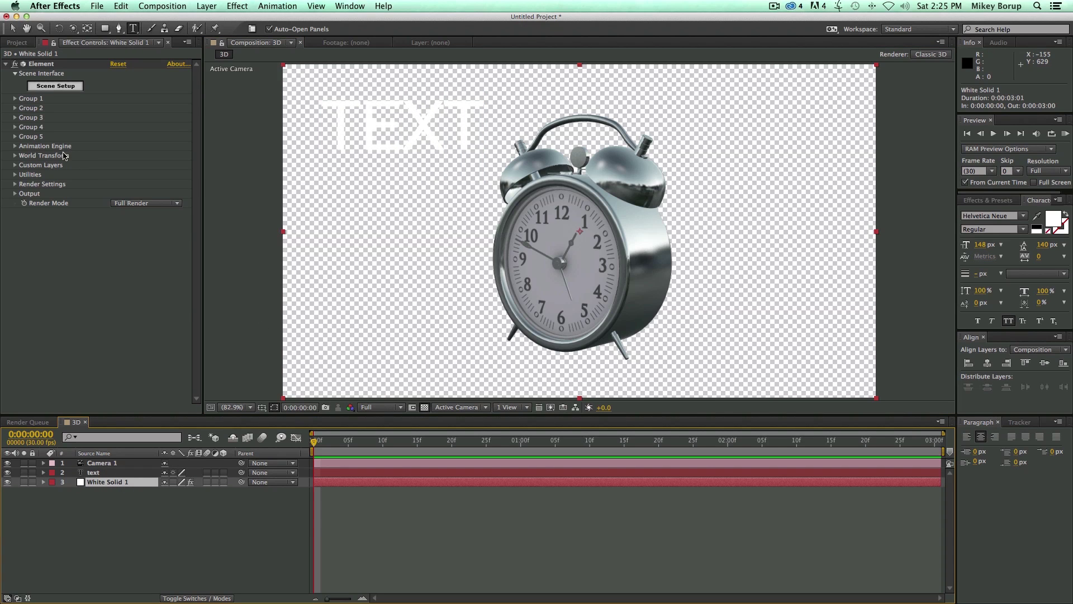
pyautogui.click(14, 165)
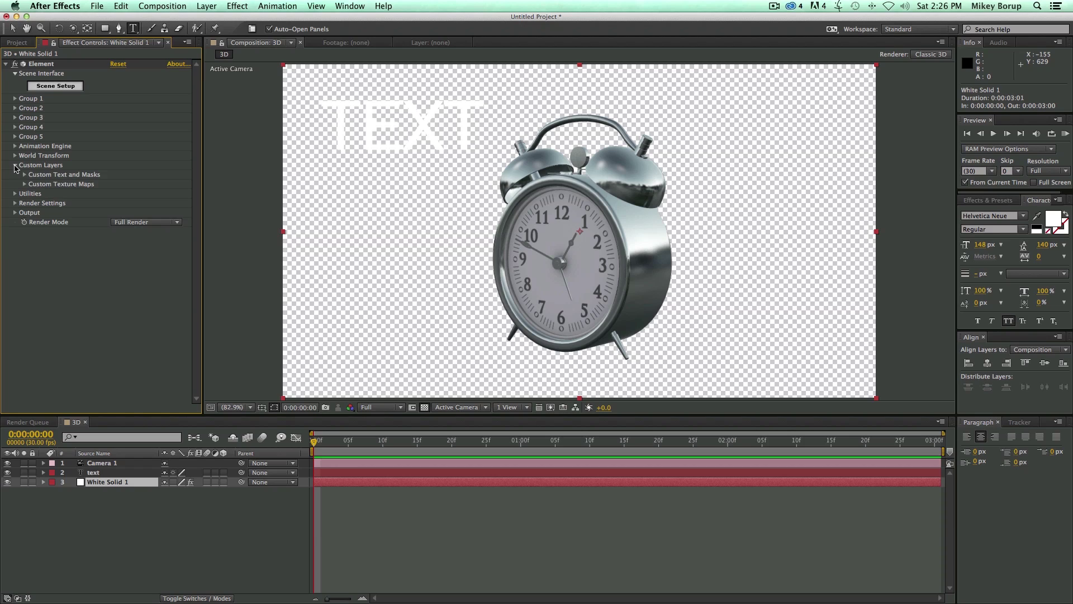
pyautogui.click(25, 177)
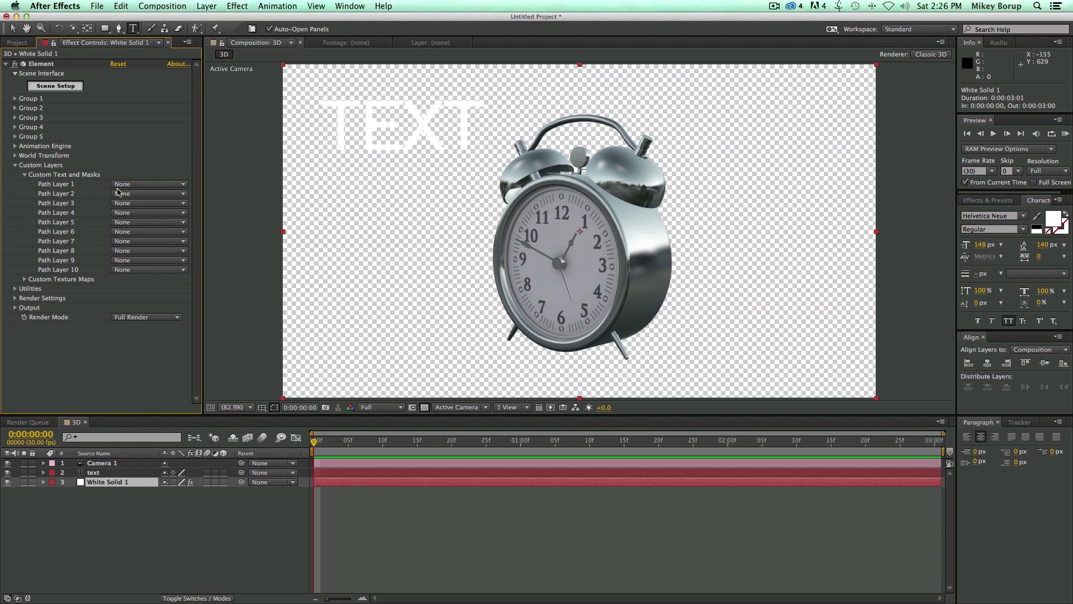
pyautogui.click(129, 193)
pyautogui.click(127, 196)
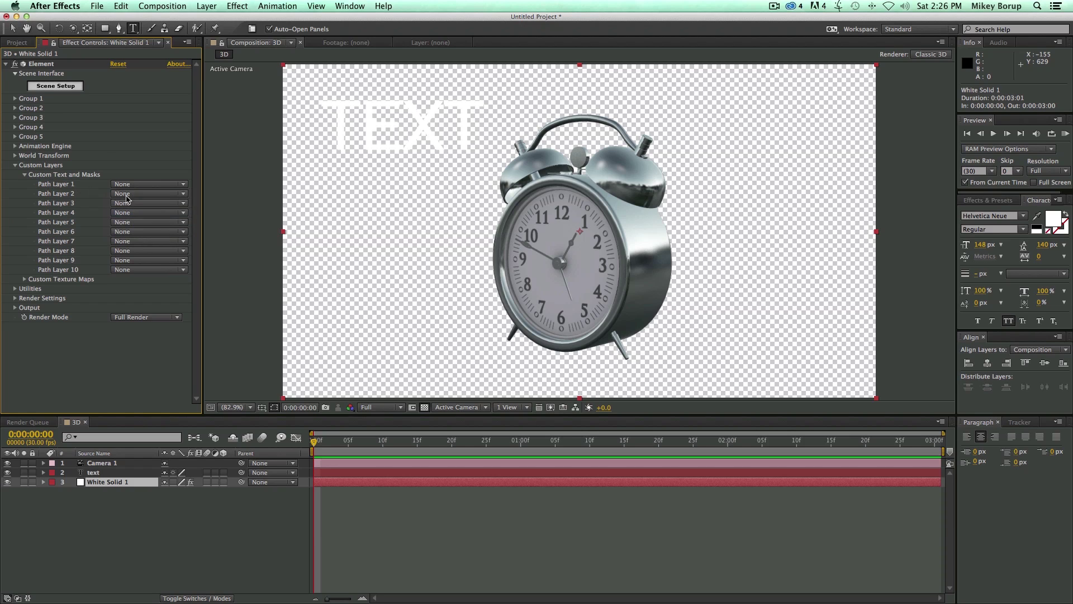
# In Scene Setup, extrude the custom text into a 3D model, remove the alarm clock and accept the scene.
pyautogui.click(61, 86)
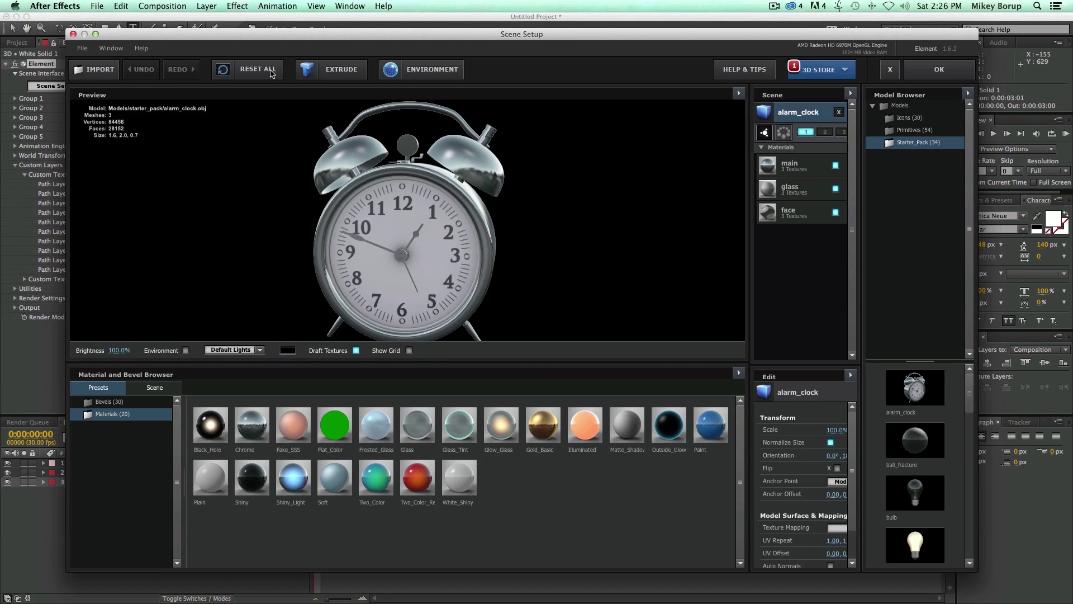
pyautogui.click(355, 77)
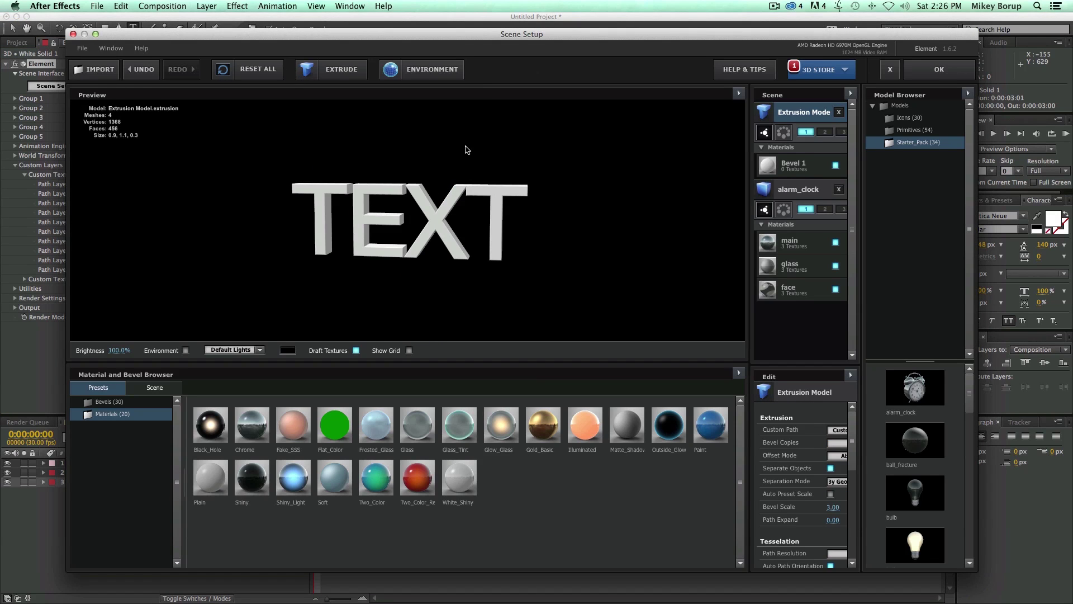
pyautogui.moveTo(474, 223); pyautogui.dragTo(538, 232)
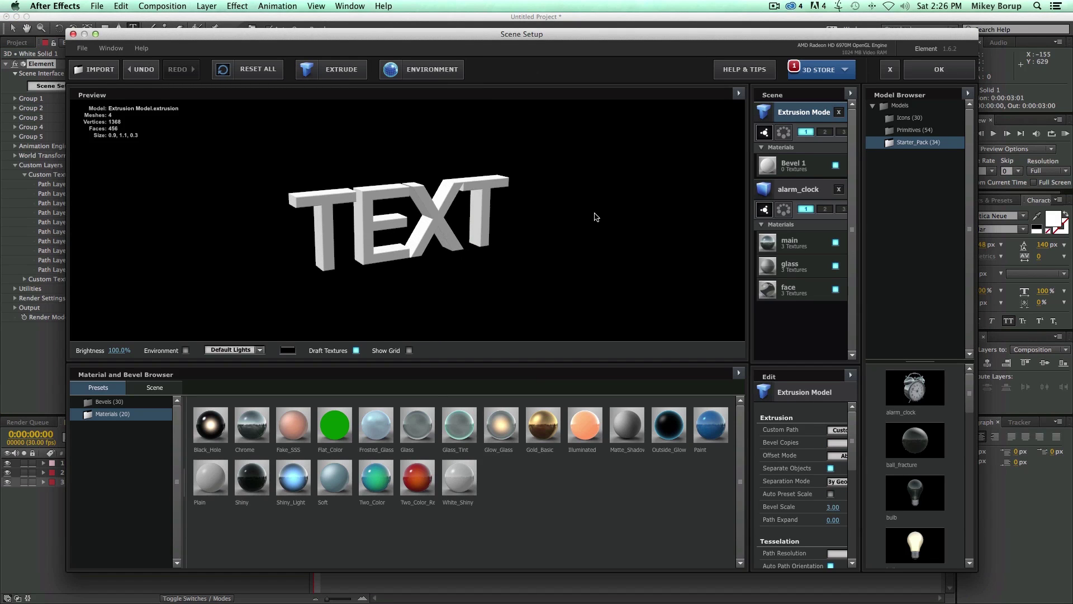
pyautogui.click(840, 190)
pyautogui.click(939, 69)
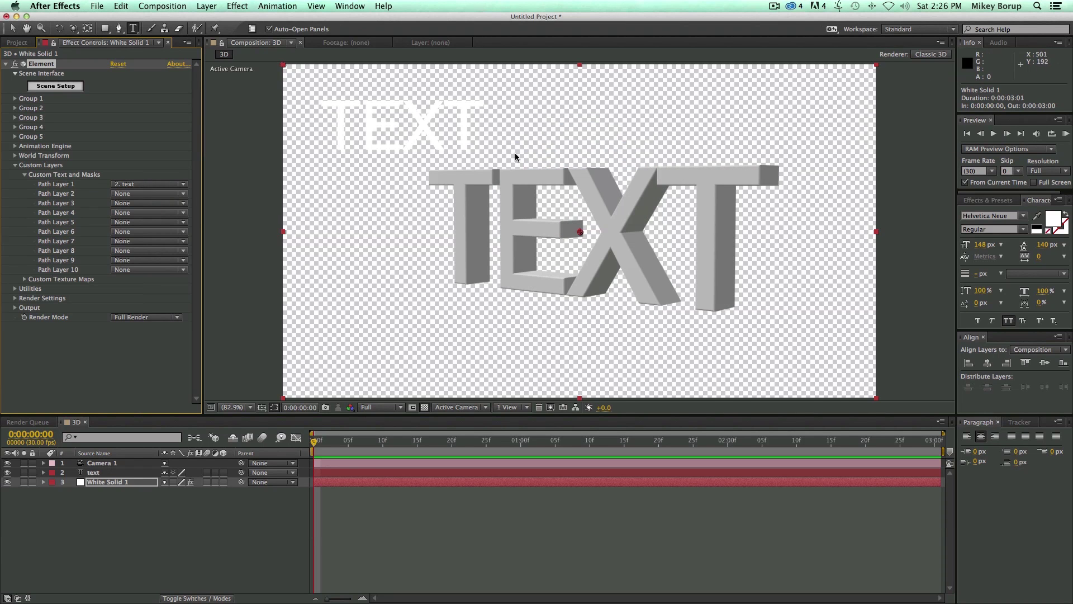
# Hide the original text layer and orbit the camera around the extruded Element text.
pyautogui.click(7, 472)
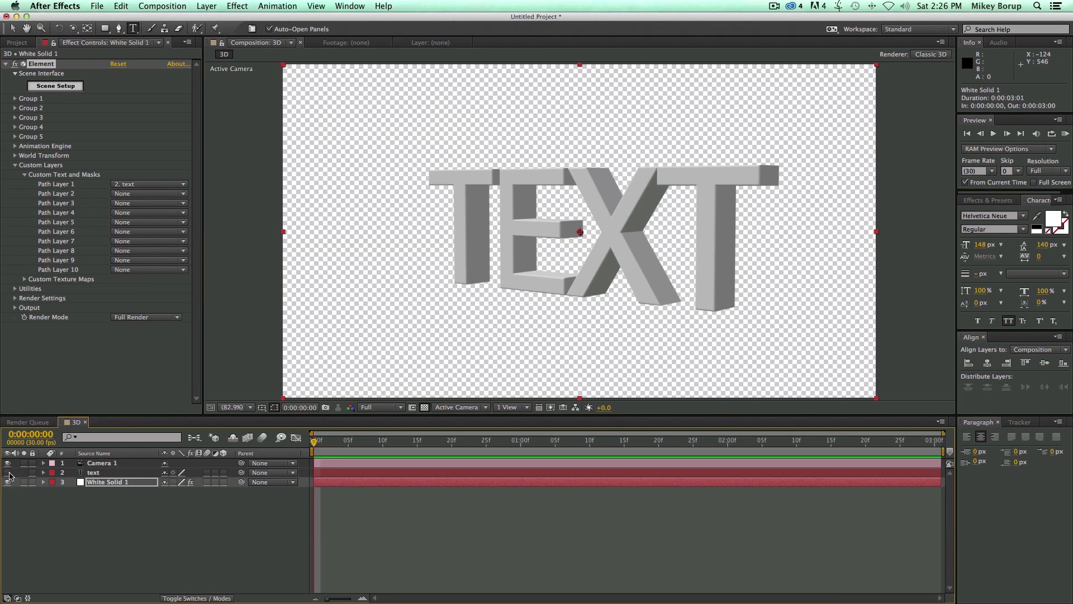
pyautogui.press('c')
pyautogui.moveTo(569, 284); pyautogui.dragTo(638, 251)
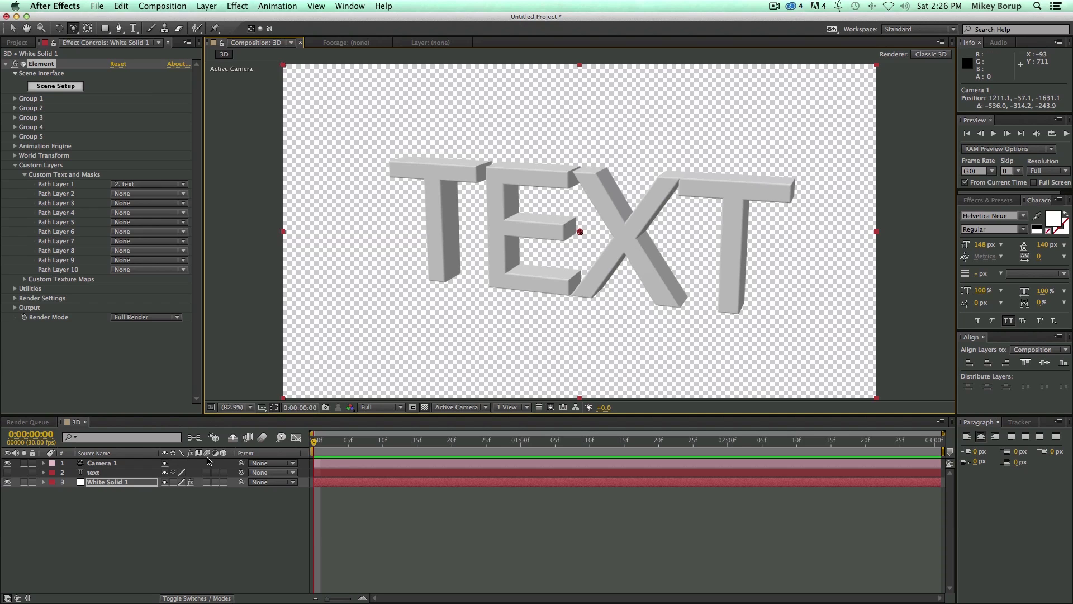
# Delete all layers from the 3D composition and bring up the project's item list.
pyautogui.press('super+a')
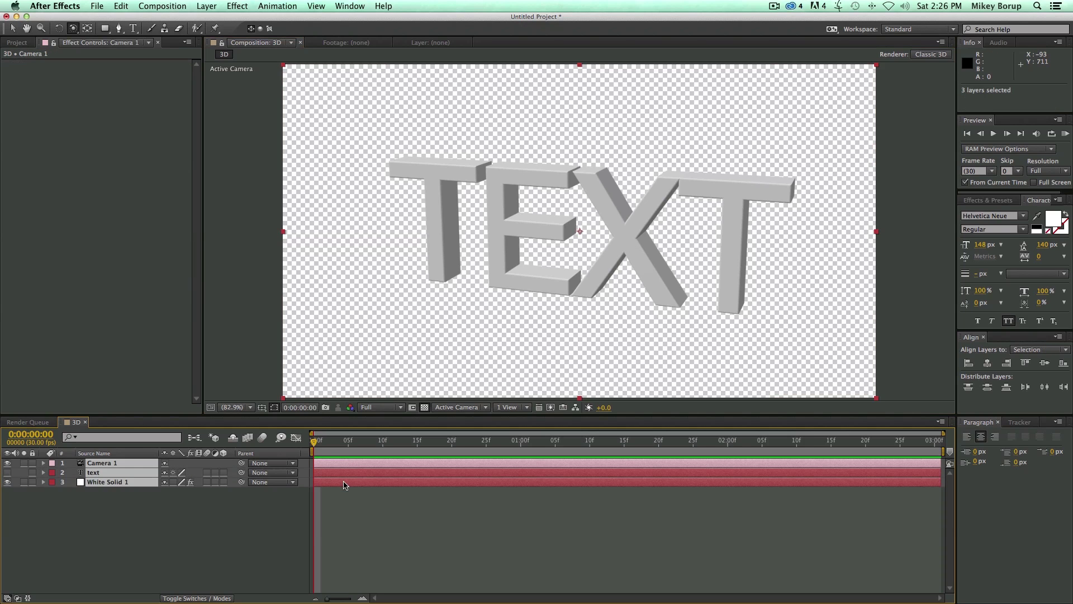
pyautogui.press('Delete')
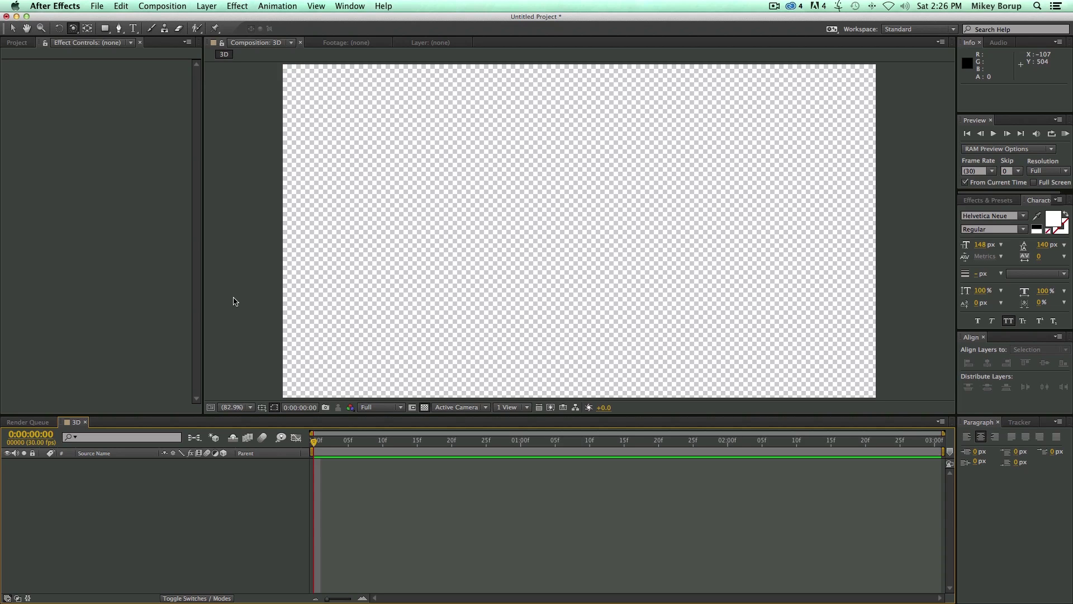
pyautogui.press('super+0')
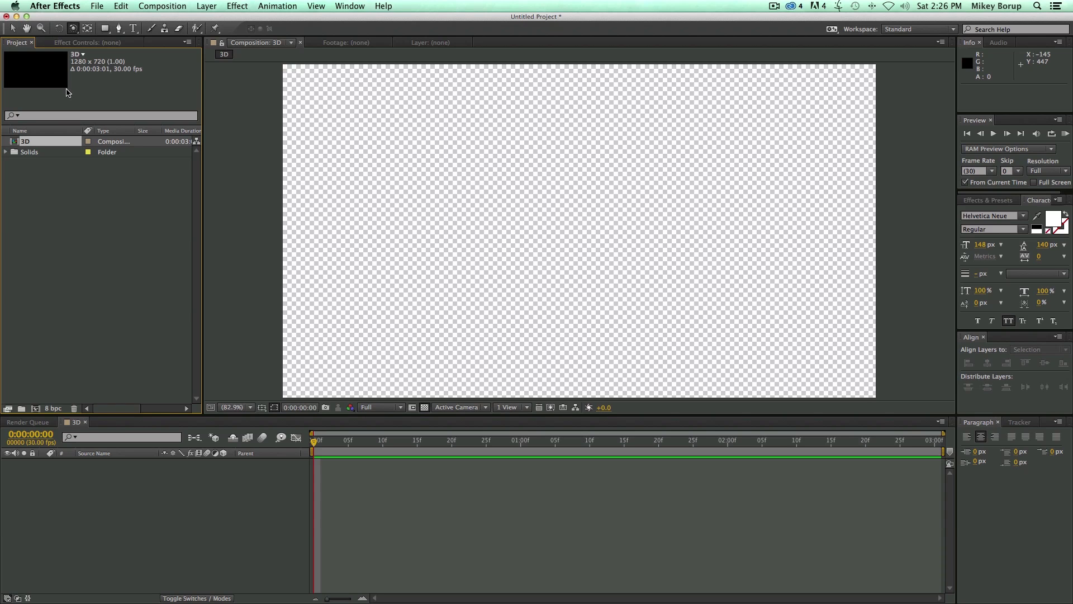
# Create a new MAXON CINEMA 4D file layer named 3d in folder 6, and maximize the CINEMA 4D Lite window.
pyautogui.click(204, 6)
pyautogui.moveTo(219, 22)
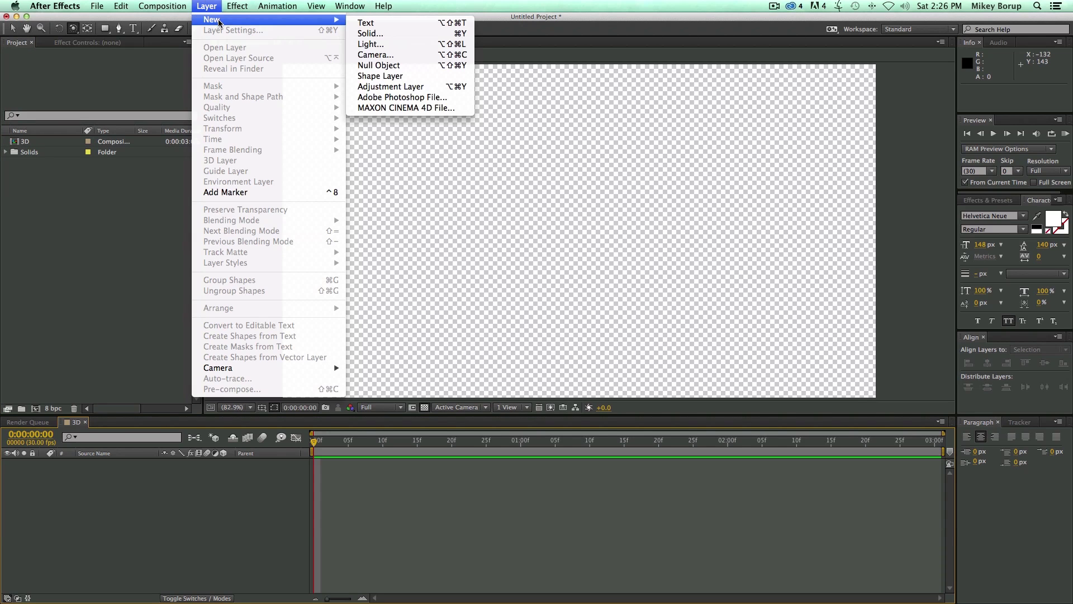
pyautogui.click(400, 109)
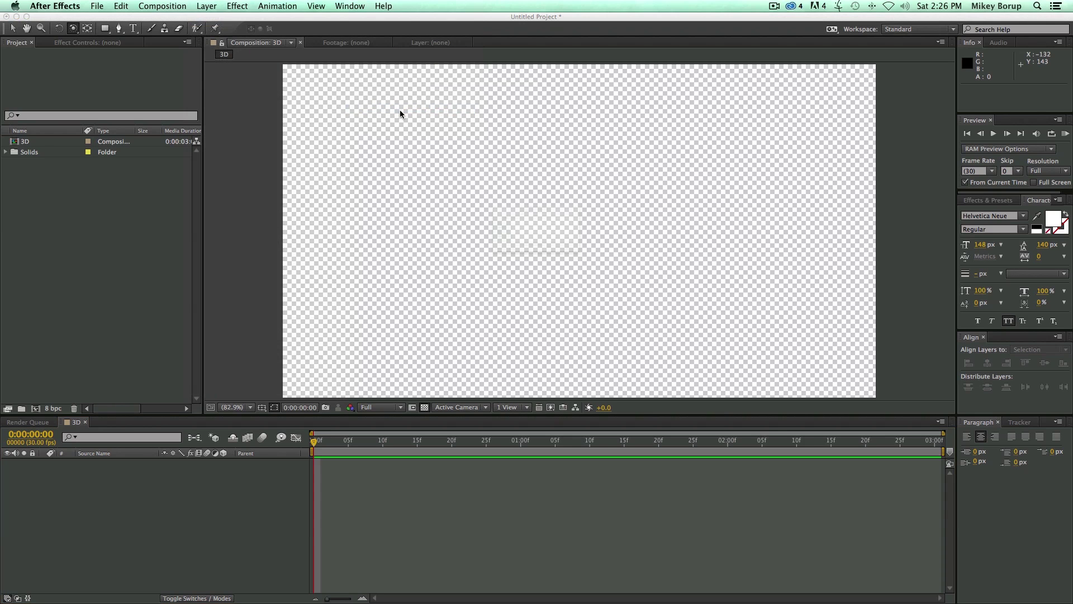
pyautogui.moveTo(574, 99); pyautogui.dragTo(530, 105)
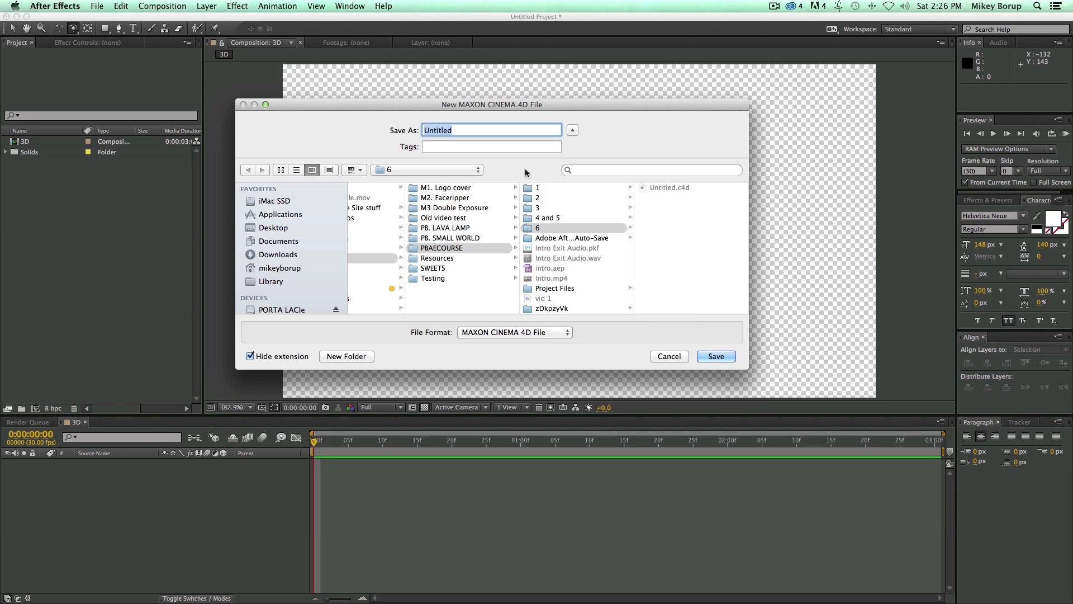
pyautogui.write('3D')
pyautogui.press('Return')
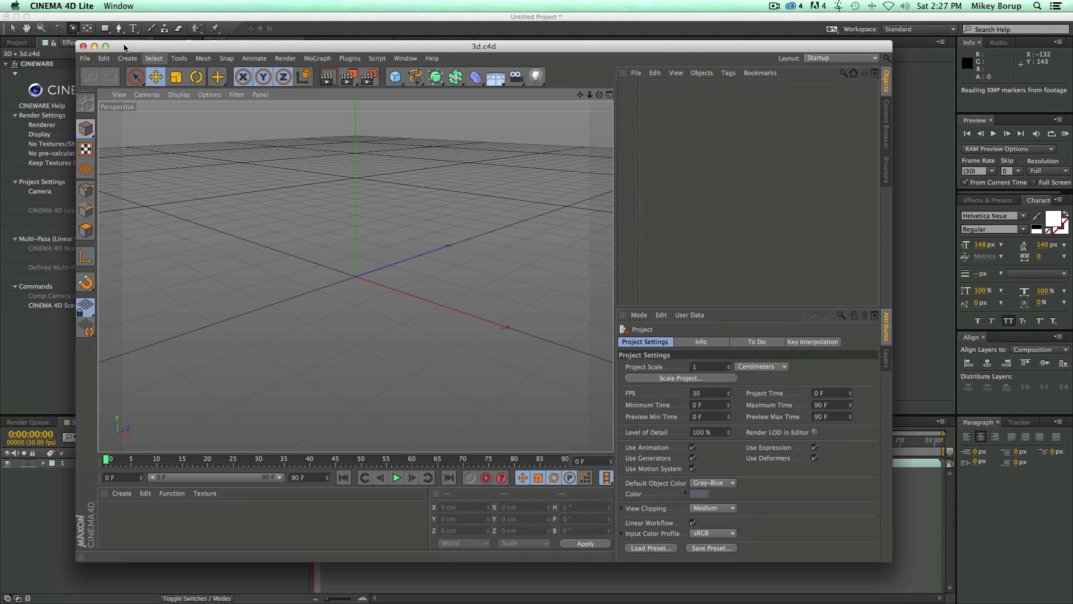
pyautogui.moveTo(125, 46); pyautogui.dragTo(115, 48)
pyautogui.click(96, 49)
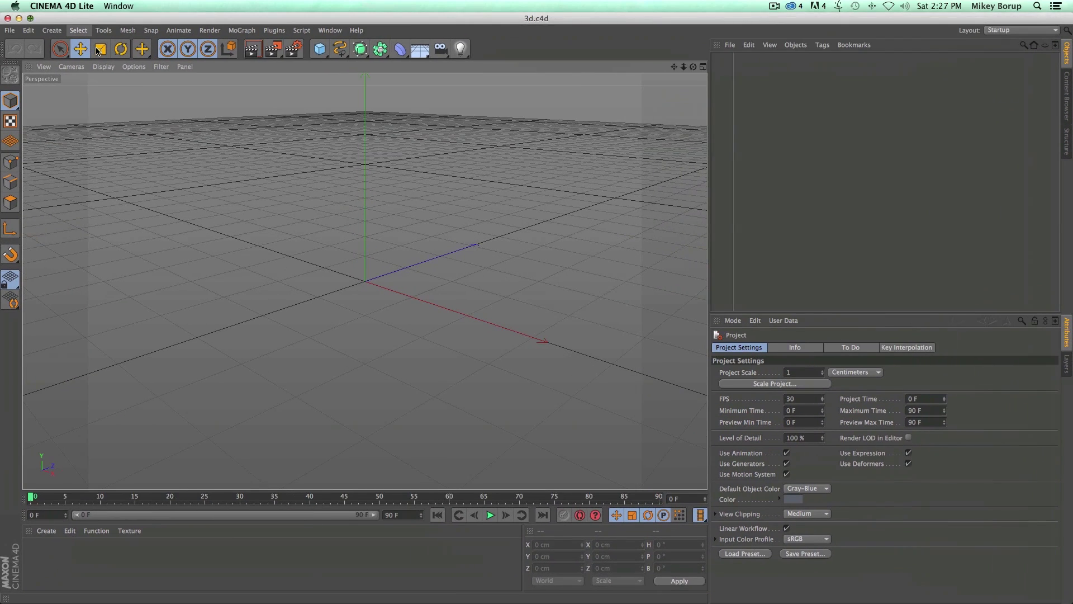
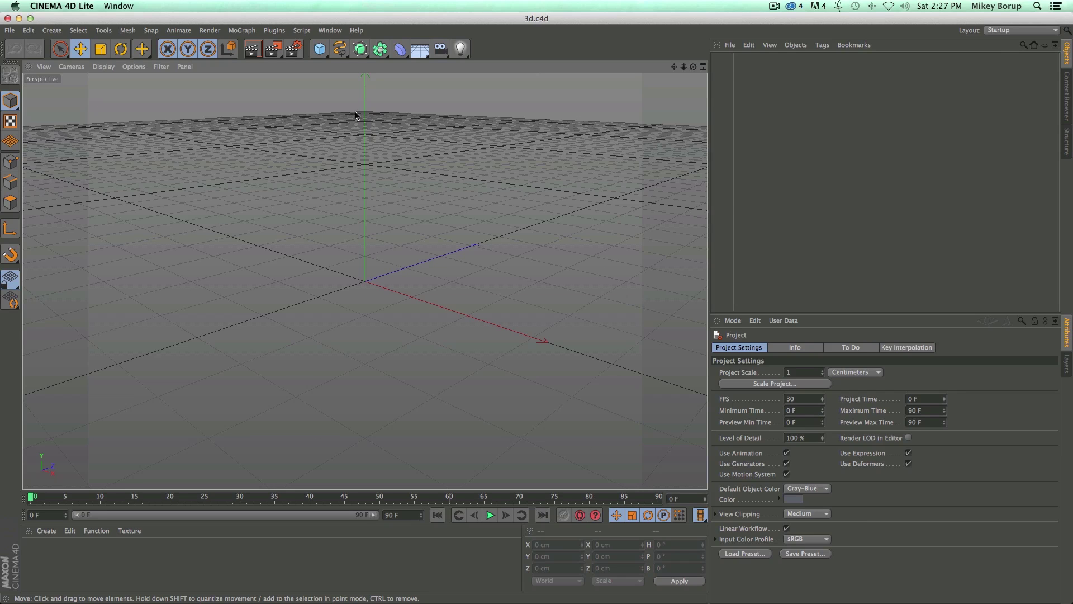
# Add a text spline reading 3D TEXT and give it a wide, bold slab-serif font.
pyautogui.click(339, 49)
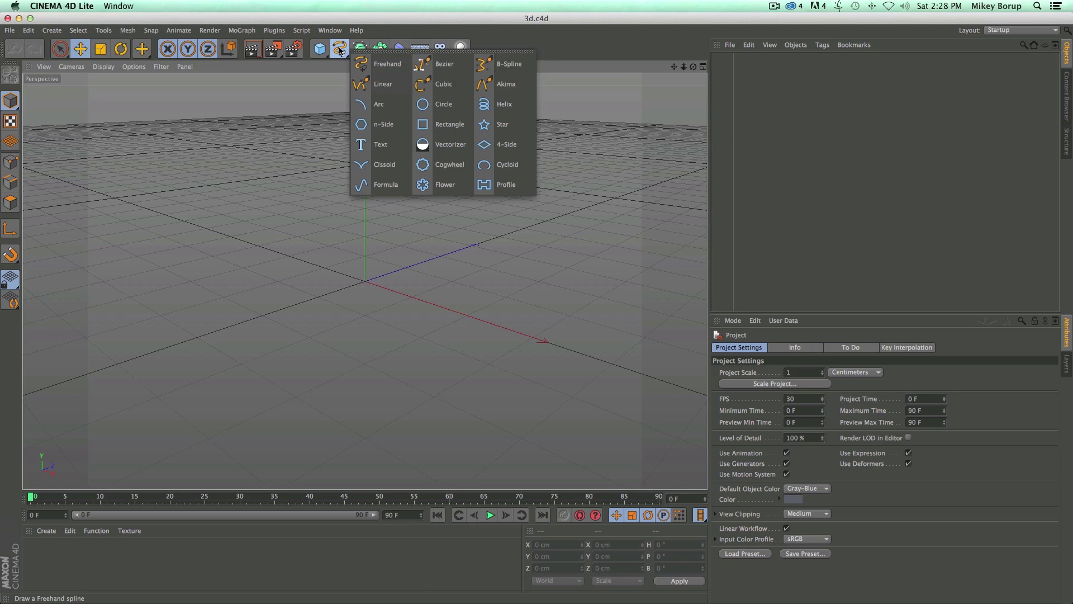
pyautogui.click(375, 146)
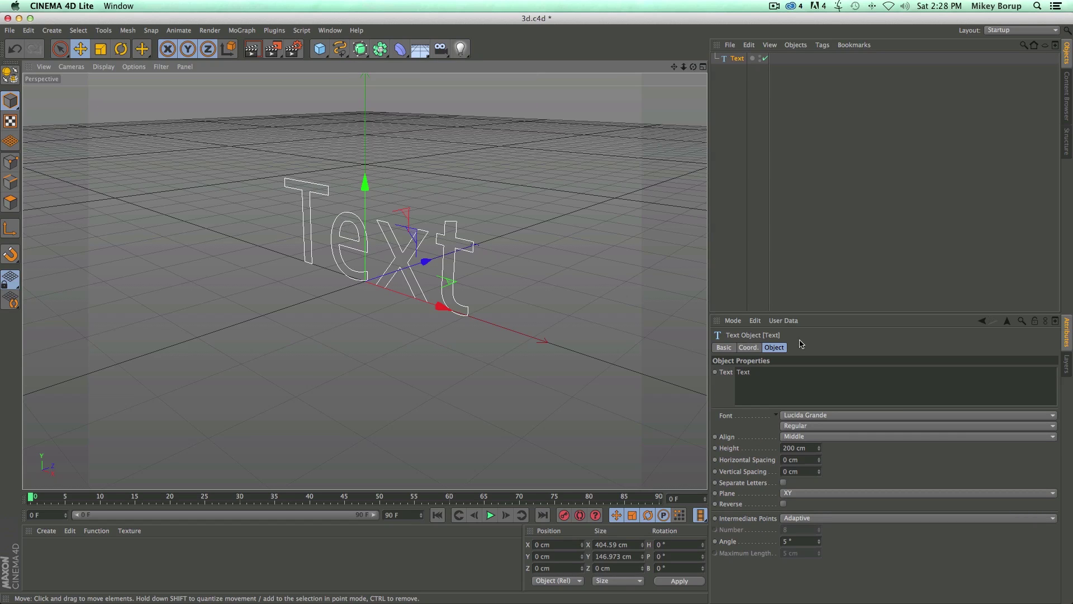
pyautogui.moveTo(804, 379); pyautogui.dragTo(721, 367)
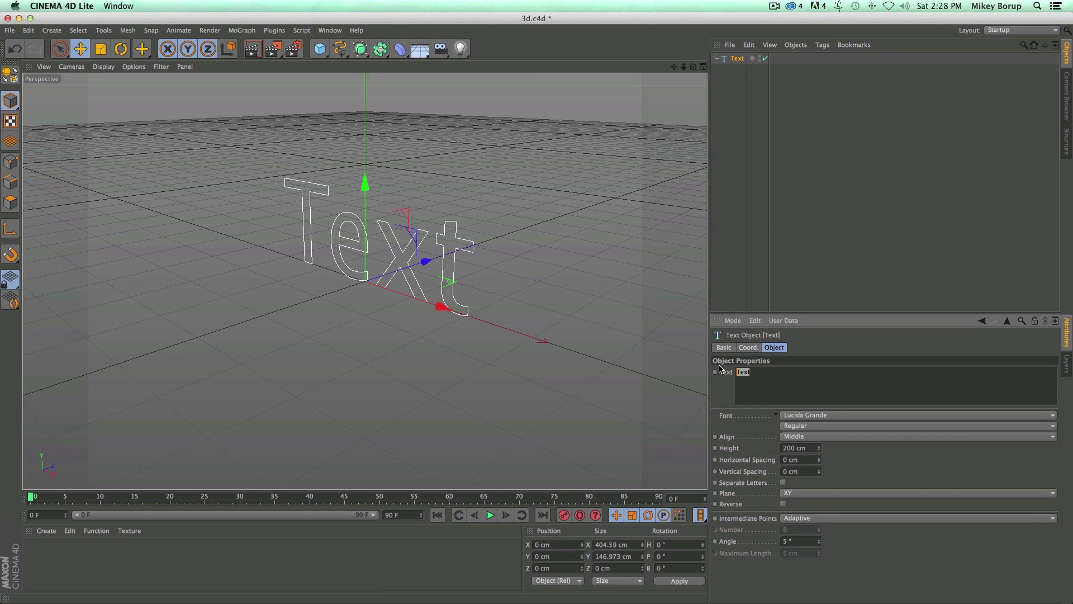
pyautogui.write('3d')
pyautogui.click(837, 416)
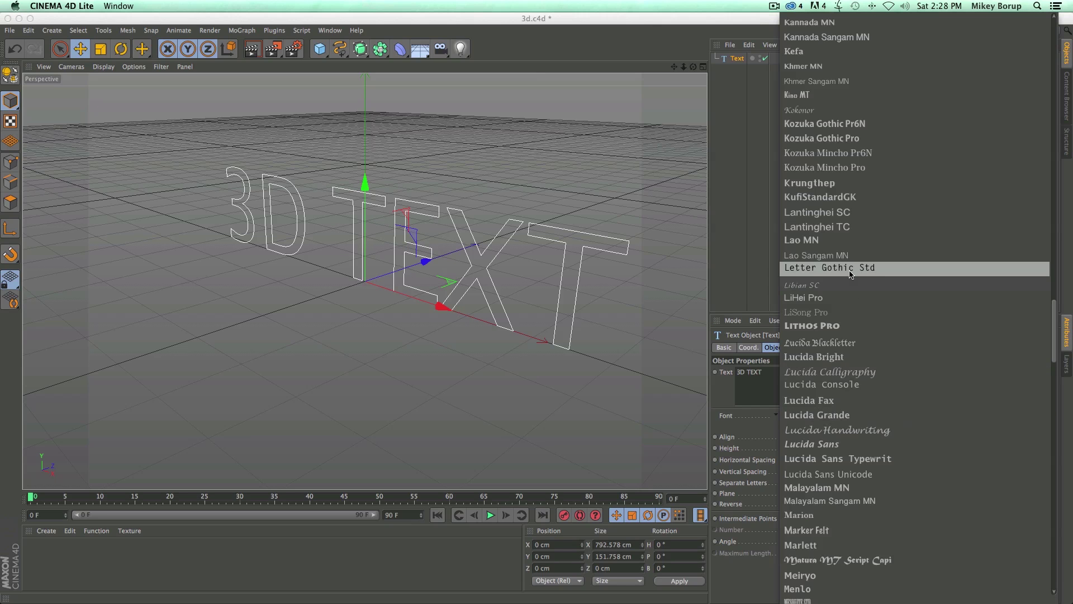
pyautogui.scroll(-15, 836, 185)
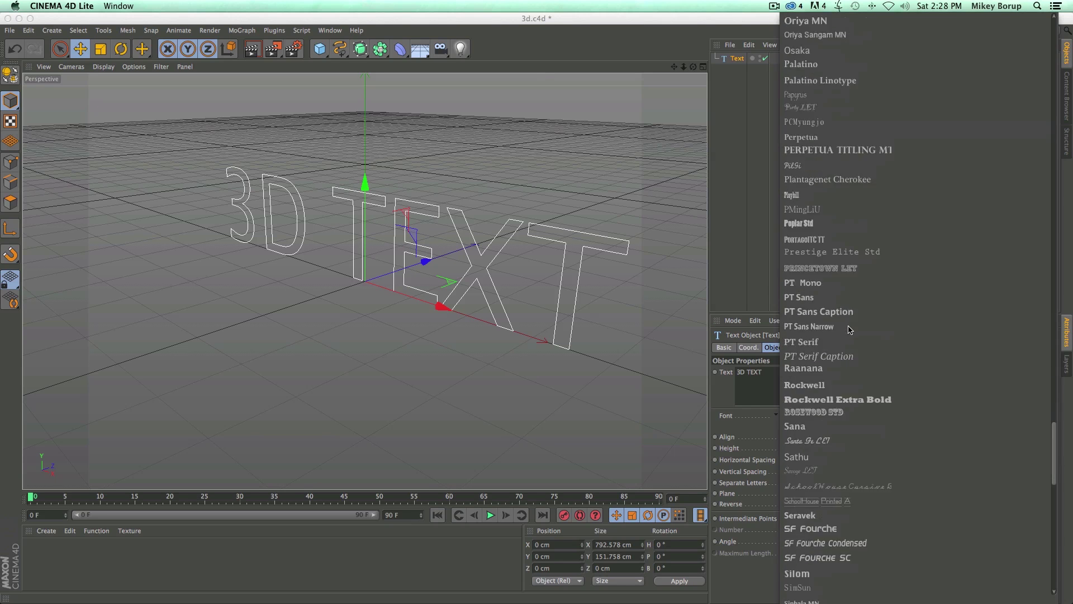
pyautogui.click(855, 428)
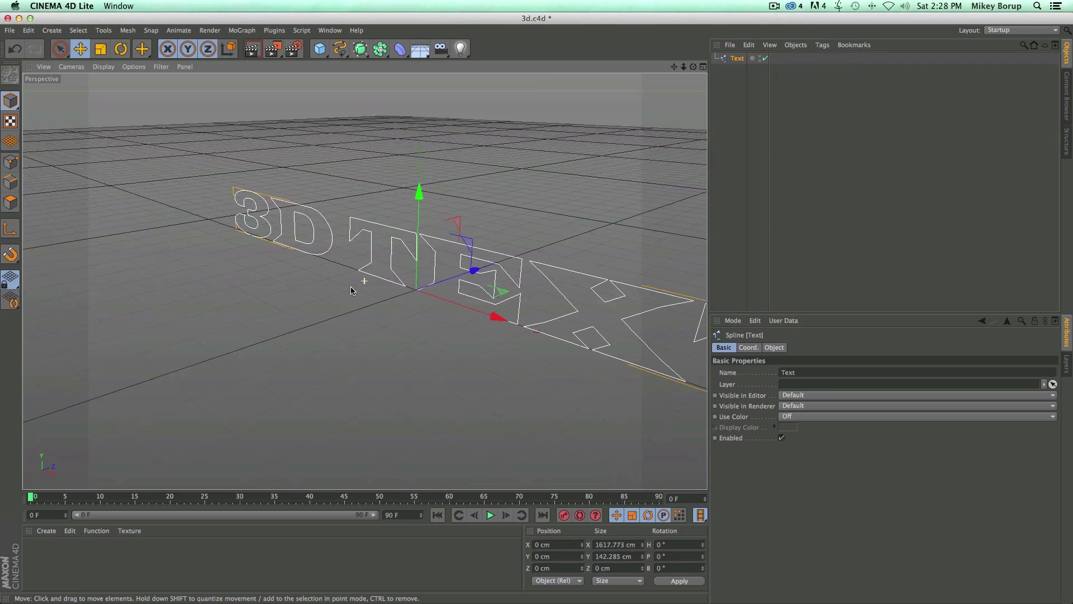
# Add an Extrude NURBS object and nest the Text spline inside it to give the letters depth.
pyautogui.moveTo(354, 288); pyautogui.dragTo(398, 315)
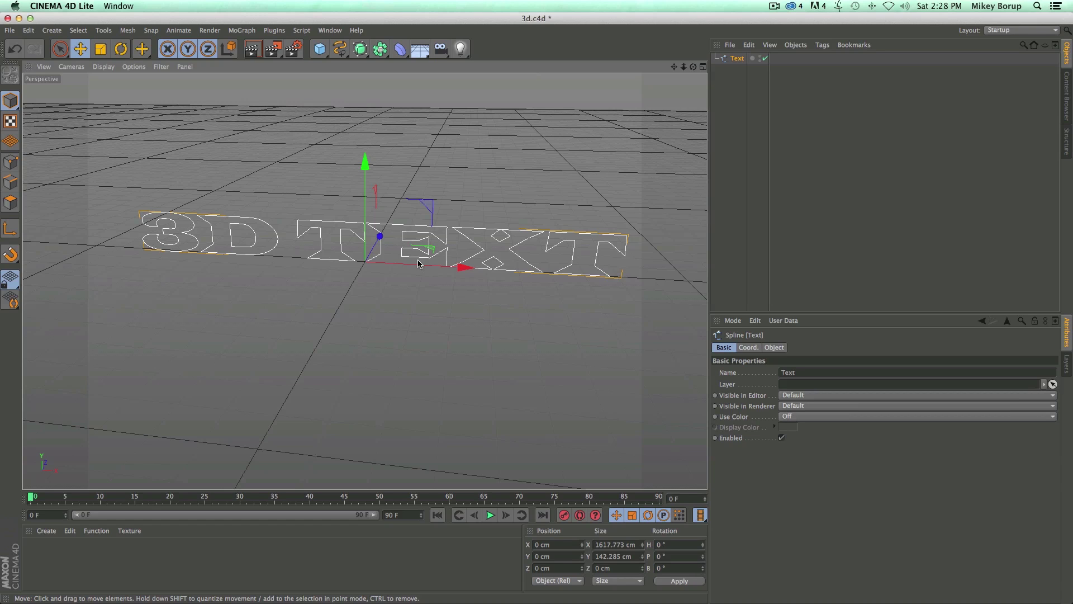
pyautogui.moveTo(407, 178)
pyautogui.mouseDown()
pyautogui.moveTo(345, 207)
pyautogui.moveTo(581, 286)
pyautogui.moveTo(526, 108)
pyautogui.moveTo(408, 246)
pyautogui.moveTo(459, 217)
pyautogui.moveTo(458, 205)
pyautogui.mouseUp()
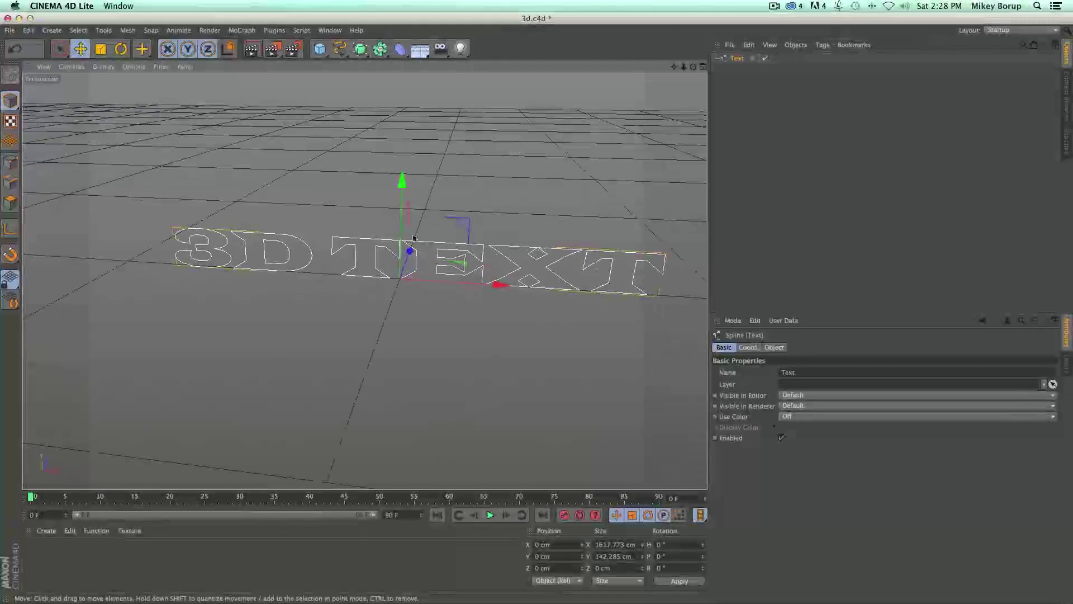
pyautogui.moveTo(428, 267)
pyautogui.mouseDown()
pyautogui.moveTo(403, 282)
pyautogui.moveTo(475, 224)
pyautogui.moveTo(425, 263)
pyautogui.moveTo(430, 281)
pyautogui.moveTo(239, 269)
pyautogui.moveTo(122, 229)
pyautogui.moveTo(357, 263)
pyautogui.moveTo(592, 271)
pyautogui.moveTo(668, 378)
pyautogui.moveTo(441, 270)
pyautogui.moveTo(414, 226)
pyautogui.moveTo(439, 218)
pyautogui.moveTo(533, 263)
pyautogui.moveTo(492, 283)
pyautogui.moveTo(475, 277)
pyautogui.mouseUp()
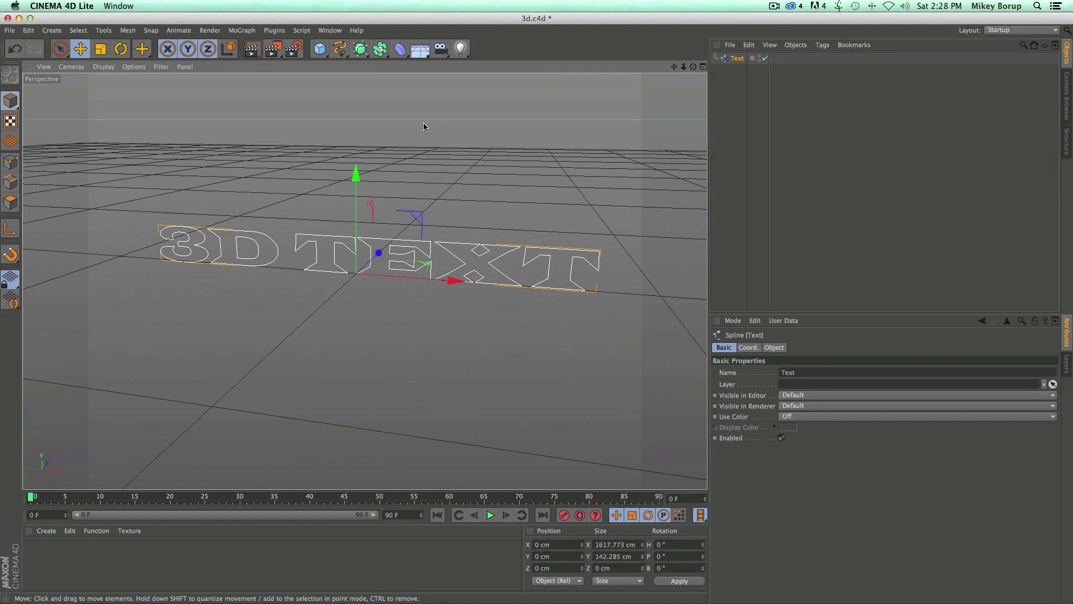
pyautogui.click(362, 51)
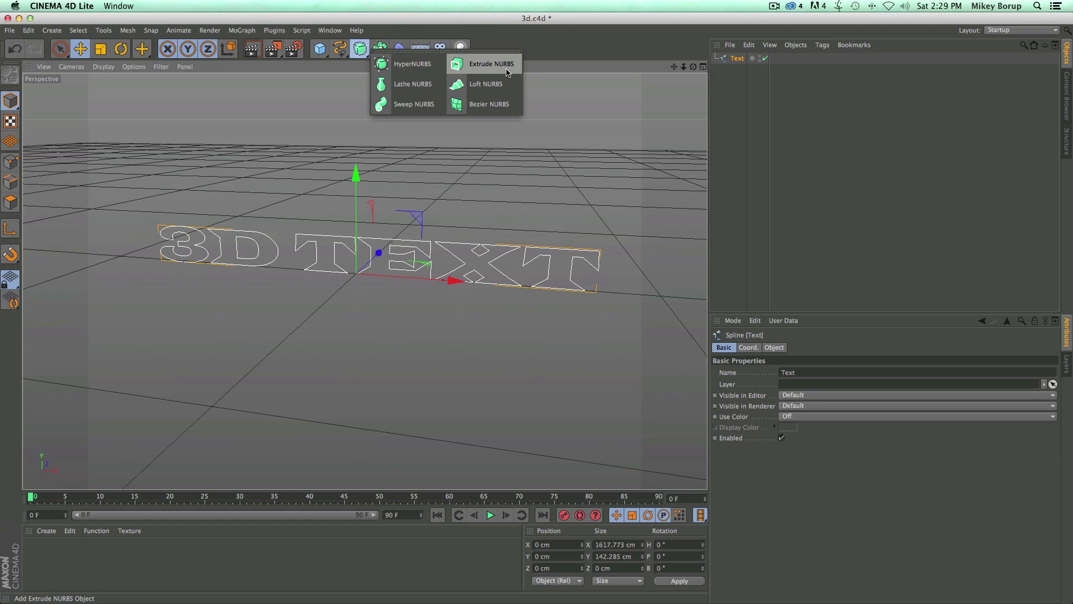
pyautogui.click(507, 72)
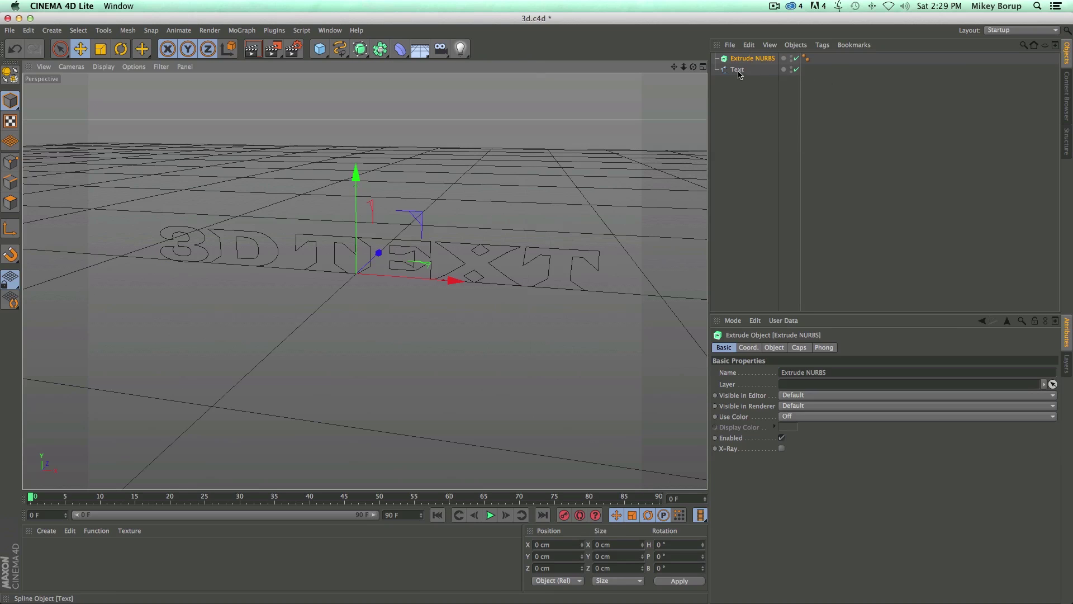
pyautogui.moveTo(737, 70); pyautogui.dragTo(761, 63)
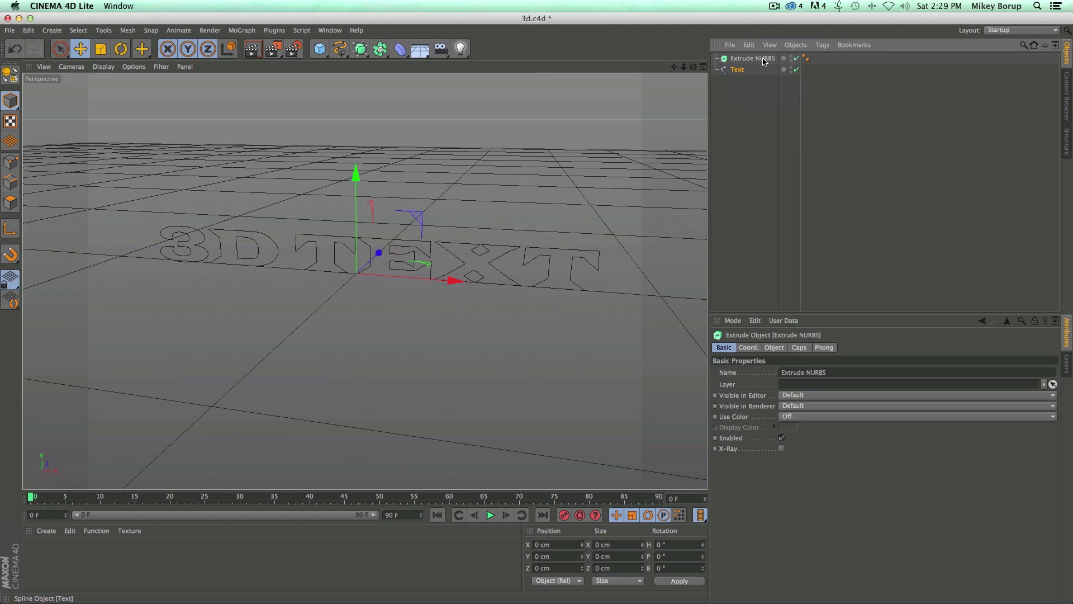
pyautogui.moveTo(763, 62); pyautogui.dragTo(763, 63)
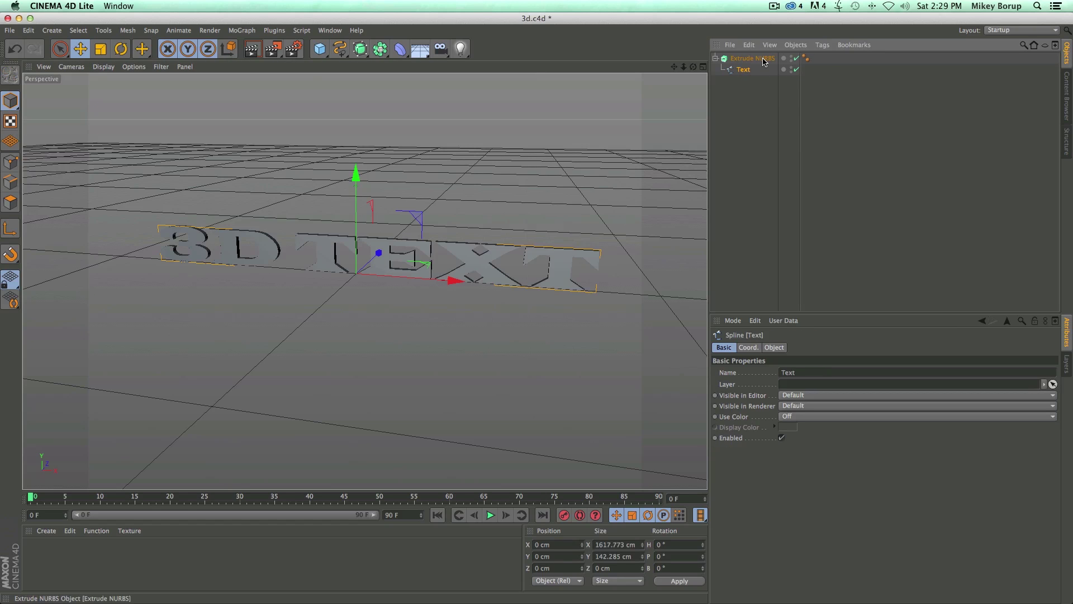
pyautogui.scroll(5, 381, 274)
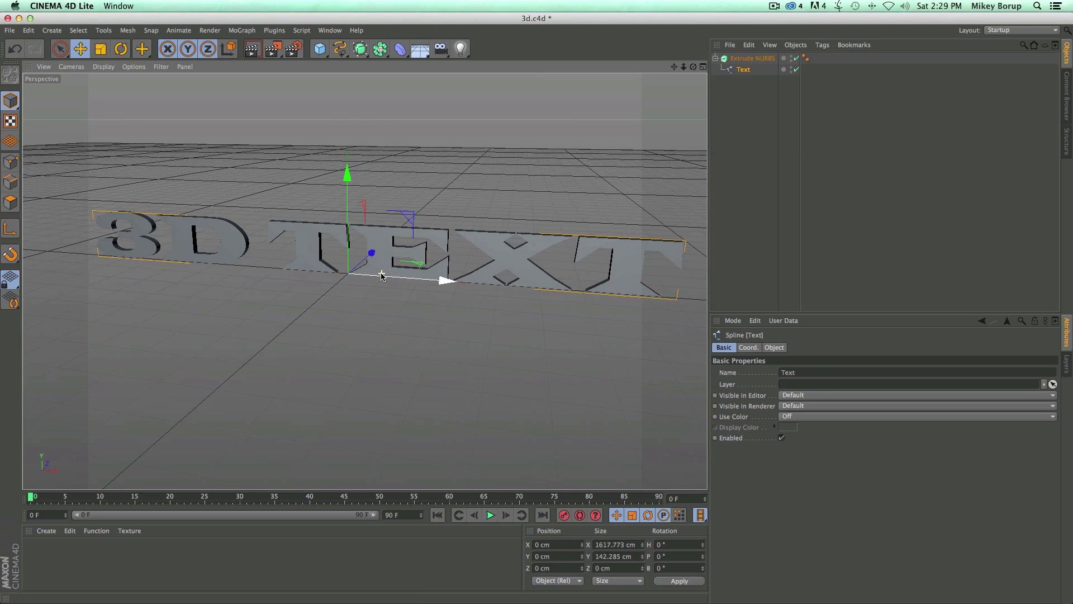
# Set the Extrude NURBS movement along Z to 164 cm for deeper letters.
pyautogui.click(746, 59)
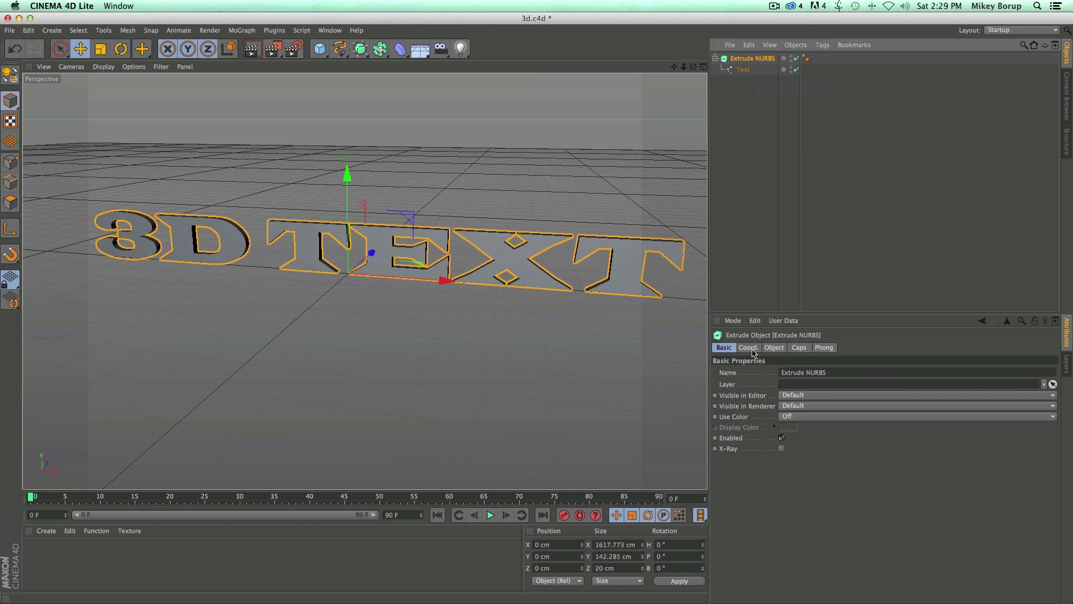
pyautogui.click(752, 349)
pyautogui.click(777, 349)
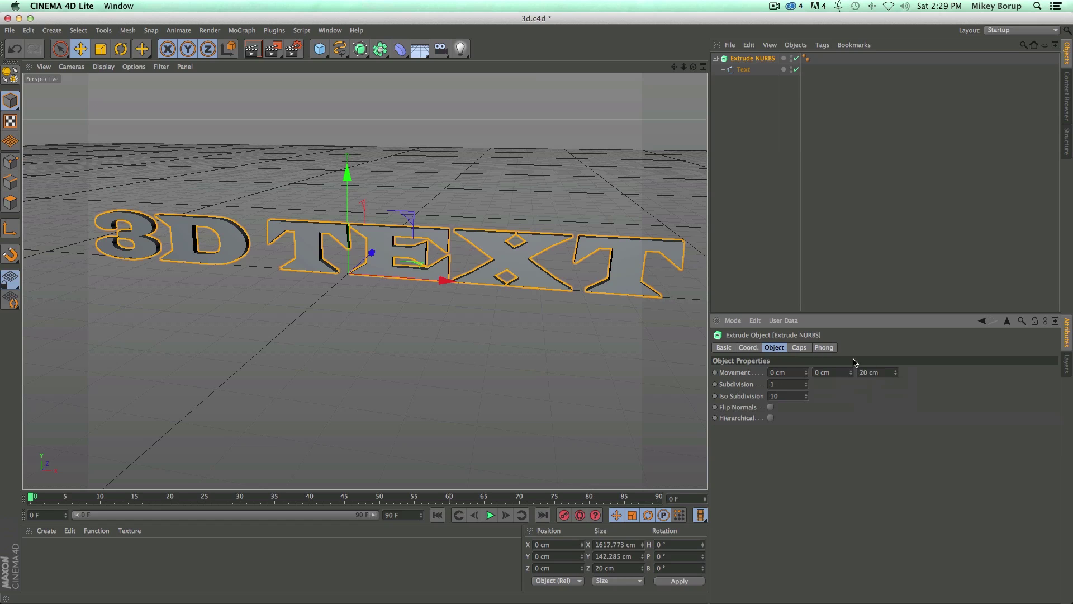
pyautogui.moveTo(895, 373); pyautogui.dragTo(896, 321)
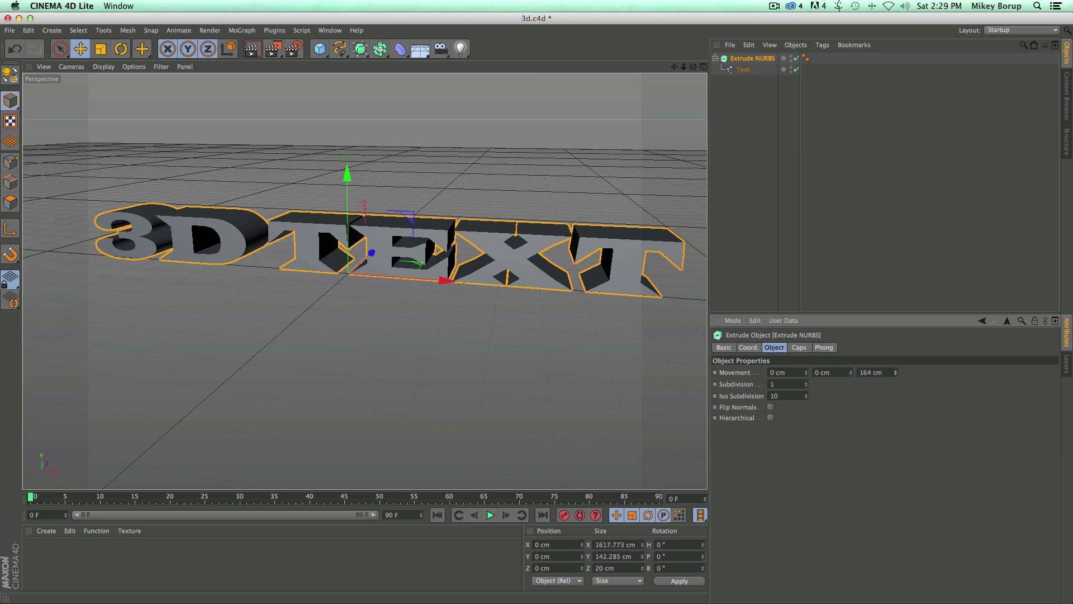
pyautogui.moveTo(363, 256); pyautogui.dragTo(411, 293)
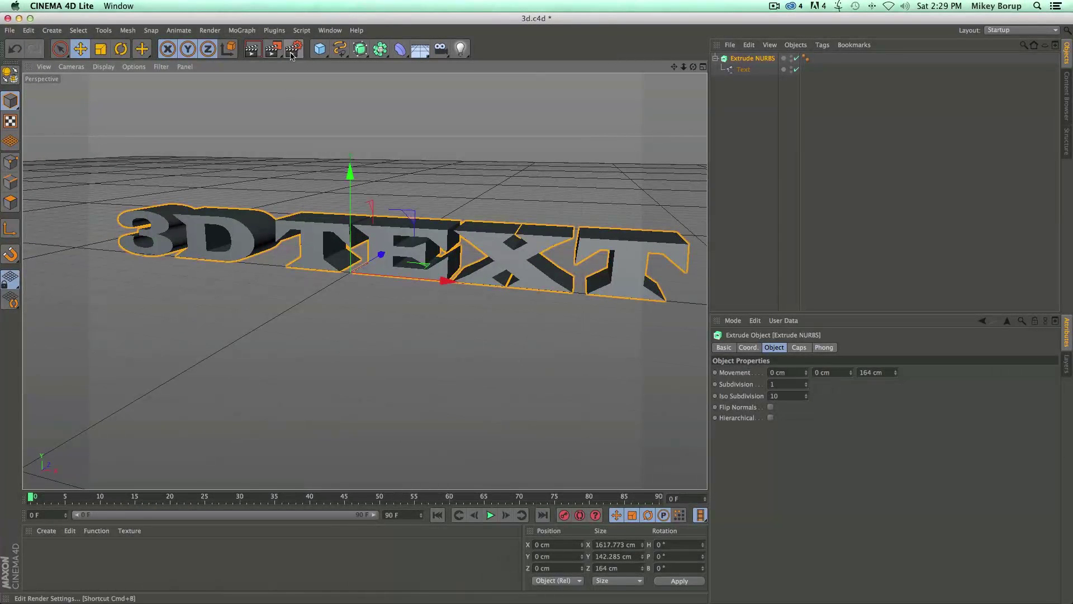
# Set the render output size to 1280 pixels wide and 720 pixels high.
pyautogui.click(295, 49)
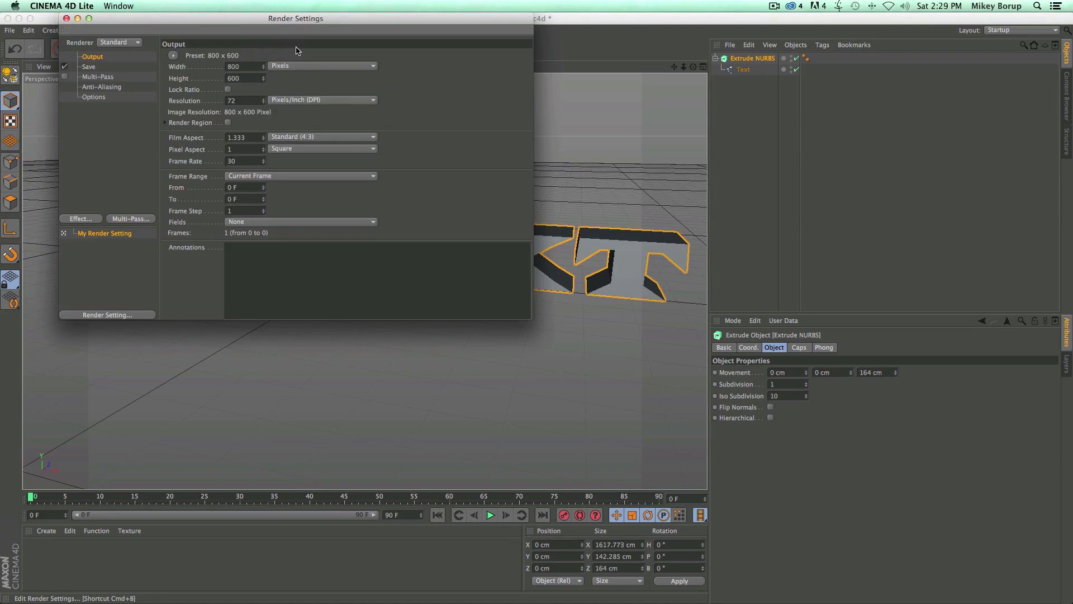
pyautogui.moveTo(256, 68); pyautogui.dragTo(190, 68)
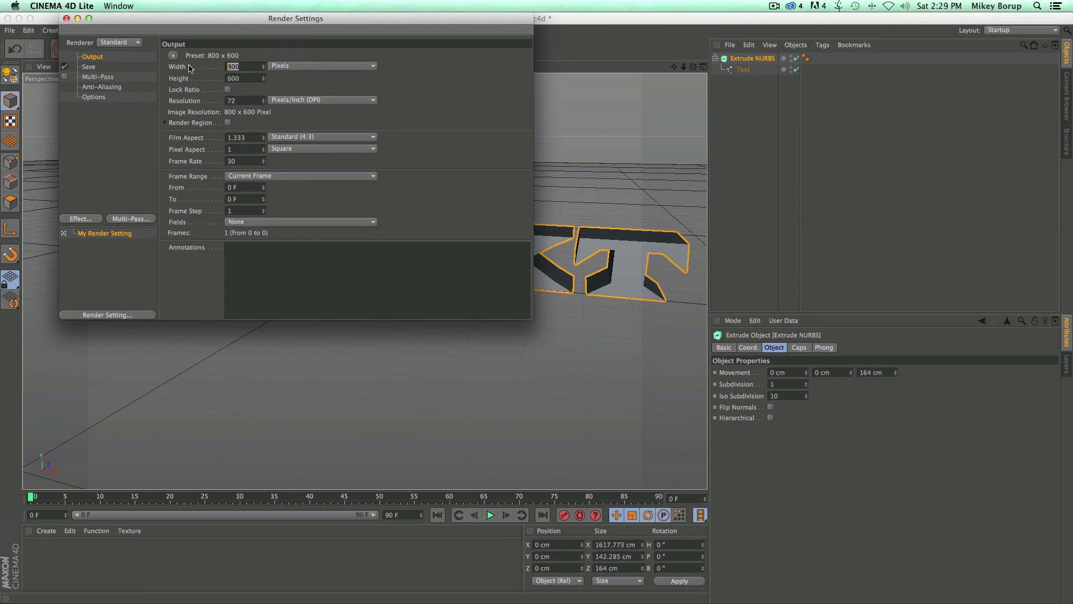
pyautogui.write('12')
pyautogui.press('Tab')
pyautogui.write('720')
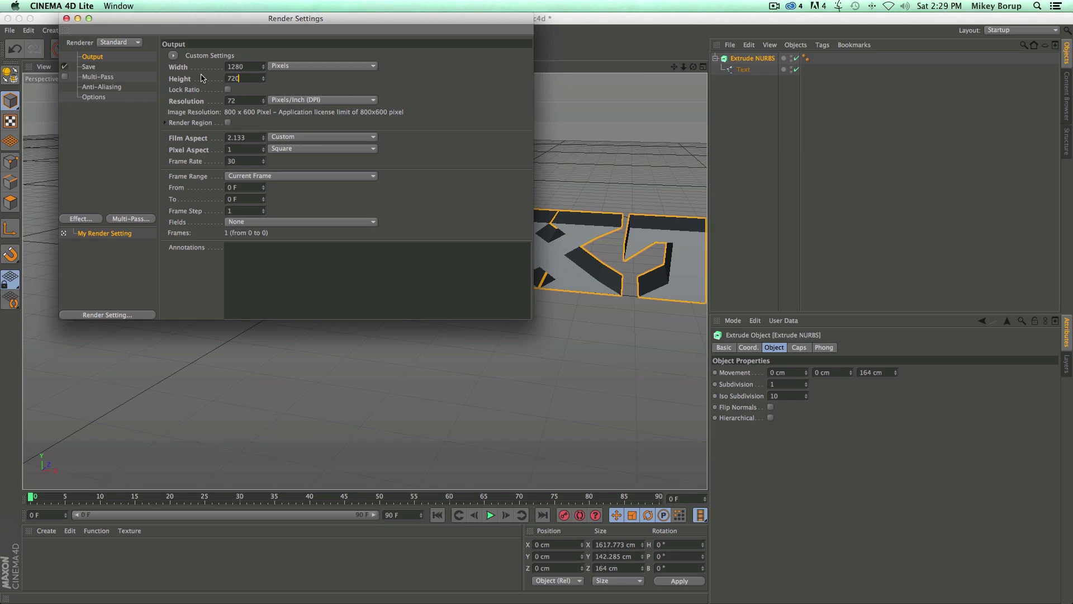
pyautogui.click(106, 112)
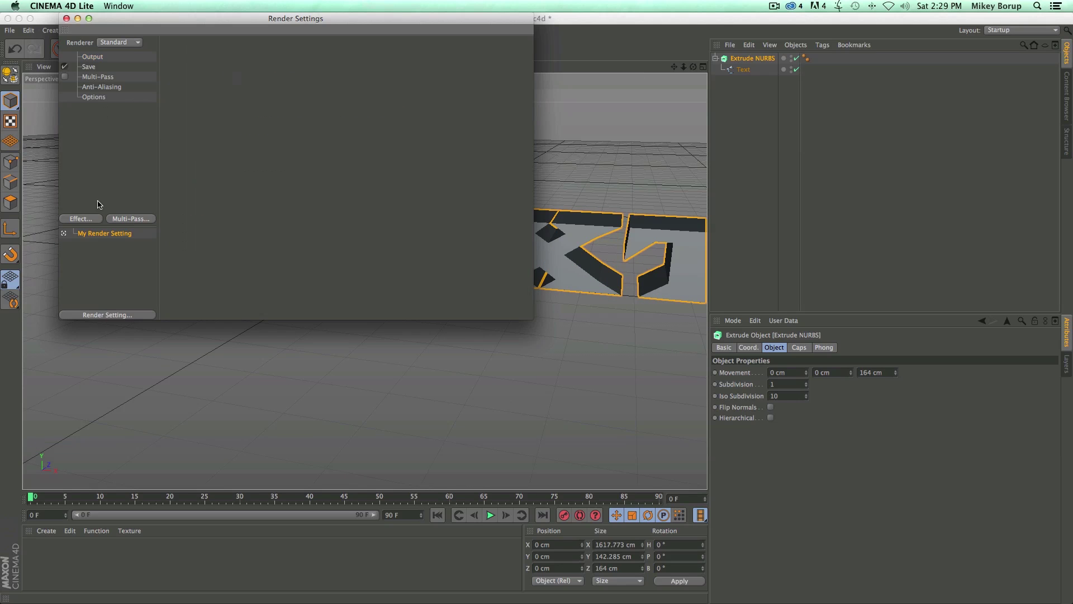
pyautogui.click(105, 58)
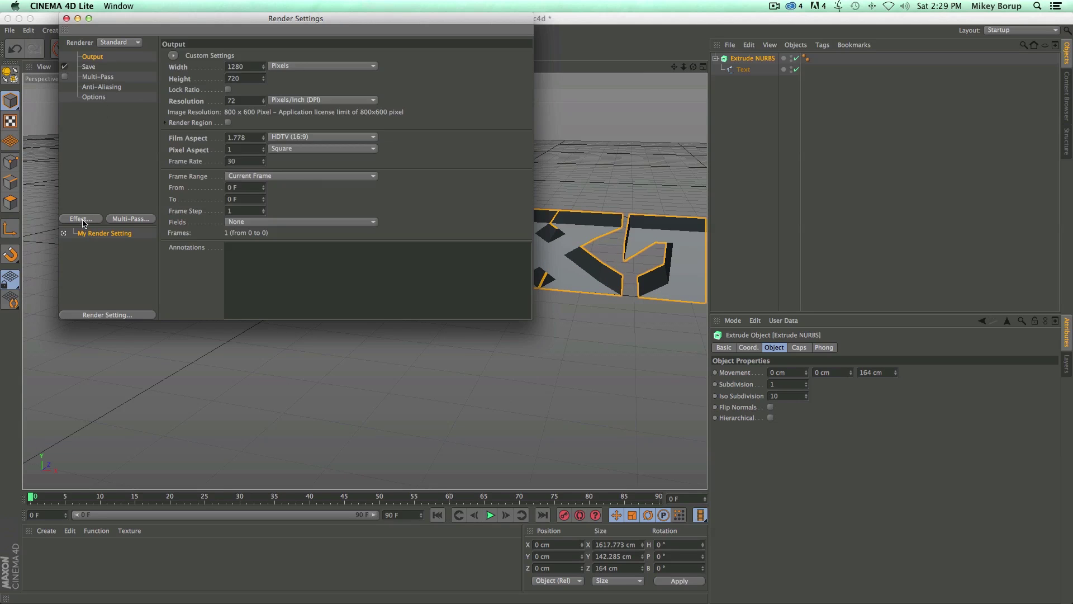
# Add the Ambient Occlusion effect to the render settings and close them.
pyautogui.click(82, 219)
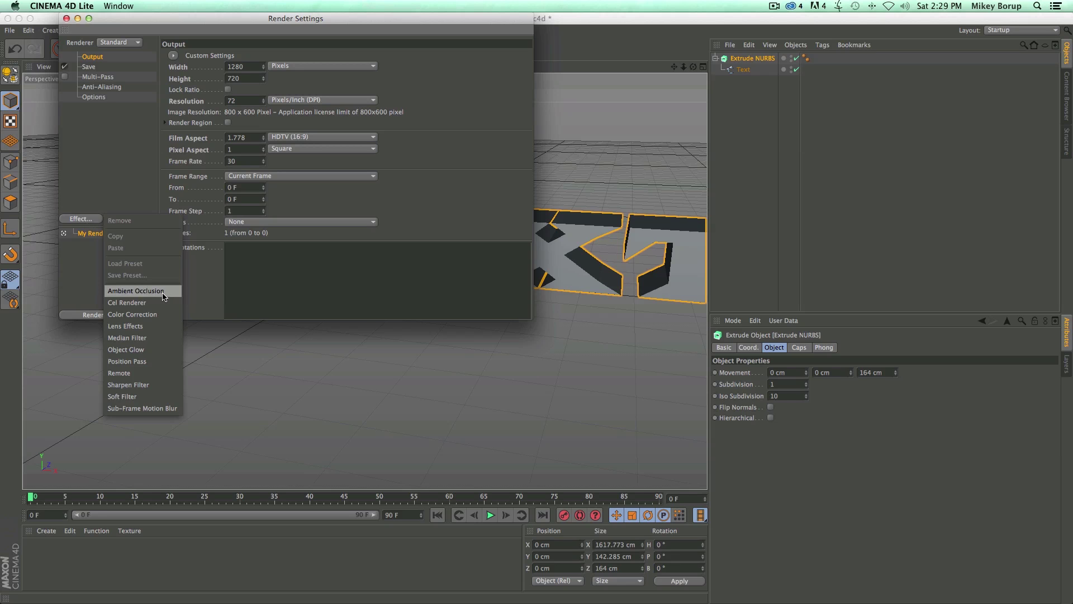
pyautogui.click(162, 292)
pyautogui.click(66, 19)
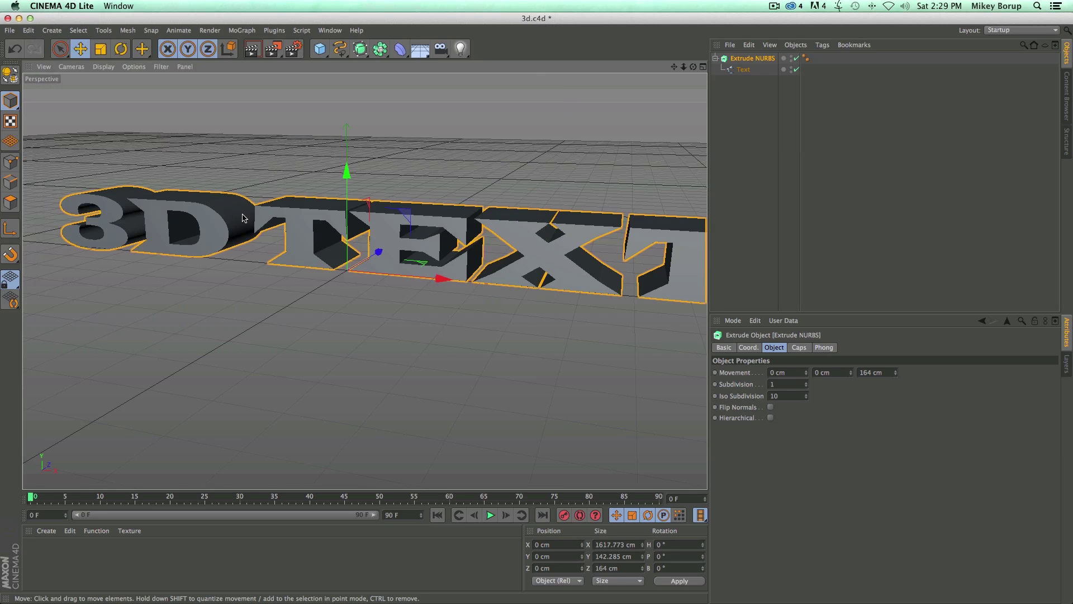
# Add one light about 370 cm above and 509 cm in front of the text, and another about 1438 cm behind it.
pyautogui.scroll(-3, 364, 221)
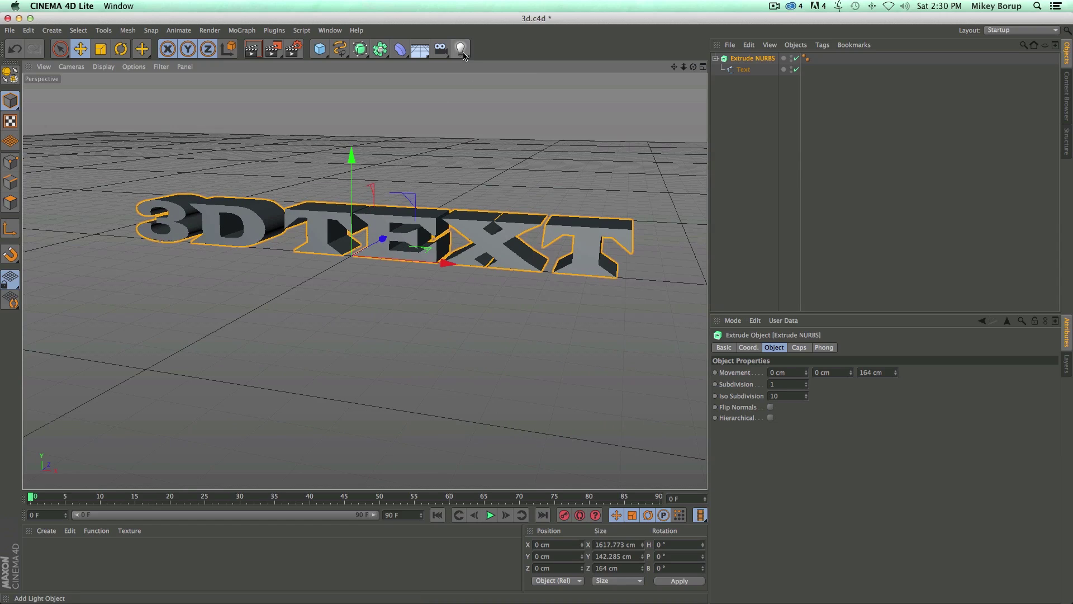
pyautogui.click(461, 49)
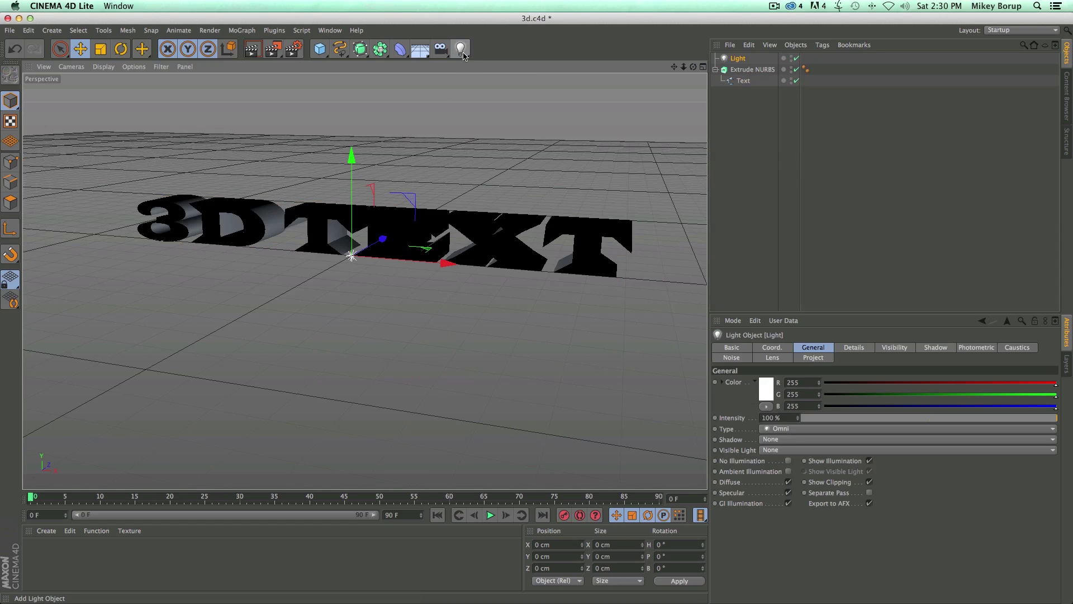
pyautogui.moveTo(383, 240); pyautogui.dragTo(317, 276)
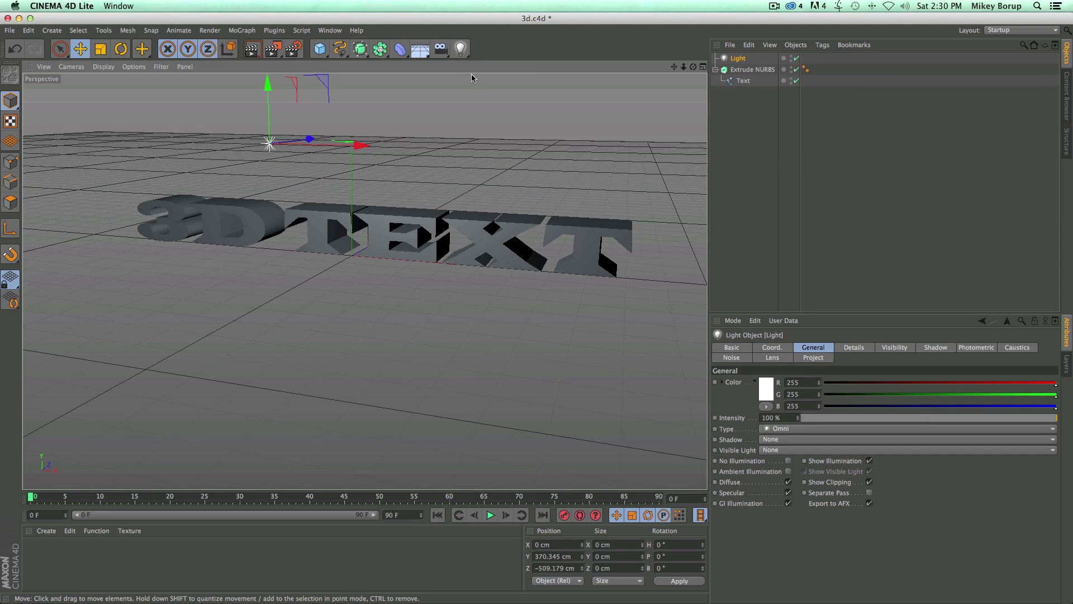
pyautogui.click(460, 50)
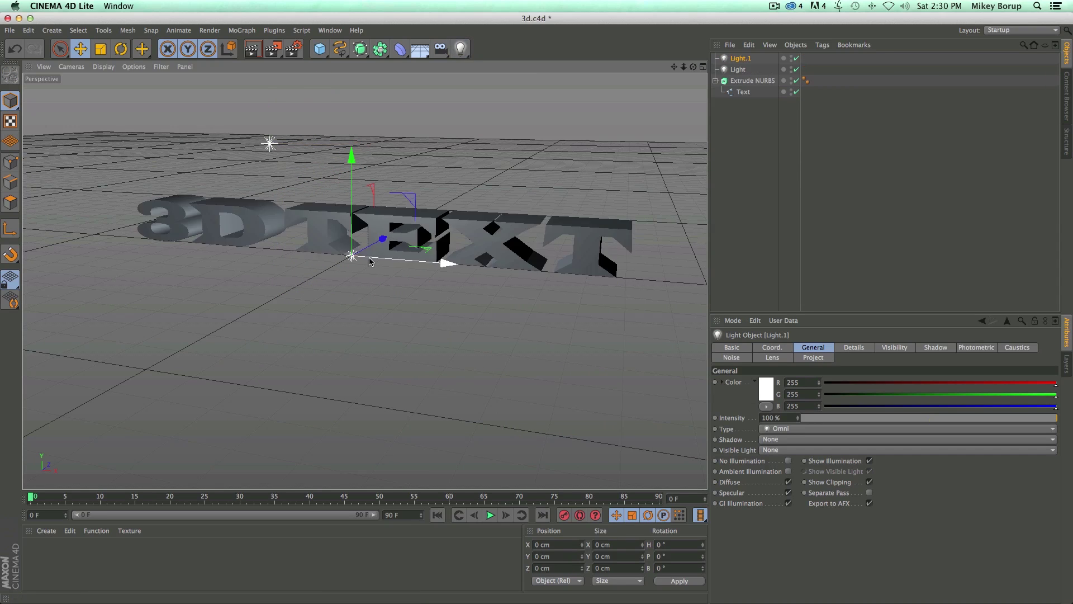
pyautogui.moveTo(383, 239); pyautogui.dragTo(476, 187)
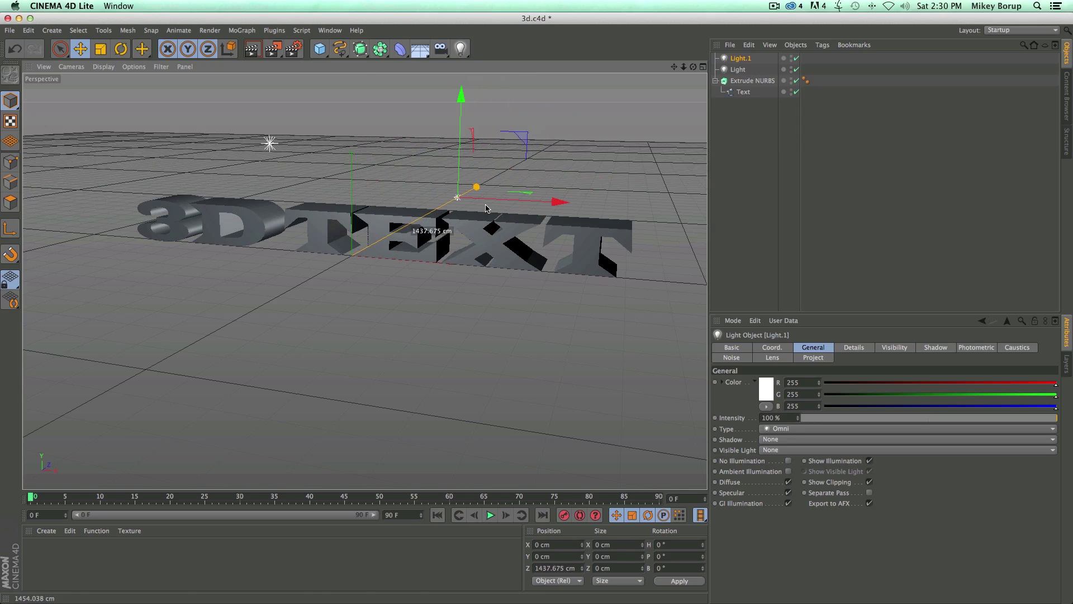
# Add a floor beneath the text and render a preview of the perspective view.
pyautogui.click(420, 49)
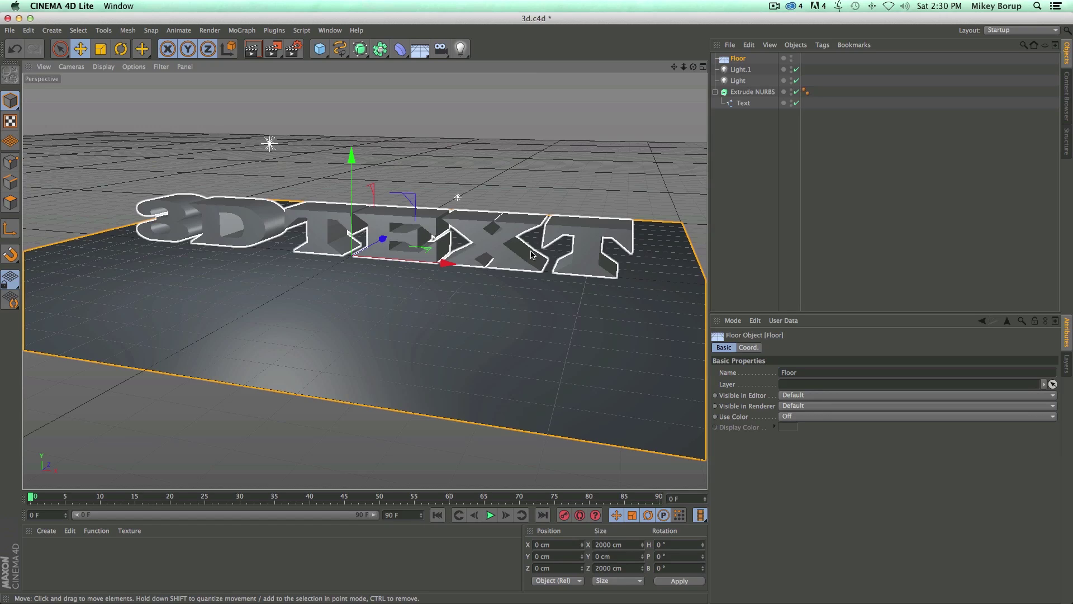
pyautogui.press('super+r')
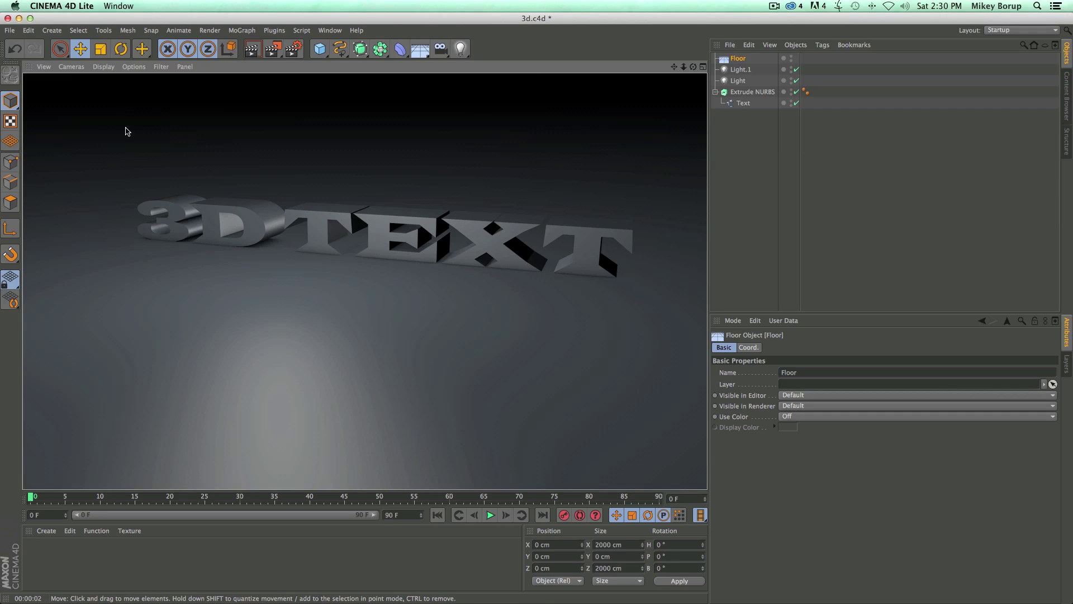
# Raise the extruded text to about 6.6 cm above the floor and render the view again.
pyautogui.click(248, 216)
pyautogui.moveTo(351, 157)
pyautogui.mouseDown()
pyautogui.moveTo(356, 121)
pyautogui.moveTo(356, 189)
pyautogui.moveTo(358, 164)
pyautogui.mouseUp()
pyautogui.press('super+r')
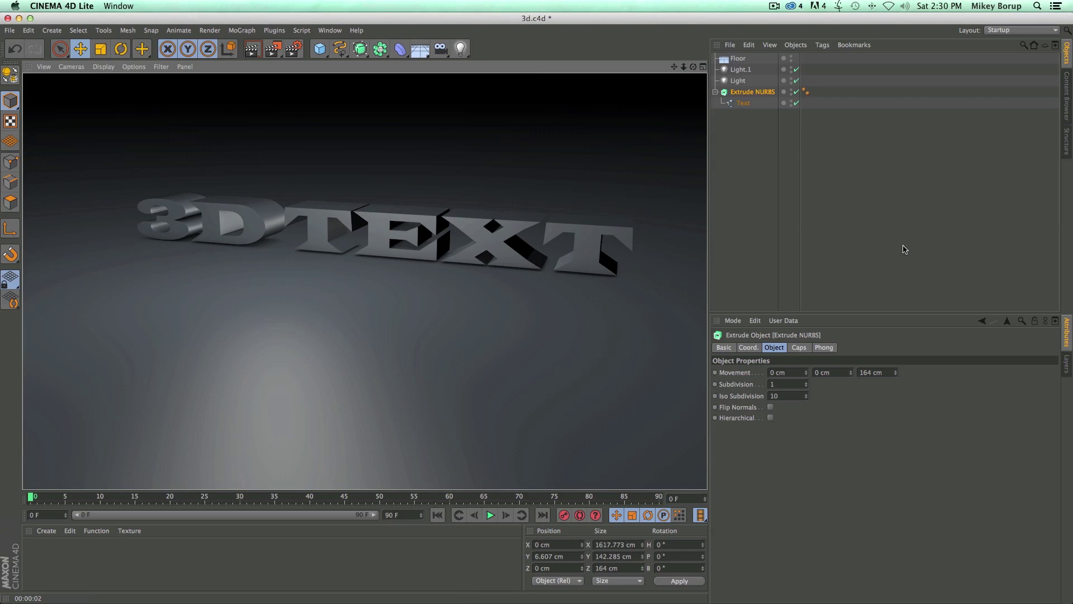
# Set the shadow type of the light in front of the text to Area.
pyautogui.click(509, 225)
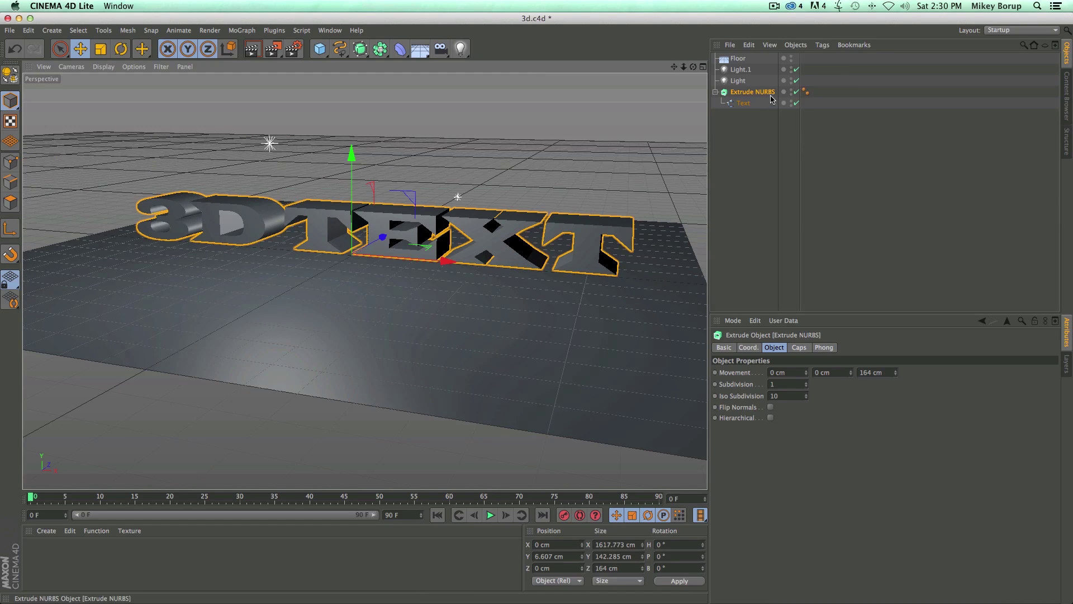
pyautogui.click(740, 81)
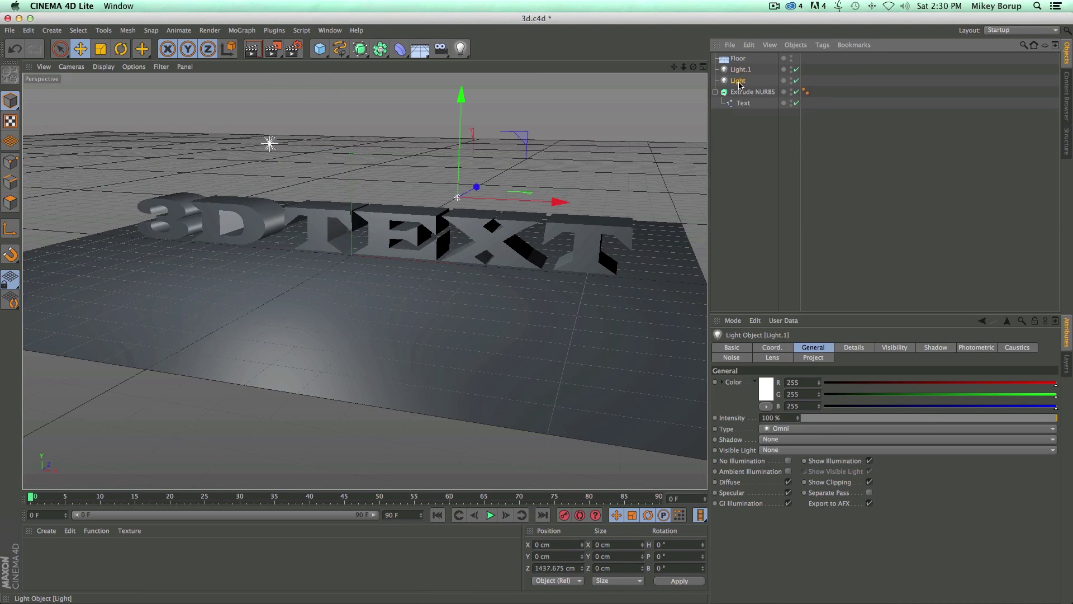
pyautogui.click(944, 348)
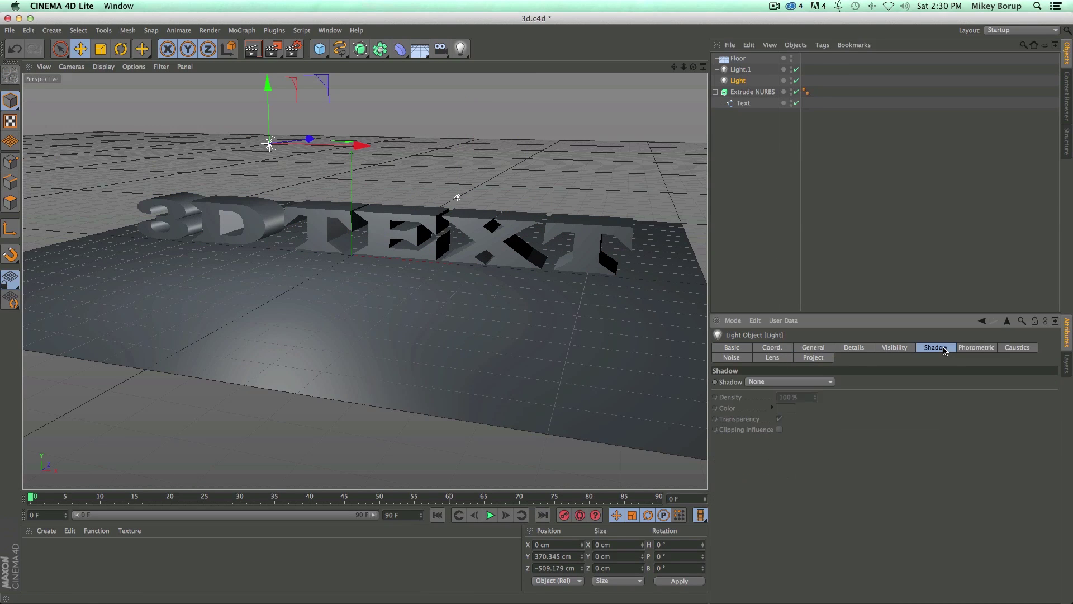
pyautogui.click(796, 384)
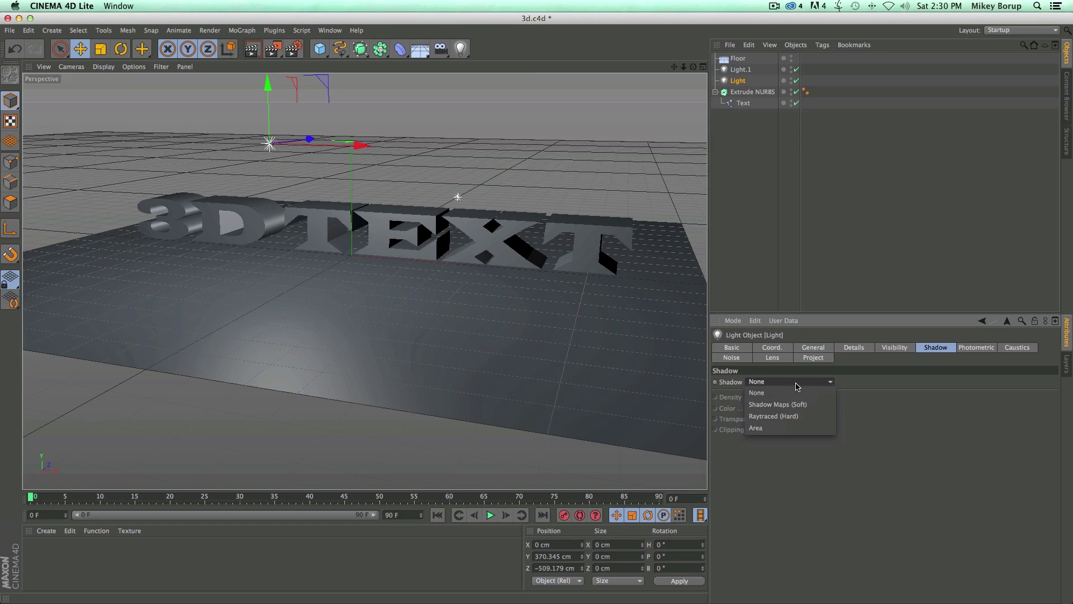
pyautogui.click(799, 405)
pyautogui.click(813, 385)
pyautogui.click(792, 428)
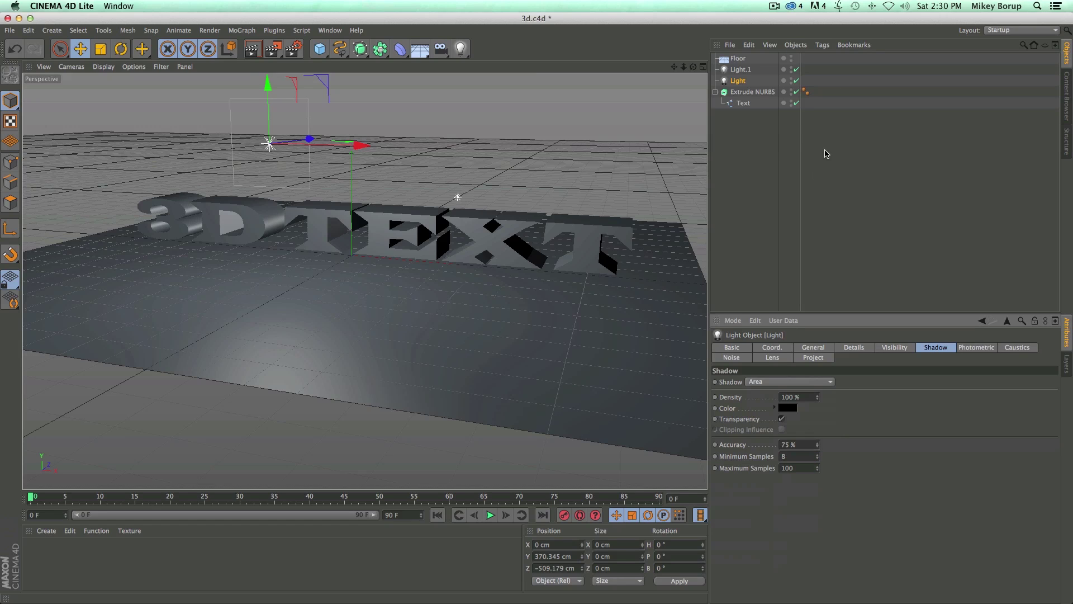
# Set the shadow type of the light behind the text to Area and render a preview of the view.
pyautogui.click(741, 69)
pyautogui.click(774, 382)
pyautogui.click(779, 428)
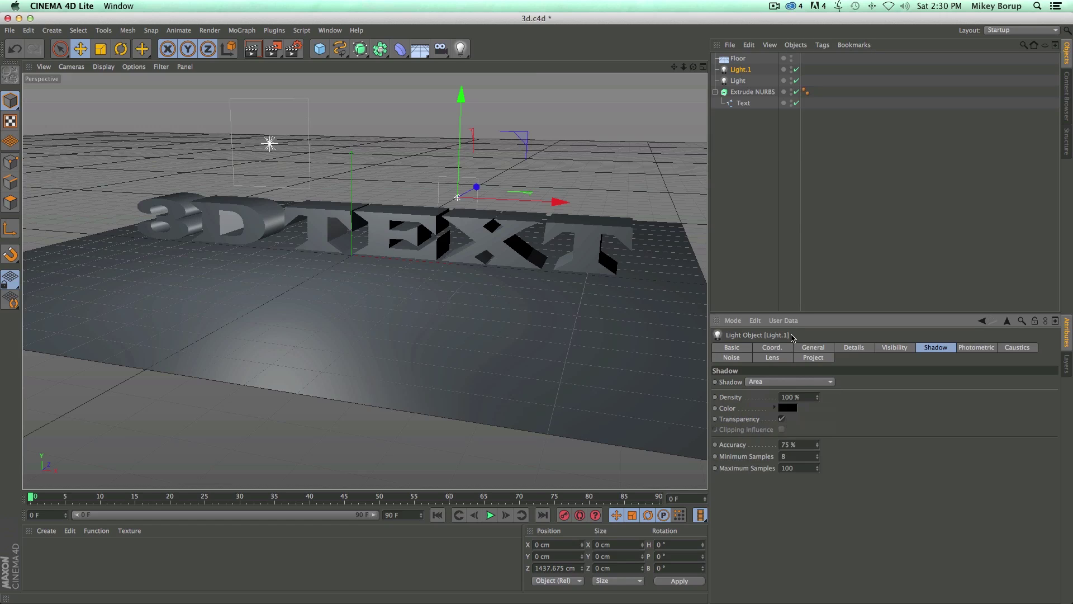
pyautogui.hotkey('ctrl', 'r')
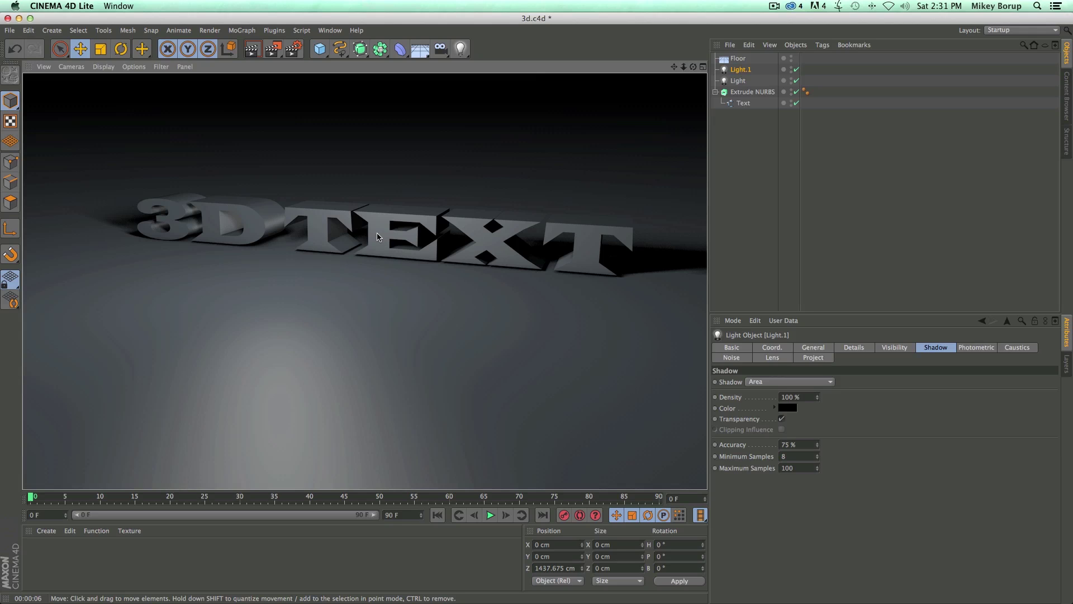
# Create a new material and set its color to dark red (R 141, G 0, B 0).
pyautogui.click(46, 531)
pyautogui.moveTo(95, 443)
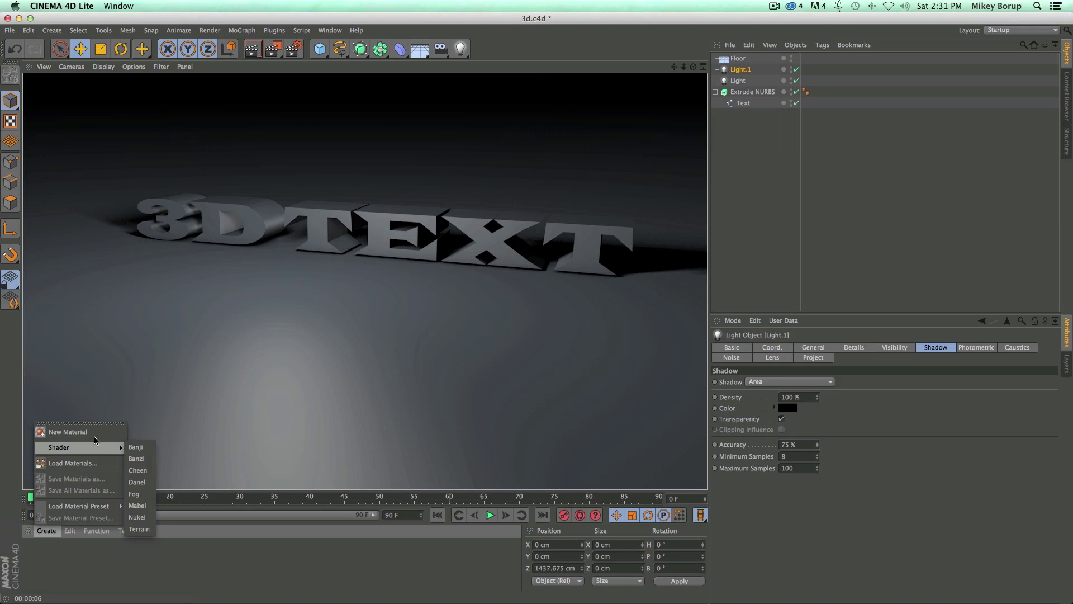
pyautogui.click(95, 439)
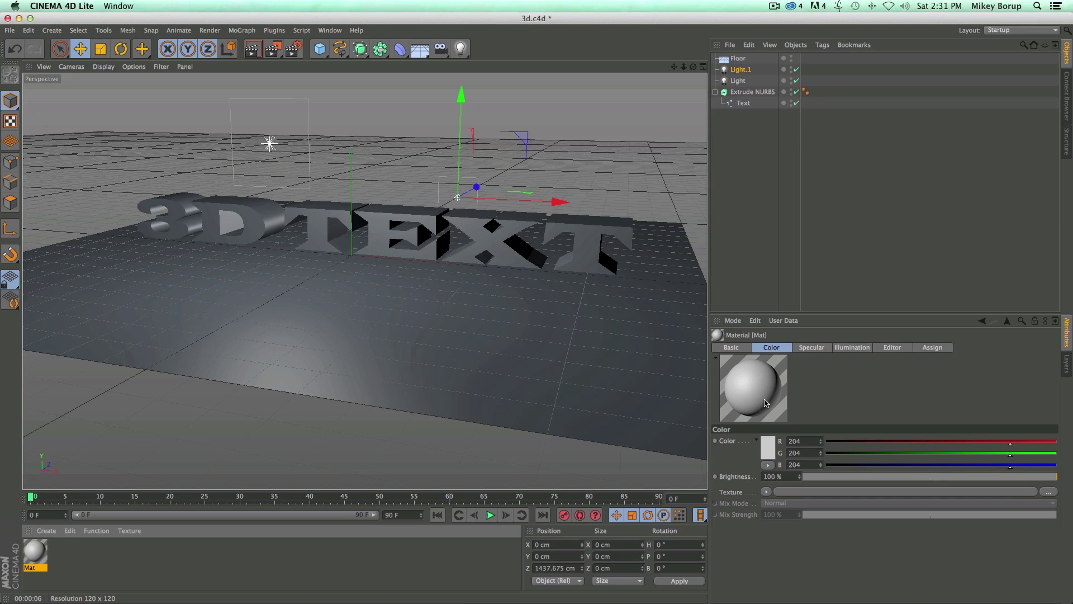
pyautogui.click(769, 450)
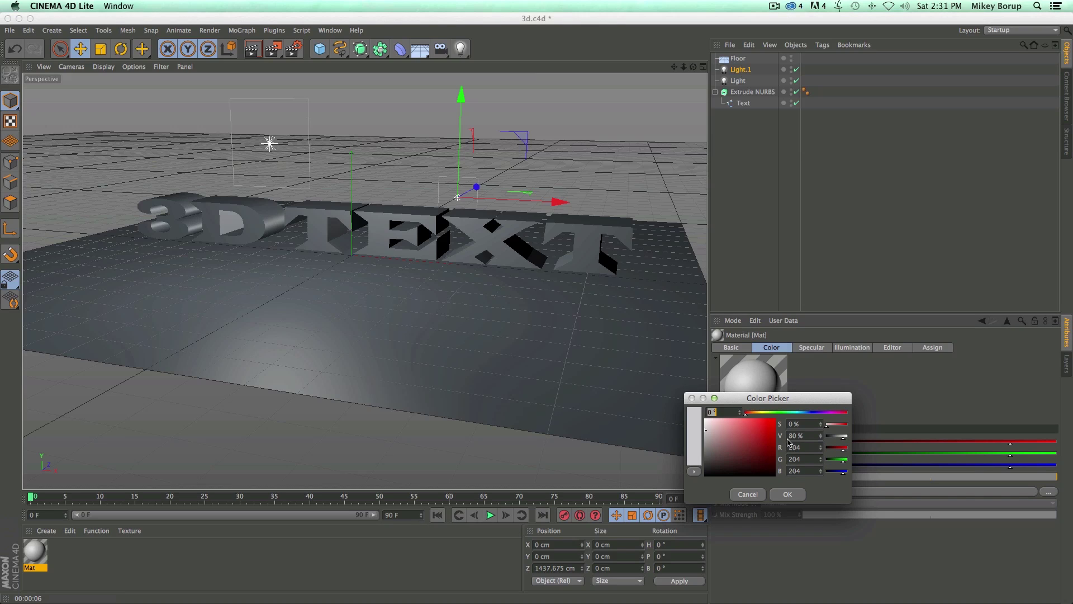
pyautogui.moveTo(733, 438); pyautogui.dragTo(801, 446)
pyautogui.click(788, 494)
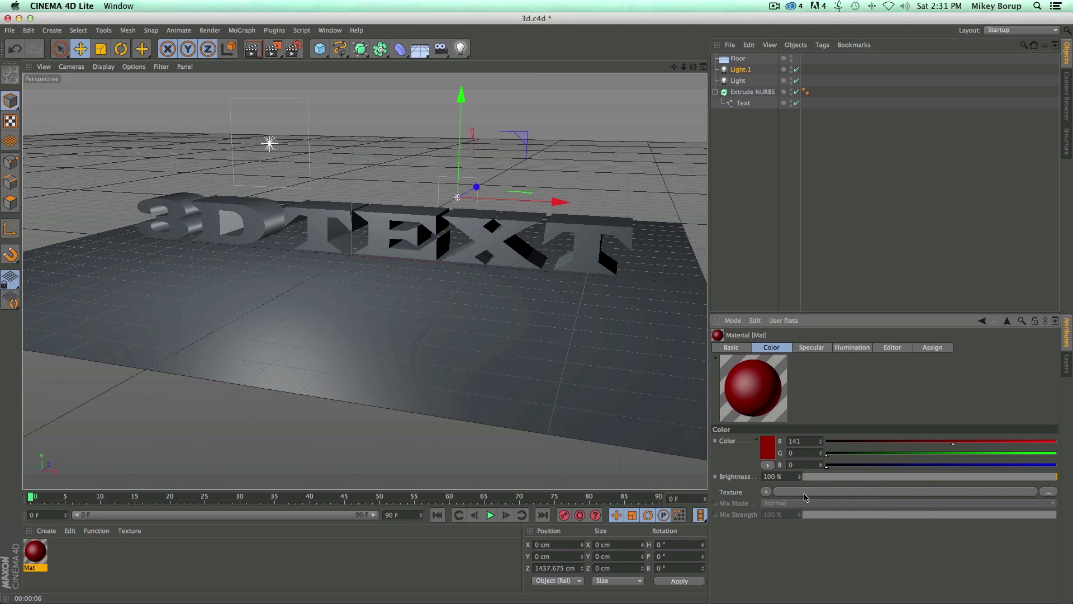
# Enable the red material's Reflection channel and set its brightness to 24%.
pyautogui.click(736, 351)
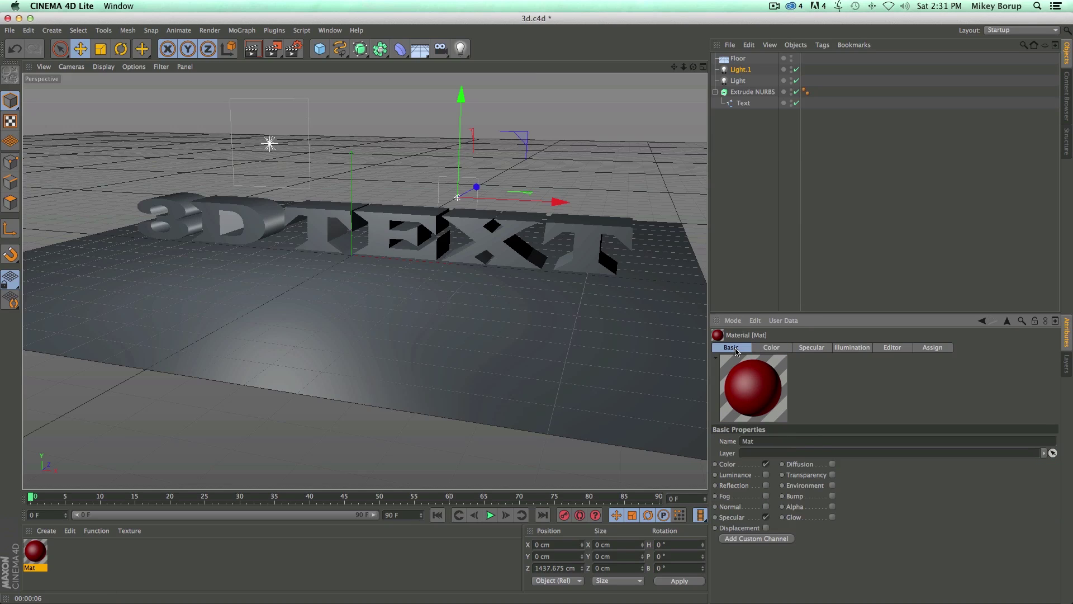
pyautogui.click(766, 485)
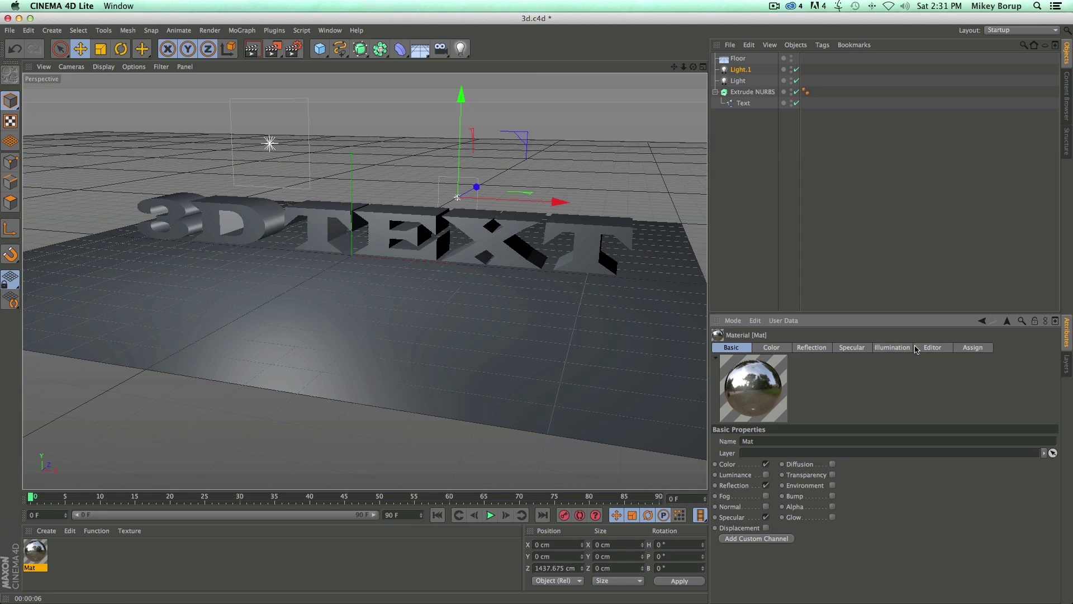
pyautogui.click(811, 347)
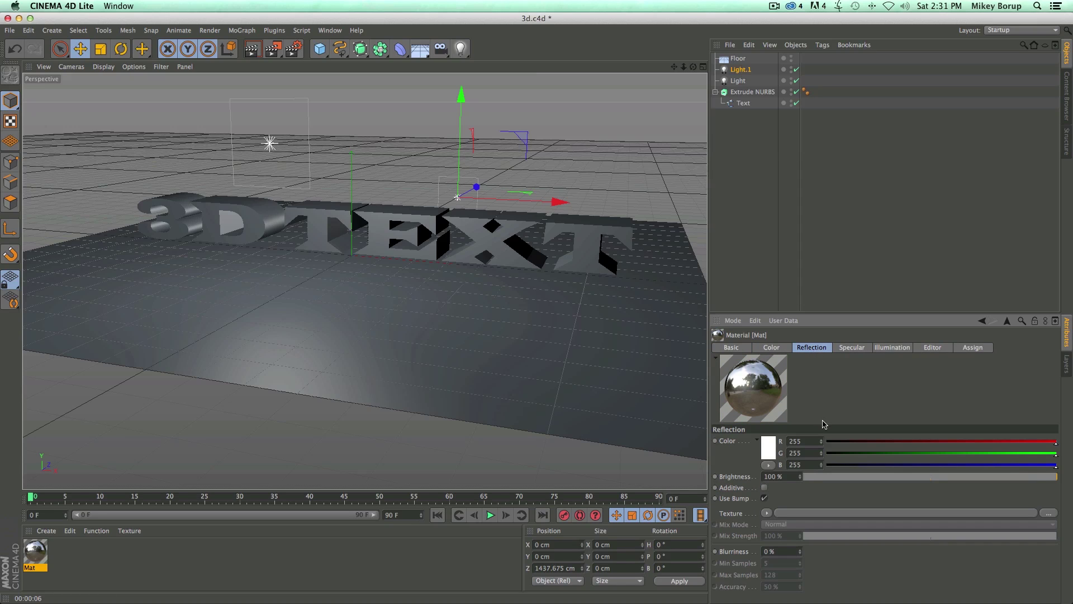
pyautogui.moveTo(1049, 474); pyautogui.dragTo(864, 478)
# Apply the red reflective material to the extruded text and render a preview of the view.
pyautogui.moveTo(743, 379); pyautogui.dragTo(562, 229)
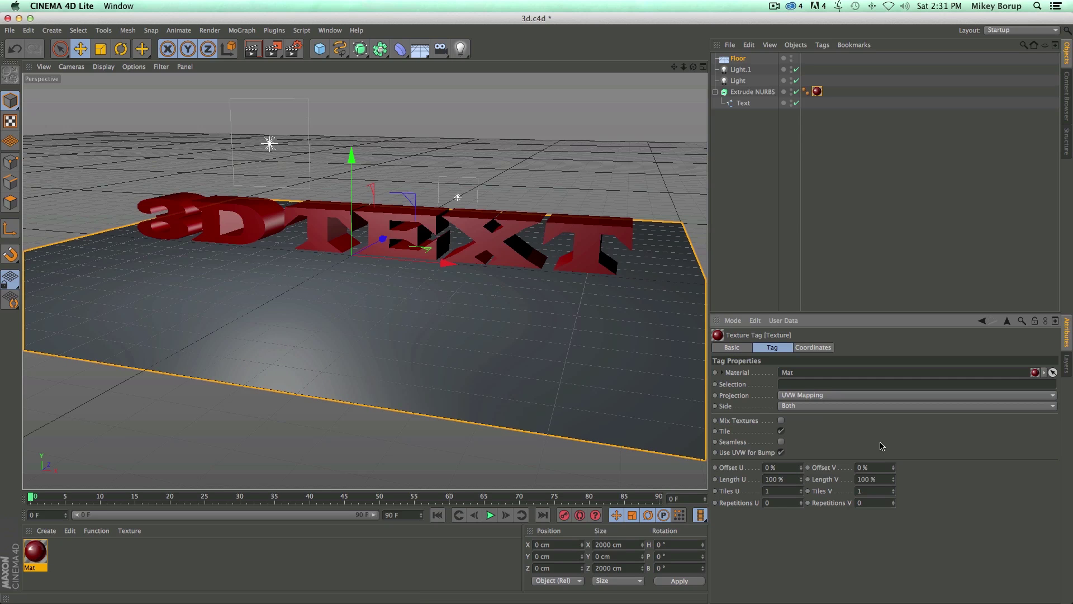
pyautogui.click(856, 178)
pyautogui.click(818, 92)
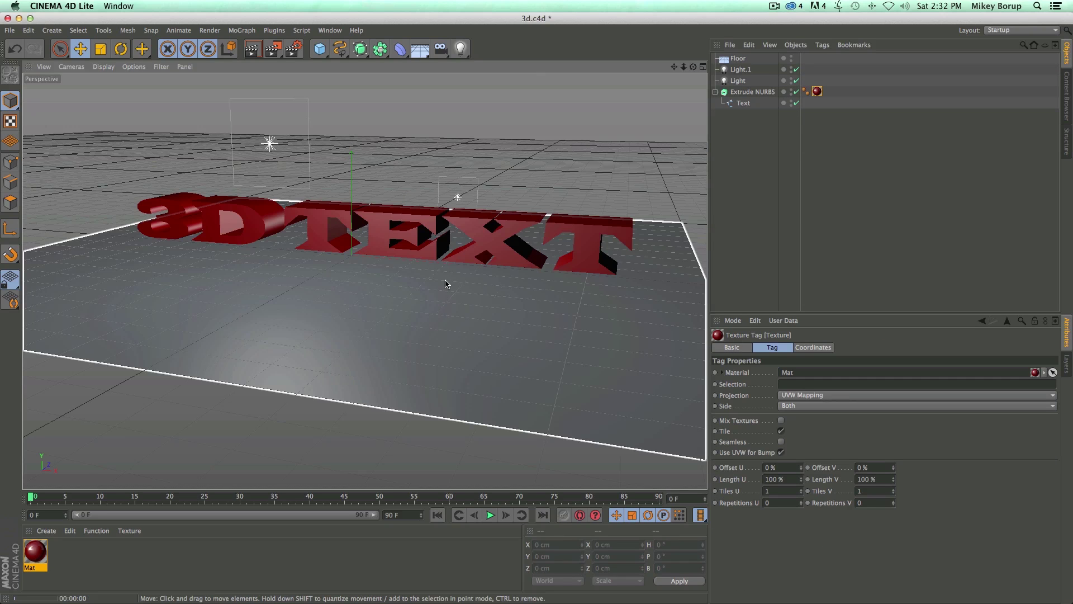
pyautogui.hotkey('ctrl', 'r')
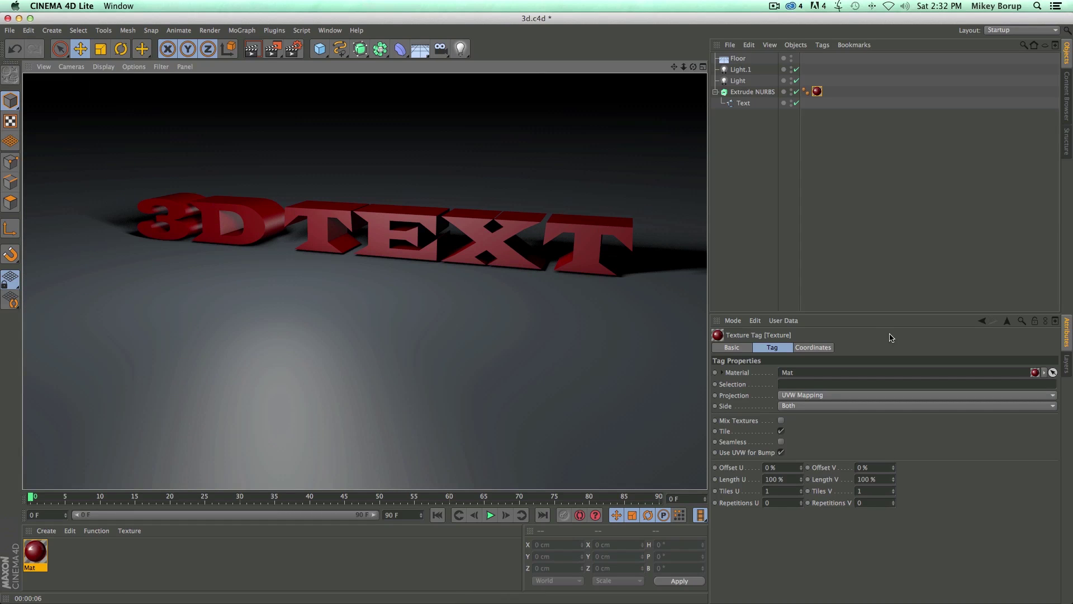
# Set the red material's reflection brightness to 81% and render the perspective view again.
pyautogui.click(816, 92)
pyautogui.click(35, 556)
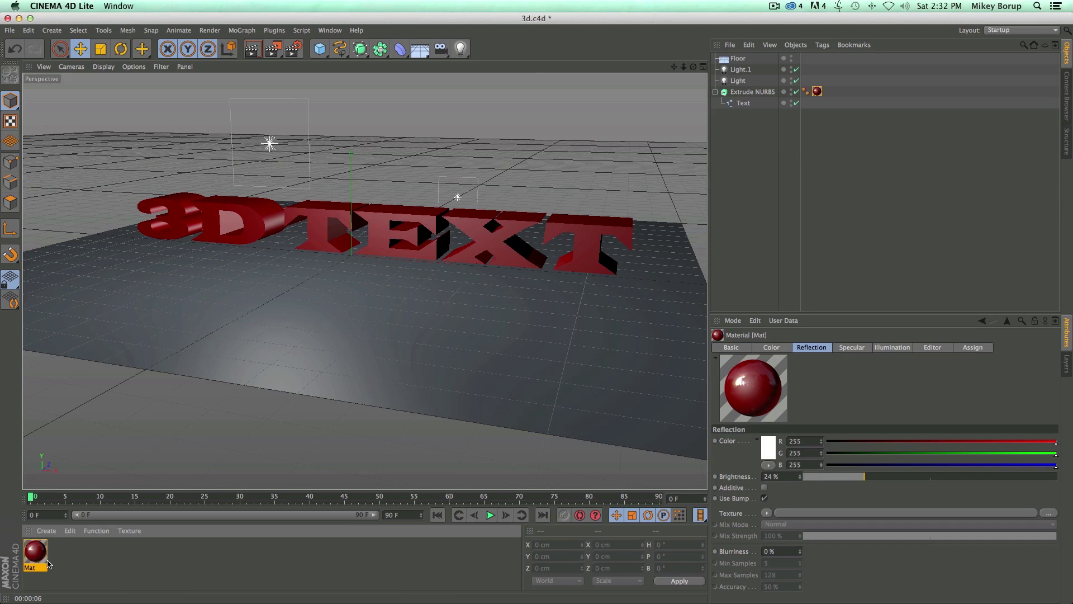
pyautogui.moveTo(871, 486); pyautogui.dragTo(1004, 485)
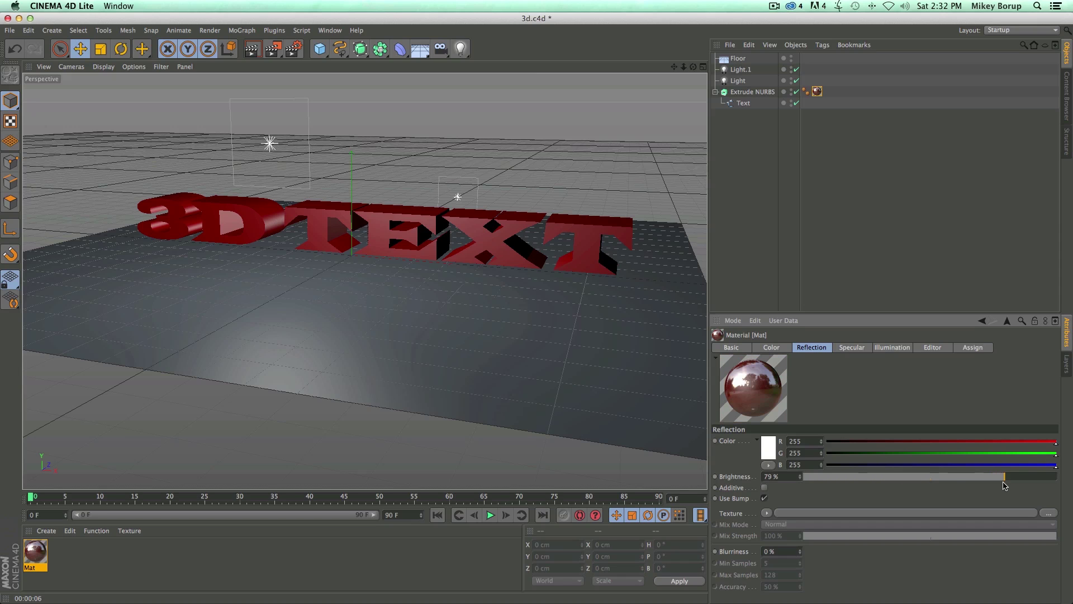
pyautogui.moveTo(748, 385); pyautogui.dragTo(424, 235)
pyautogui.press('super+z')
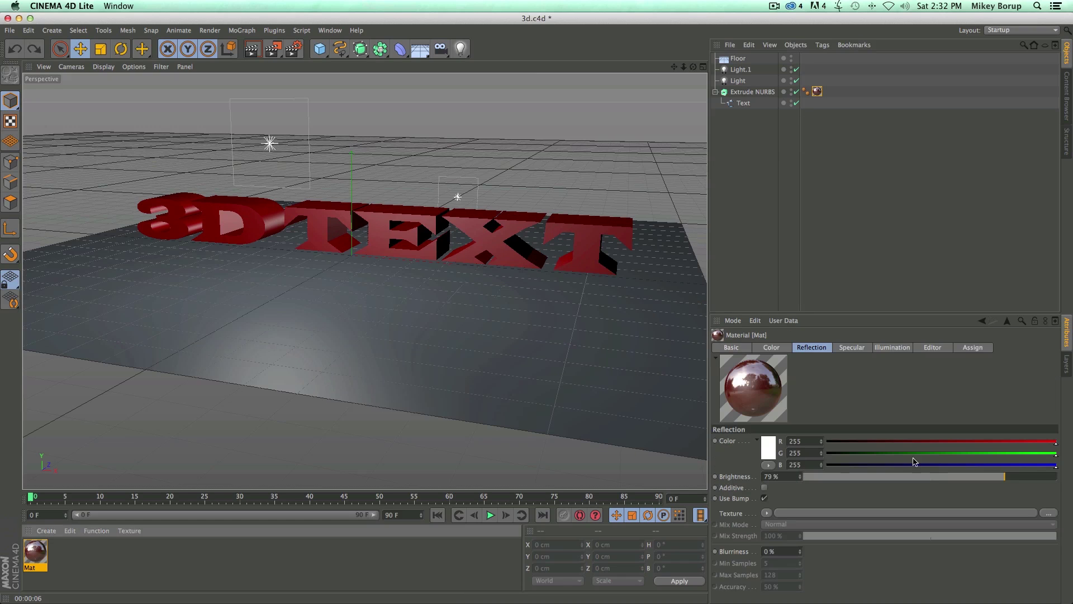
pyautogui.moveTo(1008, 477); pyautogui.dragTo(1009, 478)
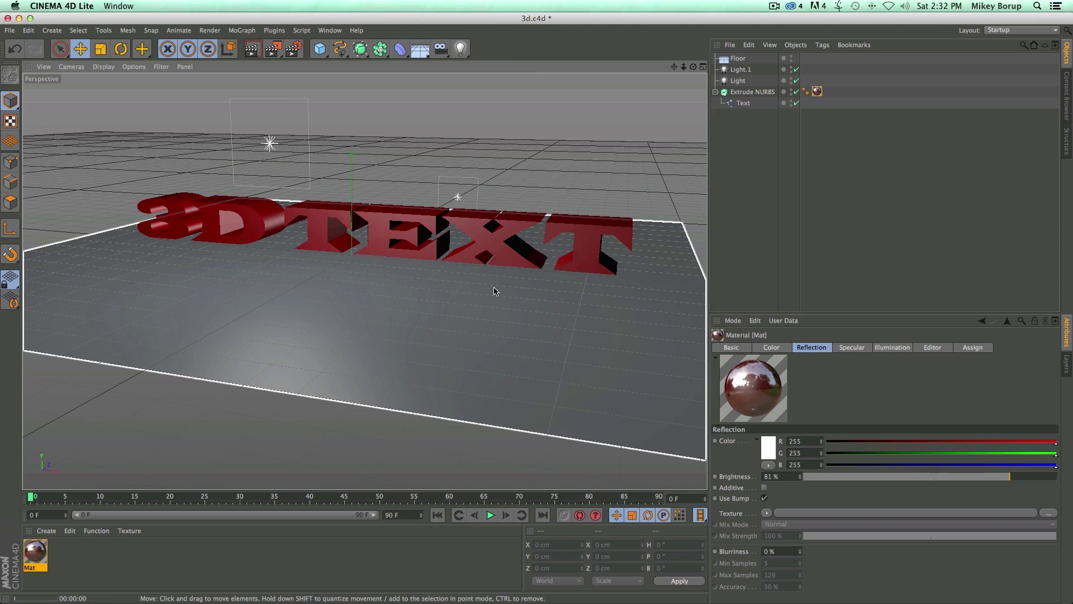
pyautogui.press('super+r')
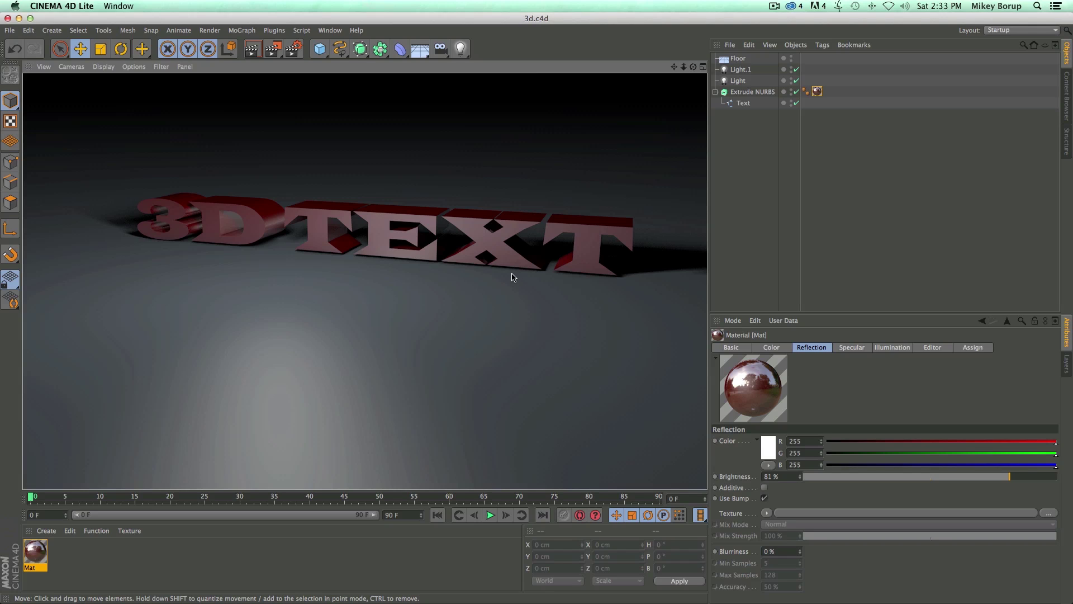
# Switch to After Effects, add a 50mm two-node camera, and set the Cineware camera of the 3d.c4d layer to Comp Camera.
pyautogui.press('super+Tab')
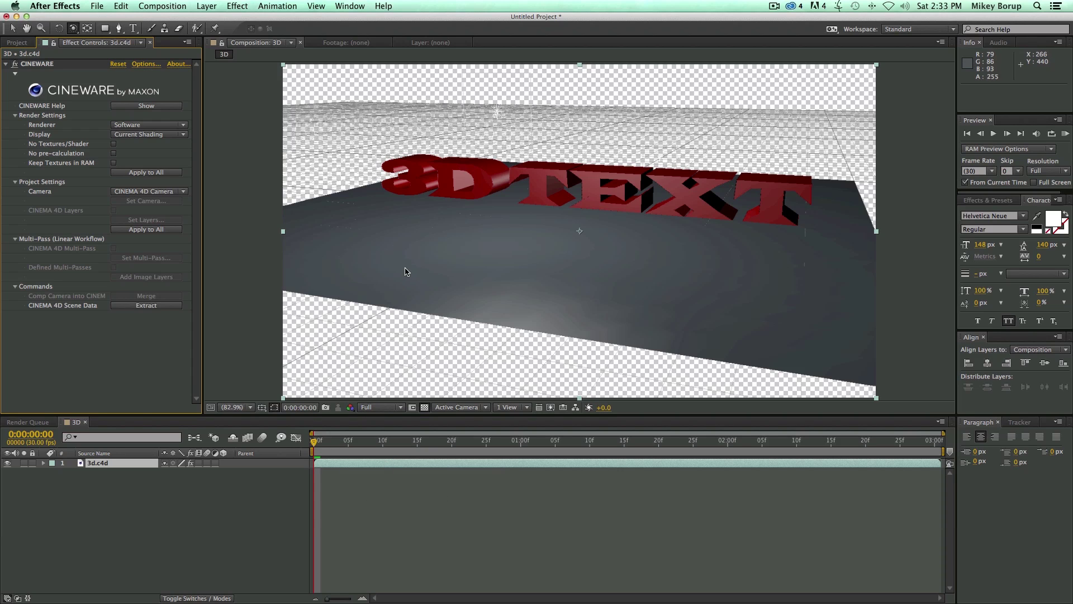
pyautogui.click(206, 6)
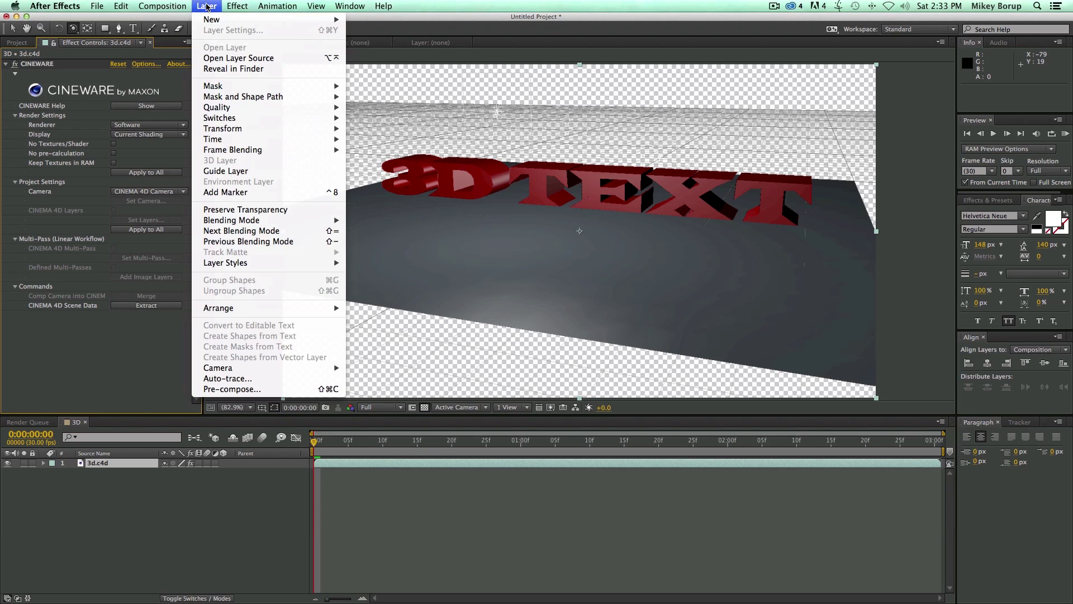
pyautogui.moveTo(224, 19)
pyautogui.click(369, 52)
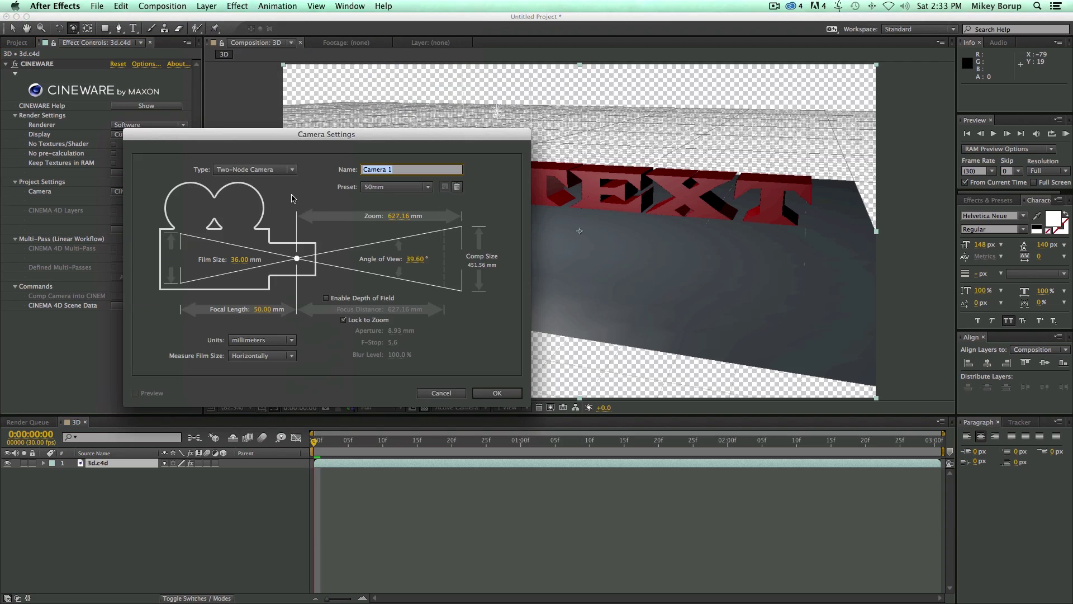
pyautogui.click(492, 392)
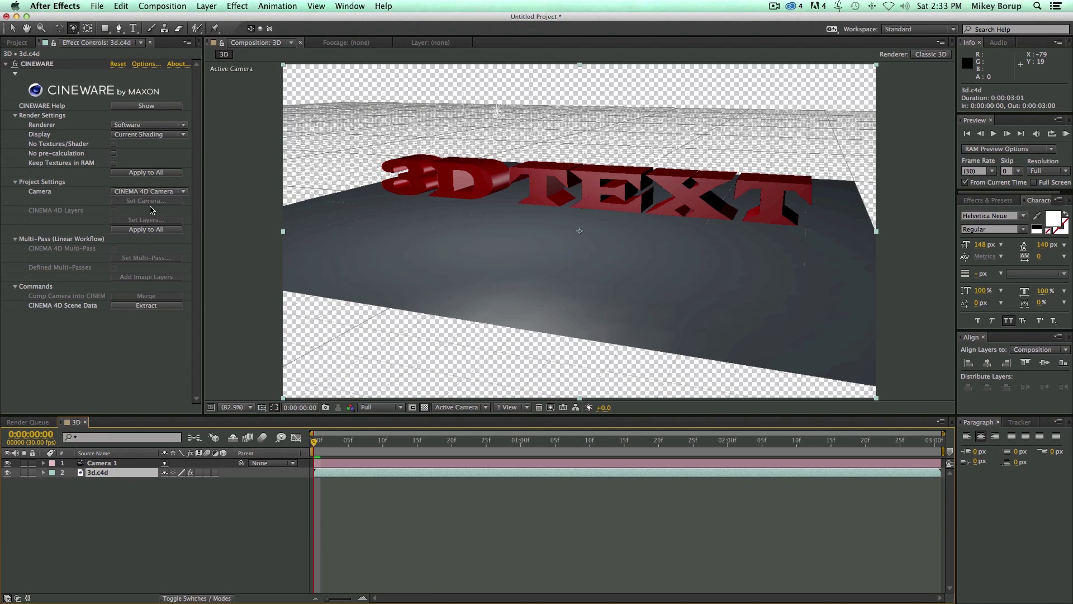
pyautogui.click(183, 192)
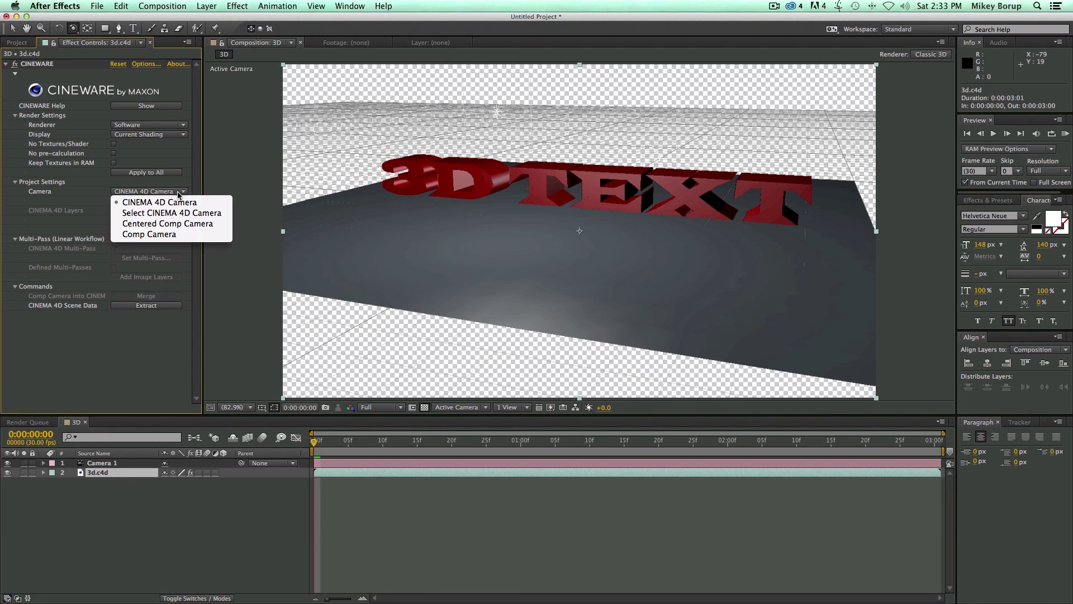
pyautogui.click(174, 234)
# Orbit, pan and dolly Camera 1 to frame the whole text from above at an angle, at about 597, -797, -2924.
pyautogui.press('c')
pyautogui.moveTo(563, 143); pyautogui.dragTo(639, 315)
pyautogui.moveTo(523, 117); pyautogui.dragTo(578, 368)
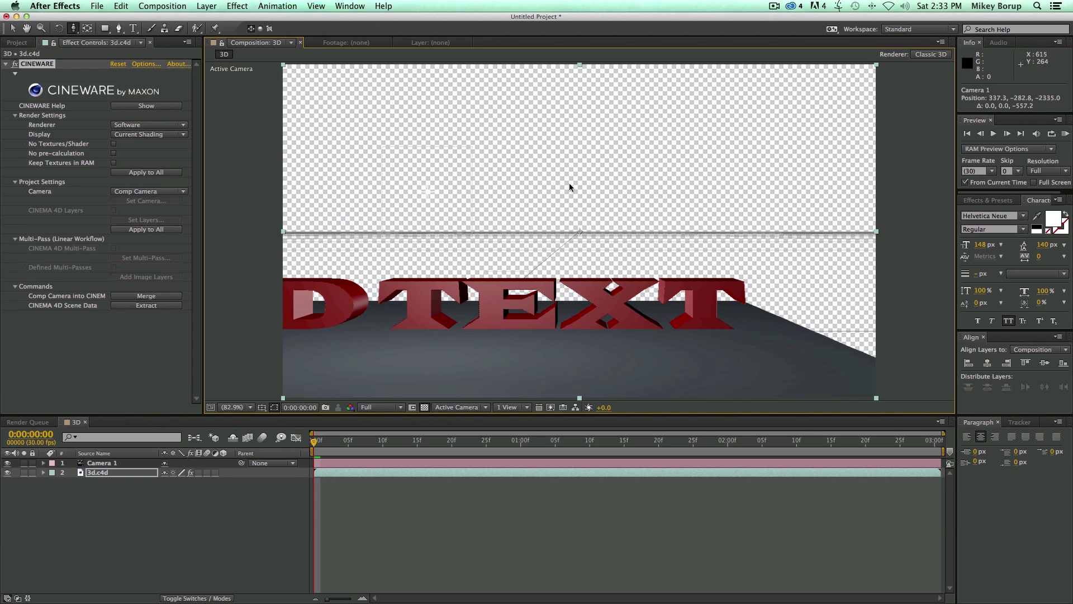
pyautogui.moveTo(574, 234); pyautogui.dragTo(568, 306)
pyautogui.press('c')
pyautogui.press('c')
pyautogui.press('c')
pyautogui.moveTo(647, 233); pyautogui.dragTo(726, 199)
pyautogui.press('c')
pyautogui.press('c')
pyautogui.press('c')
pyautogui.moveTo(665, 224); pyautogui.dragTo(594, 166)
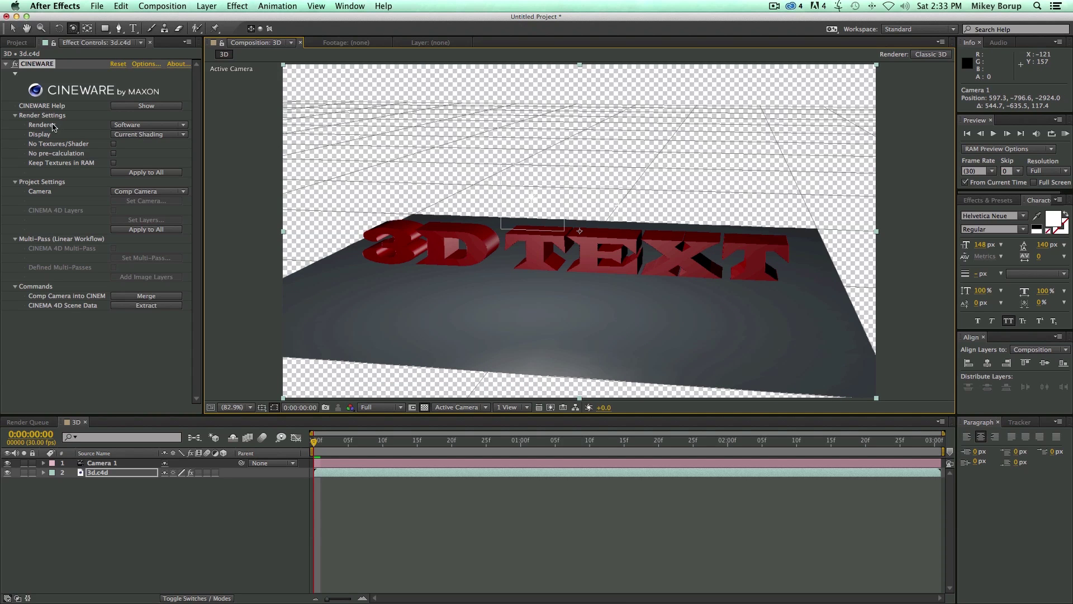
# Set the Cineware renderer of the 3d.c4d layer to Standard (Final).
pyautogui.click(149, 126)
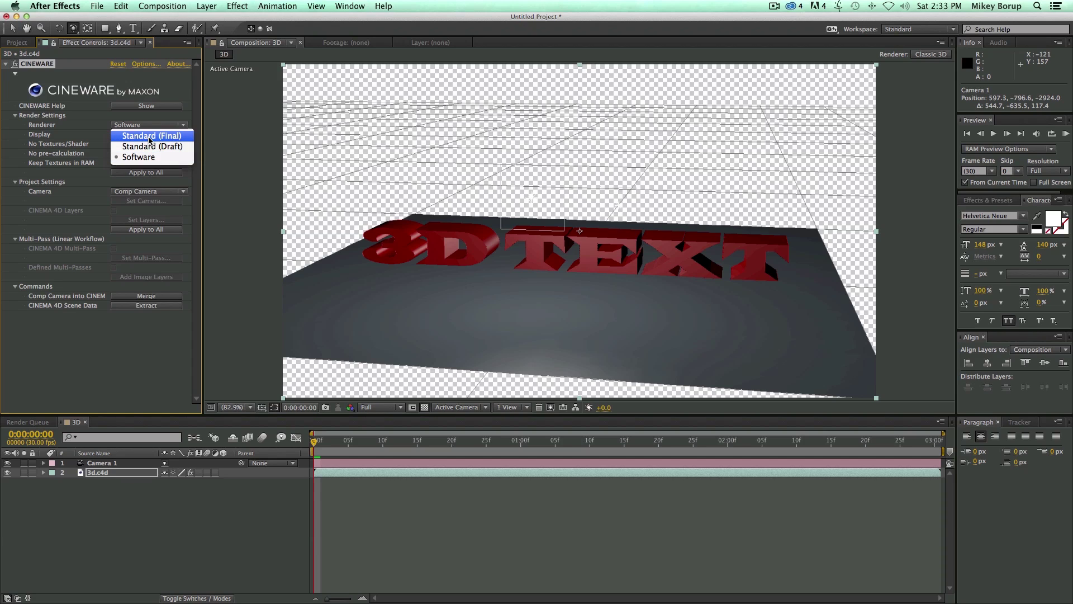
pyautogui.click(150, 136)
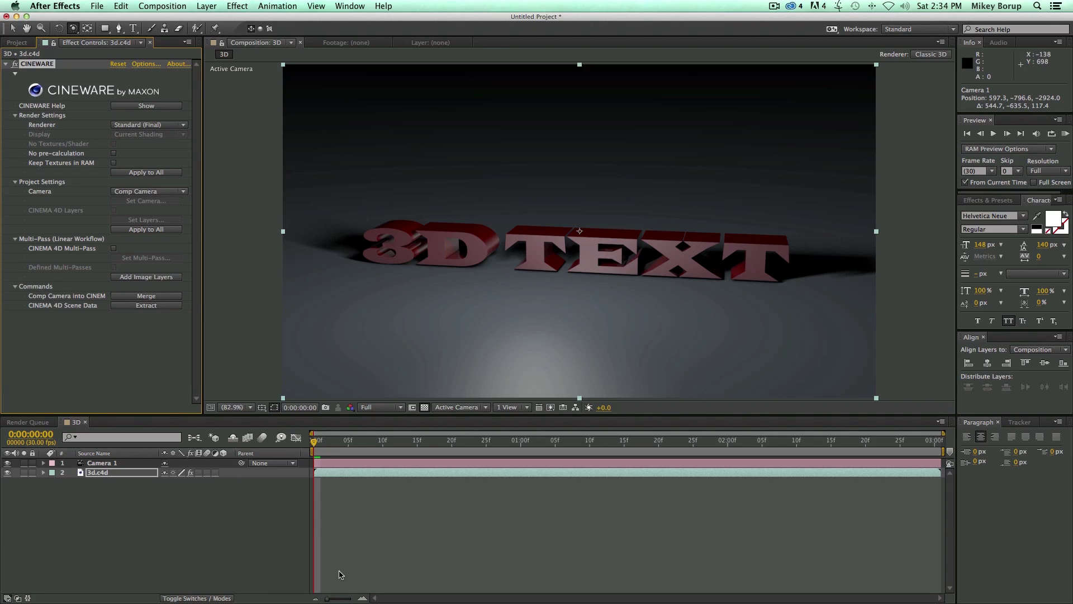
pyautogui.click(361, 489)
# Apply the Curves effect to the 3d.c4d layer and shape a steep RGB curve that brightens midtones and highlights.
pyautogui.click(354, 474)
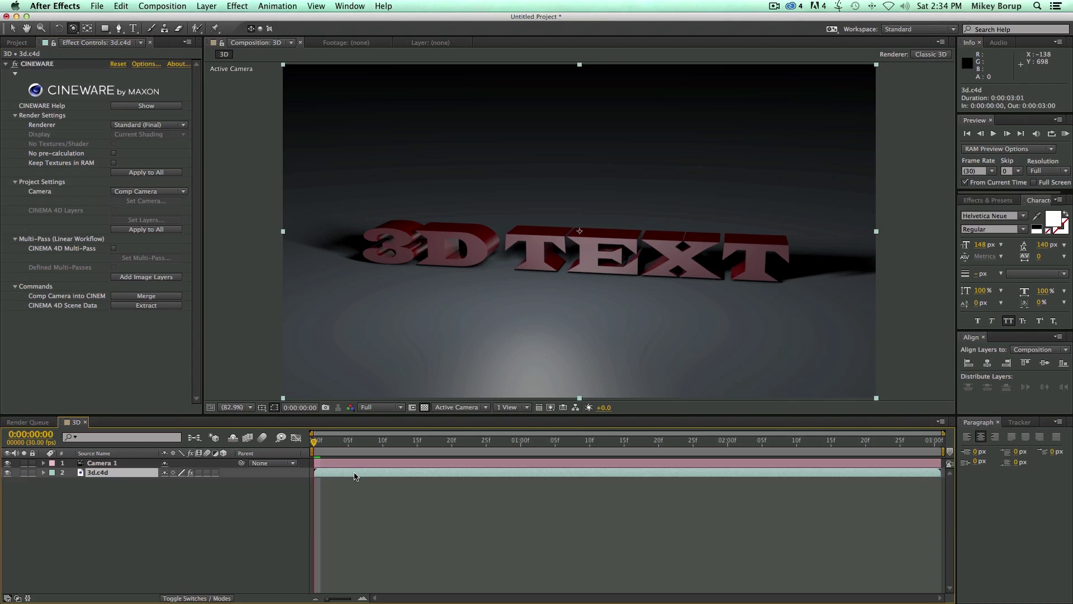
pyautogui.click(239, 6)
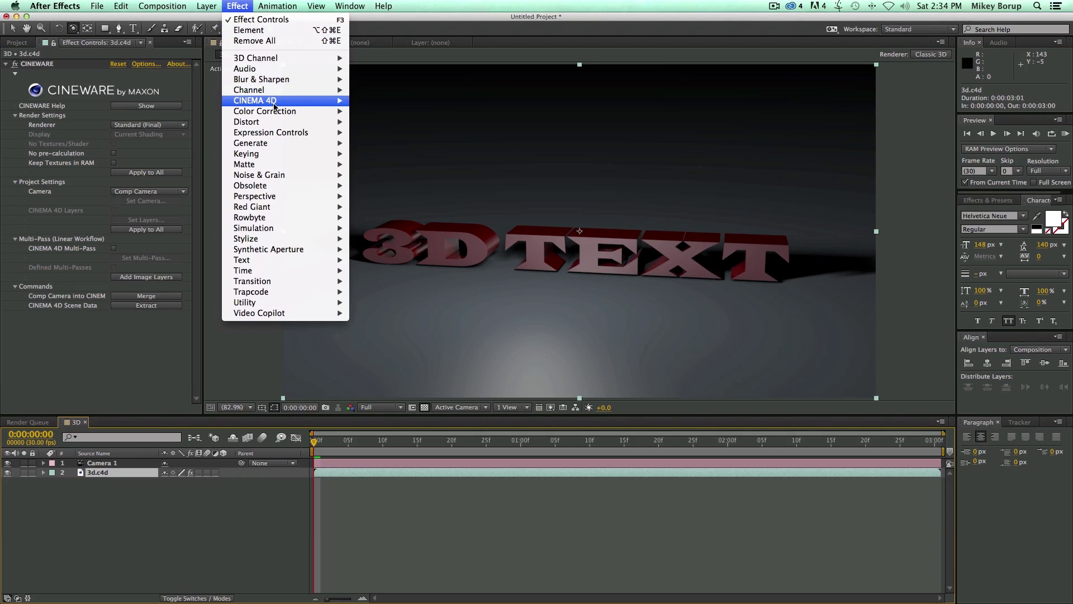
pyautogui.moveTo(276, 115)
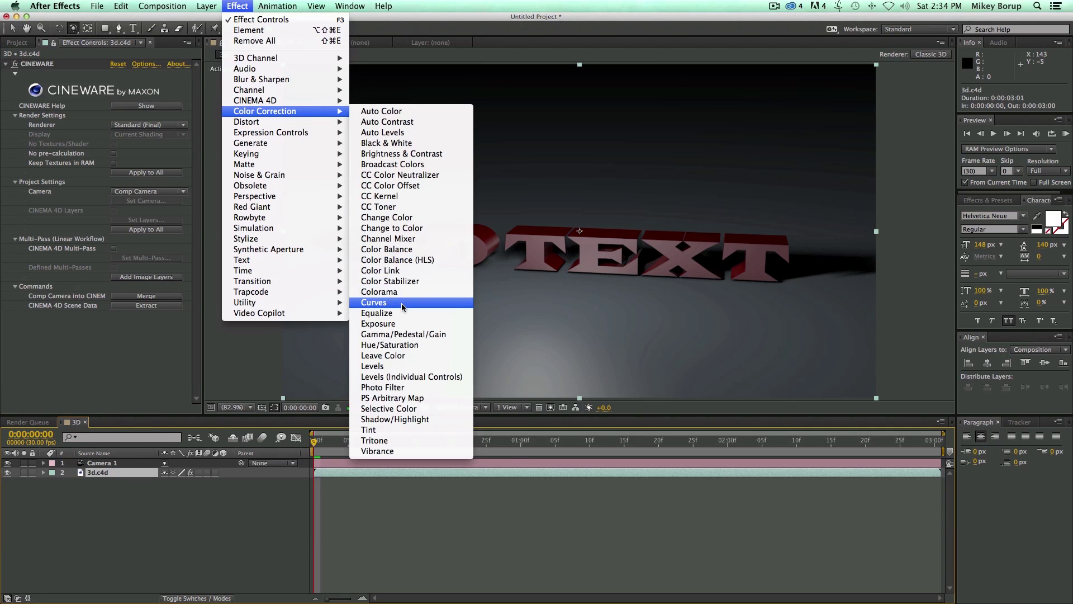
pyautogui.click(374, 302)
pyautogui.moveTo(82, 346); pyautogui.dragTo(49, 378)
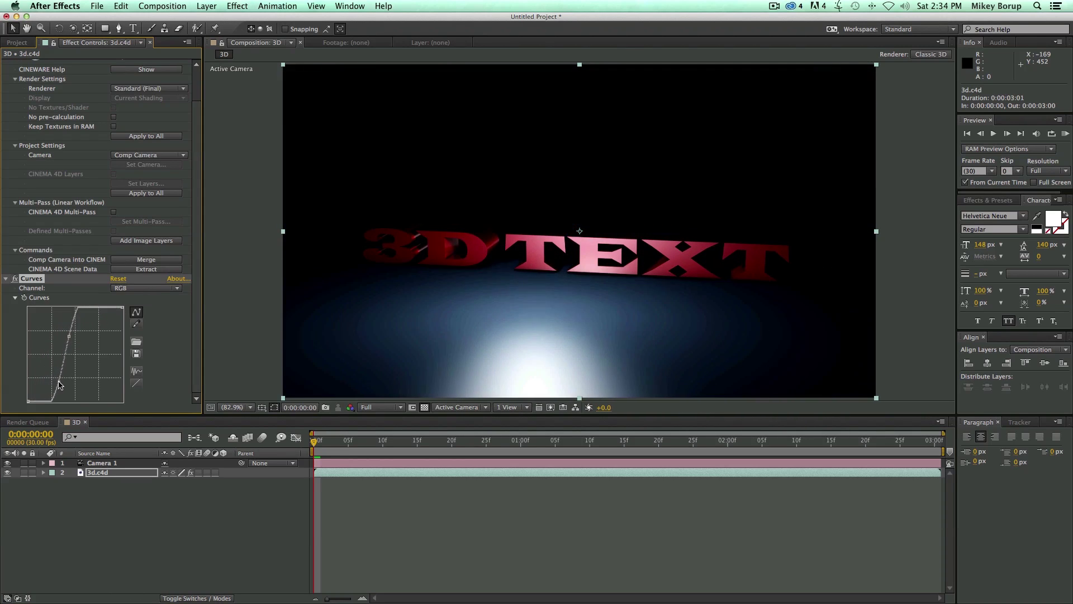
pyautogui.moveTo(69, 337)
pyautogui.mouseDown()
pyautogui.moveTo(90, 338)
pyautogui.moveTo(70, 323)
pyautogui.mouseUp()
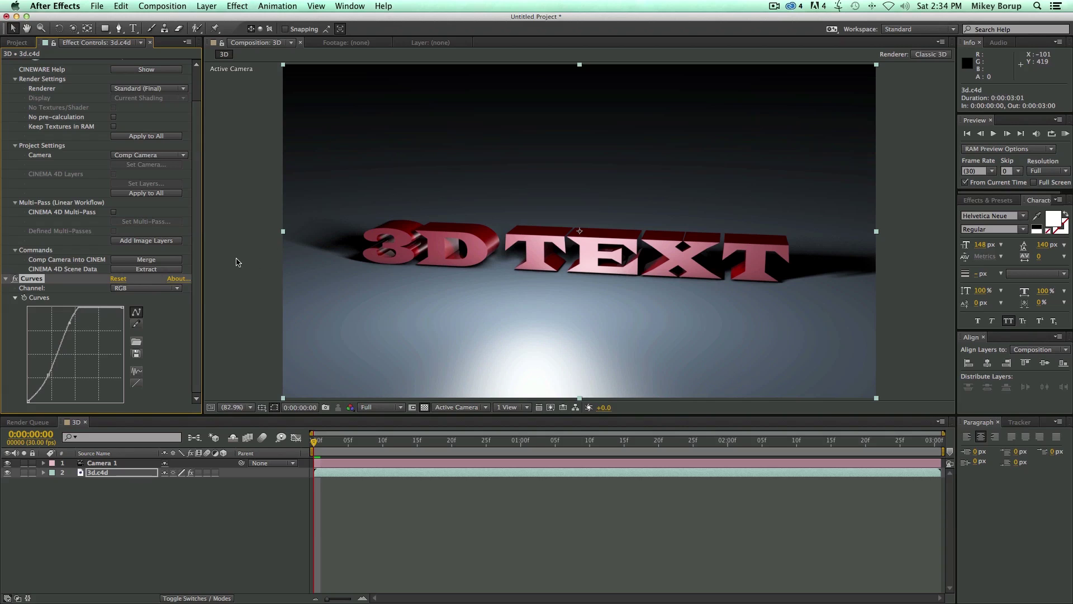